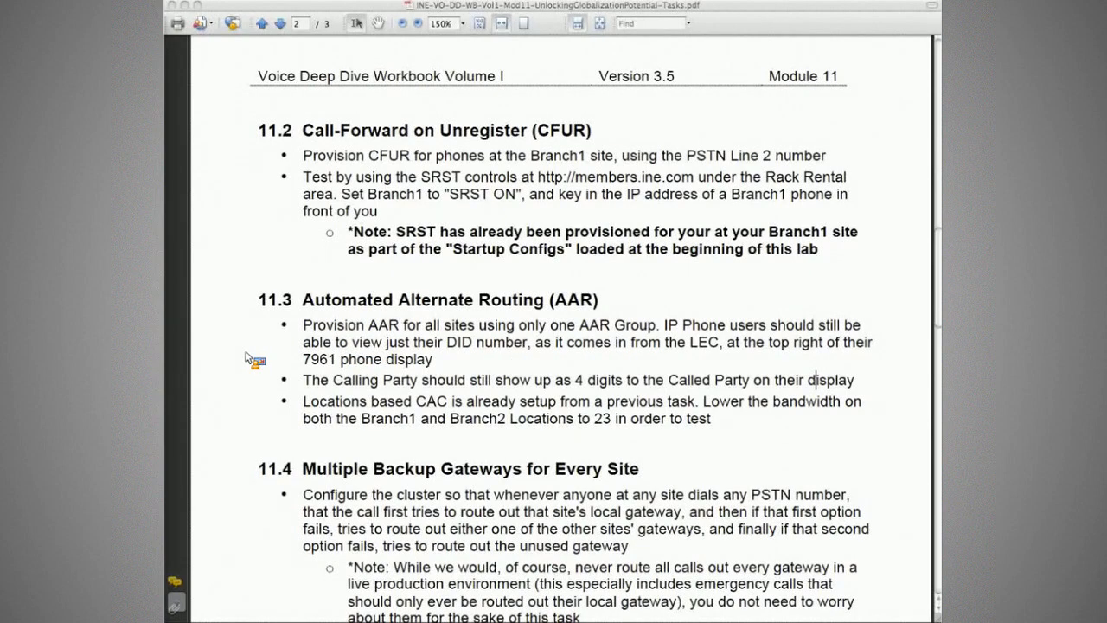
- Read workbook task 11.4, then switch to Cisco Unified CM Administration and list the route patterns
{"action": "scroll", "coordinate": [249, 358], "scroll_direction": "down", "scroll_amount": 3}
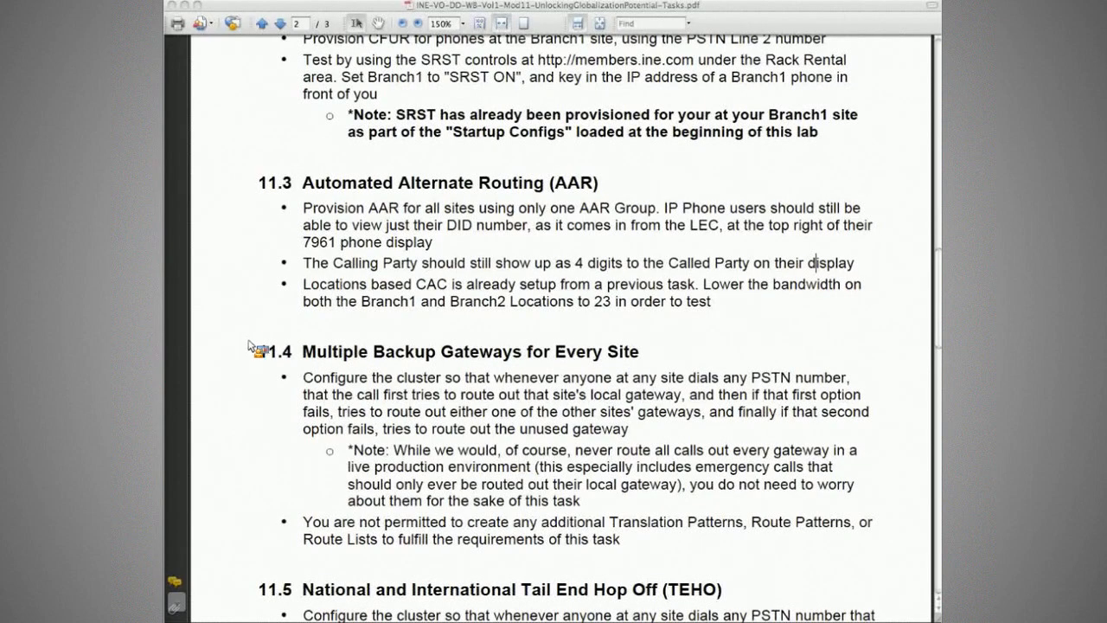
{"action": "key", "text": "super+Tab"}
{"action": "left_click", "coordinate": [235, 108]}
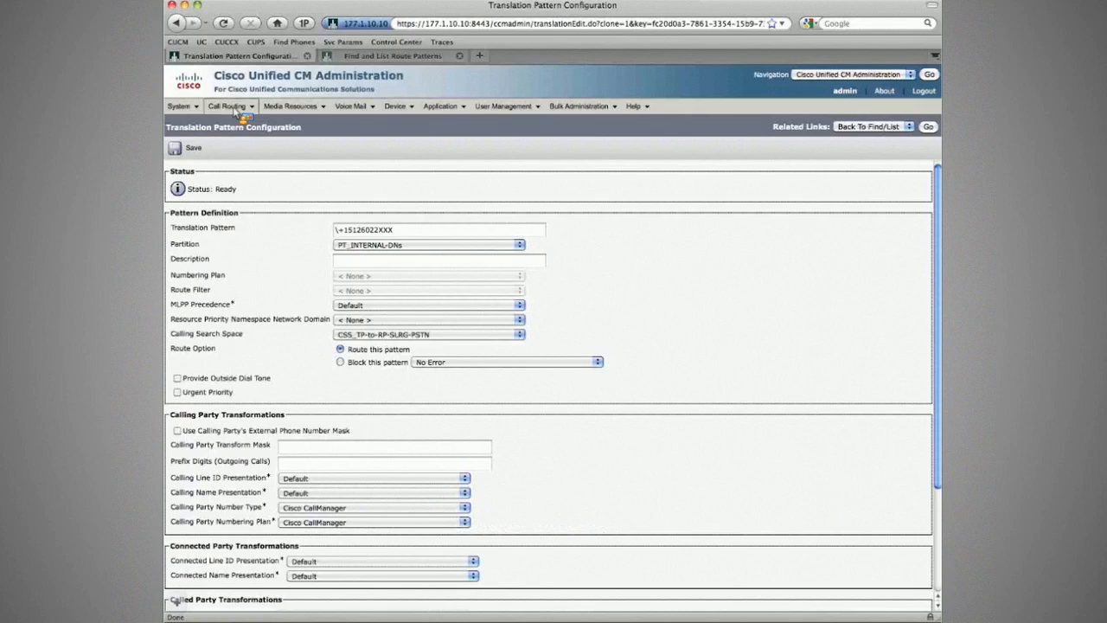
{"action": "mouse_move", "coordinate": [298, 169]}
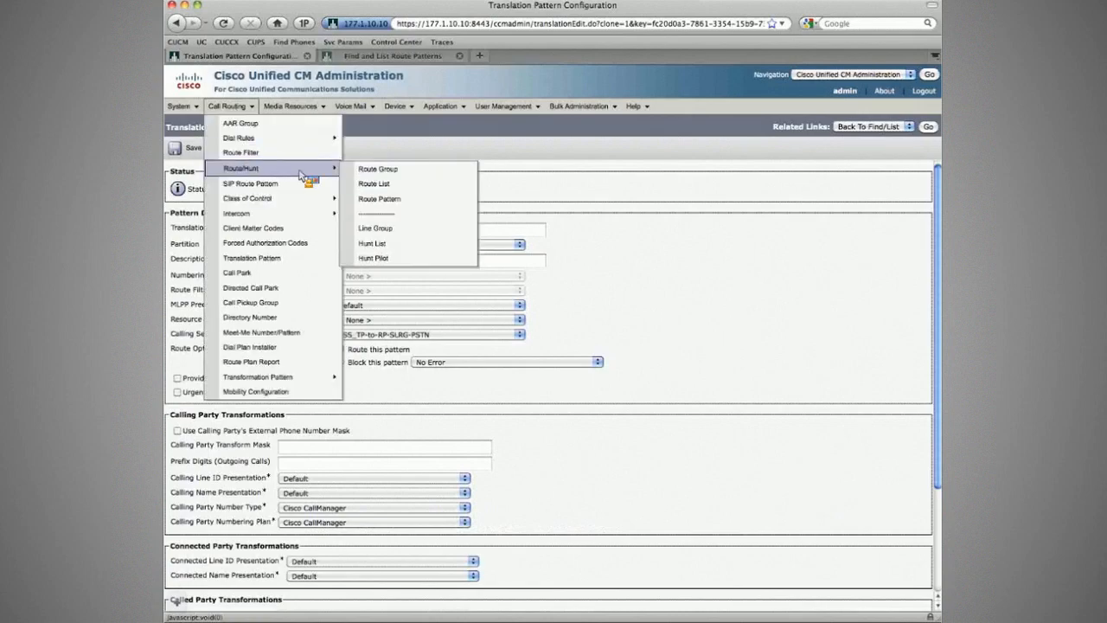
{"action": "left_click", "coordinate": [379, 198]}
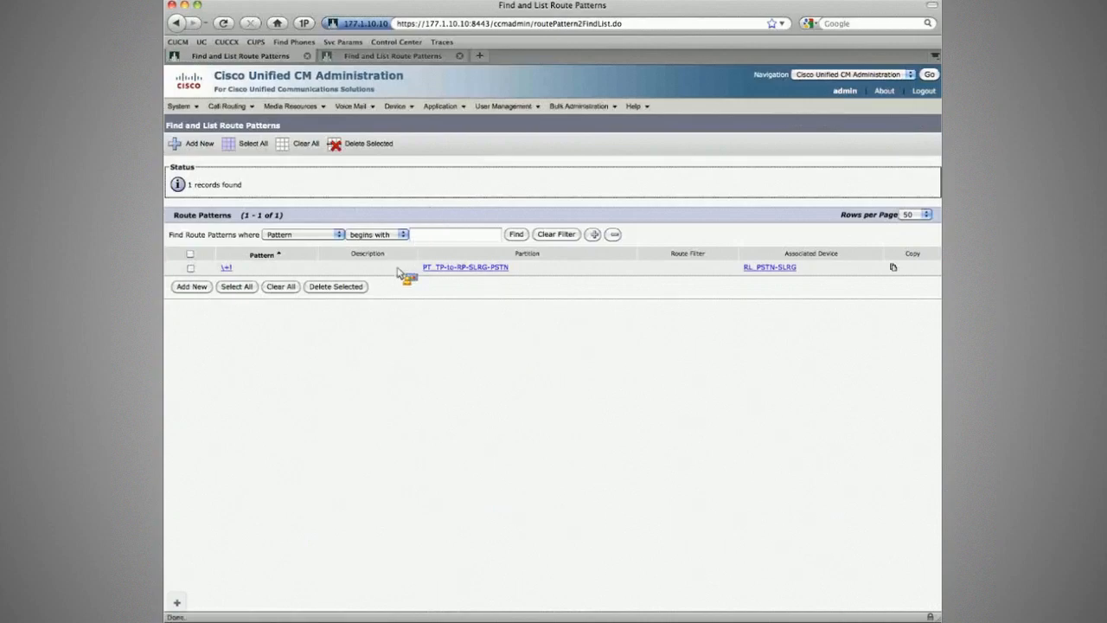
- List the route lists in a separate tab, close the duplicate route patterns page, and open the RL_PSTN-SLRG route list
{"action": "left_click", "coordinate": [229, 106]}
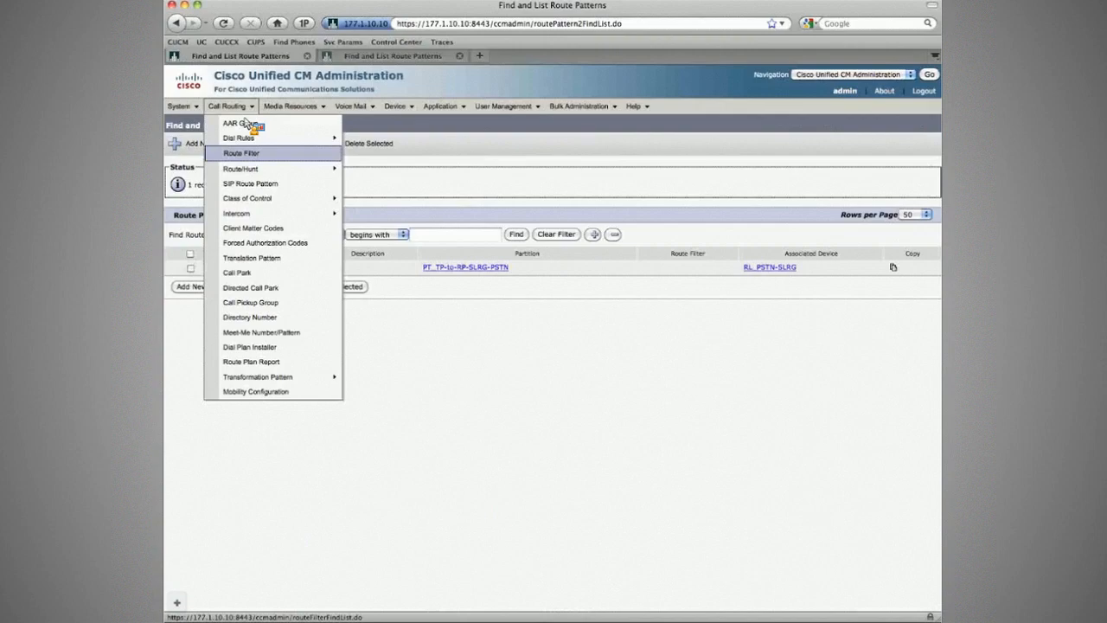
{"action": "mouse_move", "coordinate": [260, 167]}
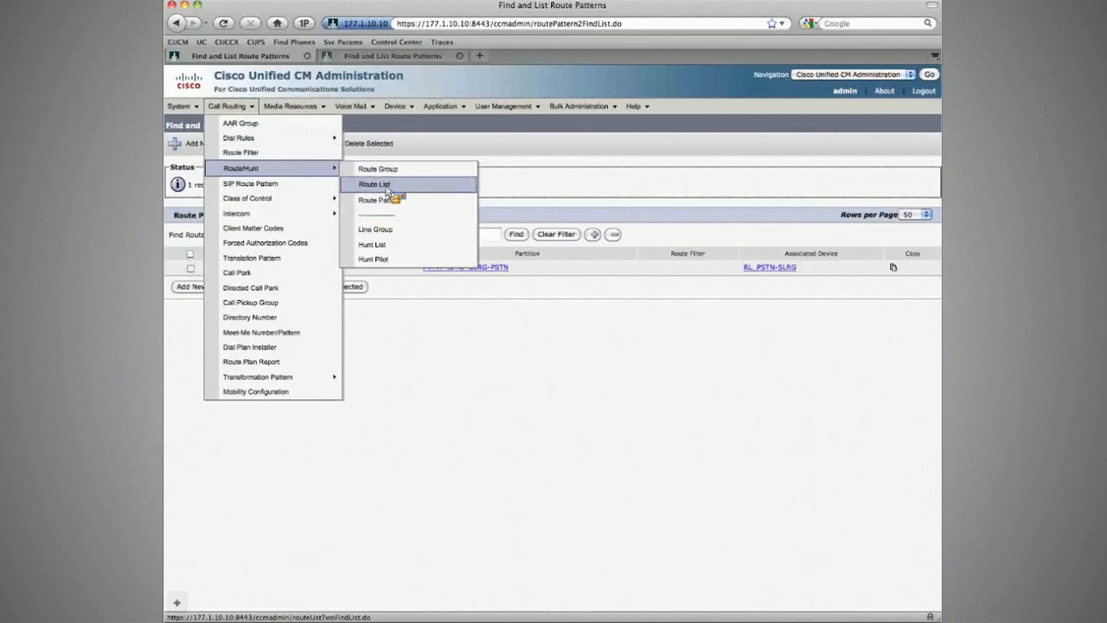
{"action": "left_click", "coordinate": [381, 185], "text": "super"}
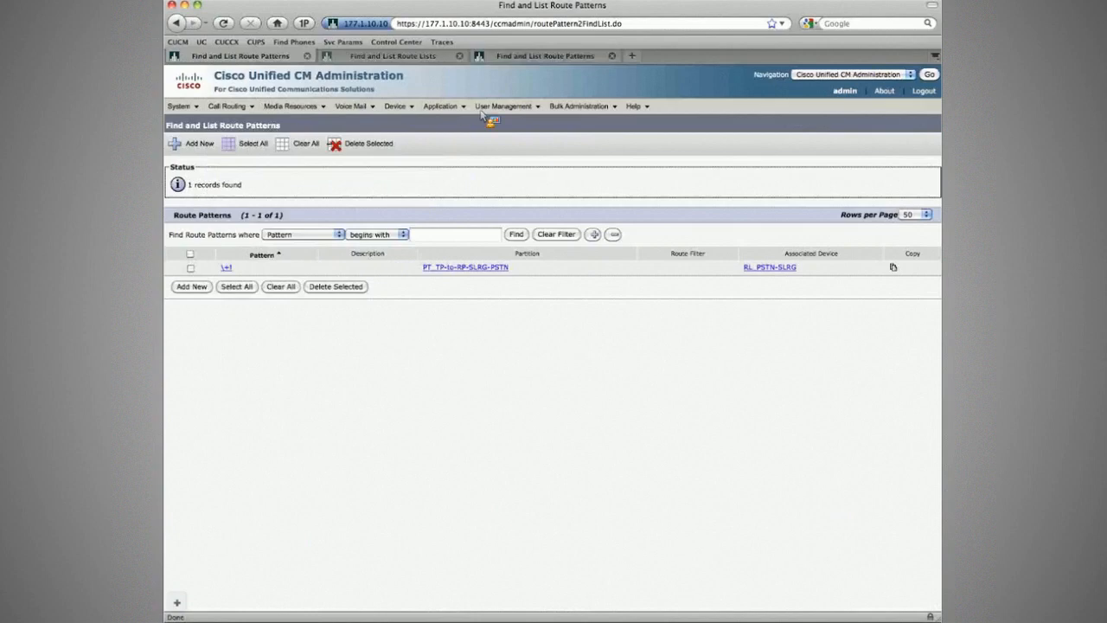
{"action": "left_click", "coordinate": [612, 56]}
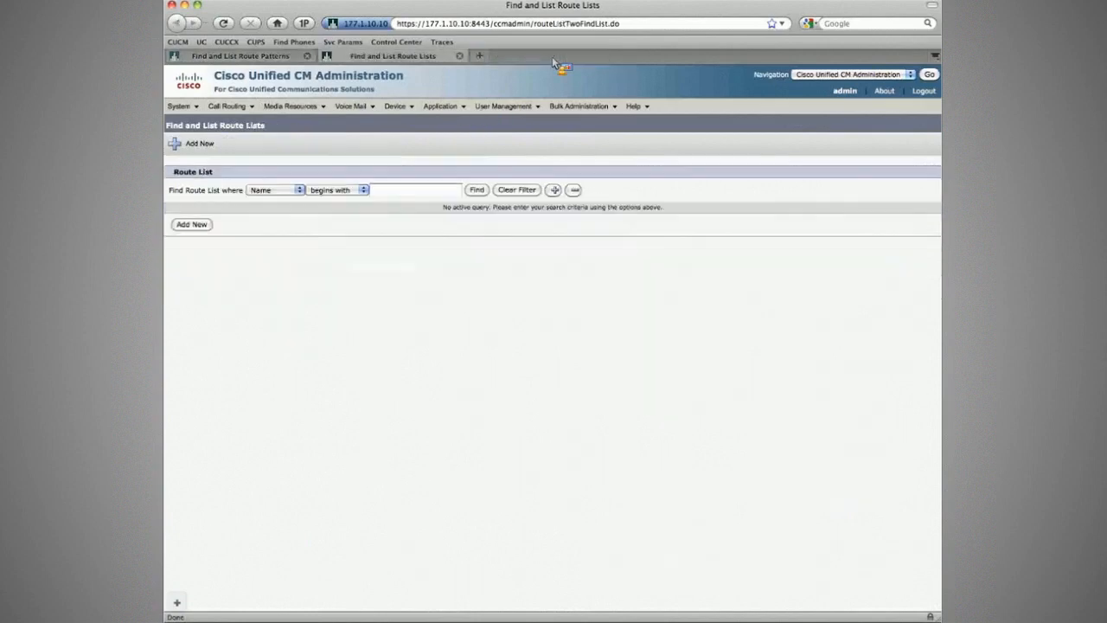
{"action": "left_click", "coordinate": [478, 190]}
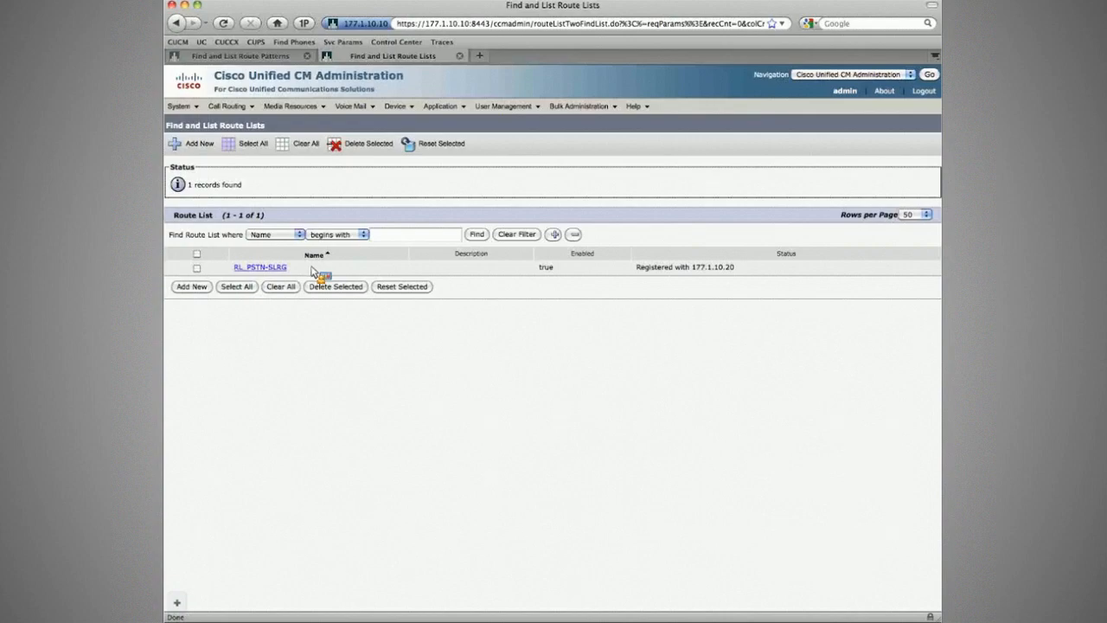
{"action": "key", "text": "ctrl+shift+Tab"}
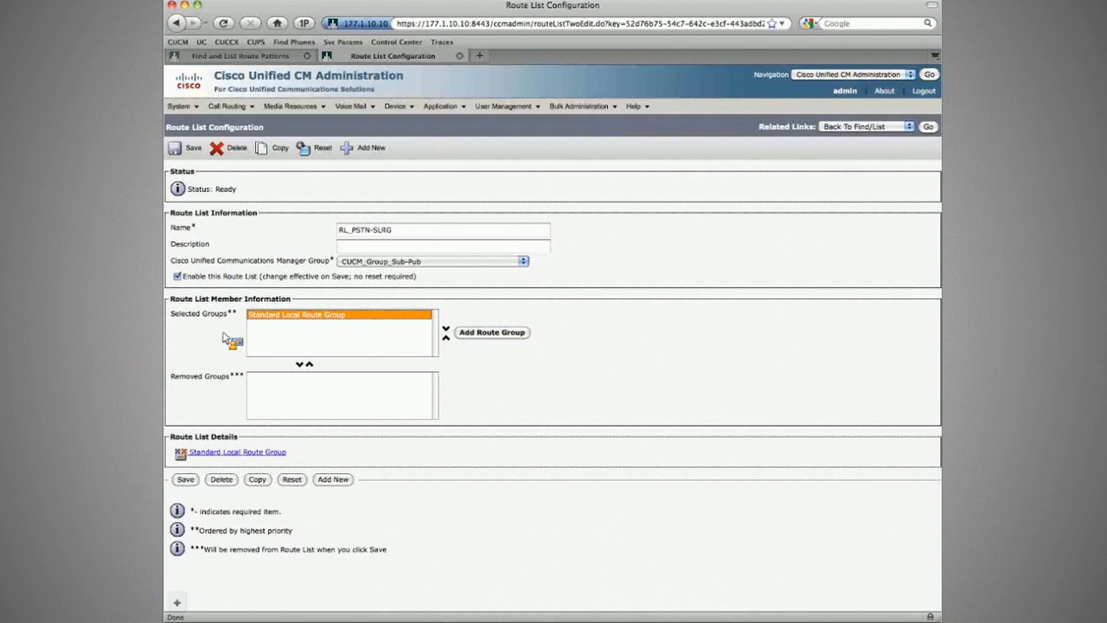
- List the device pools and open DP_Branch1, DP_Branch2 and DP_CorpHQ in separate tabs
{"action": "mouse_move", "coordinate": [182, 107]}
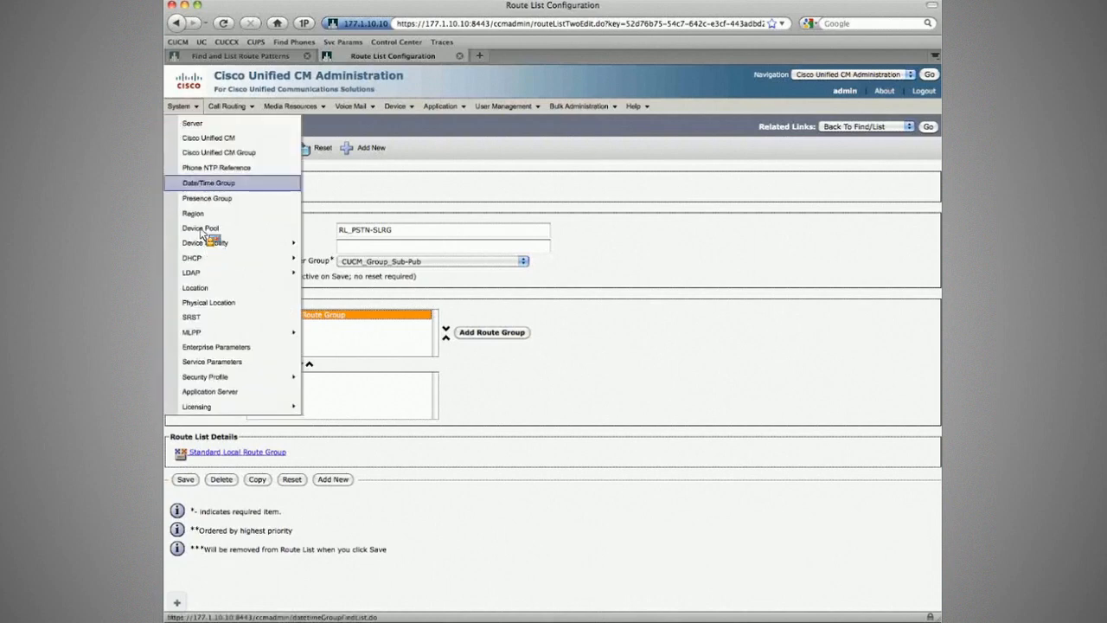
{"action": "left_click", "coordinate": [200, 228]}
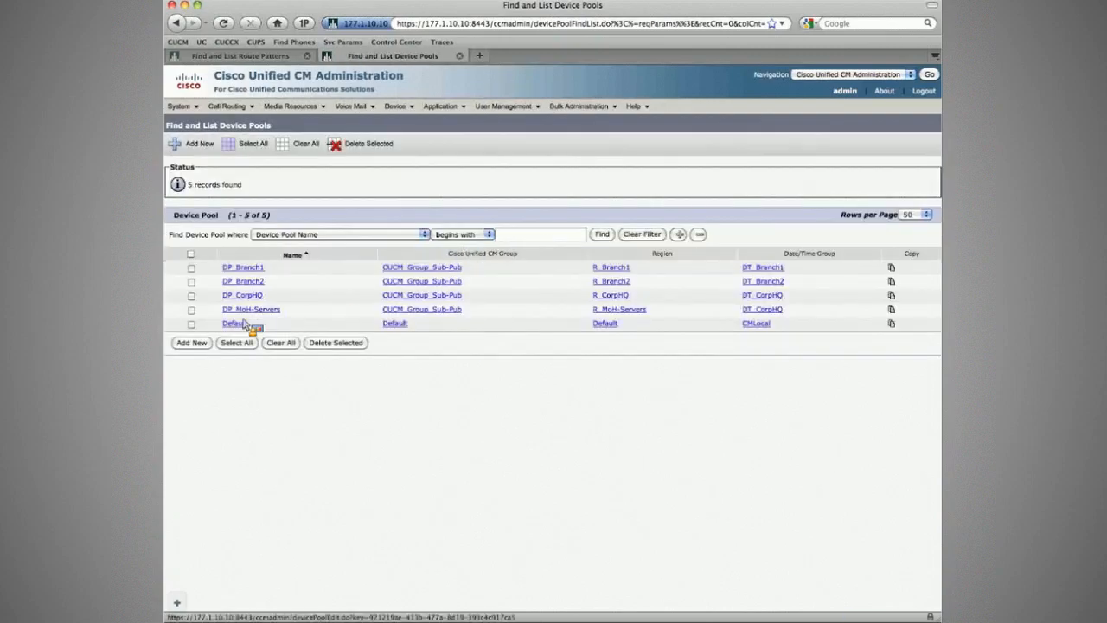
{"action": "left_click", "coordinate": [243, 267], "text": "super"}
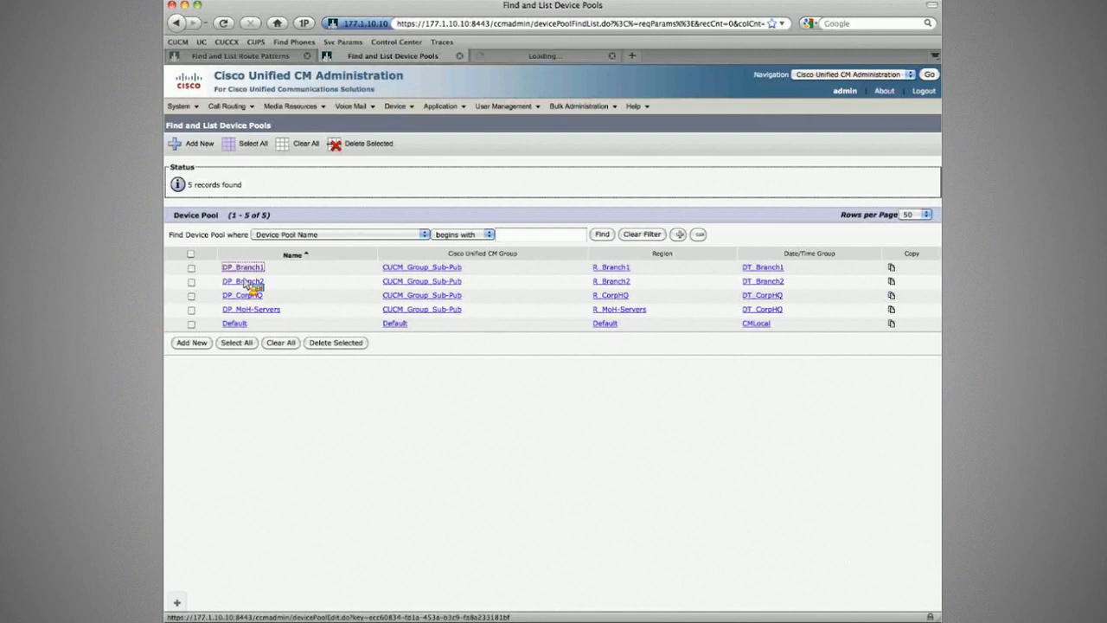
{"action": "left_click", "coordinate": [243, 282], "text": "super"}
{"action": "left_click", "coordinate": [243, 295], "text": "super"}
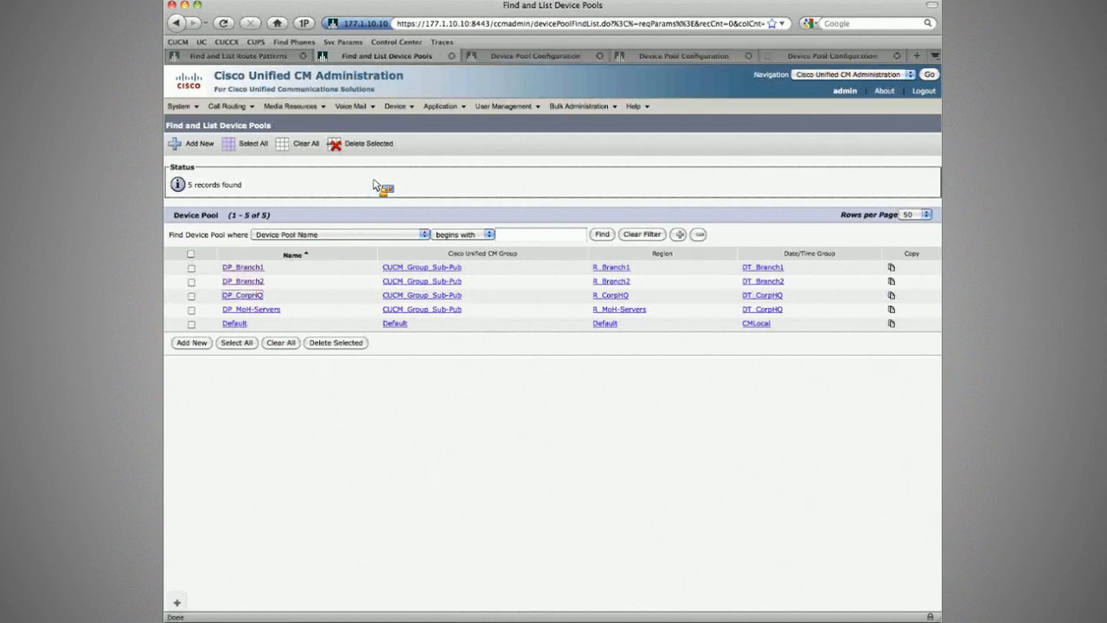
- Check the Local Route Group setting of the Branch1, Branch2 and CorpHQ device pools, closing each page after review
{"action": "key", "text": "super+w"}
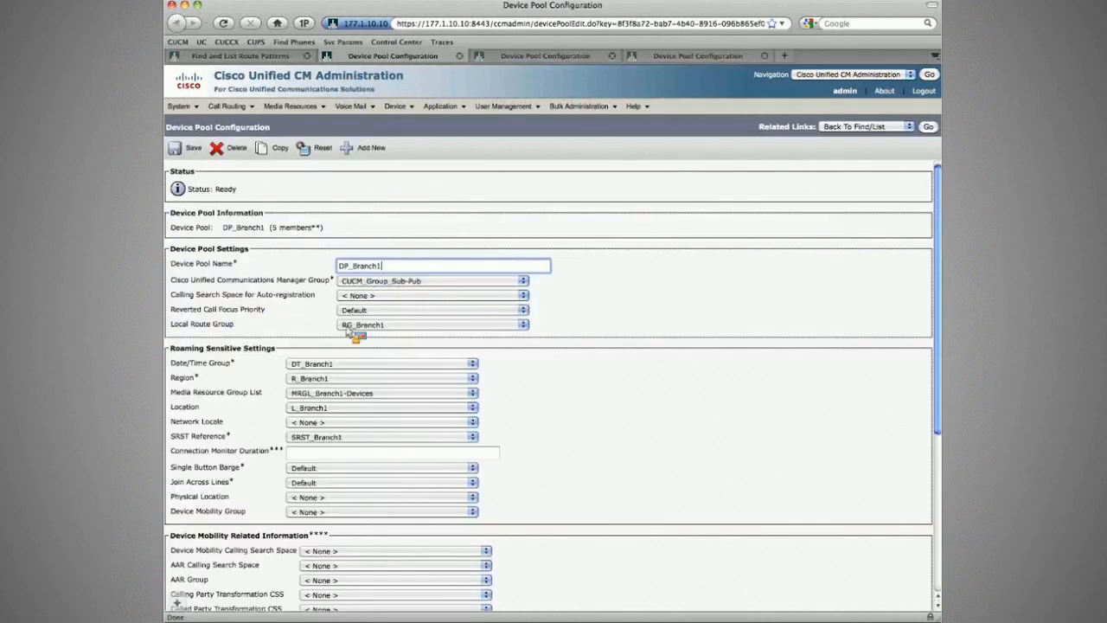
{"action": "key", "text": "super+w"}
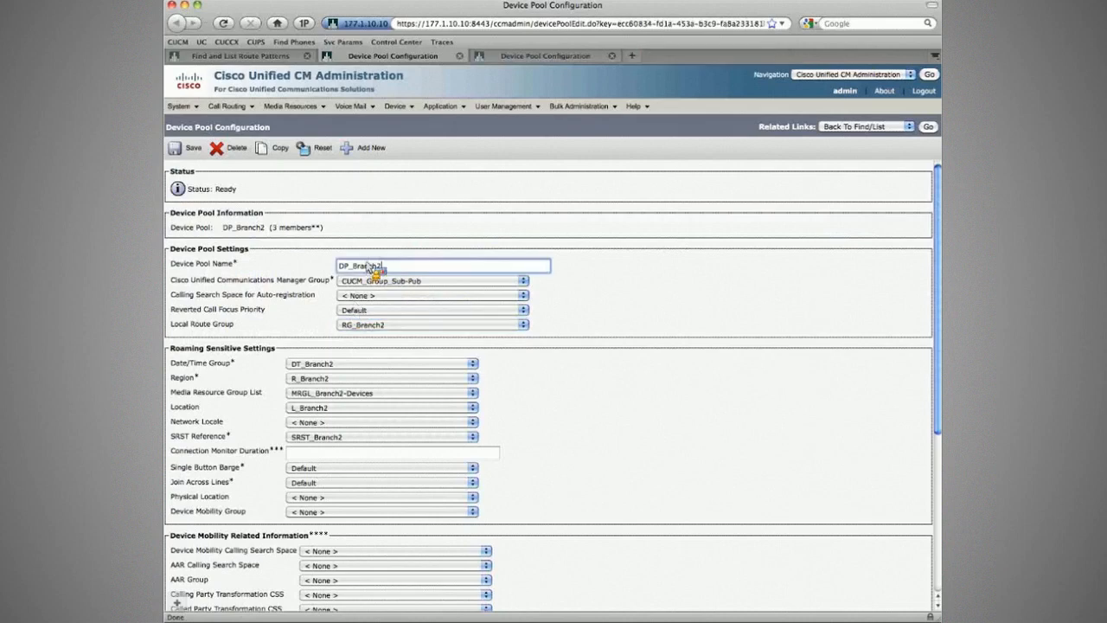
{"action": "left_click", "coordinate": [341, 326]}
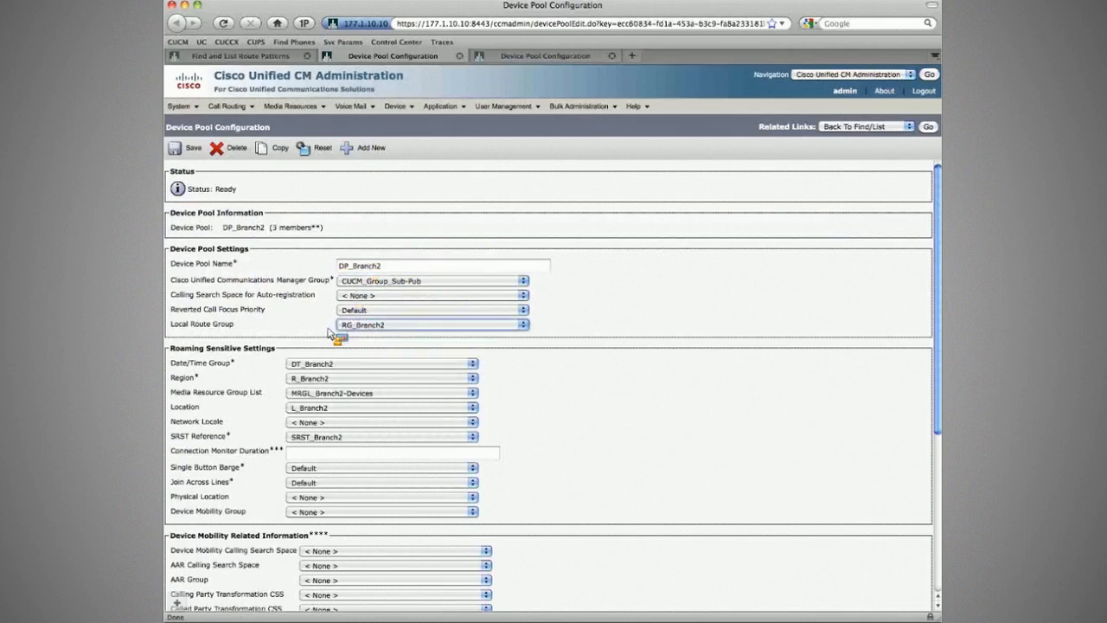
{"action": "key", "text": "super+w"}
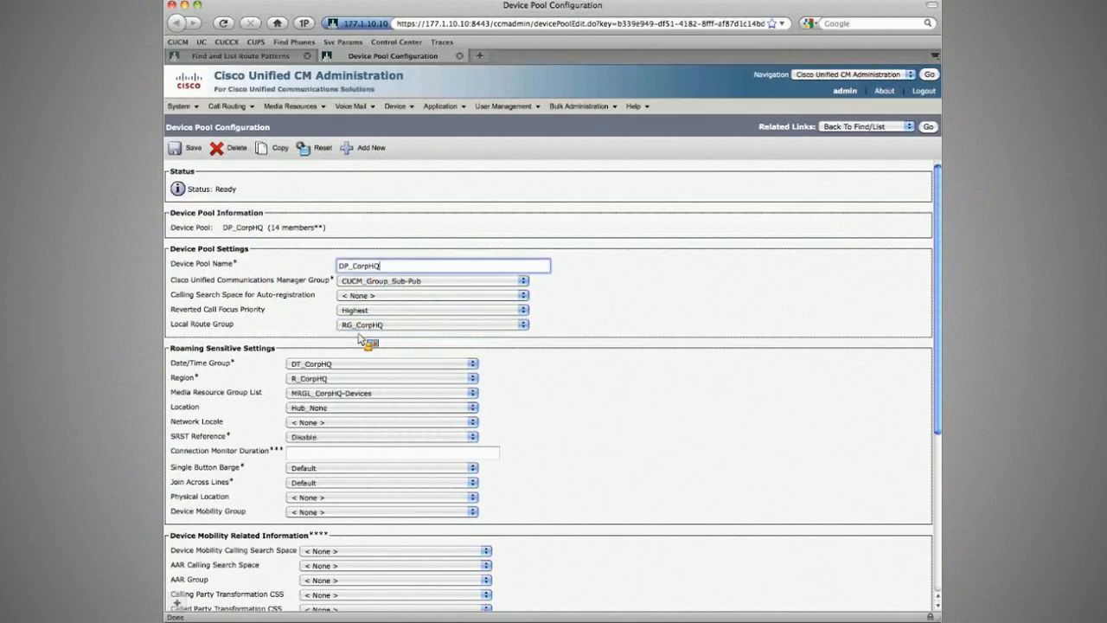
{"action": "key", "text": "super+w"}
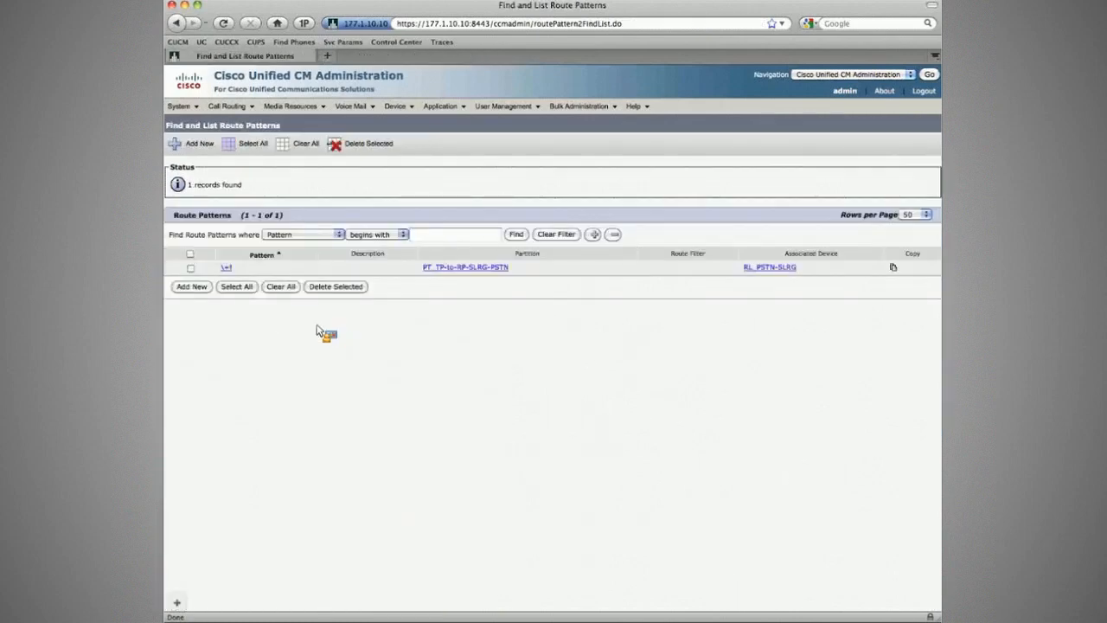
- Switch to the workbook PDF and examine task 11.4's gateway failover requirements, its note and the restriction on creating new patterns or route lists
{"action": "key", "text": "super+w"}
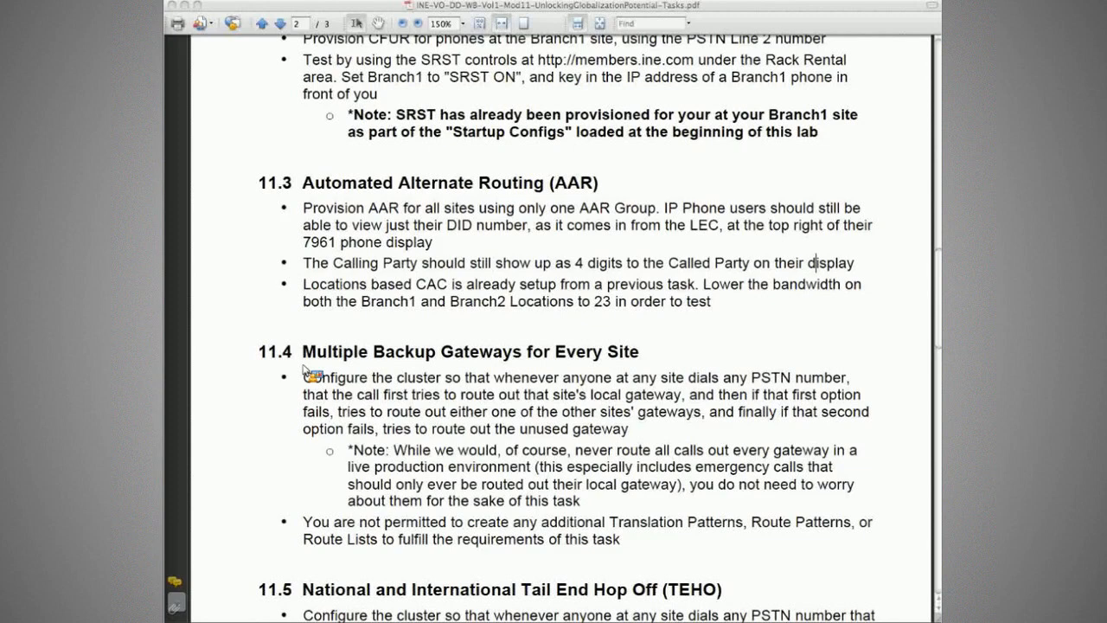
{"action": "left_click", "coordinate": [312, 377]}
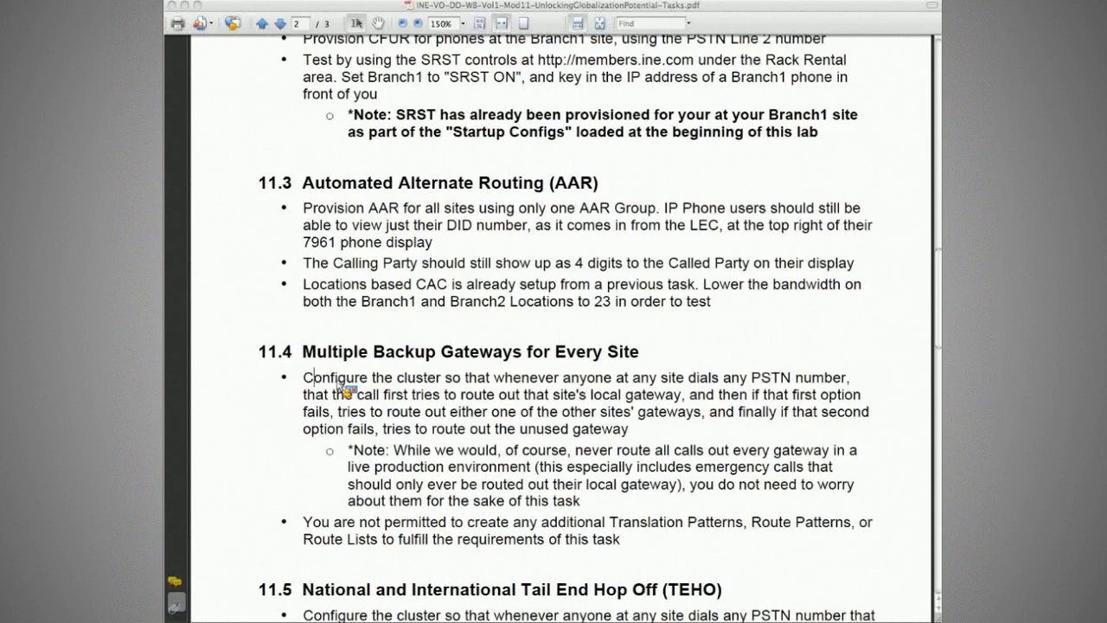
{"action": "left_click_drag", "start_coordinate": [490, 377], "coordinate": [845, 378]}
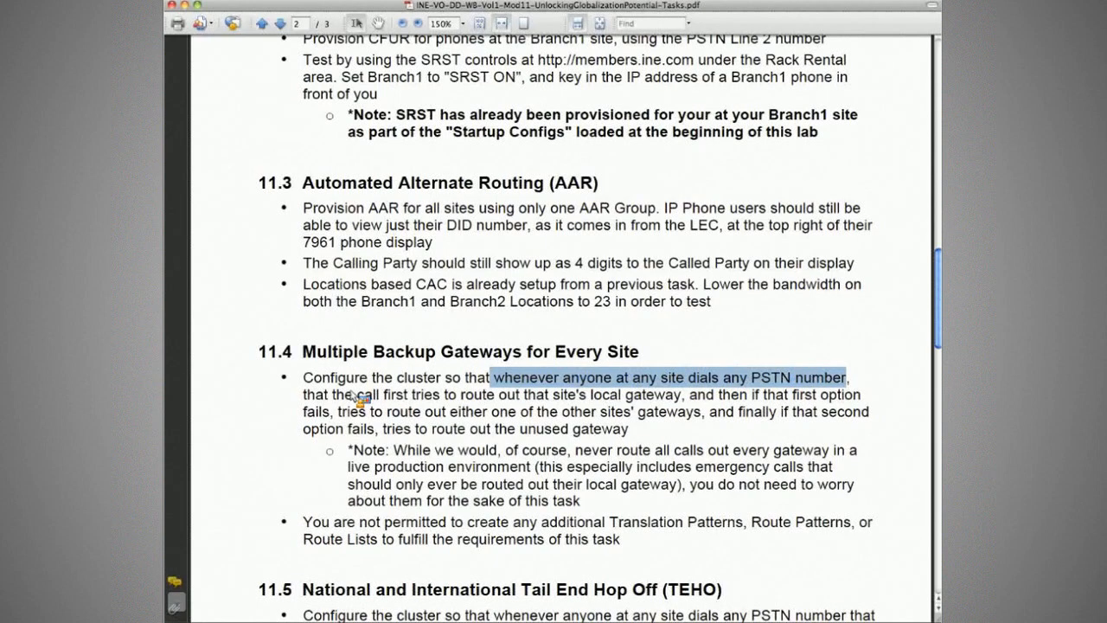
{"action": "left_click_drag", "start_coordinate": [304, 394], "coordinate": [603, 439]}
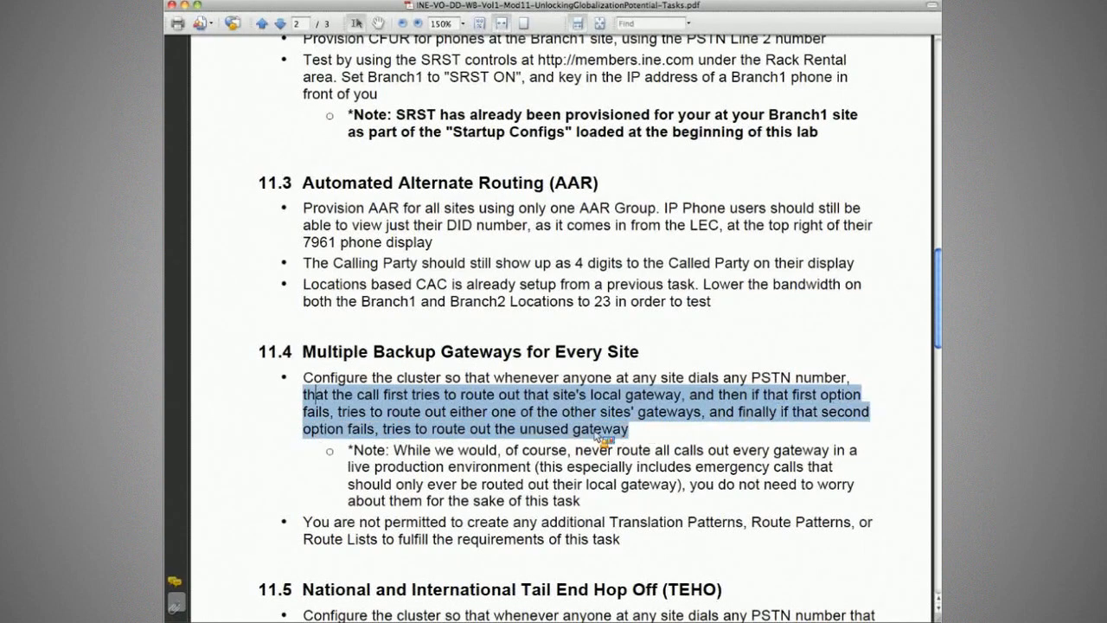
{"action": "left_click", "coordinate": [602, 439]}
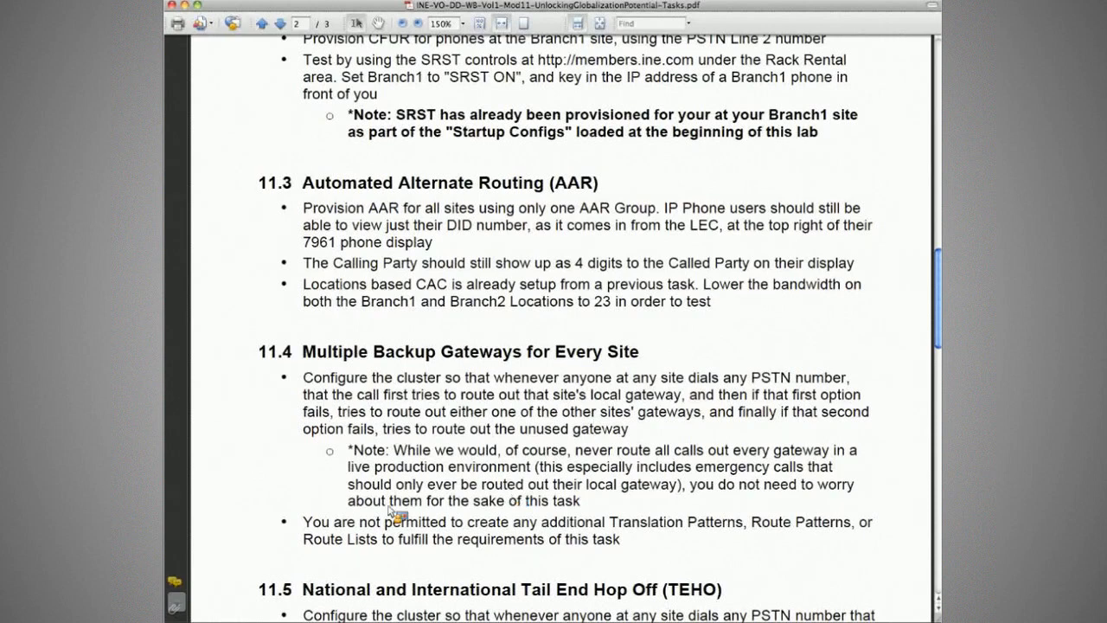
{"action": "left_click_drag", "start_coordinate": [304, 521], "coordinate": [616, 558]}
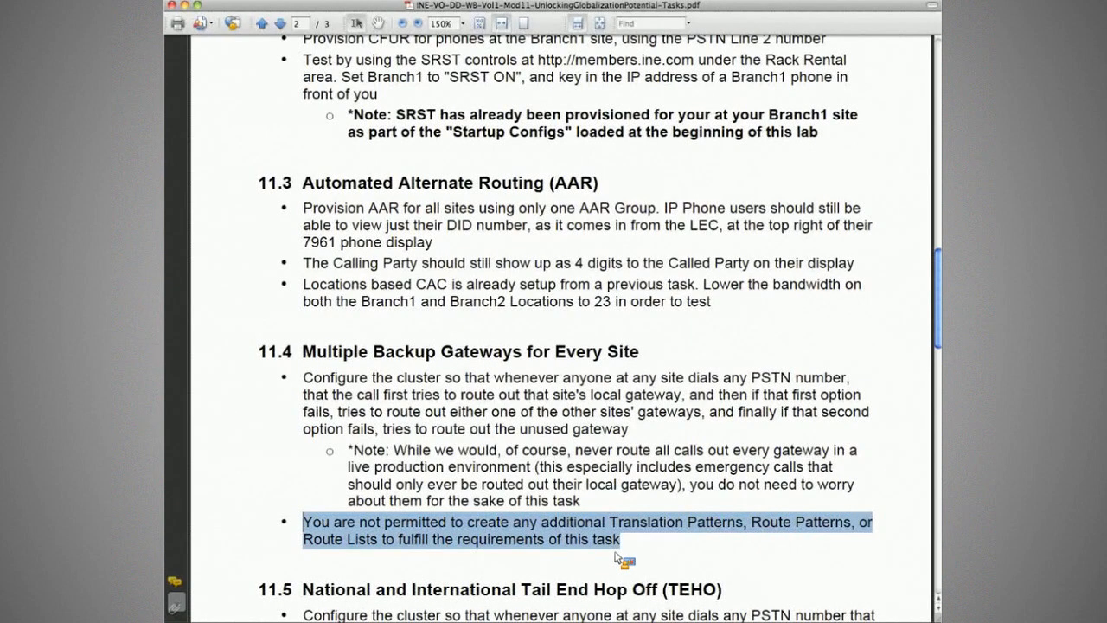
{"action": "left_click", "coordinate": [619, 558]}
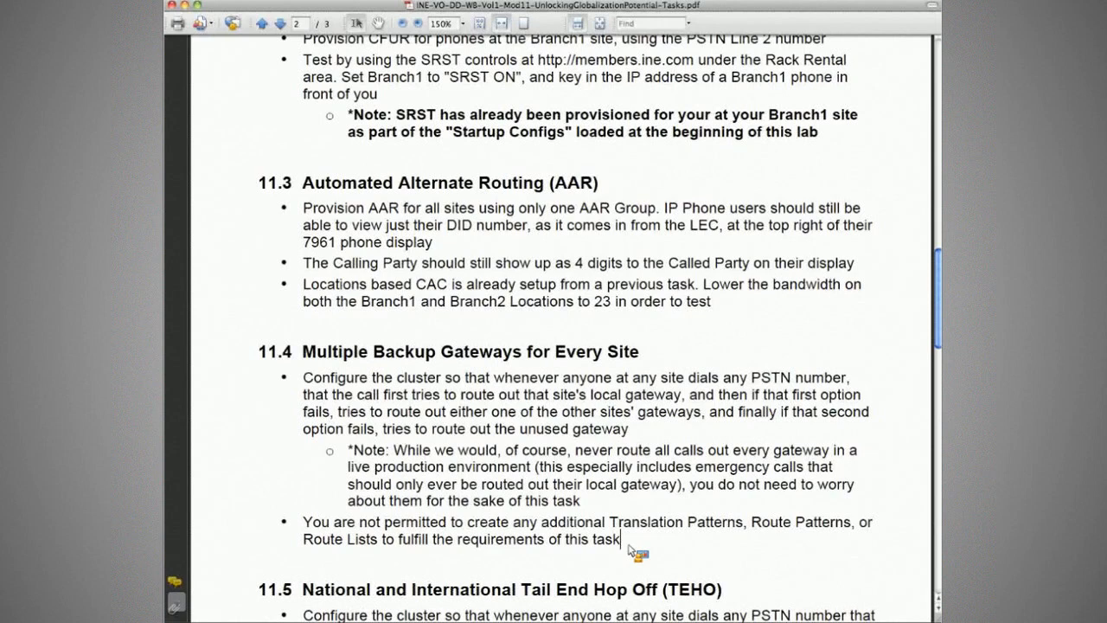
{"action": "left_click_drag", "start_coordinate": [393, 450], "coordinate": [787, 523]}
{"action": "left_click", "coordinate": [650, 499]}
- Switch to Cisco Unified CM Administration, open the \+! route pattern and go to the configuration of its assigned route list
{"action": "key", "text": "super+Tab"}
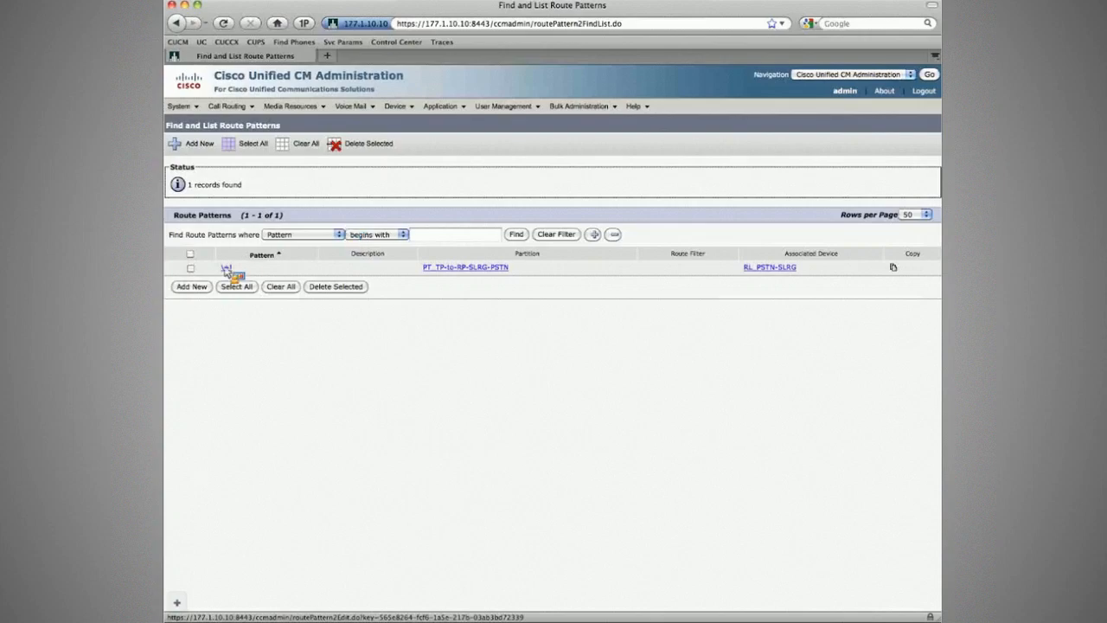
{"action": "left_click", "coordinate": [228, 105]}
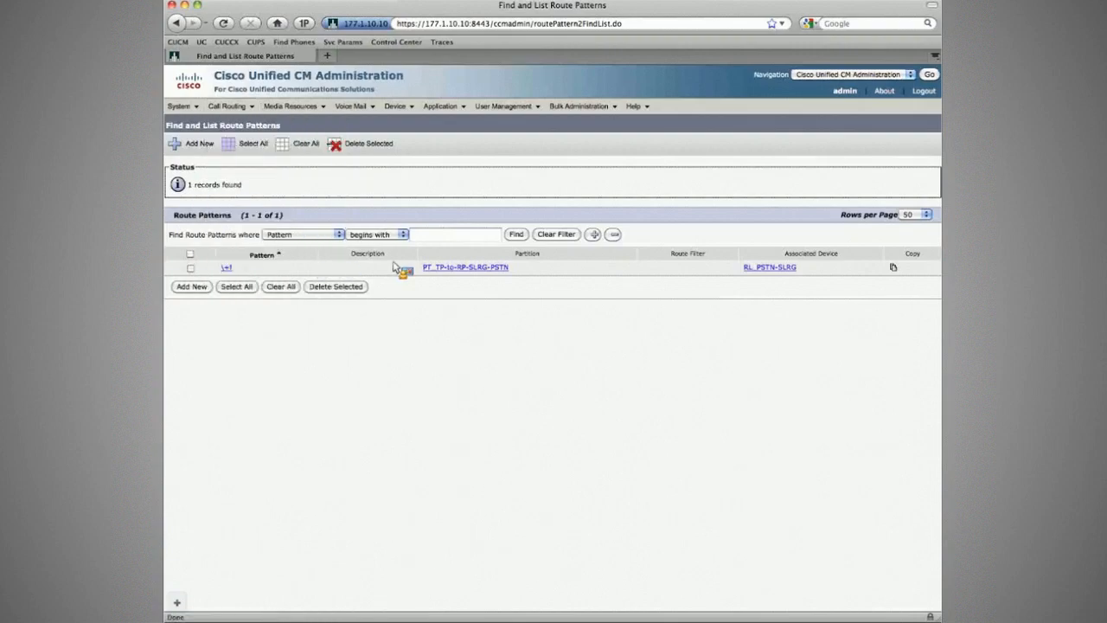
{"action": "left_click", "coordinate": [428, 267]}
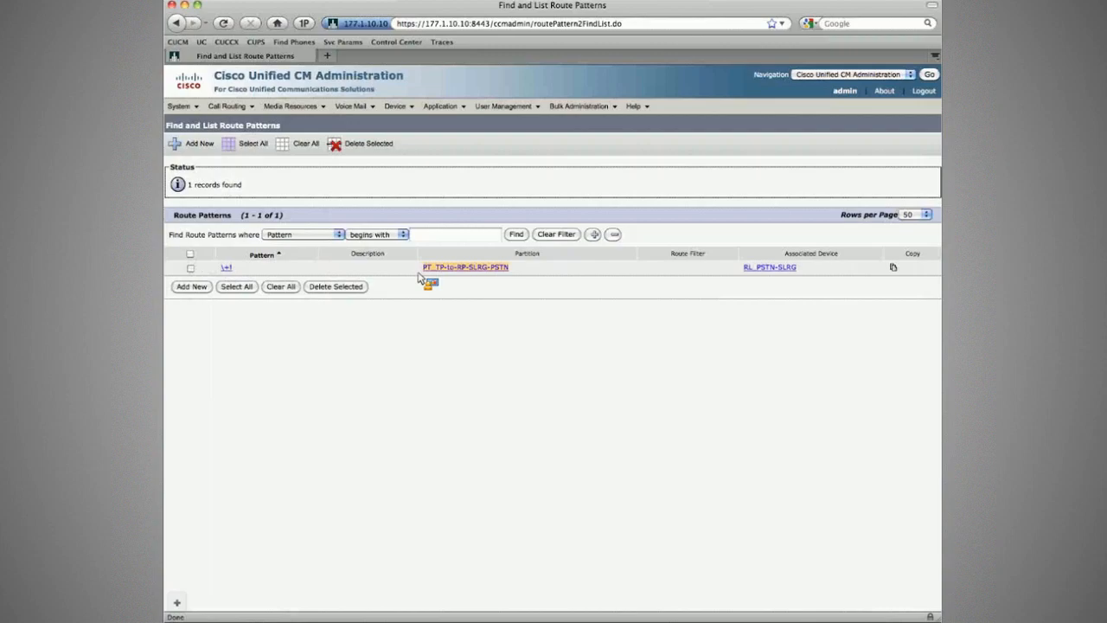
{"action": "left_click", "coordinate": [226, 268]}
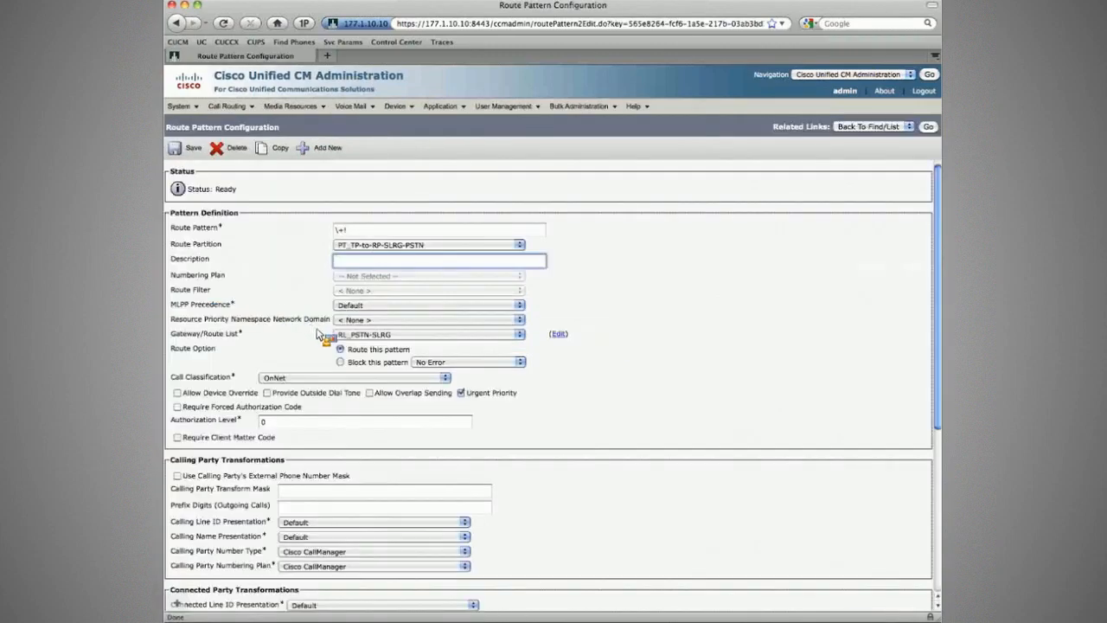
{"action": "left_click", "coordinate": [342, 337]}
{"action": "left_click", "coordinate": [345, 343]}
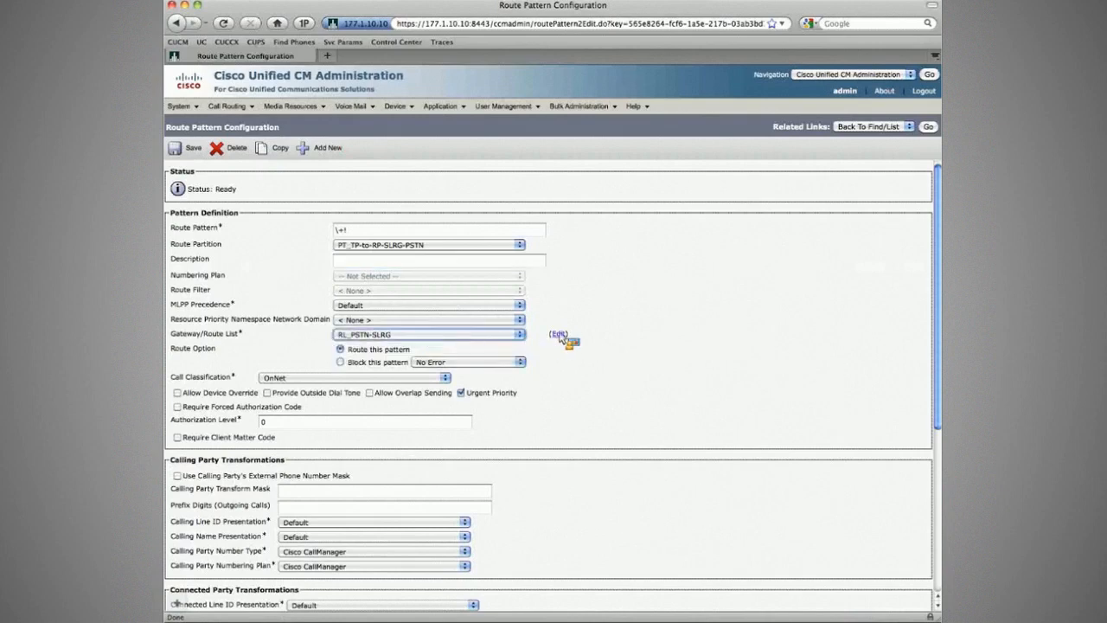
{"action": "left_click", "coordinate": [558, 335]}
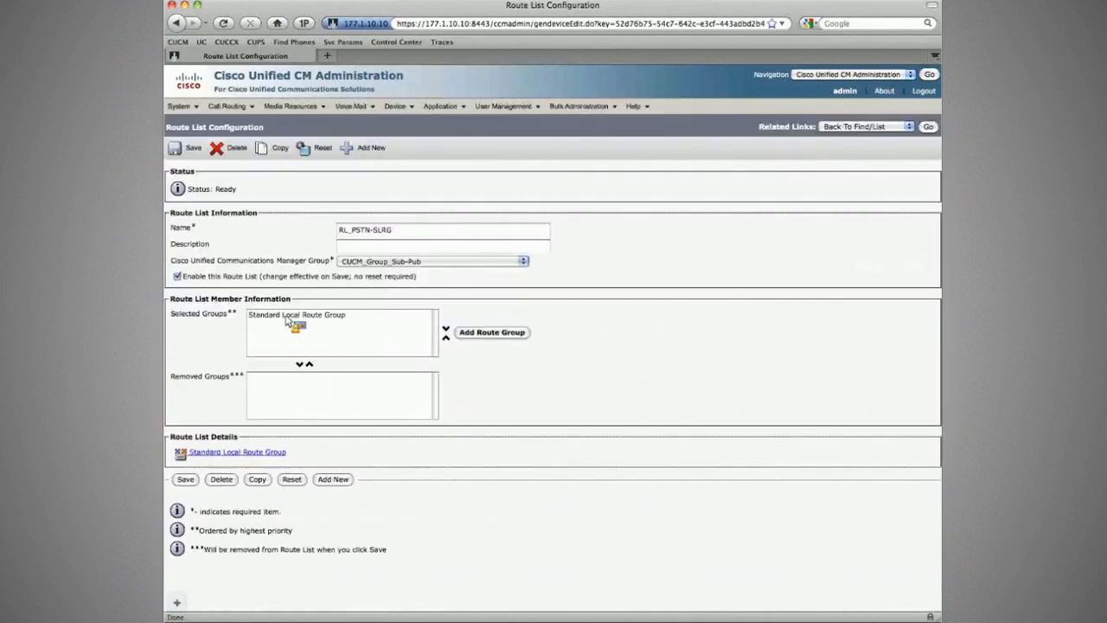
- Check the Standard Local Route Group entry among the route list's selected groups, and open the device pool list
{"action": "left_click", "coordinate": [275, 316]}
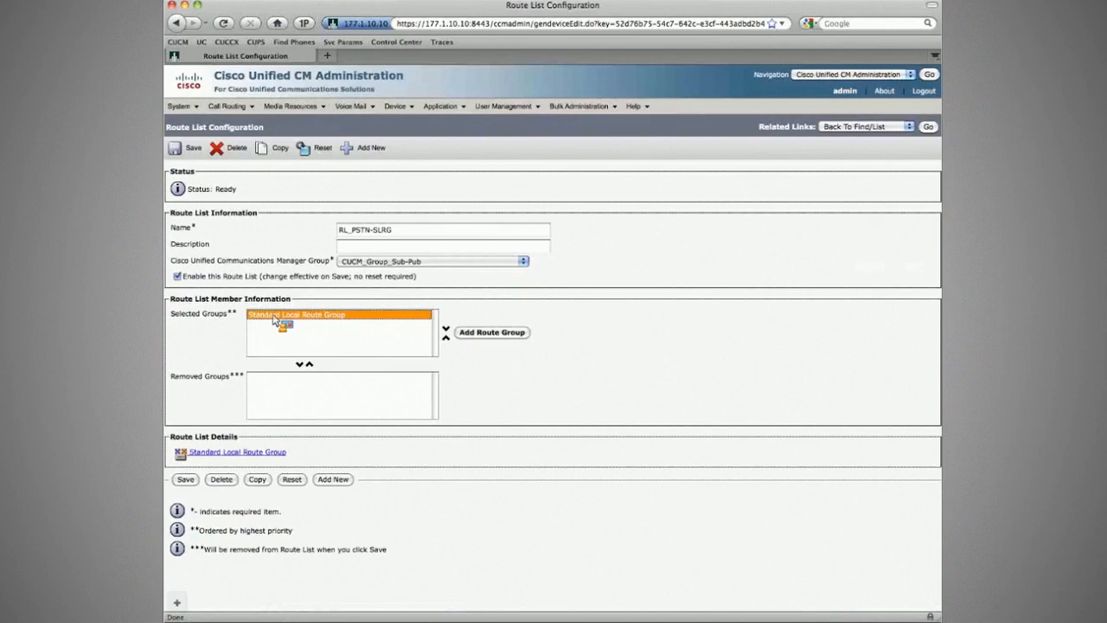
{"action": "left_click_drag", "start_coordinate": [275, 319], "coordinate": [239, 325]}
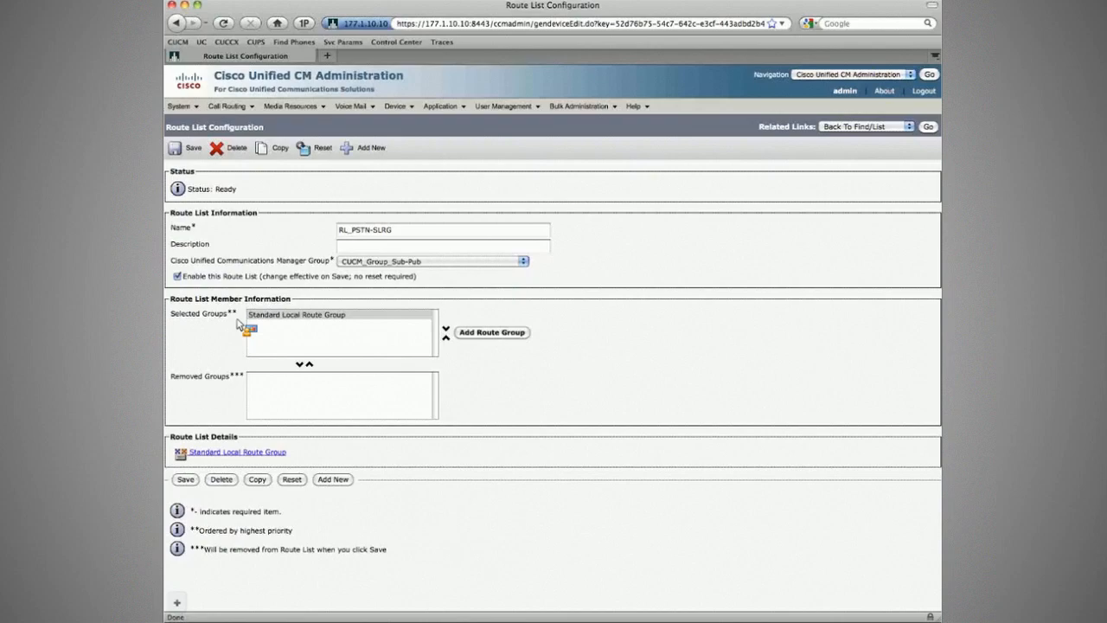
{"action": "left_click_drag", "start_coordinate": [239, 325], "coordinate": [202, 231]}
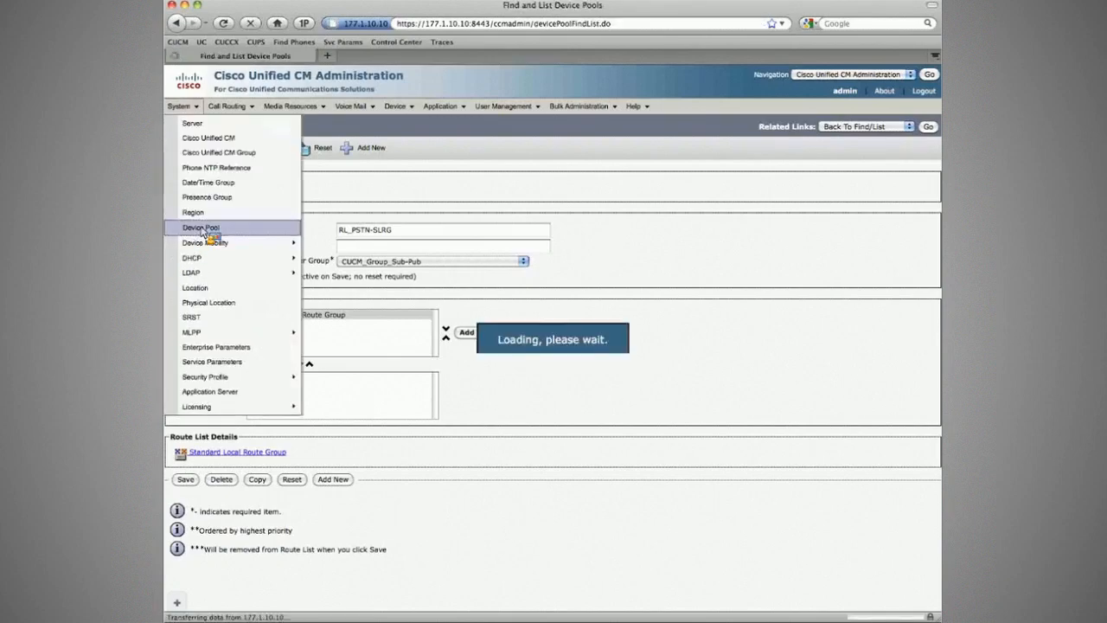
- Check the Local Route Group setting of the DP_Branch1 device pool, and list all route groups
{"action": "left_click", "coordinate": [245, 268]}
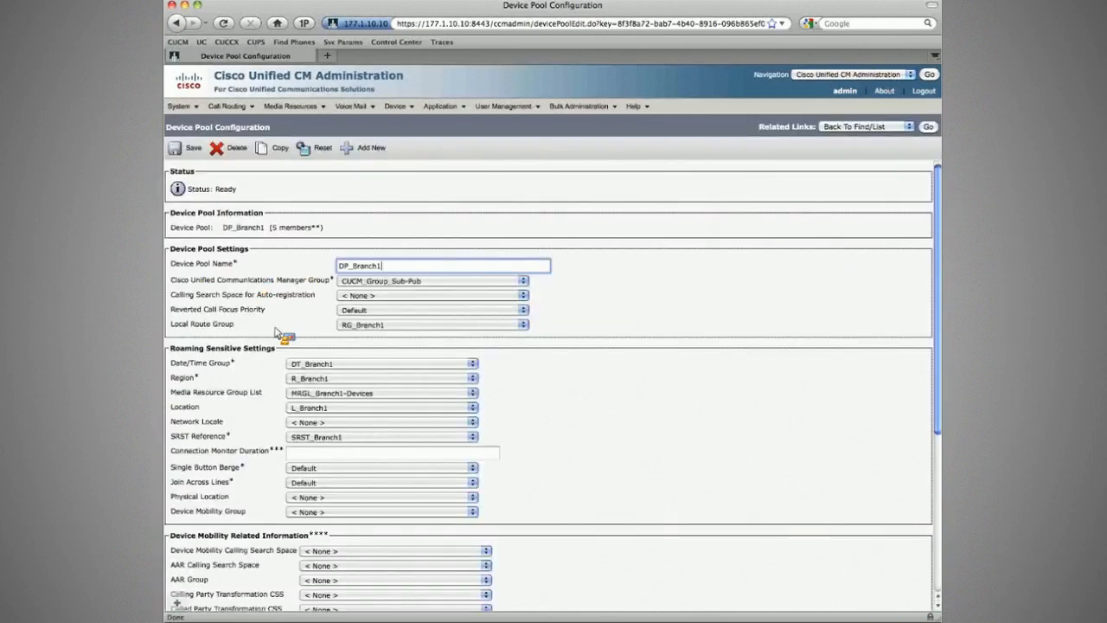
{"action": "left_click_drag", "start_coordinate": [206, 325], "coordinate": [242, 327]}
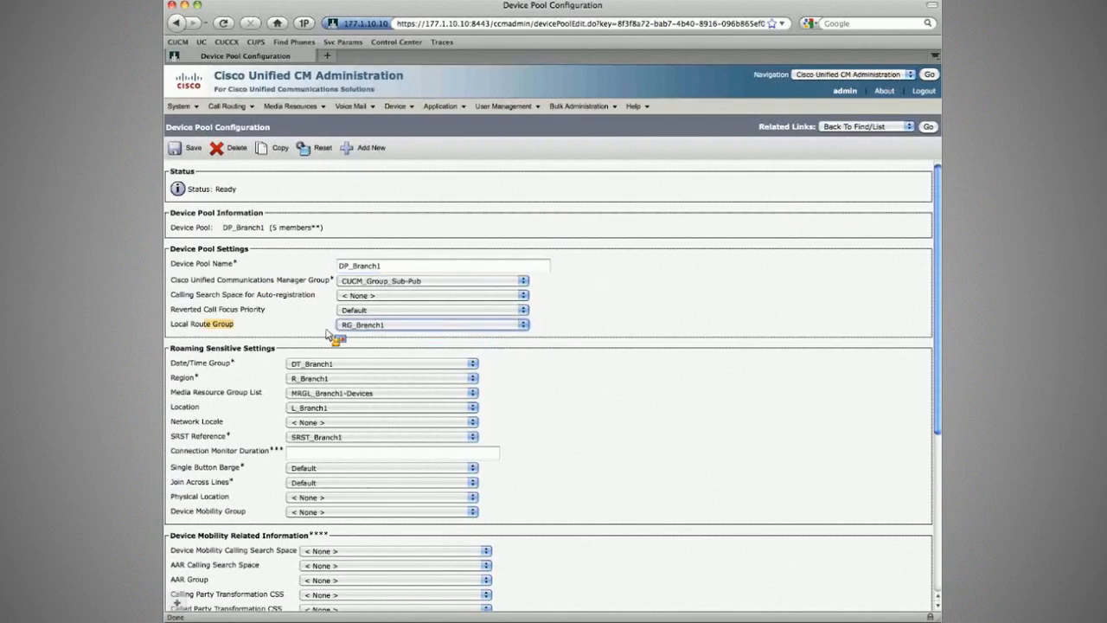
{"action": "left_click", "coordinate": [226, 106]}
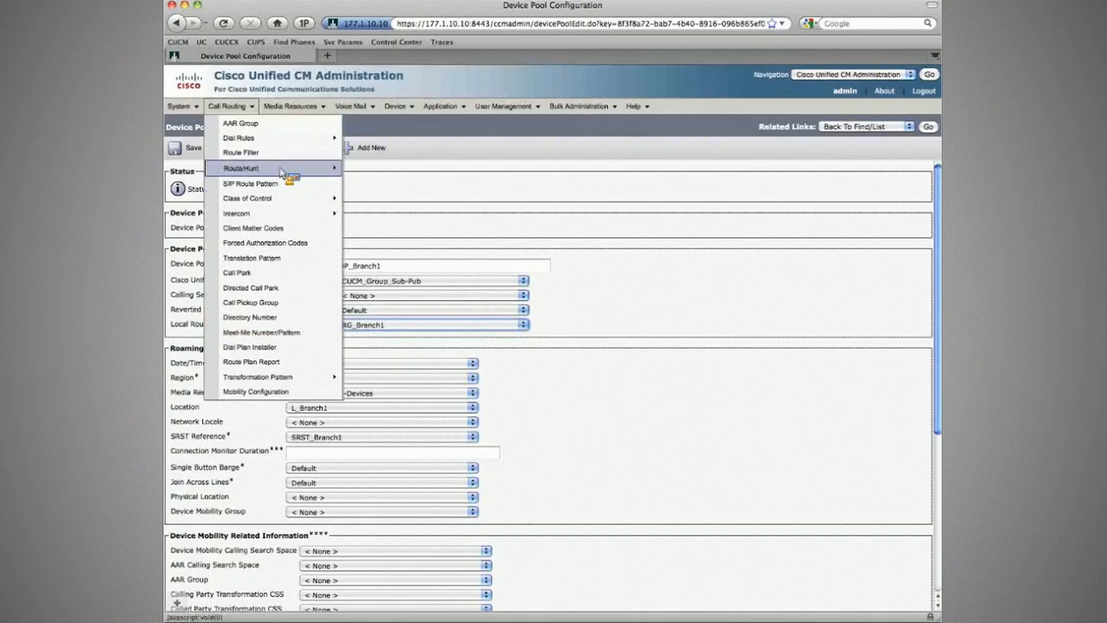
{"action": "mouse_move", "coordinate": [291, 168]}
{"action": "left_click", "coordinate": [371, 168]}
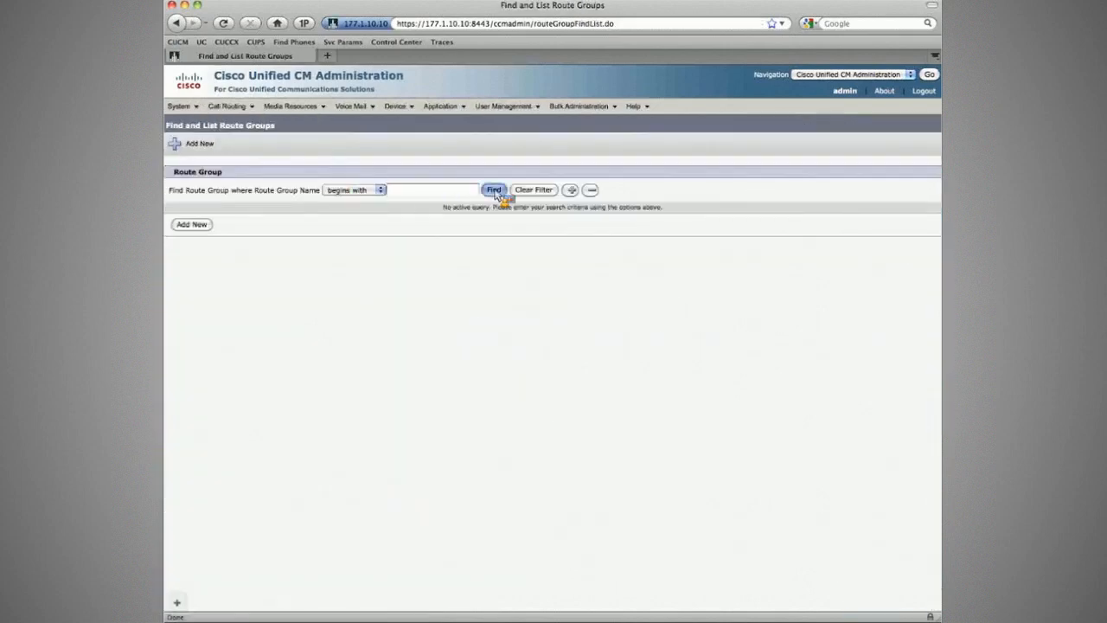
{"action": "left_click", "coordinate": [493, 190]}
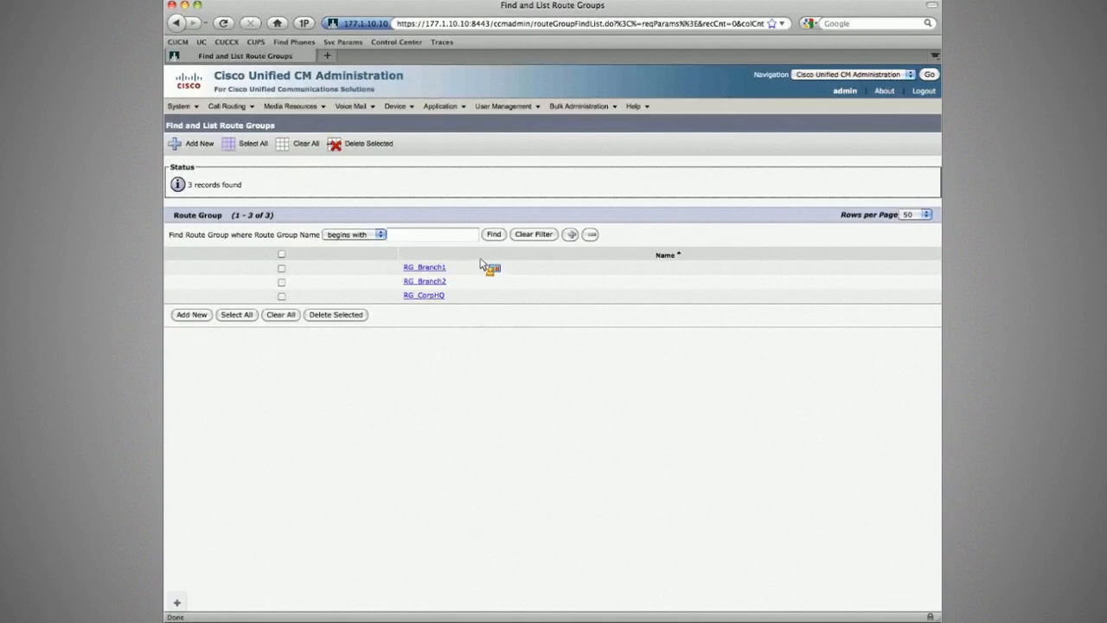
{"action": "mouse_move", "coordinate": [179, 105]}
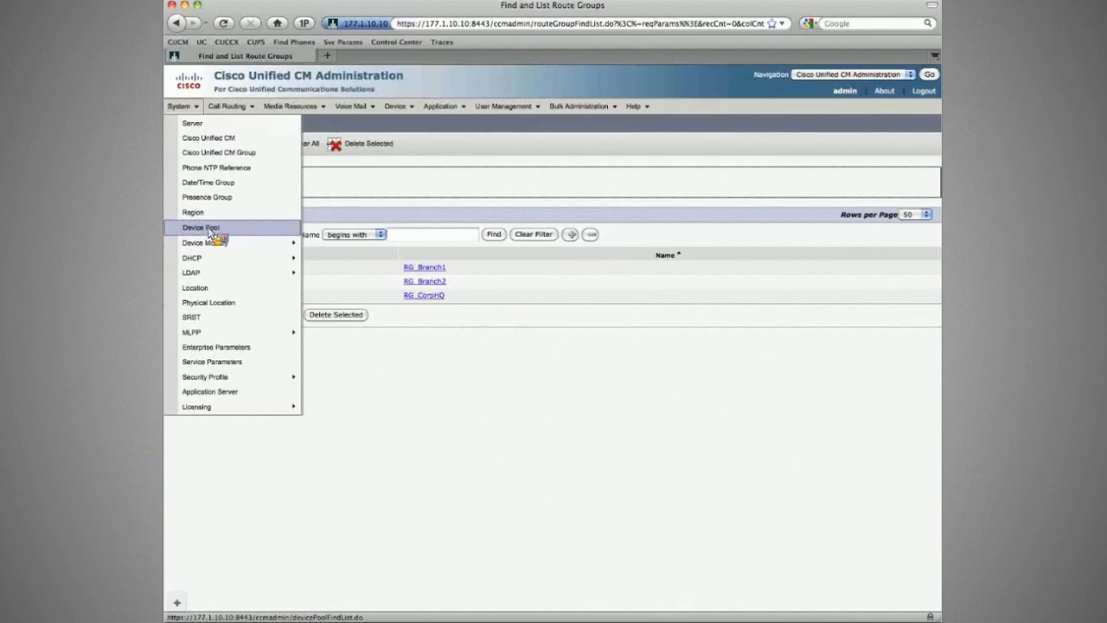
{"action": "left_click", "coordinate": [429, 268]}
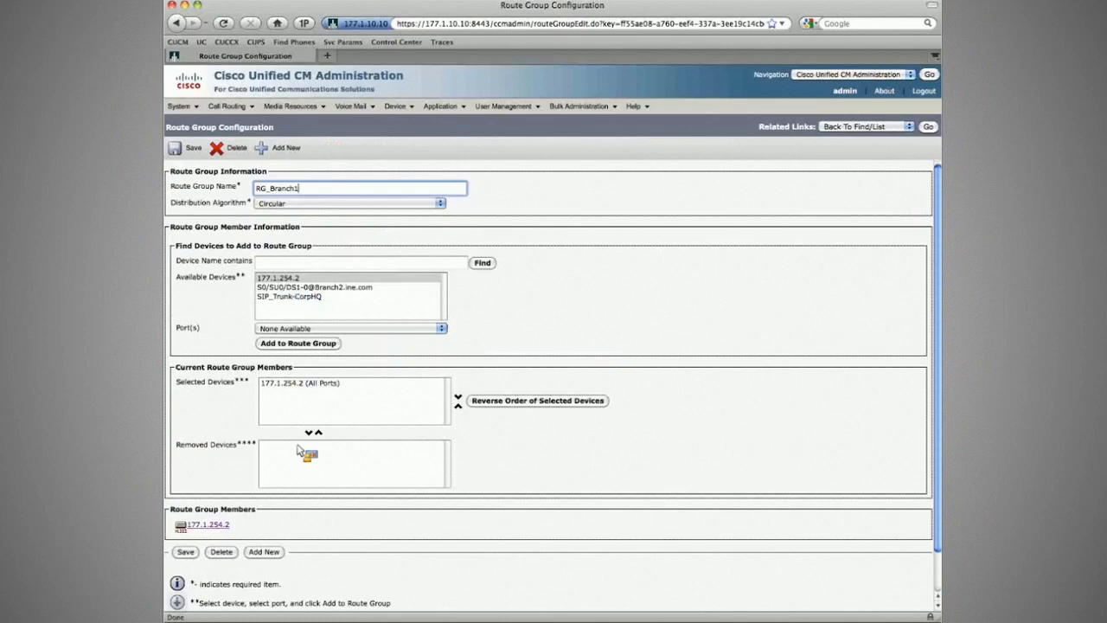
{"action": "left_click", "coordinate": [295, 385]}
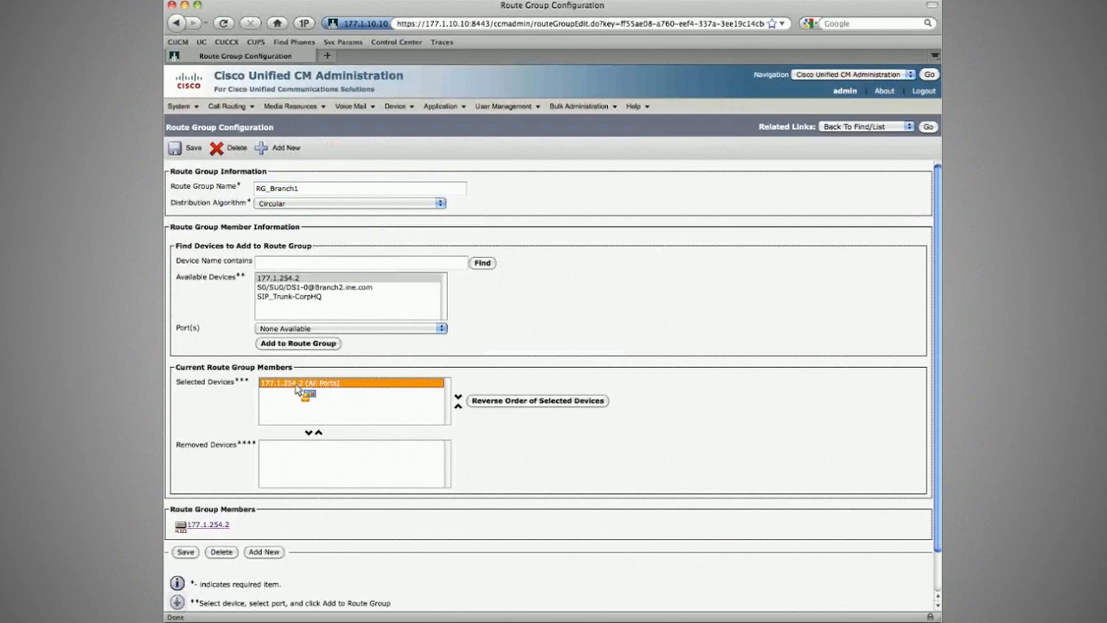
{"action": "left_click_drag", "start_coordinate": [296, 390], "coordinate": [295, 294]}
{"action": "left_click", "coordinate": [295, 288]}
{"action": "left_click", "coordinate": [298, 344]}
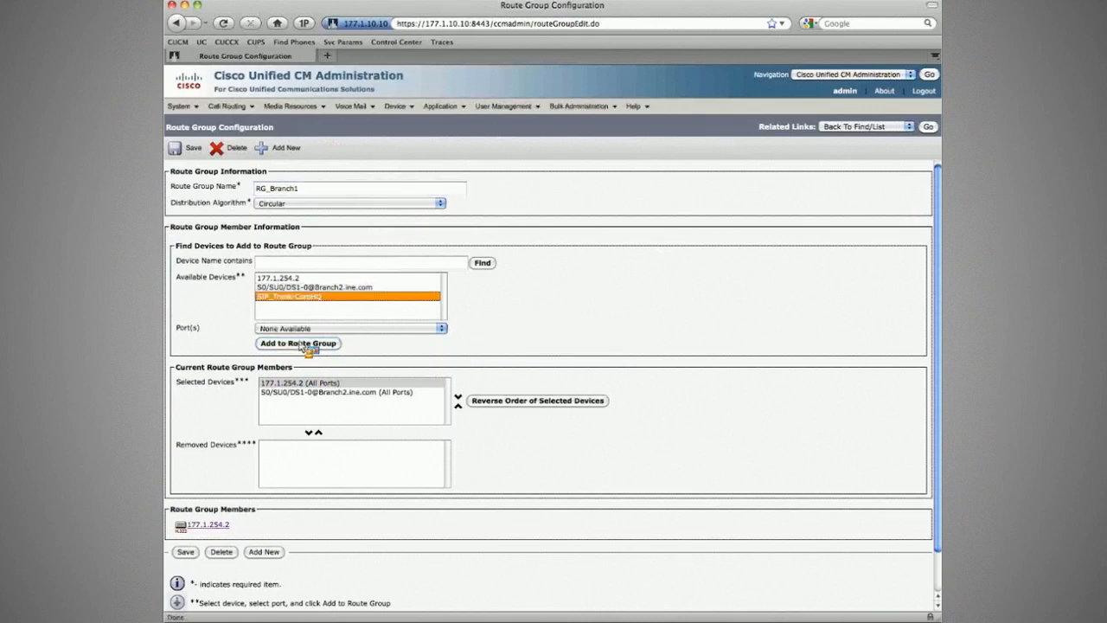
{"action": "left_click", "coordinate": [299, 343]}
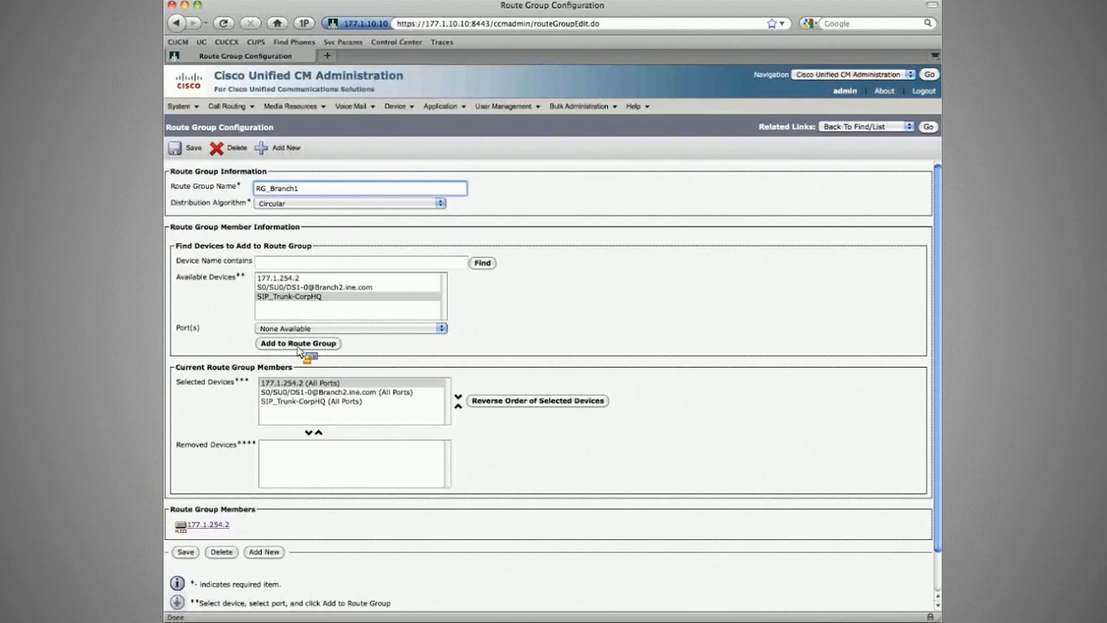
- Open the RL_PSTN-SLRG route list in a separate browser tab and examine the details of its Standard Local Route Group member
{"action": "mouse_move", "coordinate": [230, 106]}
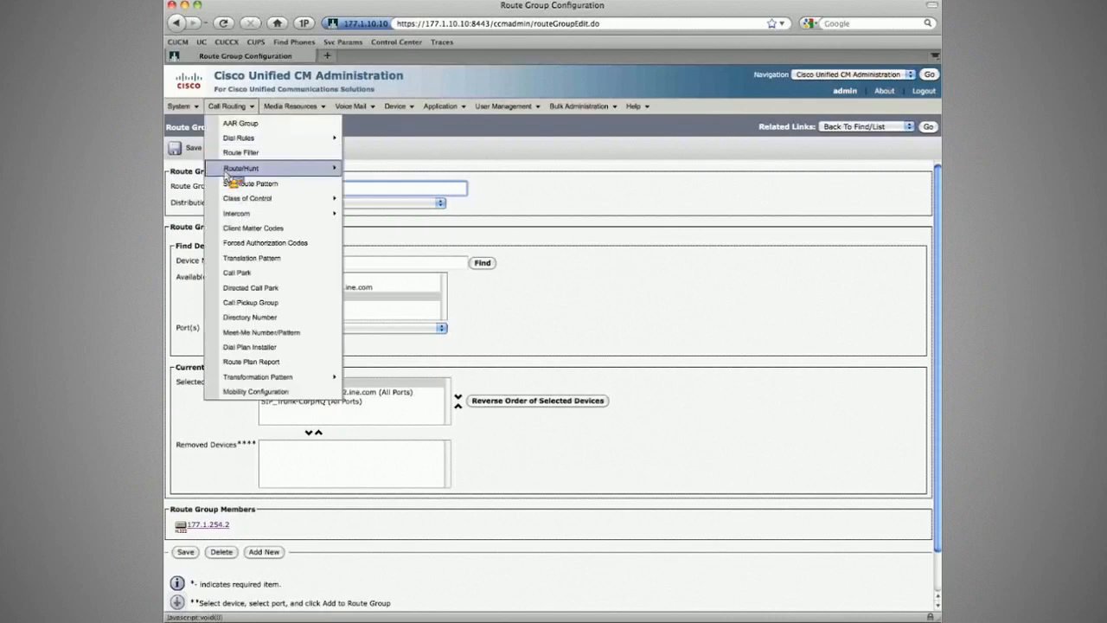
{"action": "mouse_move", "coordinate": [230, 169]}
{"action": "right_click", "coordinate": [380, 198]}
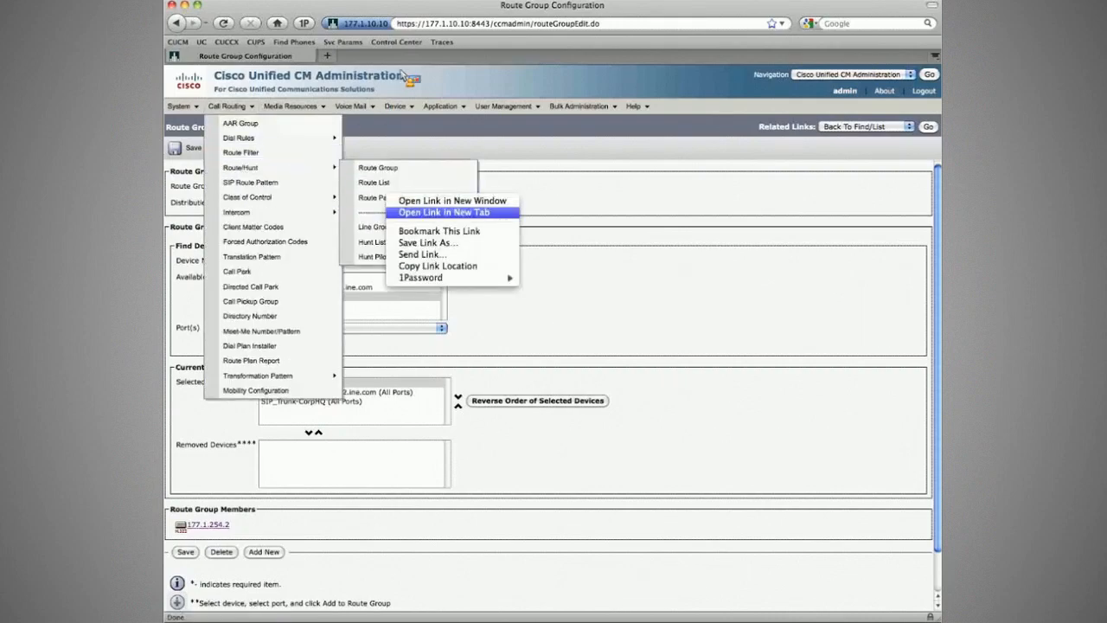
{"action": "left_click", "coordinate": [443, 212]}
{"action": "left_click", "coordinate": [393, 57]}
{"action": "left_click", "coordinate": [270, 268]}
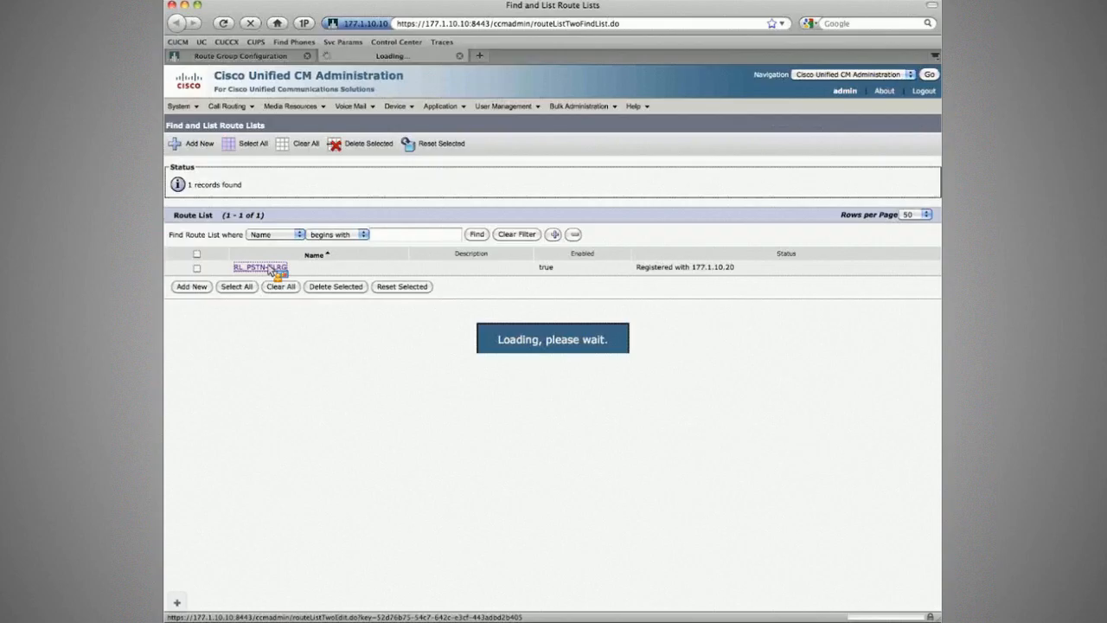
{"action": "left_click", "coordinate": [295, 316]}
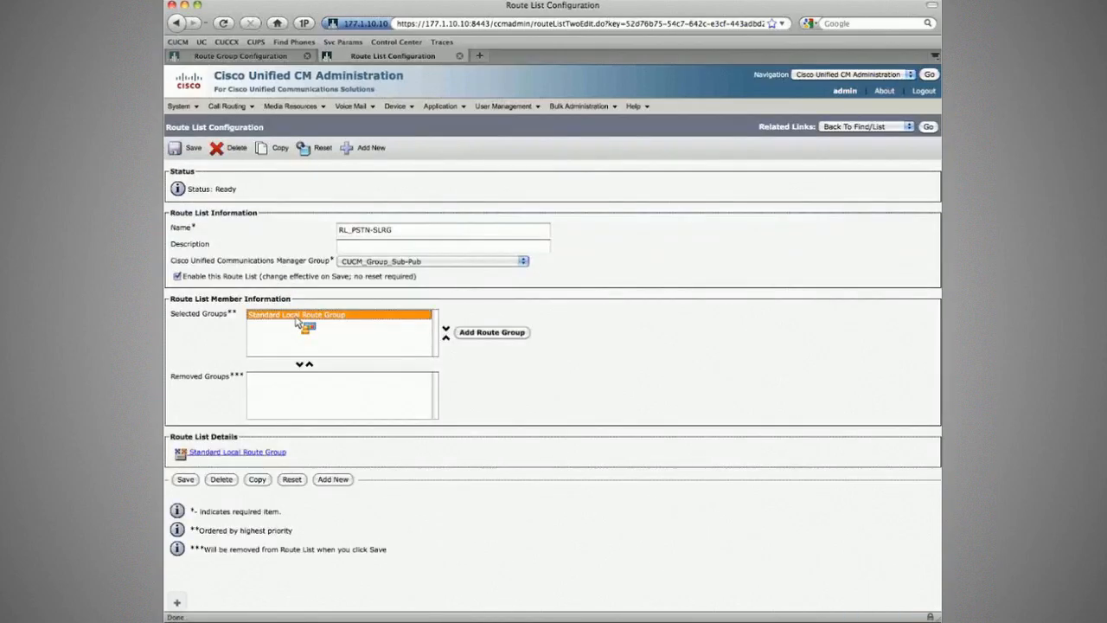
{"action": "left_click_drag", "start_coordinate": [296, 320], "coordinate": [223, 455]}
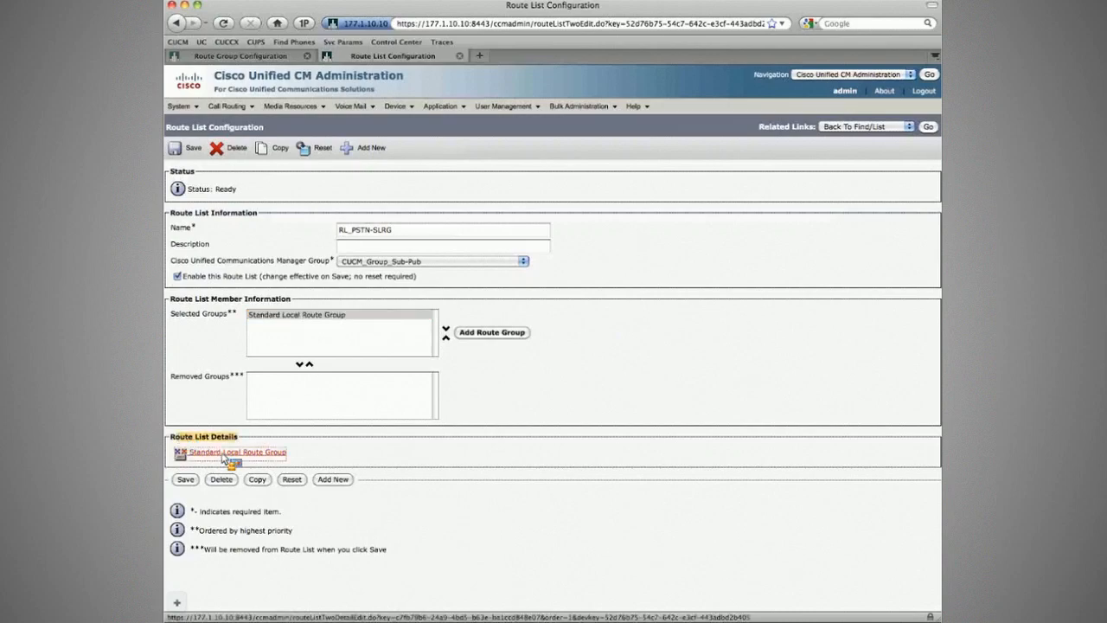
{"action": "left_click", "coordinate": [223, 453]}
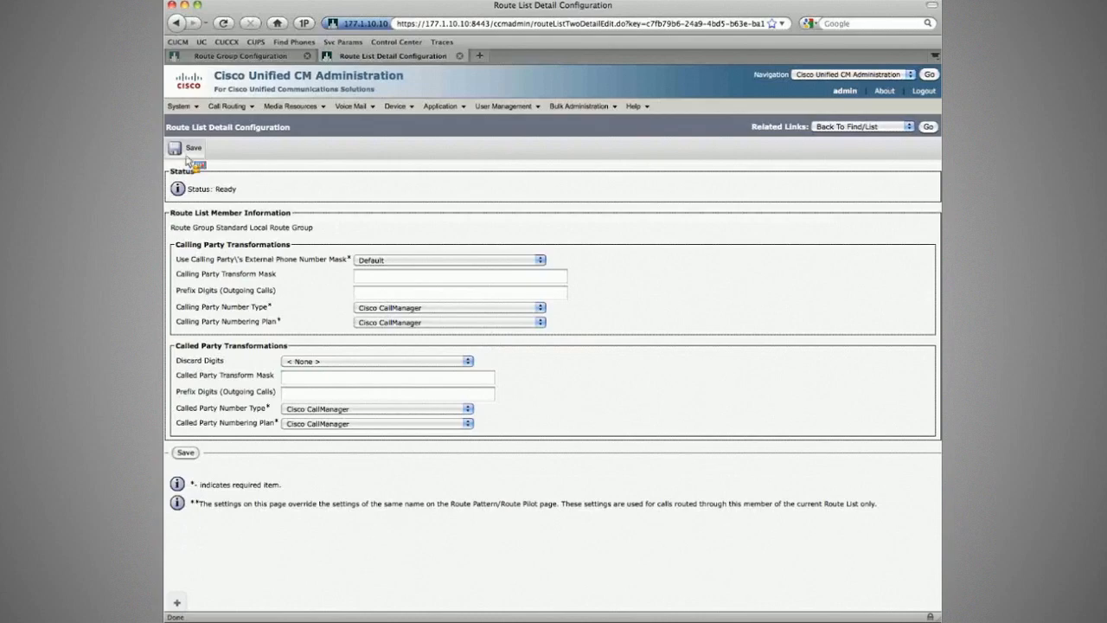
- Compare the RG_Branch1 configuration with the route list details, checking its distribution algorithm and the order of its selected devices
{"action": "left_click", "coordinate": [227, 56]}
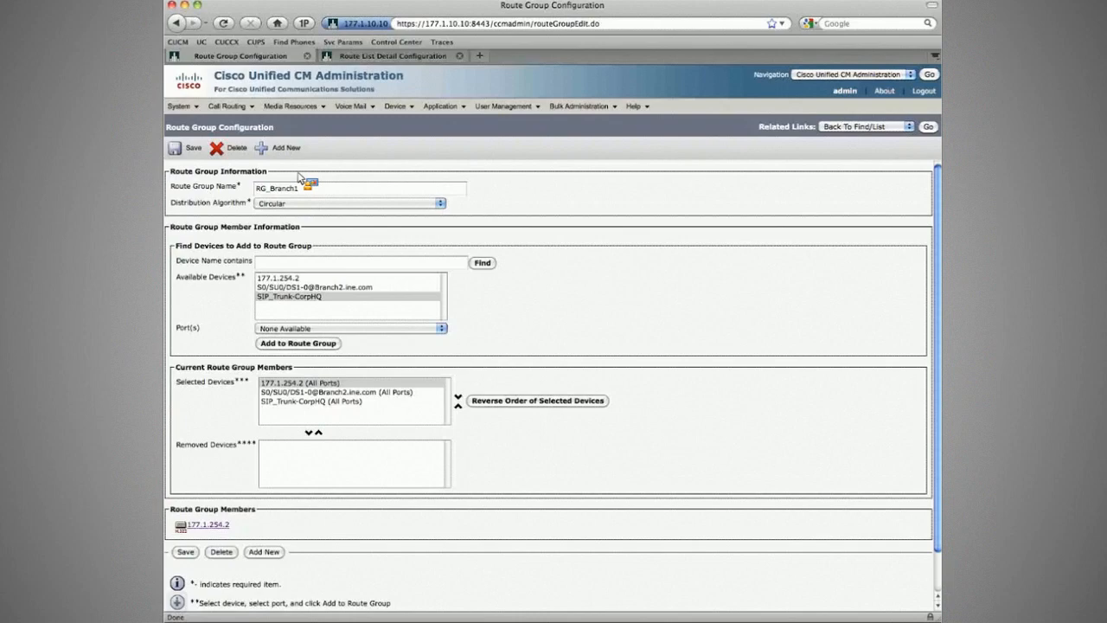
{"action": "key", "text": "ctrl+Tab"}
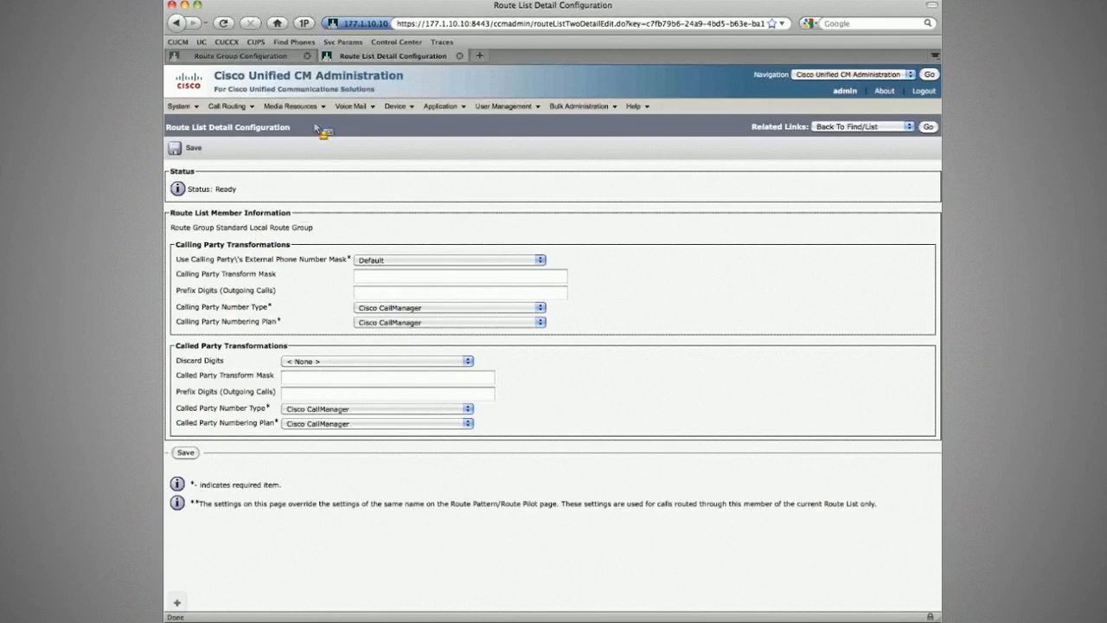
{"action": "left_click", "coordinate": [262, 57]}
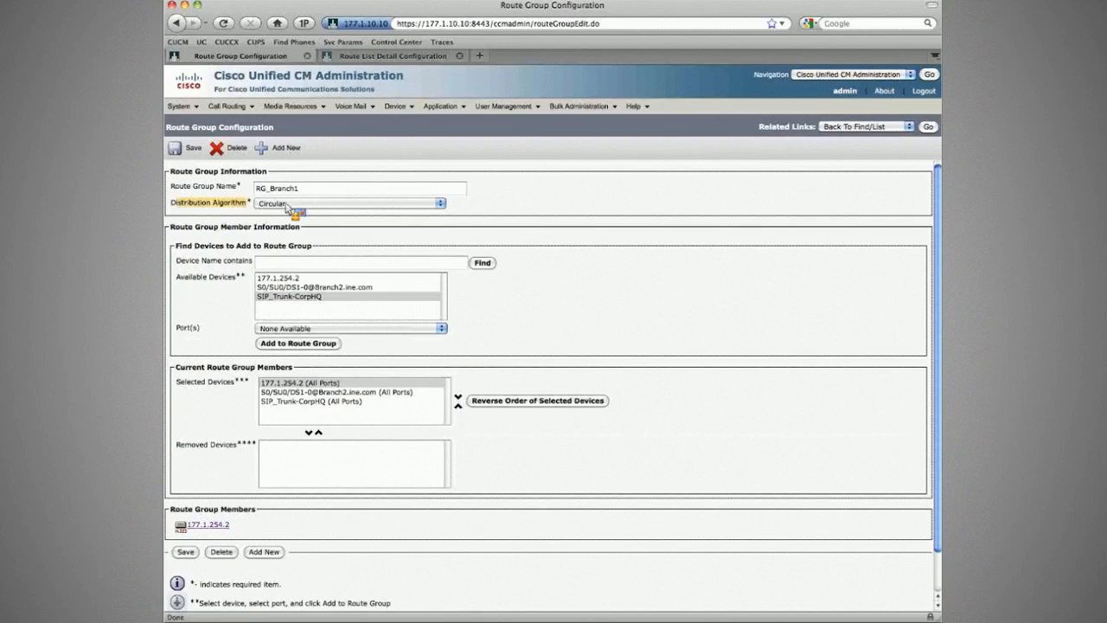
{"action": "left_click", "coordinate": [282, 384]}
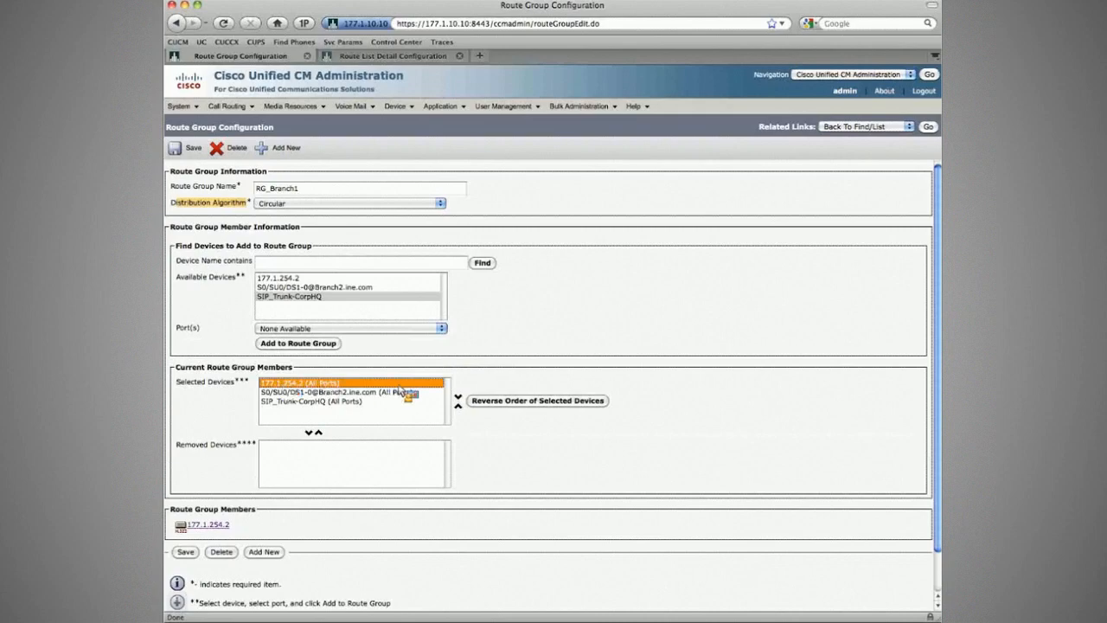
{"action": "left_click", "coordinate": [459, 398]}
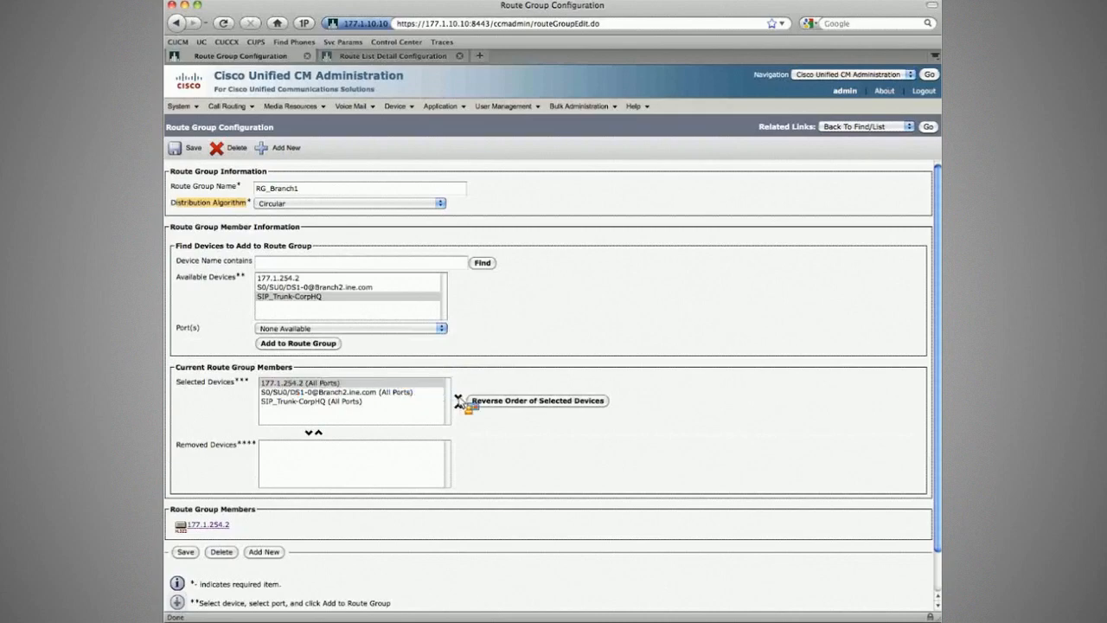
{"action": "left_click", "coordinate": [309, 383]}
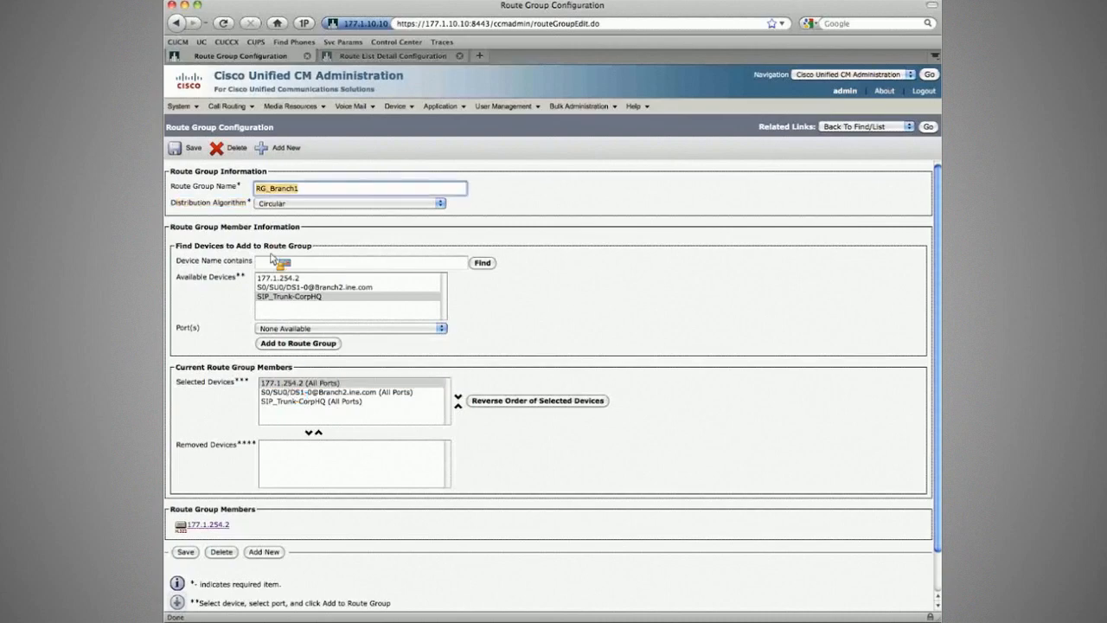
{"action": "left_click", "coordinate": [298, 400]}
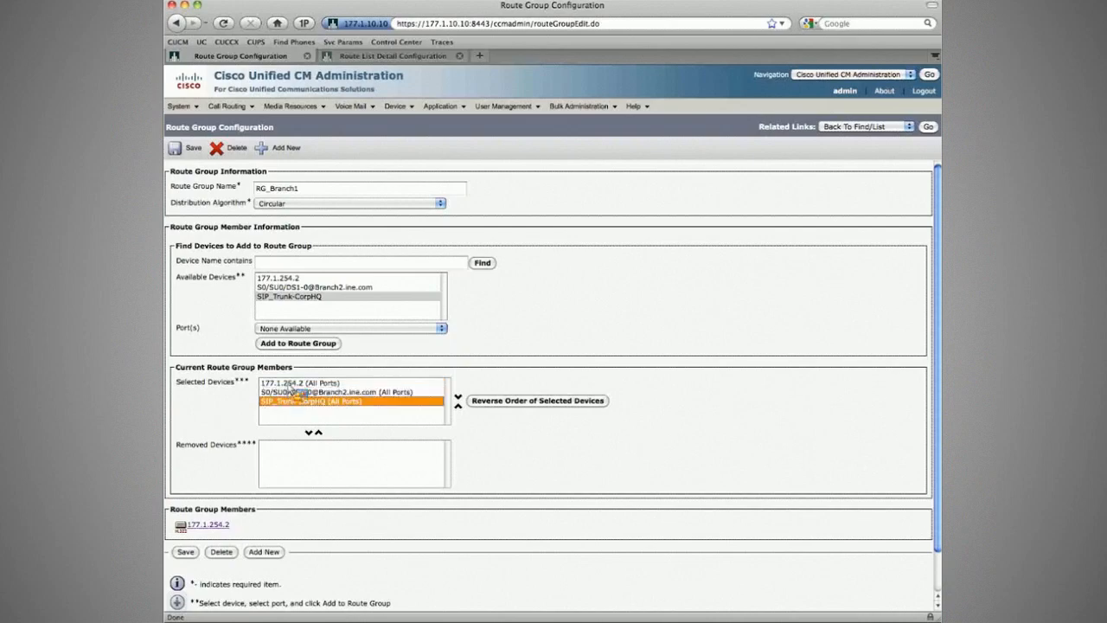
{"action": "left_click", "coordinate": [289, 383]}
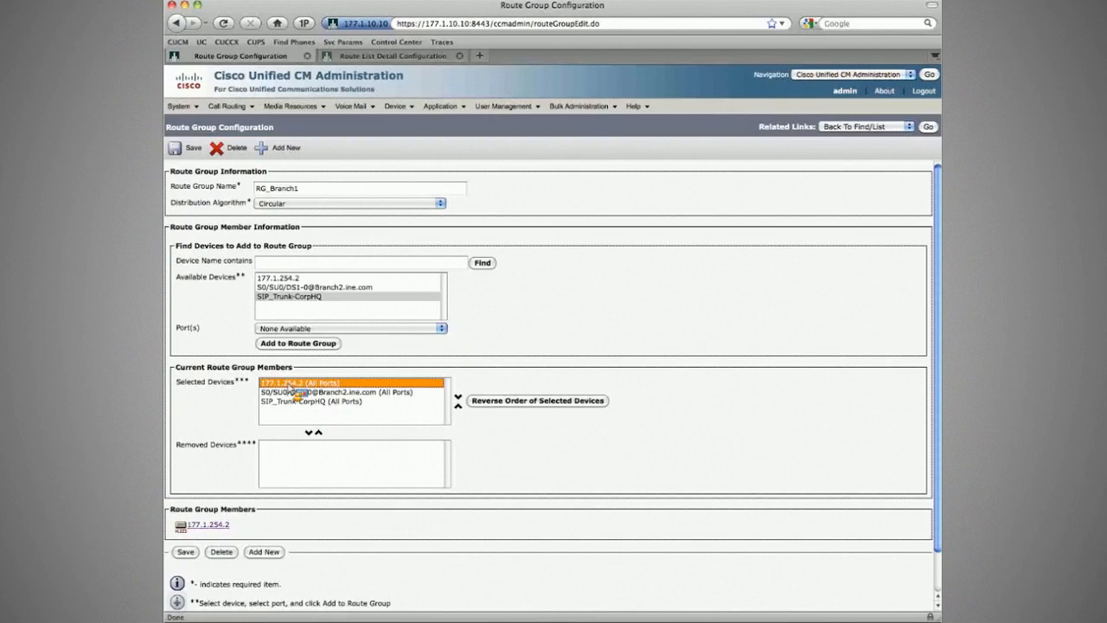
- Change RG_Branch1's distribution algorithm to Top Down, check the device order and try to save the route group
{"action": "left_click", "coordinate": [299, 203]}
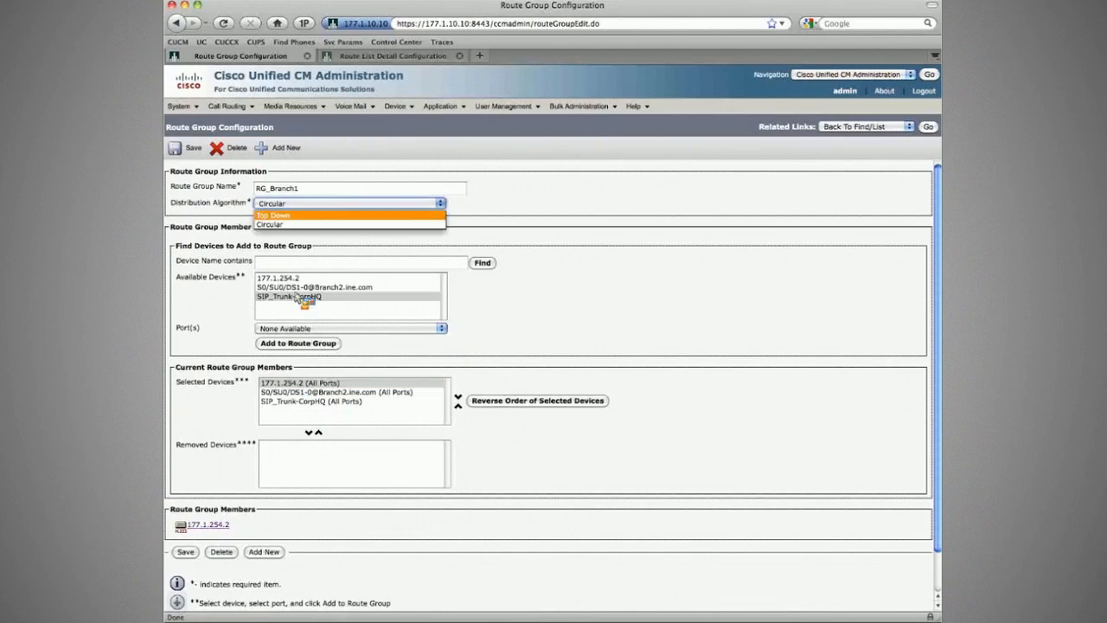
{"action": "left_click", "coordinate": [299, 216]}
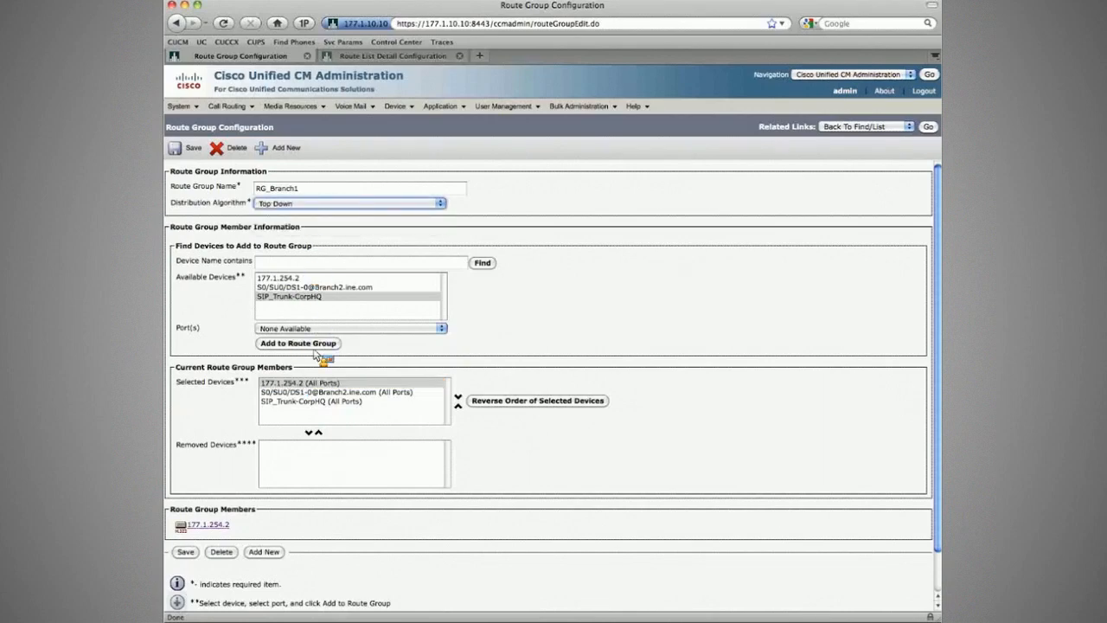
{"action": "left_click", "coordinate": [298, 381]}
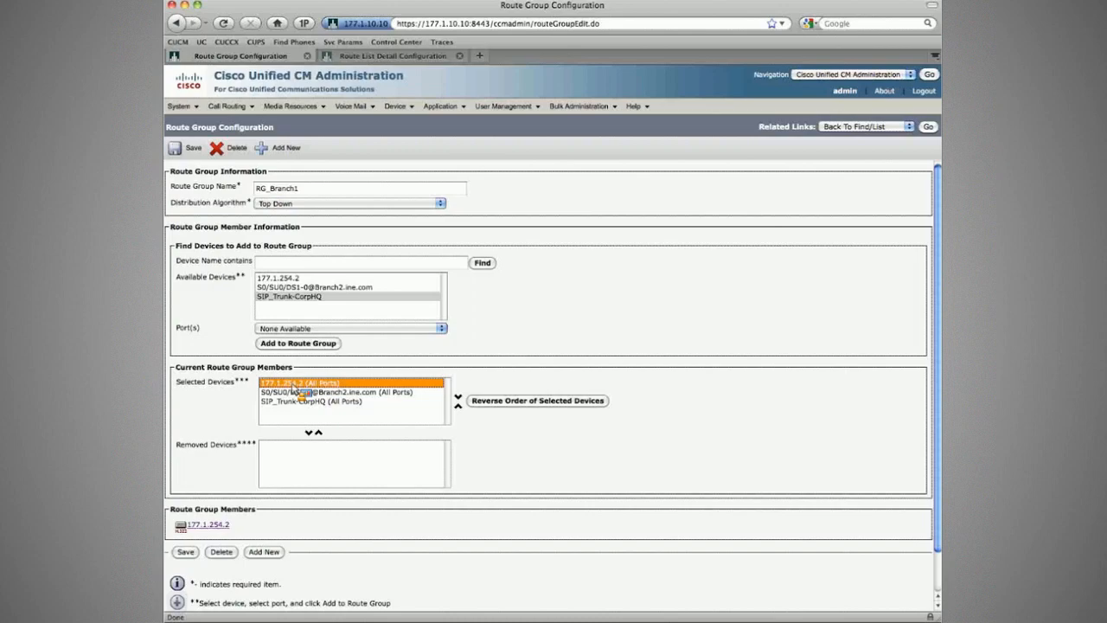
{"action": "left_click_drag", "start_coordinate": [293, 385], "coordinate": [326, 396]}
{"action": "left_click", "coordinate": [325, 395]}
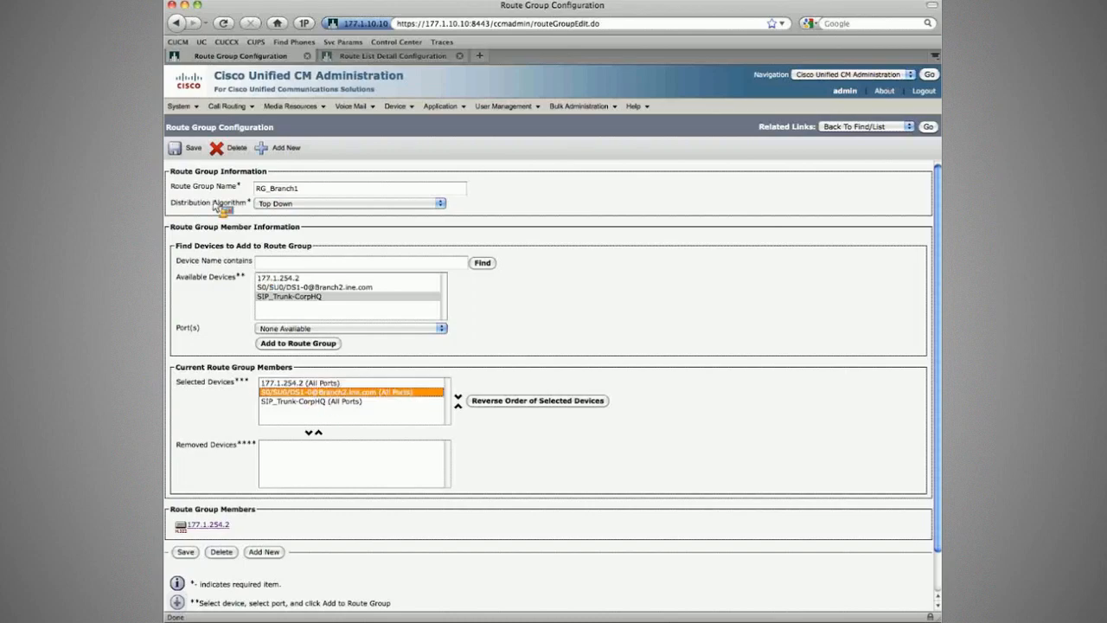
{"action": "left_click", "coordinate": [187, 150]}
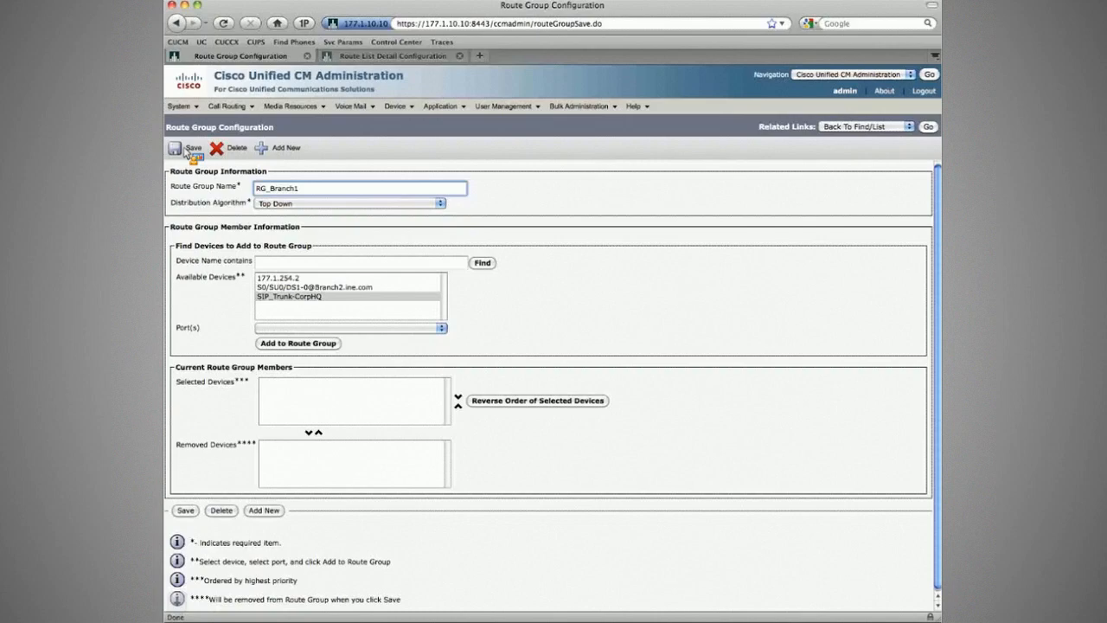
- Close the current route group page, reopen RG_Branch1 and add the Branch2 gateway and SIP_Trunk-CorpHQ behind 177.1.254.2
{"action": "left_click", "coordinate": [307, 56]}
{"action": "mouse_move", "coordinate": [294, 109]}
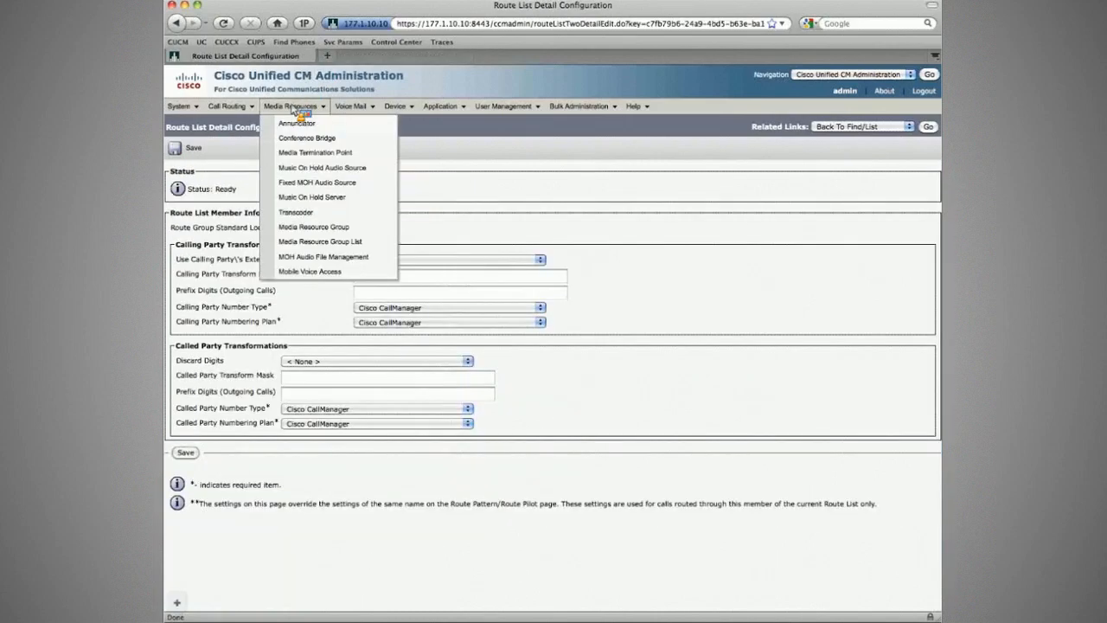
{"action": "mouse_move", "coordinate": [226, 105]}
{"action": "mouse_move", "coordinate": [259, 168]}
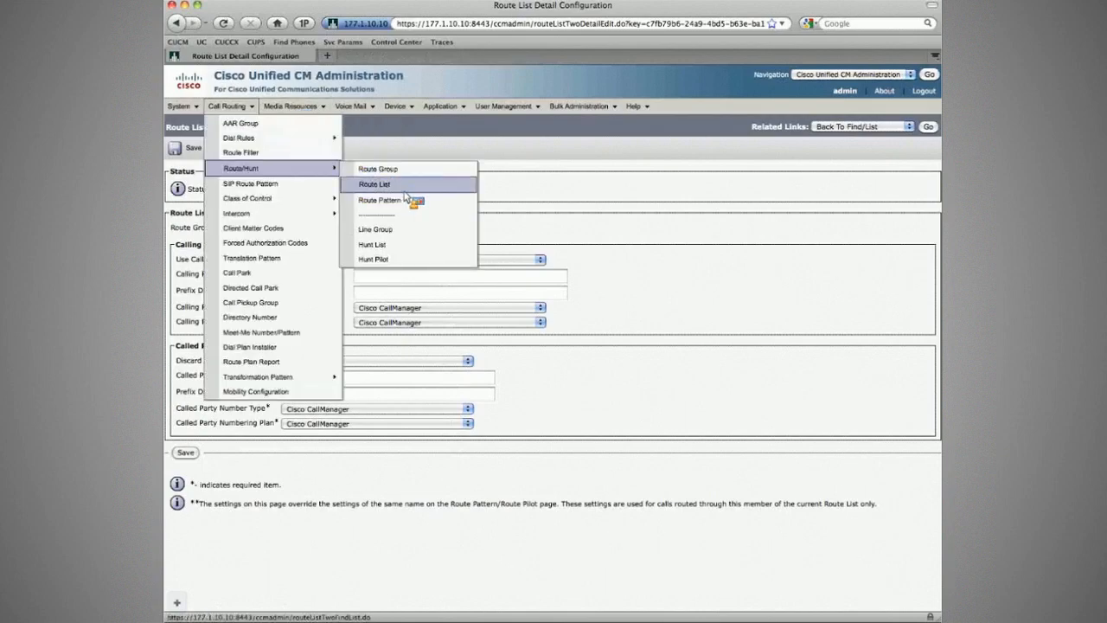
{"action": "left_click", "coordinate": [378, 170]}
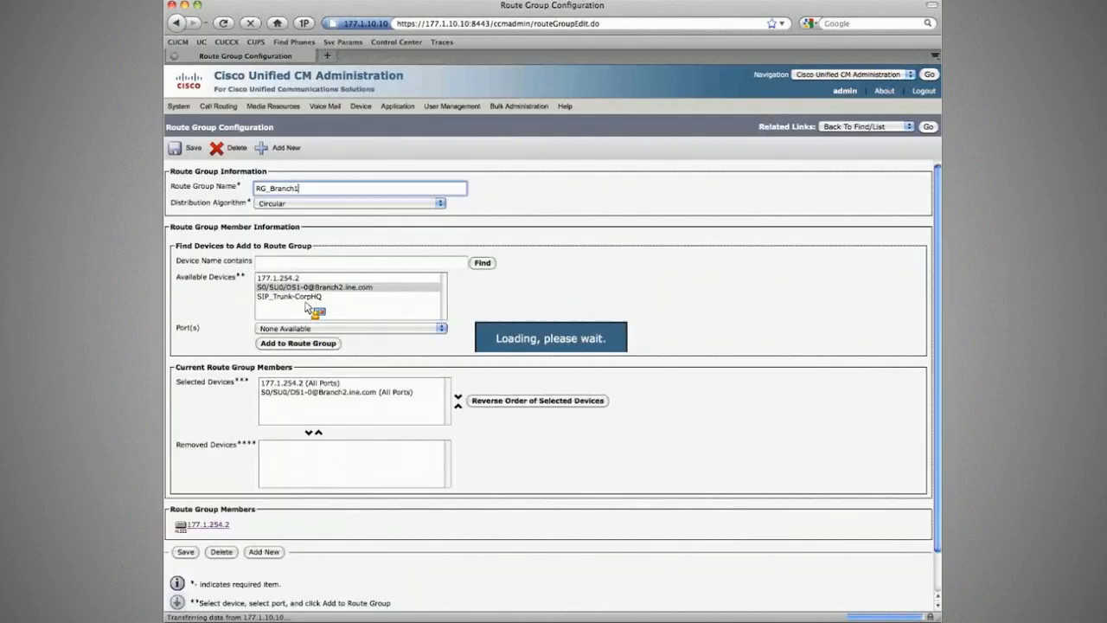
{"action": "left_click", "coordinate": [297, 344]}
- Set the distribution algorithm of RG_Branch1 to Top Down and save the route group
{"action": "left_click", "coordinate": [286, 204]}
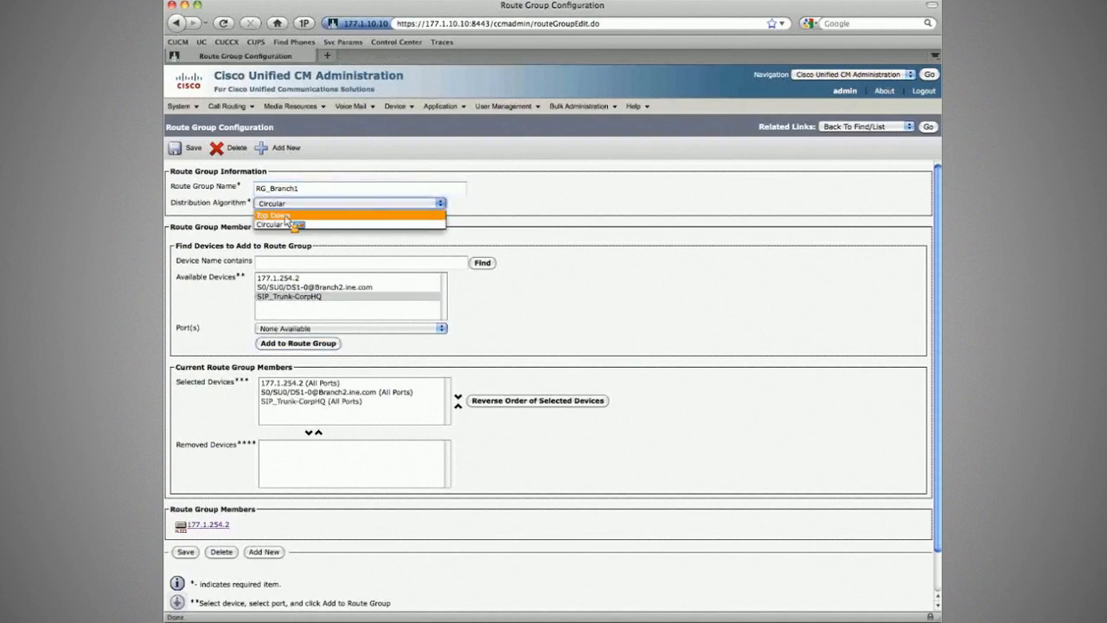
{"action": "left_click", "coordinate": [286, 216]}
{"action": "left_click", "coordinate": [189, 148]}
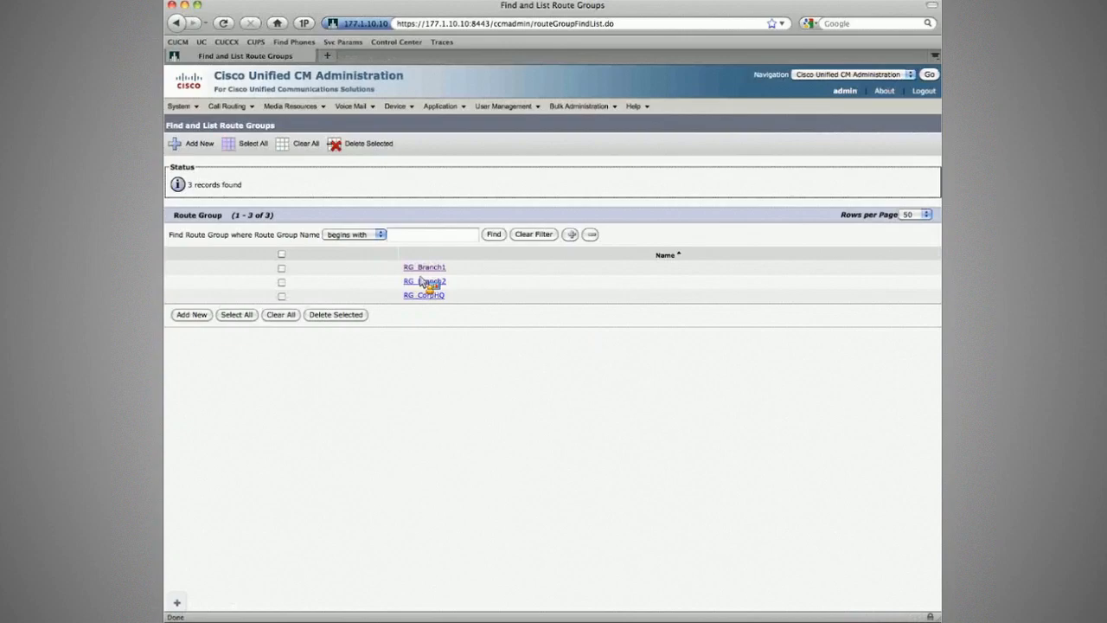
- Open route group RG_Branch2, add SIP_Trunk-CorpHQ and 177.1.254.2 behind the Branch2 gateway, and set the distribution algorithm to Top Down
{"action": "left_click", "coordinate": [424, 281]}
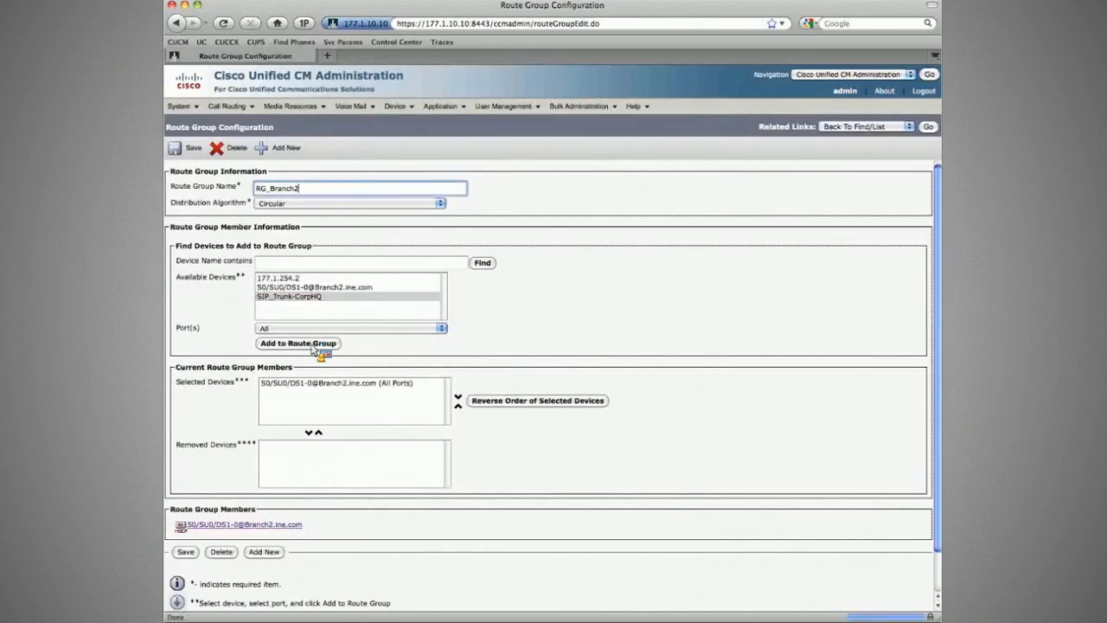
{"action": "left_click", "coordinate": [298, 343]}
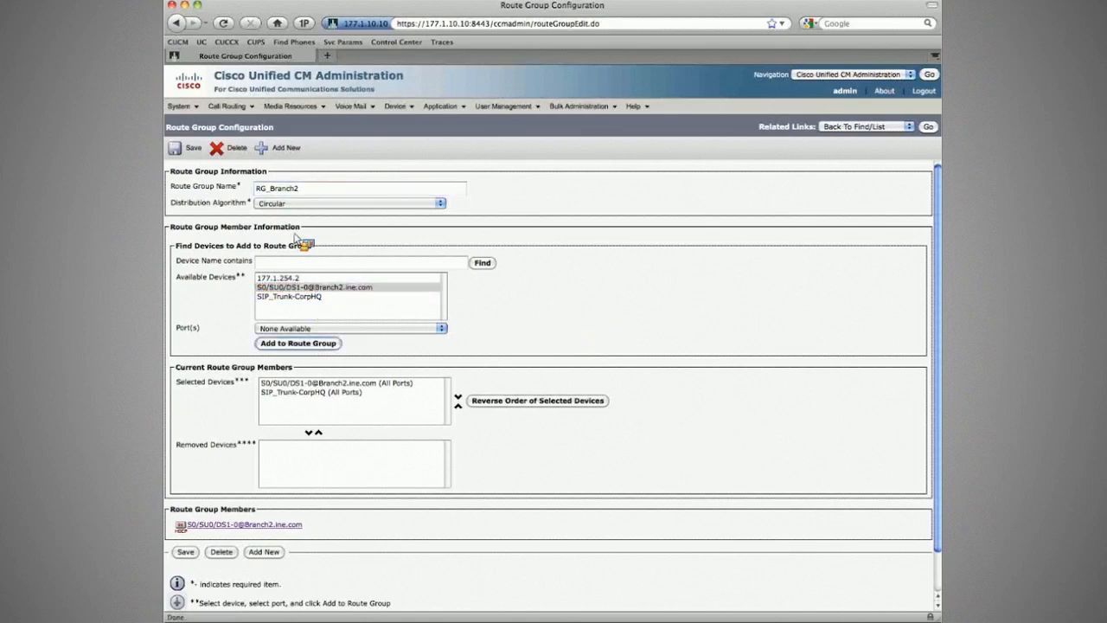
{"action": "left_click", "coordinate": [303, 279]}
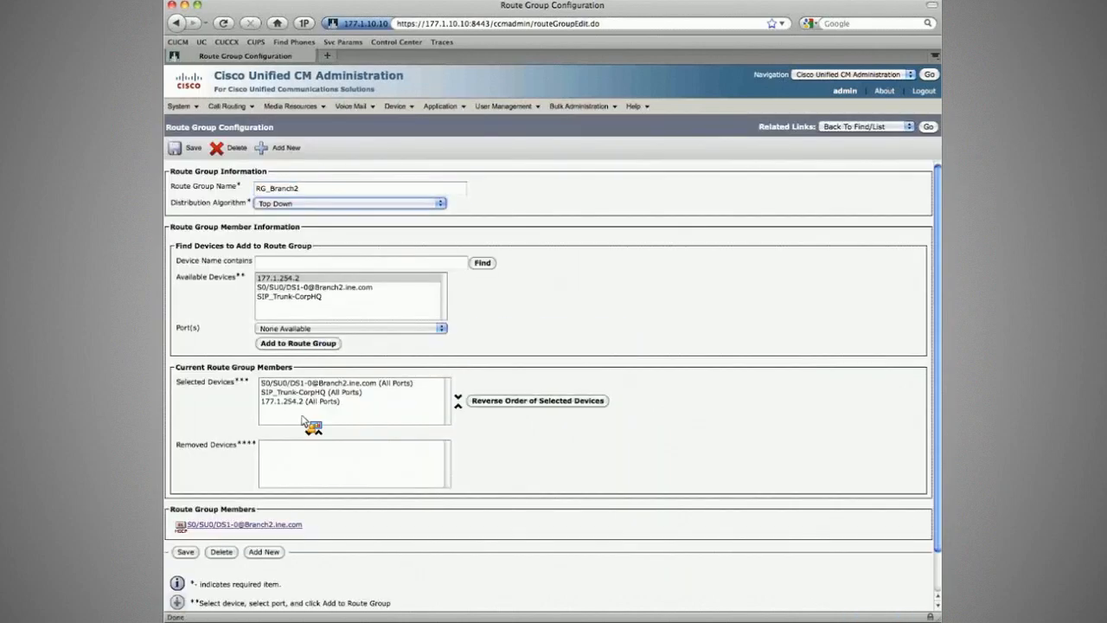
- Check the order of the selected devices in RG_Branch2 and save the route group
{"action": "left_click", "coordinate": [318, 383]}
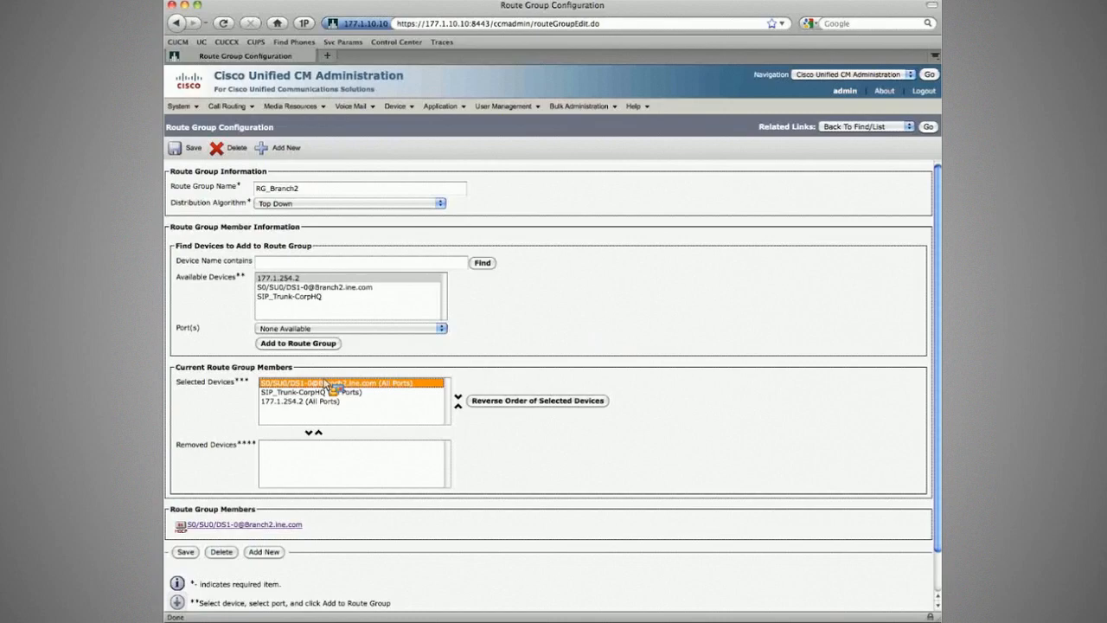
{"action": "left_click_drag", "start_coordinate": [327, 384], "coordinate": [320, 397]}
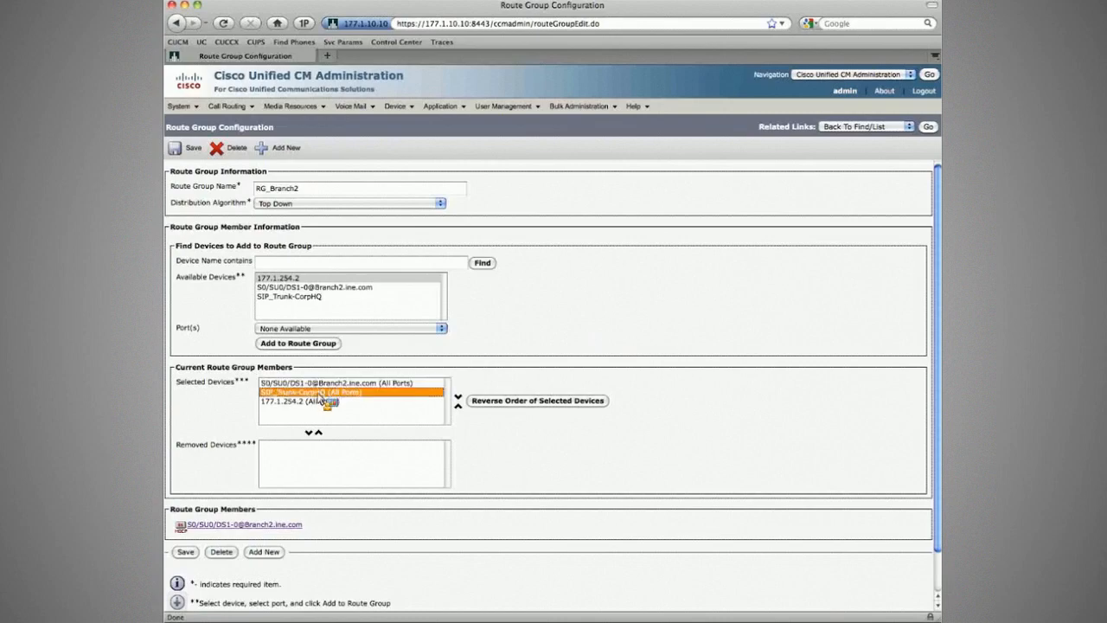
{"action": "mouse_move", "coordinate": [320, 397]}
{"action": "left_mouse_down"}
{"action": "mouse_move", "coordinate": [320, 410]}
{"action": "mouse_move", "coordinate": [336, 387]}
{"action": "mouse_move", "coordinate": [316, 204]}
{"action": "mouse_move", "coordinate": [325, 409]}
{"action": "left_mouse_up"}
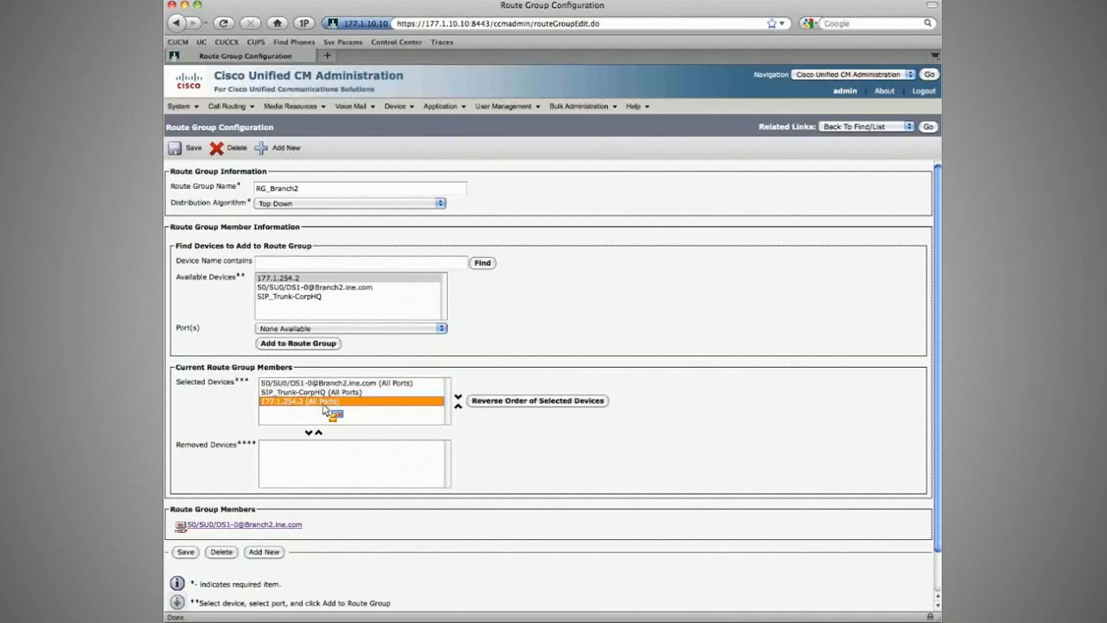
{"action": "left_click_drag", "start_coordinate": [325, 409], "coordinate": [196, 152]}
{"action": "left_click", "coordinate": [196, 152]}
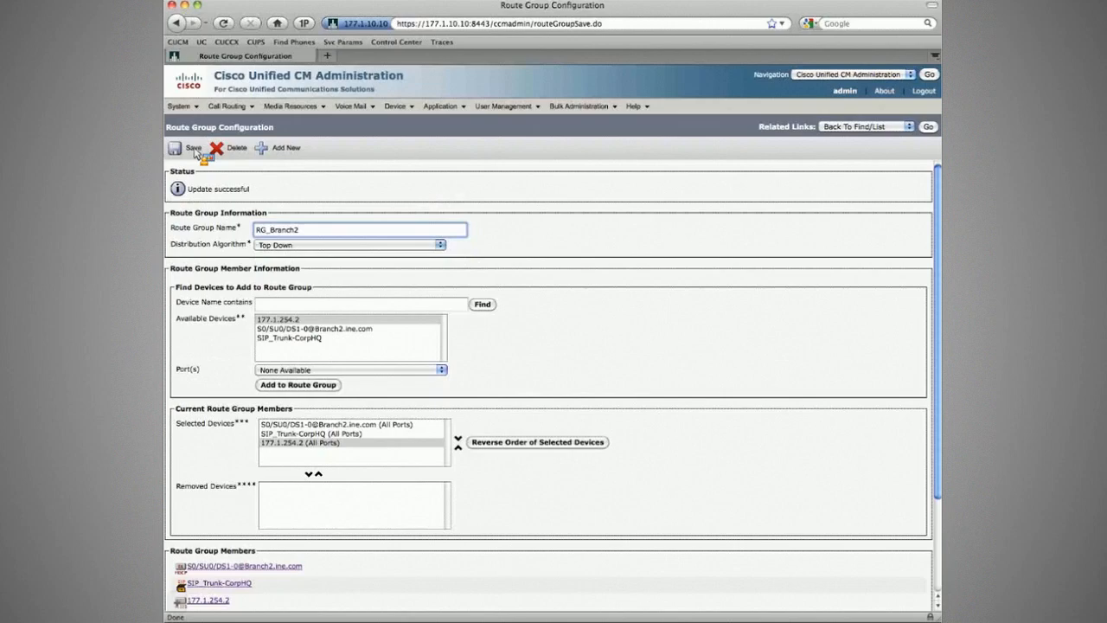
{"action": "left_click", "coordinate": [928, 127]}
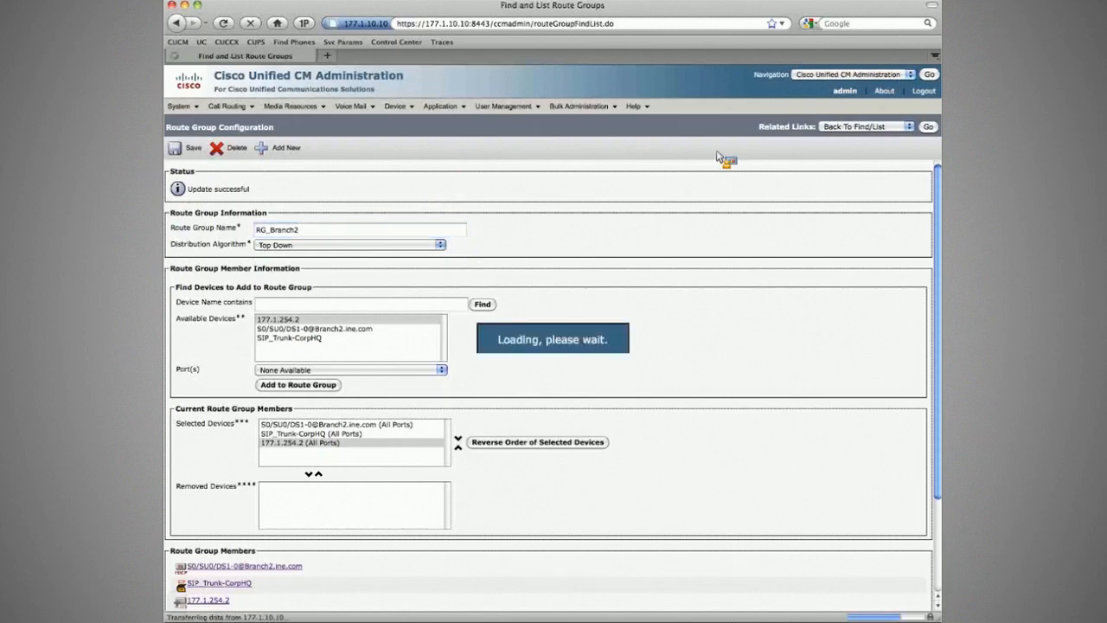
{"action": "left_click", "coordinate": [428, 297]}
{"action": "left_click", "coordinate": [316, 287]}
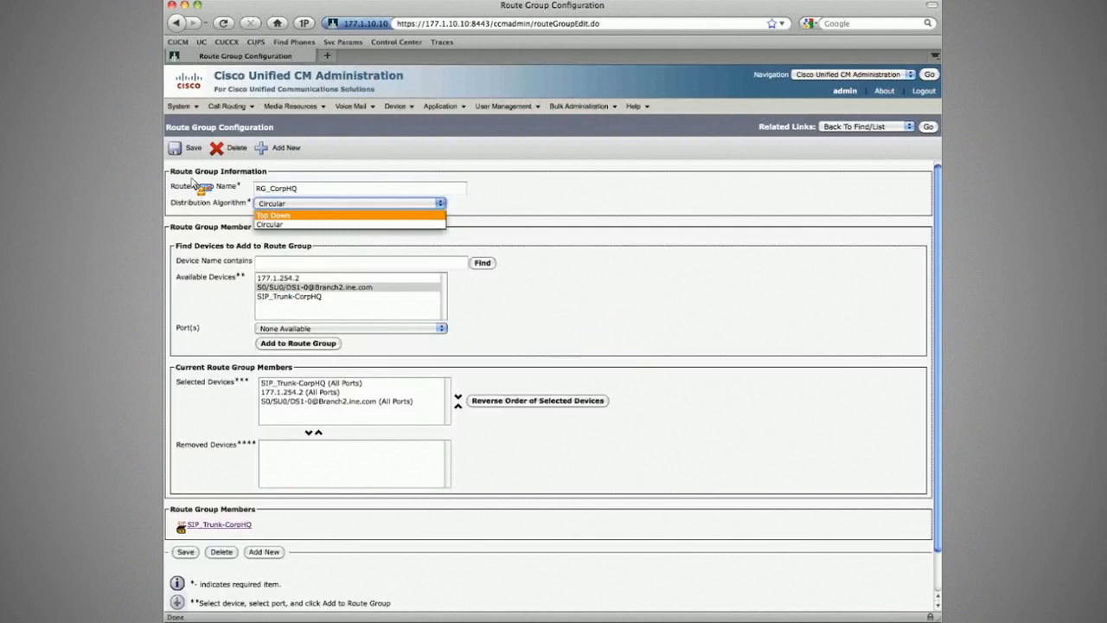
- Set the distribution algorithm of RG_CorpHQ to Top Down and save the route group
{"action": "key", "text": "Return"}
{"action": "left_click", "coordinate": [179, 151]}
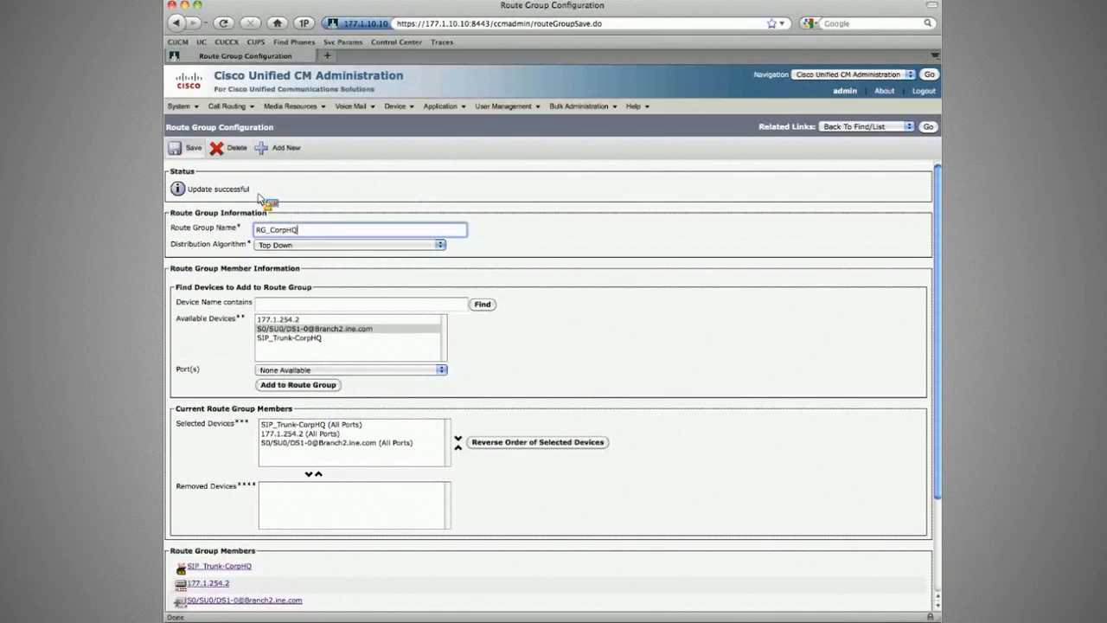
{"action": "left_click", "coordinate": [193, 148]}
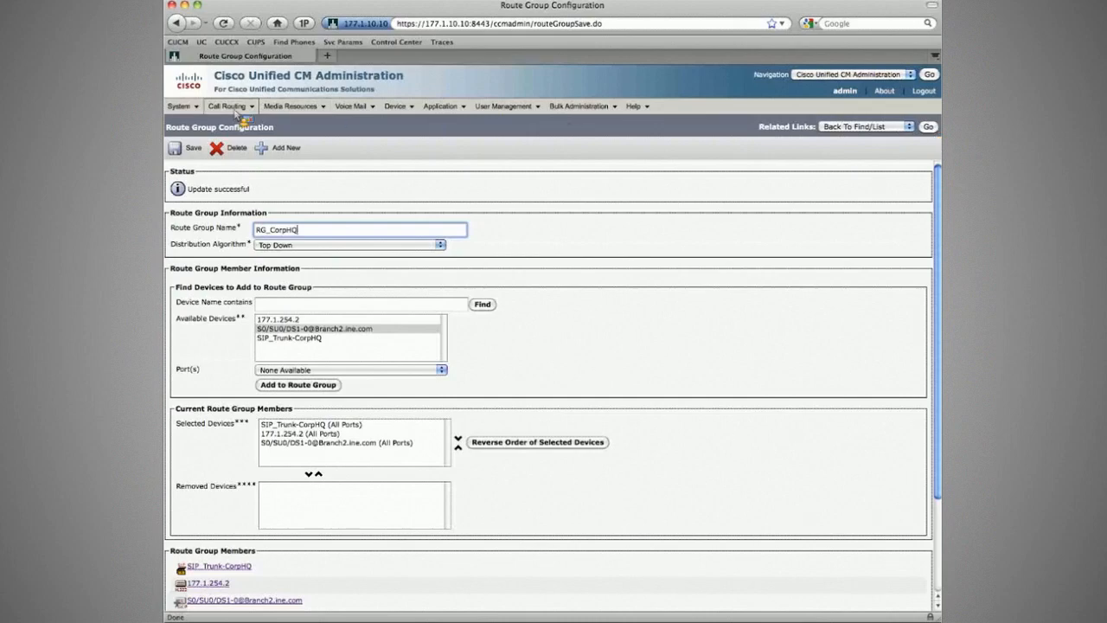
- Open the Cisco CallManager service parameters for server 177.1.10.10 and search the page for "stop"
{"action": "left_click", "coordinate": [180, 106]}
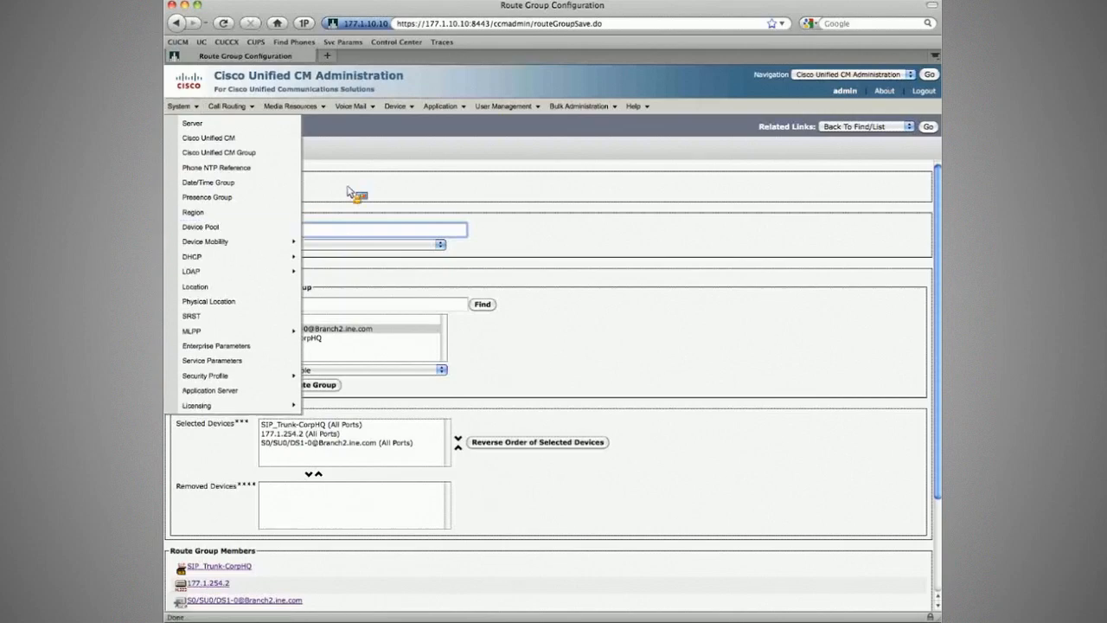
{"action": "left_click", "coordinate": [203, 361]}
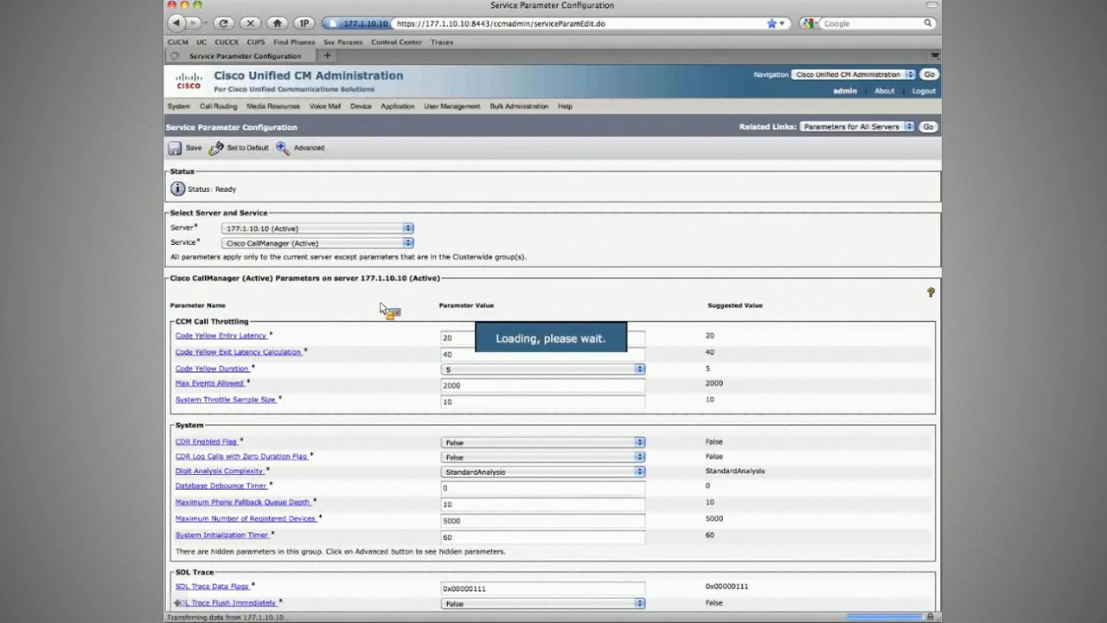
{"action": "key", "text": "ctrl+f"}
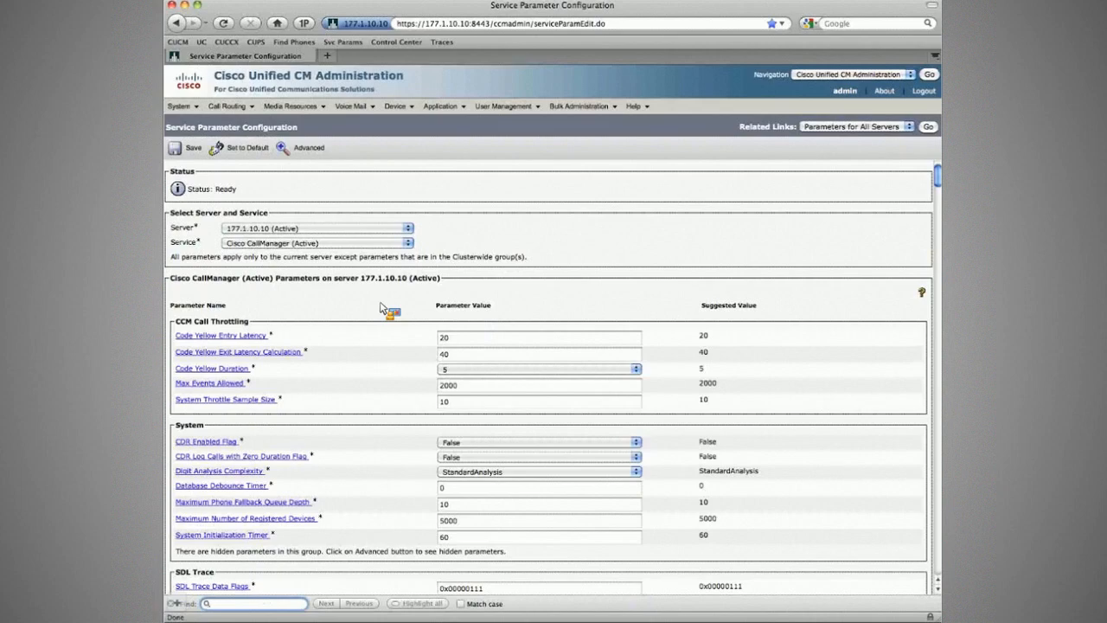
{"action": "type", "text": "stop"}
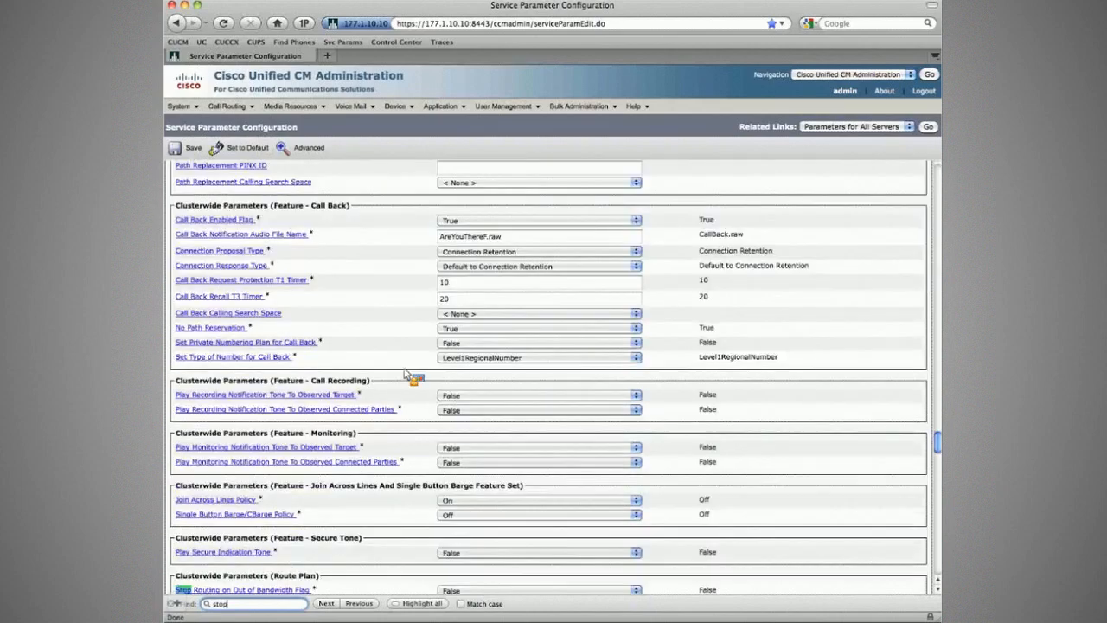
- Compare the Stop Routing flags for out of bandwidth, unallocated number and user busy in the Route Plan parameters with their suggested values
{"action": "key", "text": "Escape"}
{"action": "scroll", "coordinate": [448, 503], "scroll_direction": "down", "scroll_amount": 6}
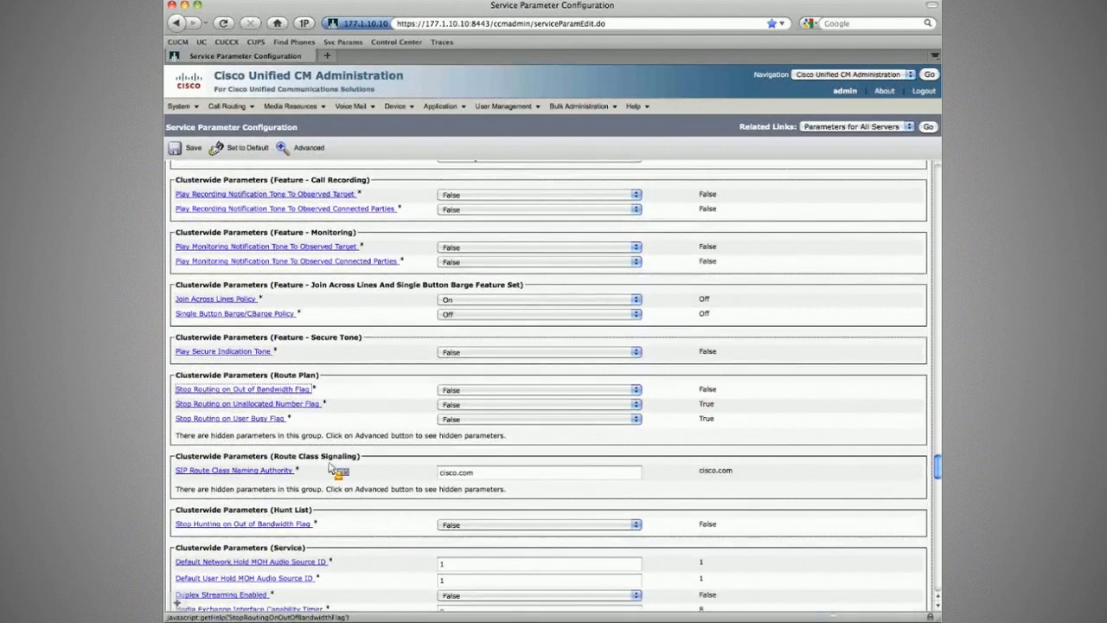
{"action": "left_click_drag", "start_coordinate": [347, 409], "coordinate": [381, 415]}
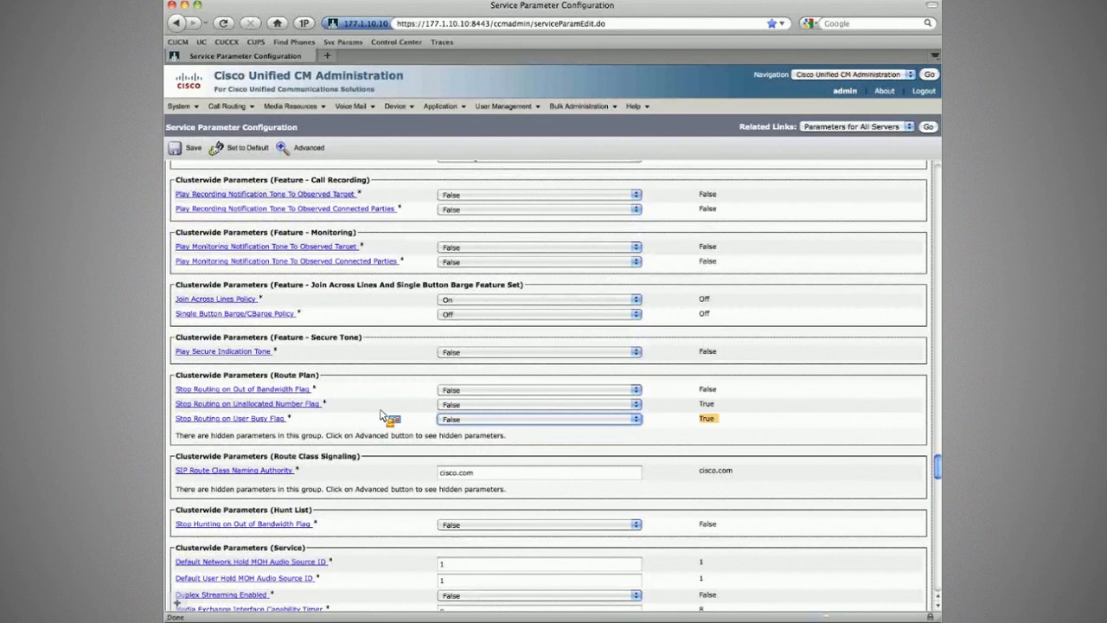
{"action": "left_click_drag", "start_coordinate": [380, 415], "coordinate": [412, 389]}
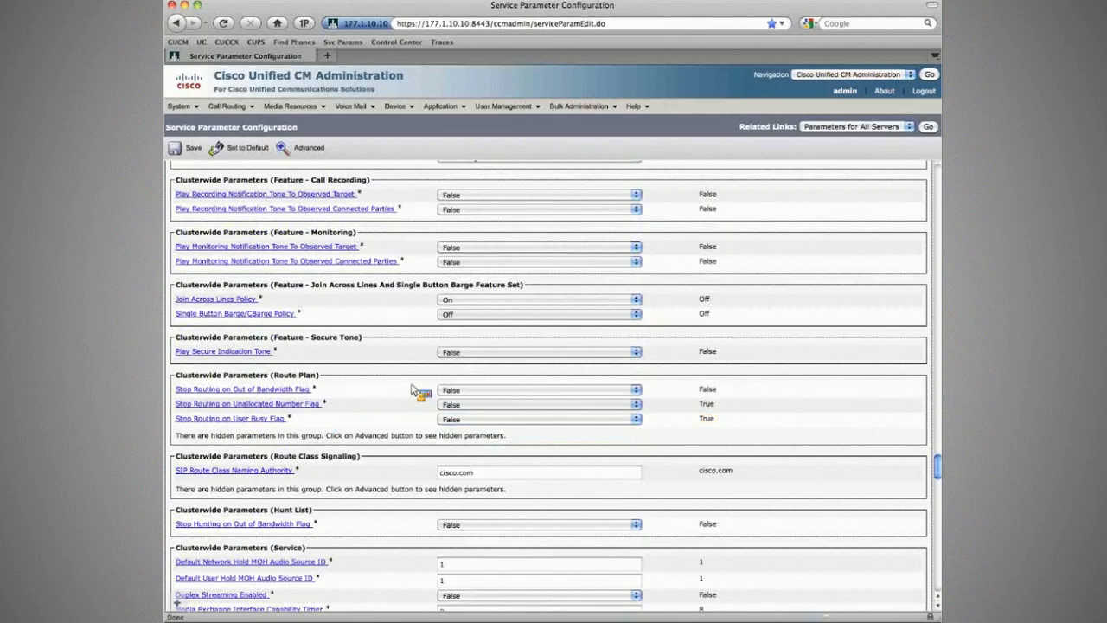
- Switch to the ZOC terminal, go through the PSTN, R1, R2 and R3 sessions and clear the old output in R1
{"action": "key", "text": "super+Tab"}
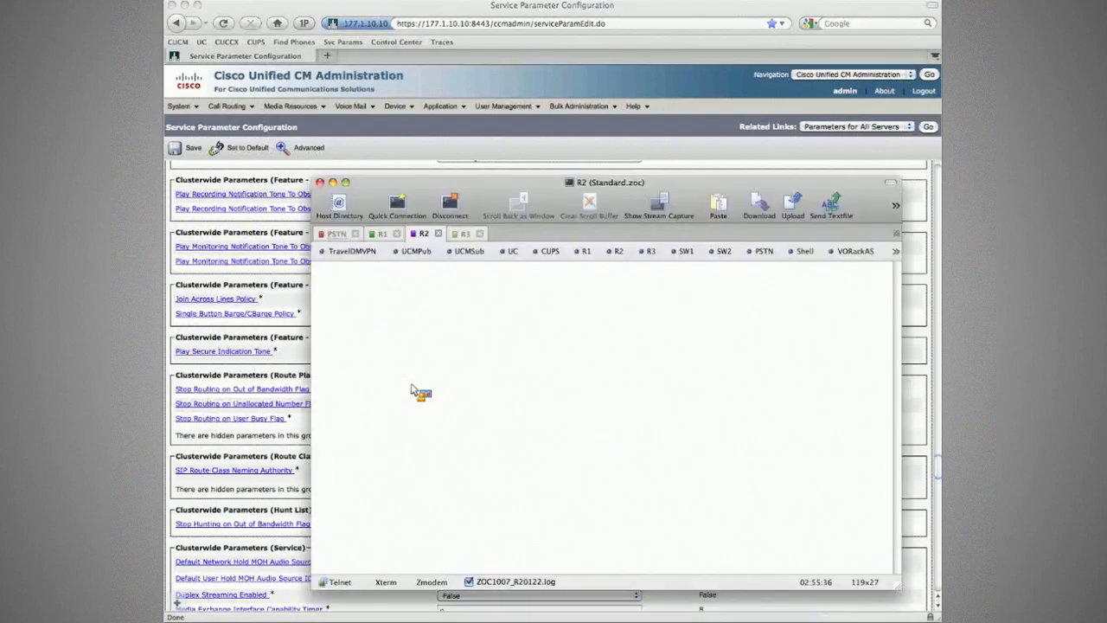
{"action": "key", "text": "ctrl+Tab"}
{"action": "key", "text": "ctrl+Tab"}
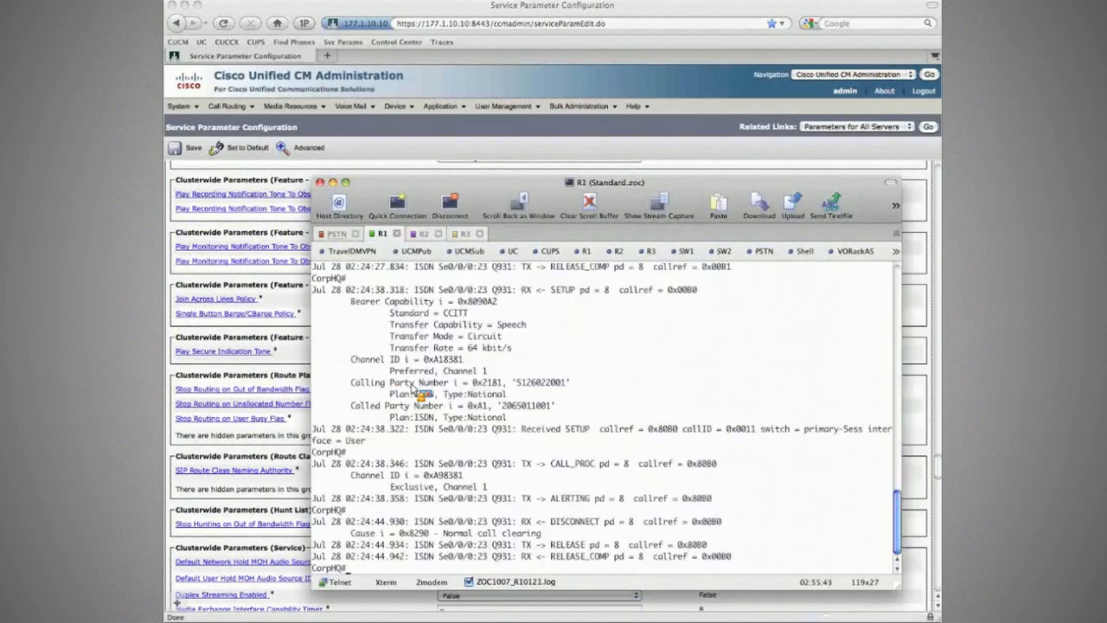
{"action": "key", "text": "ctrl+Tab"}
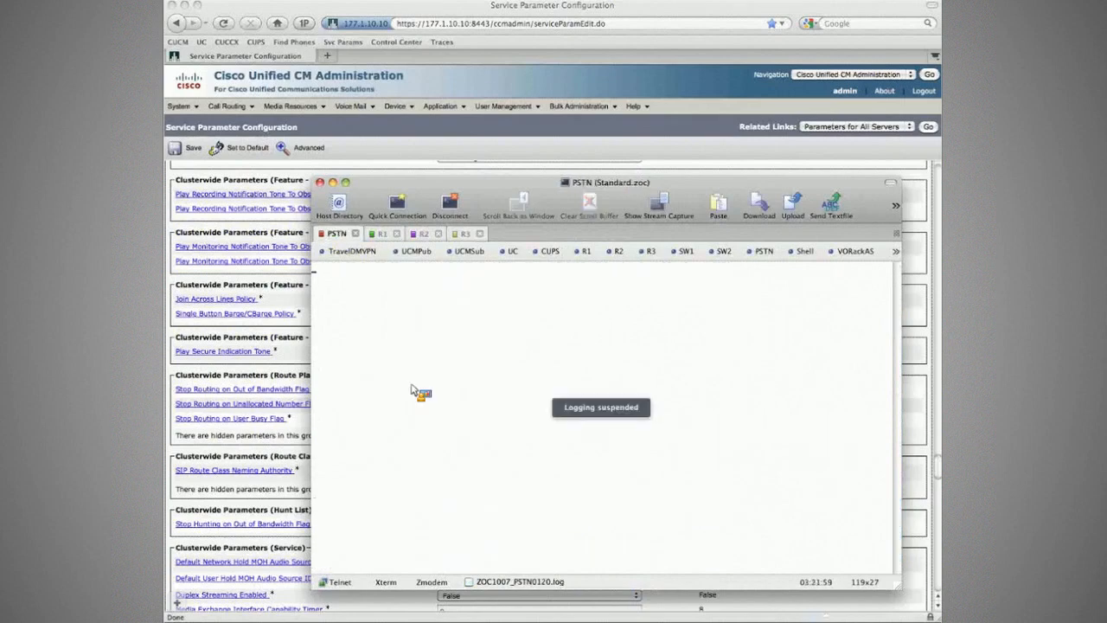
{"action": "key", "text": "ctrl+Tab"}
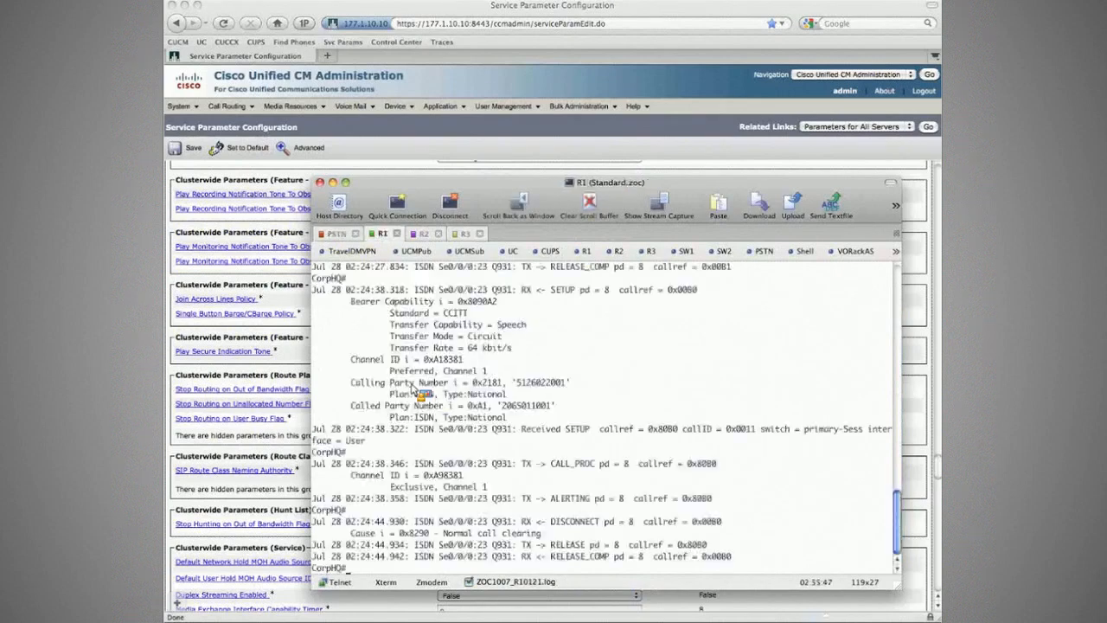
{"action": "key", "text": "ctrl+Tab"}
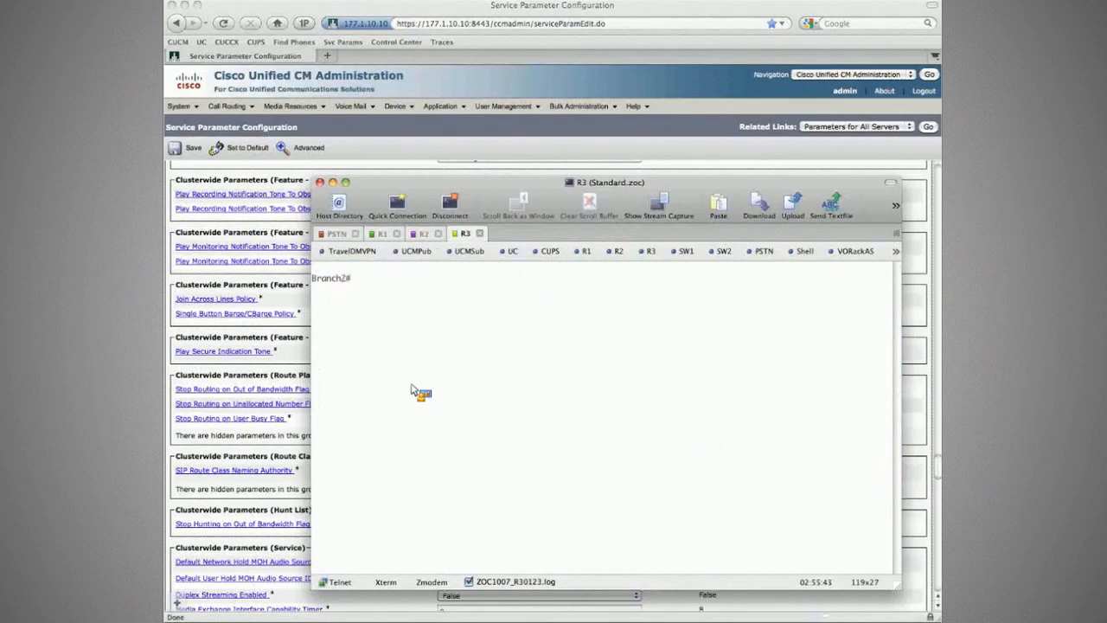
{"action": "key", "text": "ctrl+shift+Tab"}
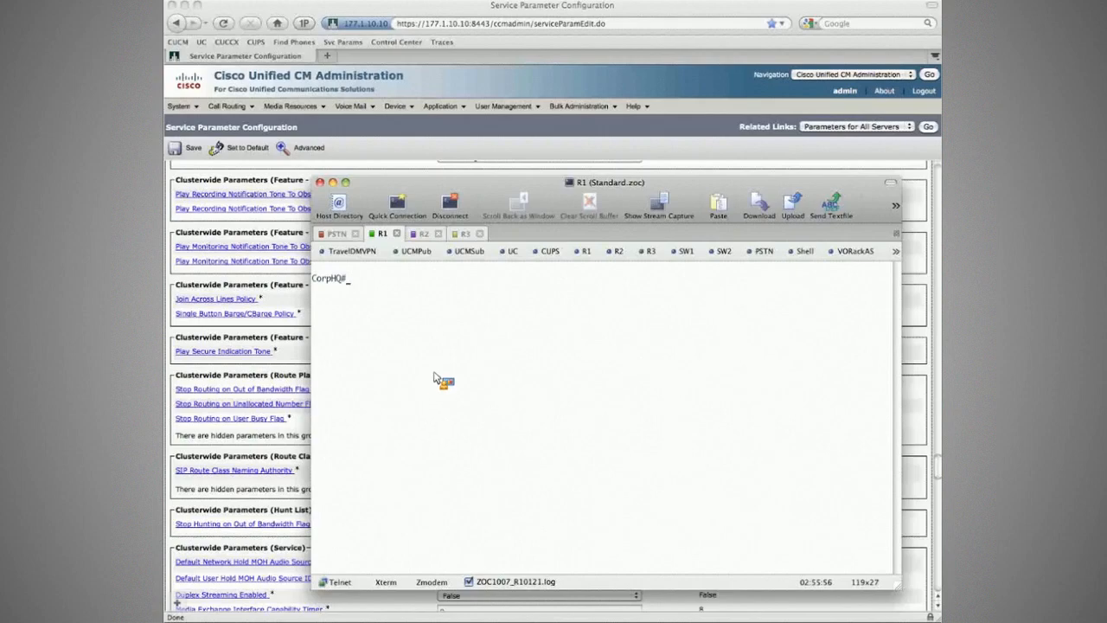
- Switch to the IP phone windows and dial the Amsterdam PSTN number from the CorpHQ phone with prefix 9011, ending with #
{"action": "key", "text": "super+Tab"}
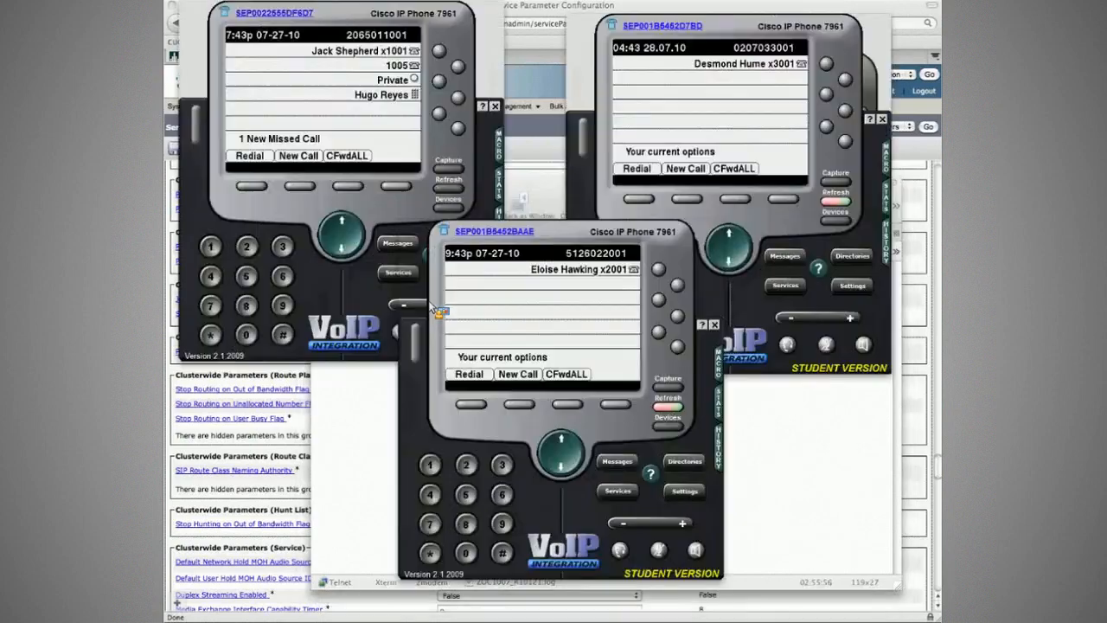
{"action": "left_click", "coordinate": [328, 117]}
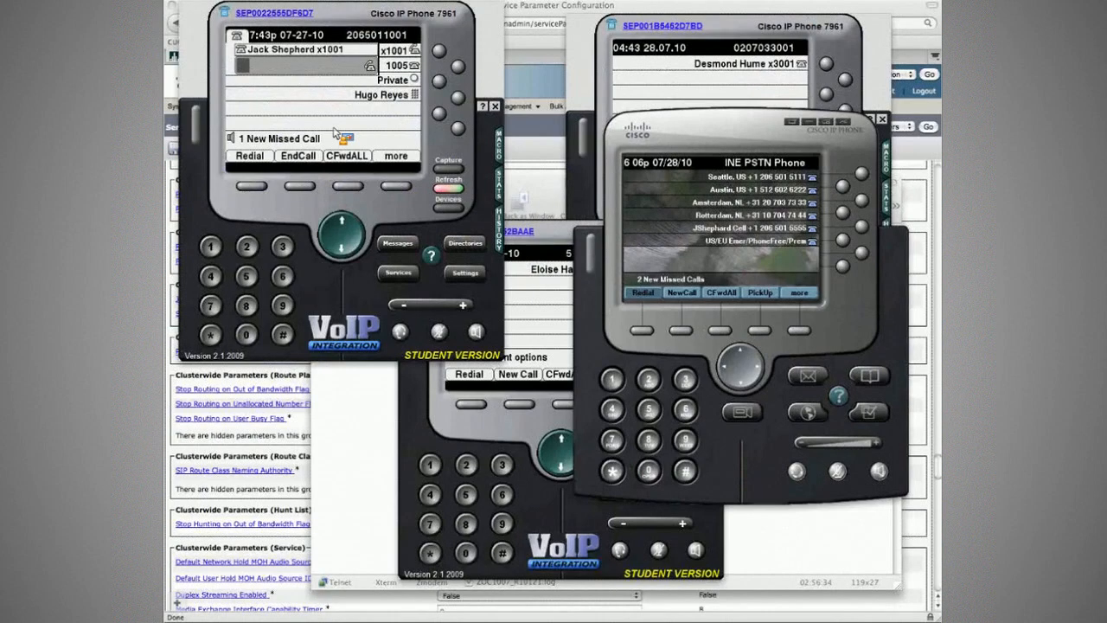
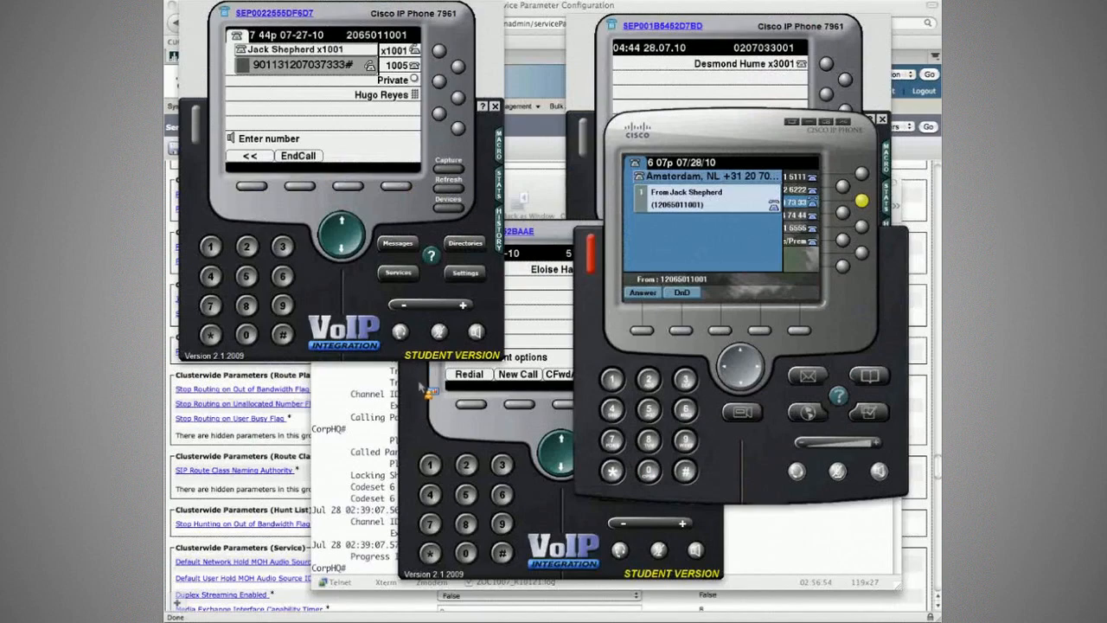
- Examine the call's ISDN Q931 setup messages in the R1 session and end the test call on the CorpHQ phone
{"action": "left_click", "coordinate": [423, 391]}
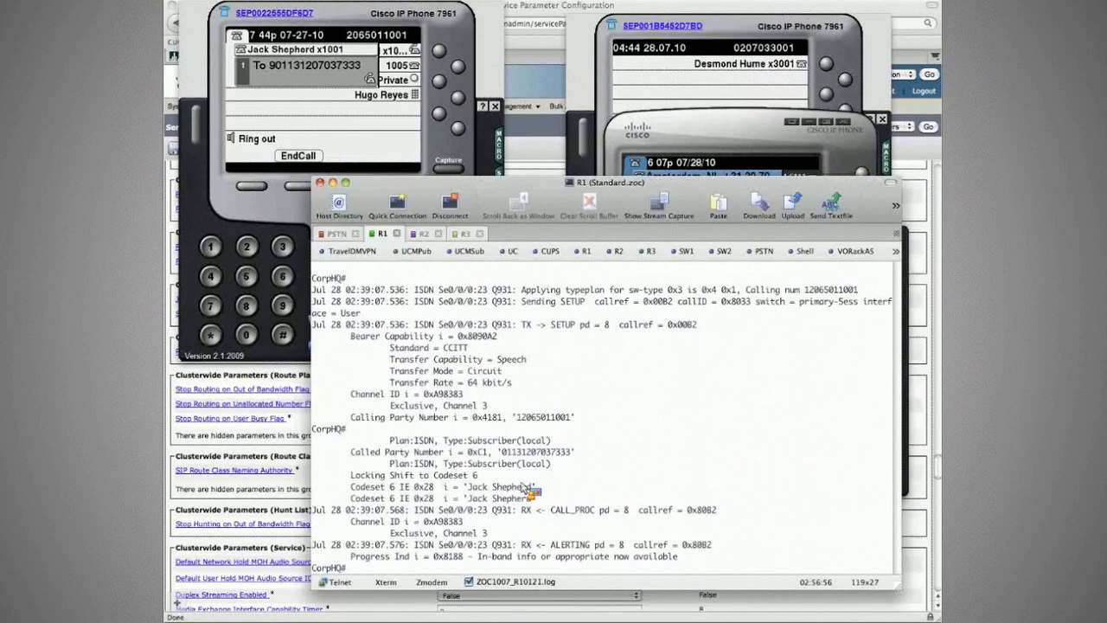
{"action": "left_click", "coordinate": [521, 485]}
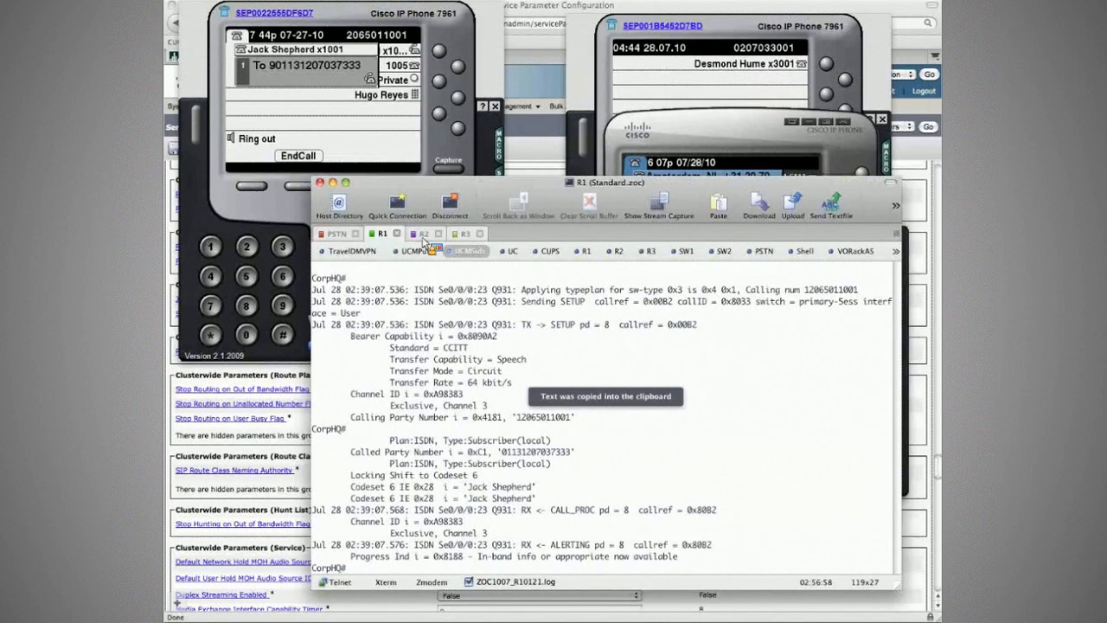
{"action": "left_click", "coordinate": [363, 139]}
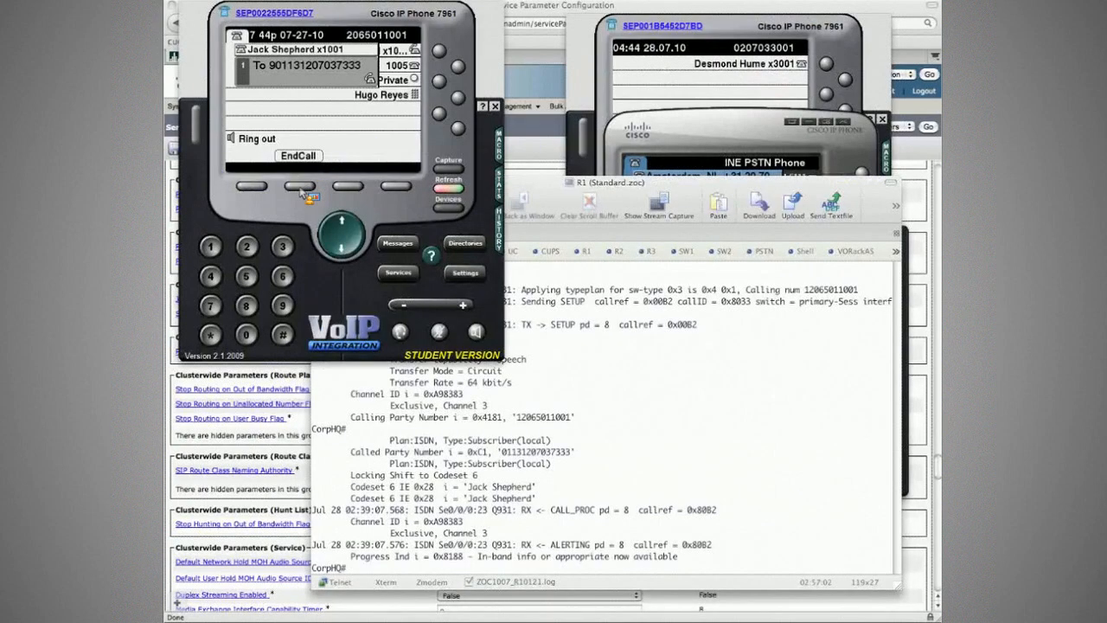
{"action": "left_click", "coordinate": [300, 187]}
- Clear the R1 session's debug output and bring up a fresh CorpHQ prompt
{"action": "left_click", "coordinate": [560, 308]}
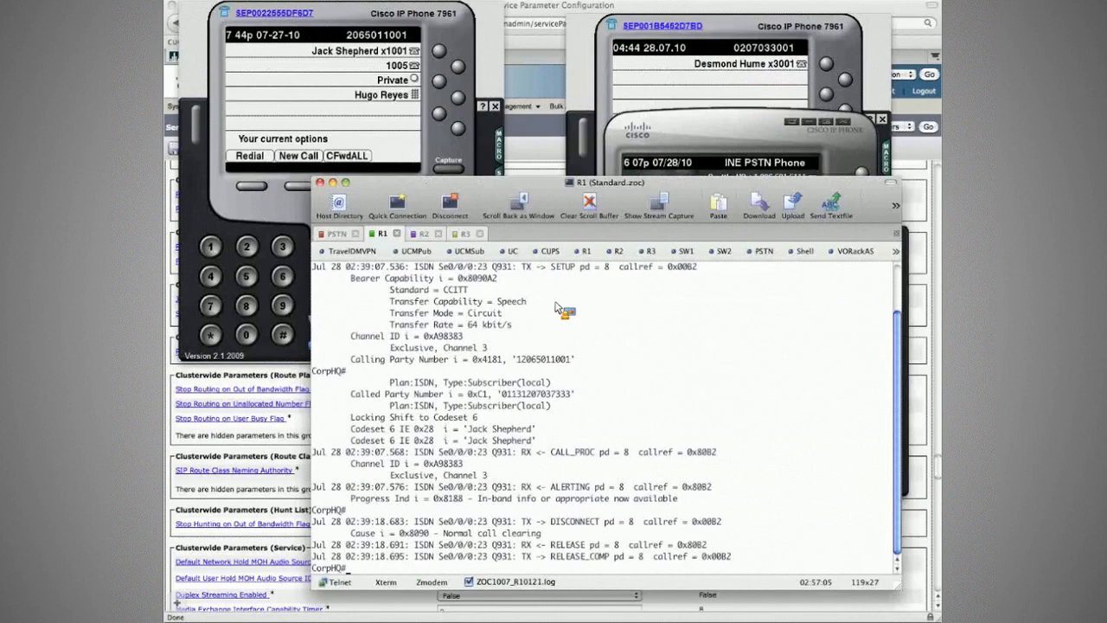
{"action": "key", "text": "super+k"}
{"action": "key", "text": "Return"}
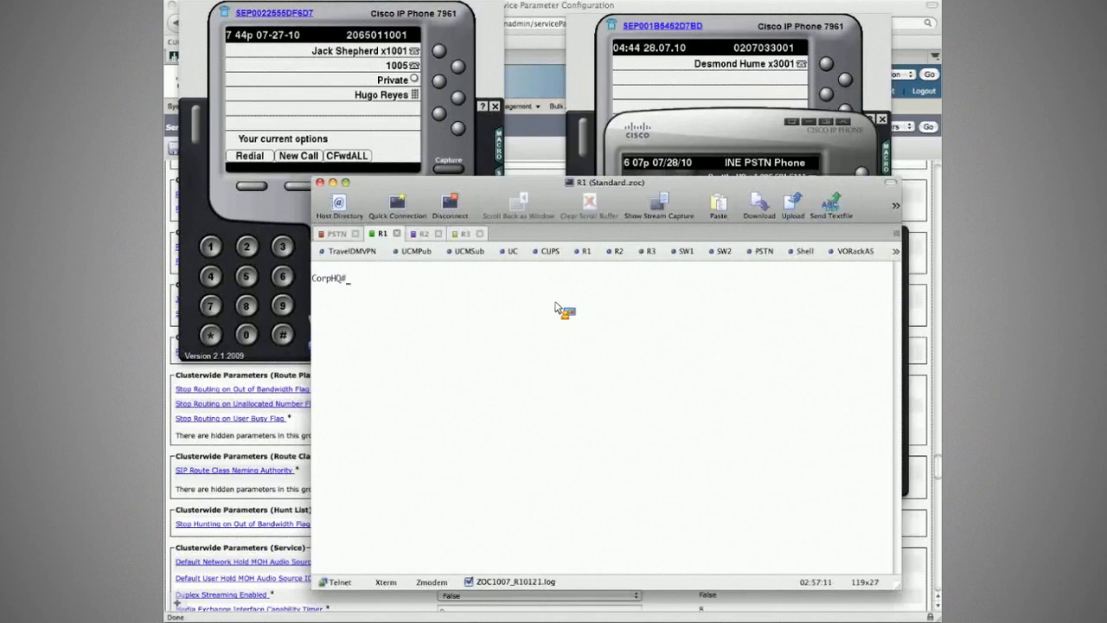
- Enter configuration mode on the CorpHQ router and shut down controller t1 0/0/0
{"action": "type", "text": "conf t"}
{"action": "key", "text": "Return"}
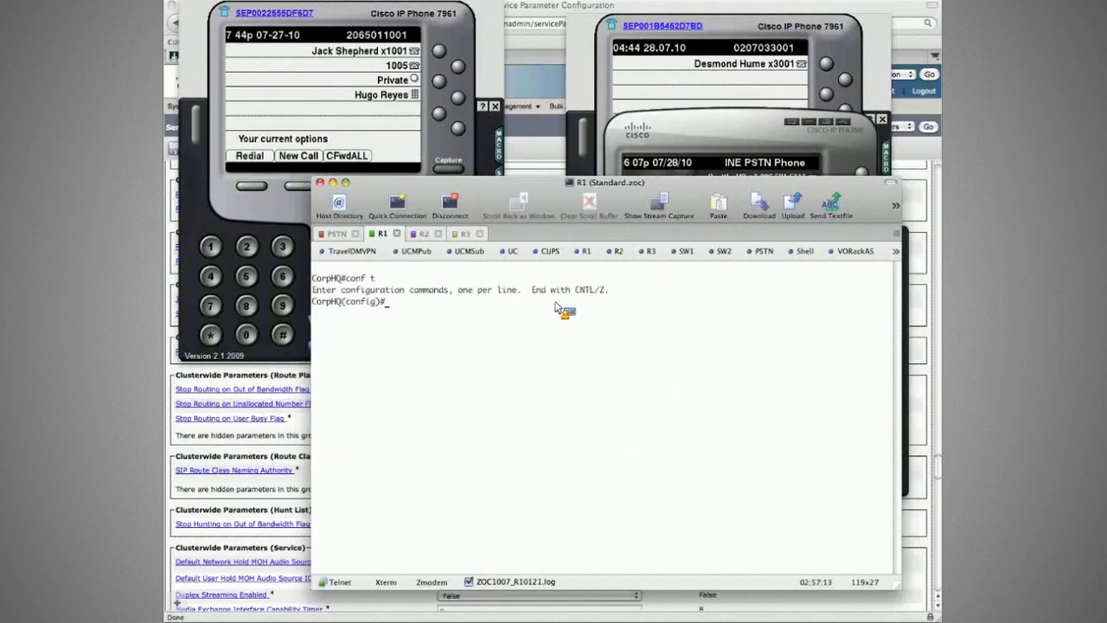
{"action": "type", "text": "controller t1 0/0/0"}
{"action": "key", "text": "Return"}
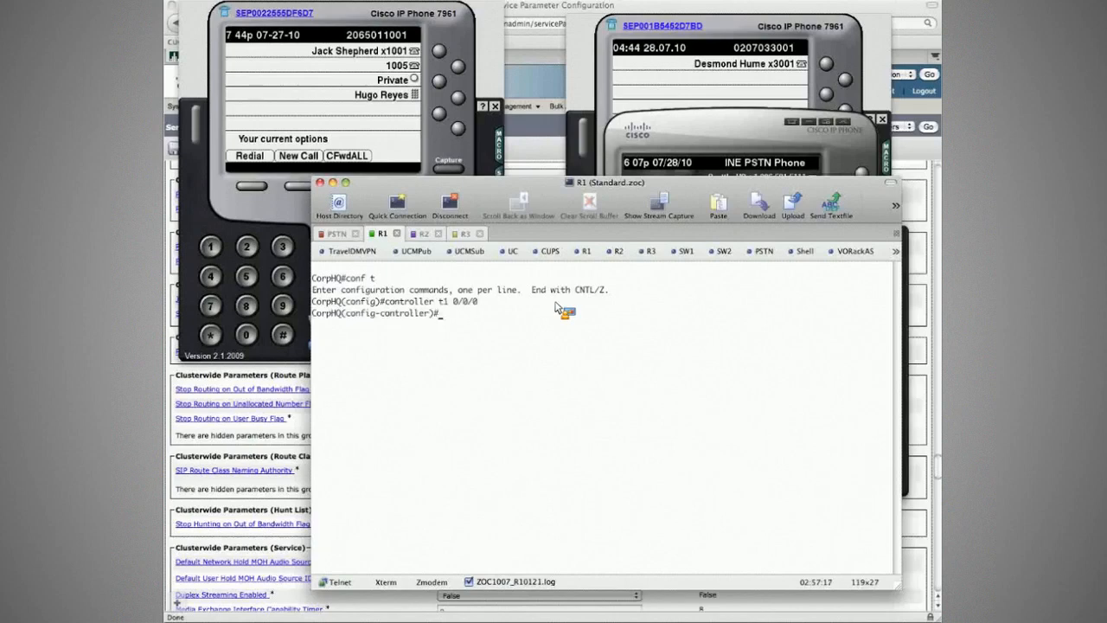
{"action": "type", "text": "shut"}
{"action": "key", "text": "Return"}
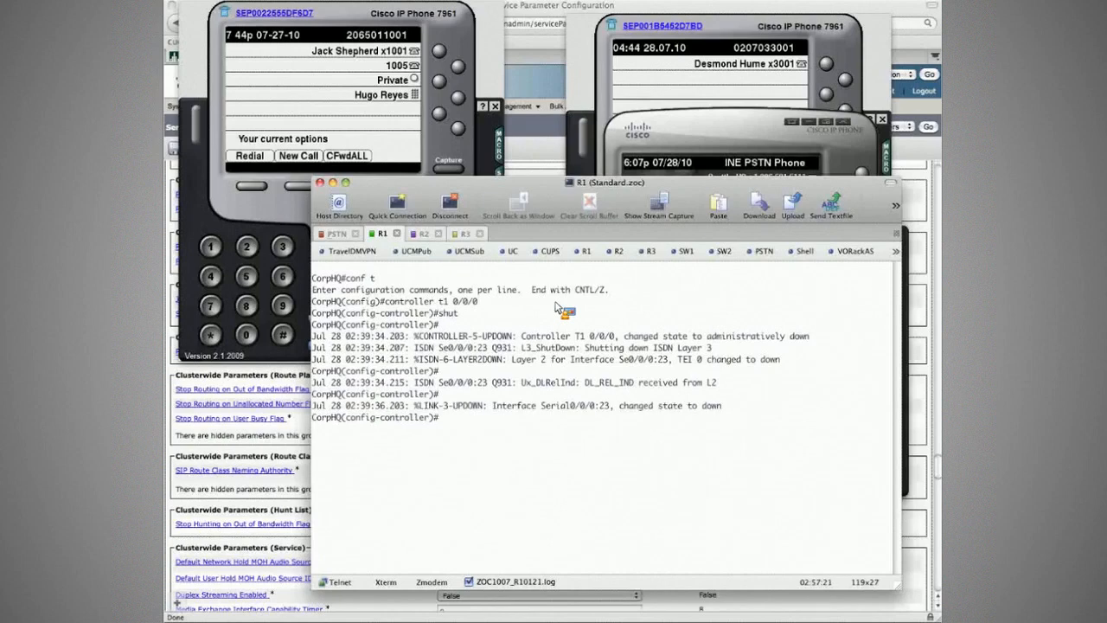
- Run do sh isdn st on the CorpHQ router and check the Layer 1 status of Serial0/0/0:23
{"action": "type", "text": "do sh isdn st"}
{"action": "key", "text": "Return"}
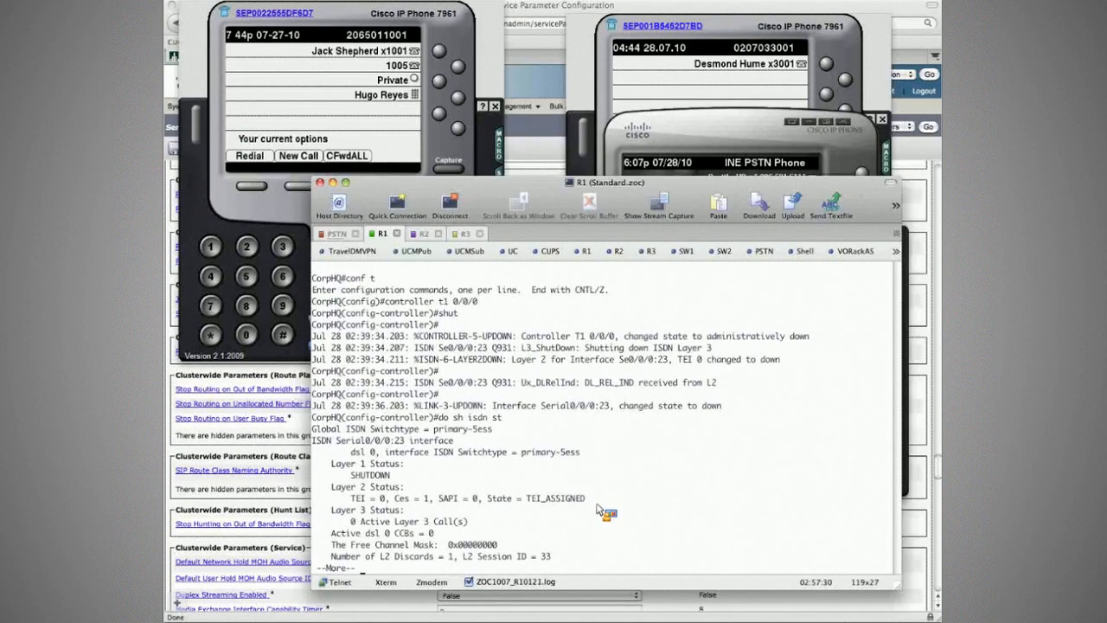
{"action": "left_click_drag", "start_coordinate": [394, 476], "coordinate": [325, 477]}
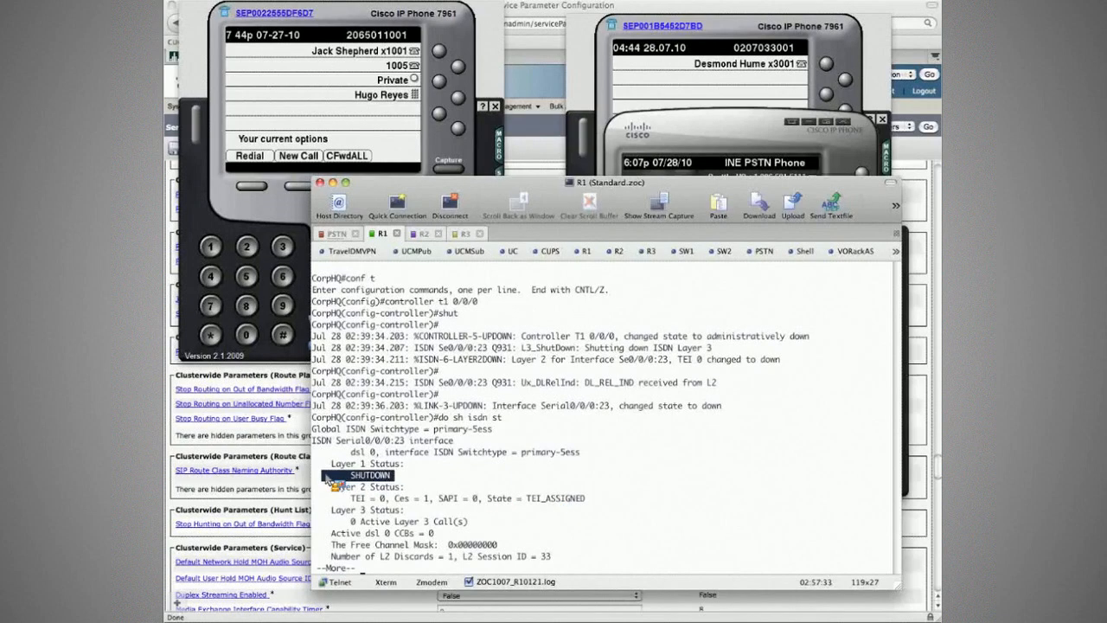
{"action": "key", "text": "Return"}
{"action": "key", "text": "Return"}
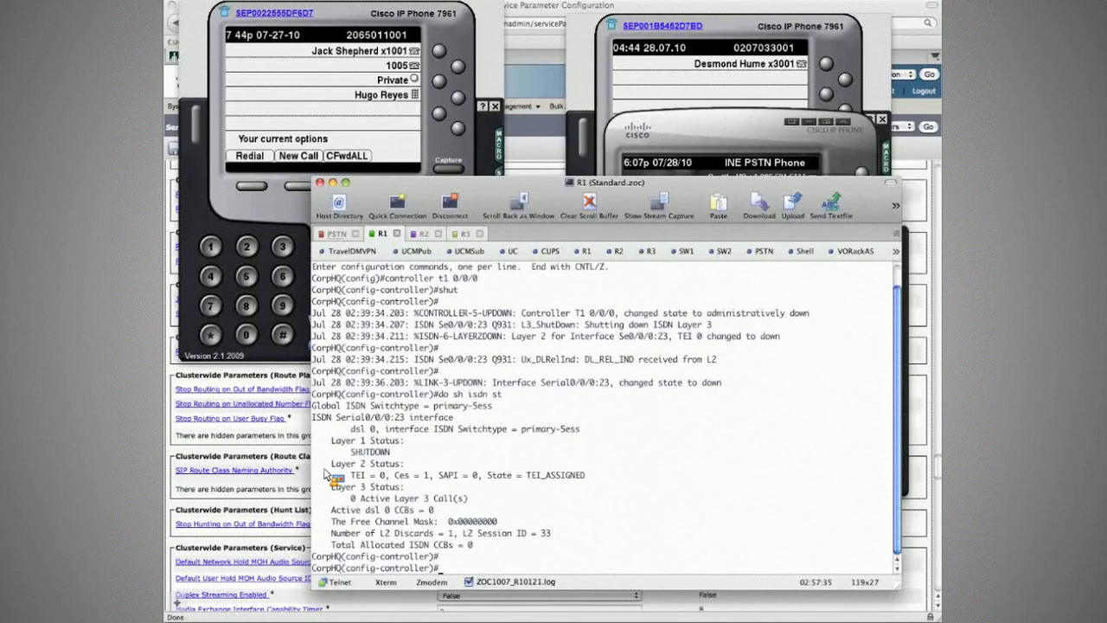
- Clear the R1 session's output and bring up a fresh config-controller prompt
{"action": "key", "text": "Return"}
{"action": "key", "text": "Return"}
{"action": "key", "text": "Return"}
{"action": "key", "text": "Return"}
{"action": "key", "text": "Return"}
{"action": "key", "text": "Return"}
{"action": "key", "text": "Return"}
{"action": "key", "text": "Return"}
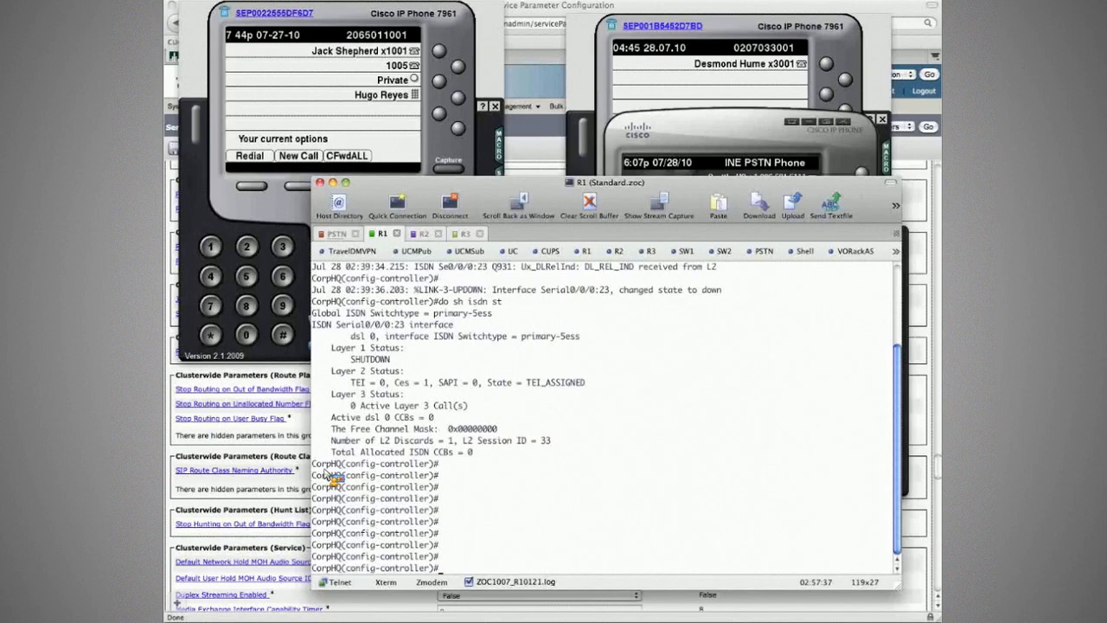
{"action": "key", "text": "super+k"}
{"action": "key", "text": "Return"}
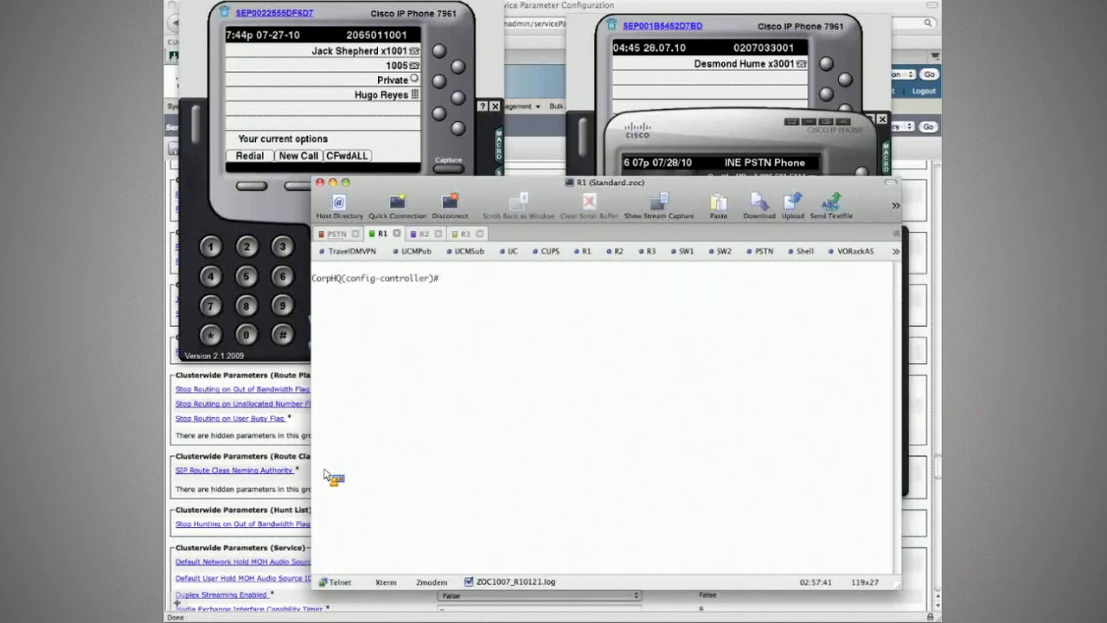
- Switch to the CorpHQ IP phone, place a test call to the Amsterdam PSTN number again and end it
{"action": "left_click", "coordinate": [262, 180]}
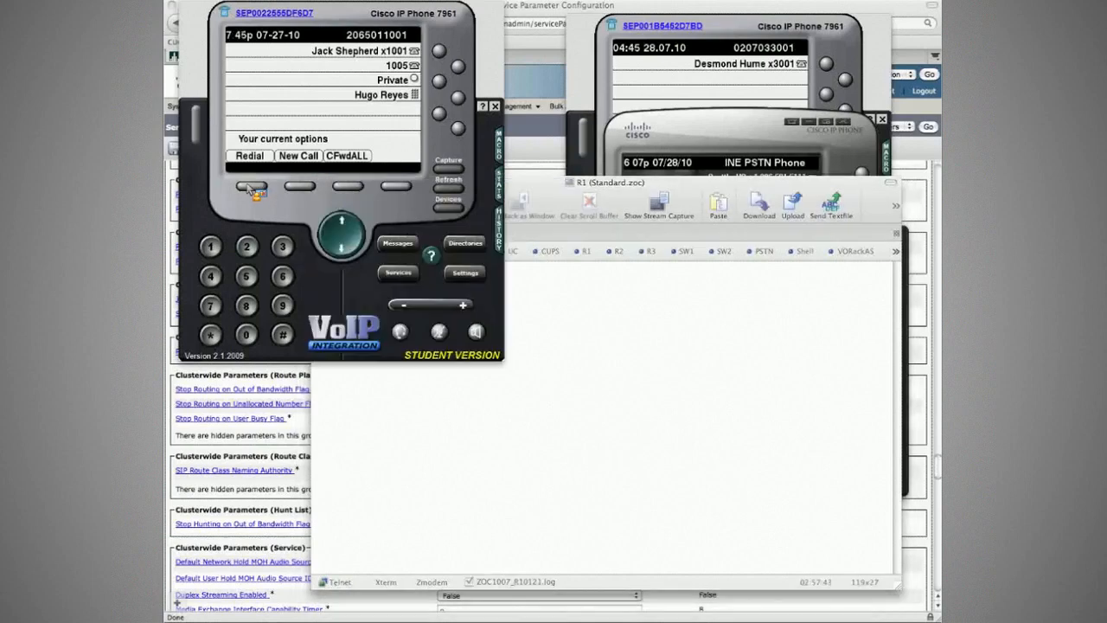
{"action": "left_click", "coordinate": [303, 188]}
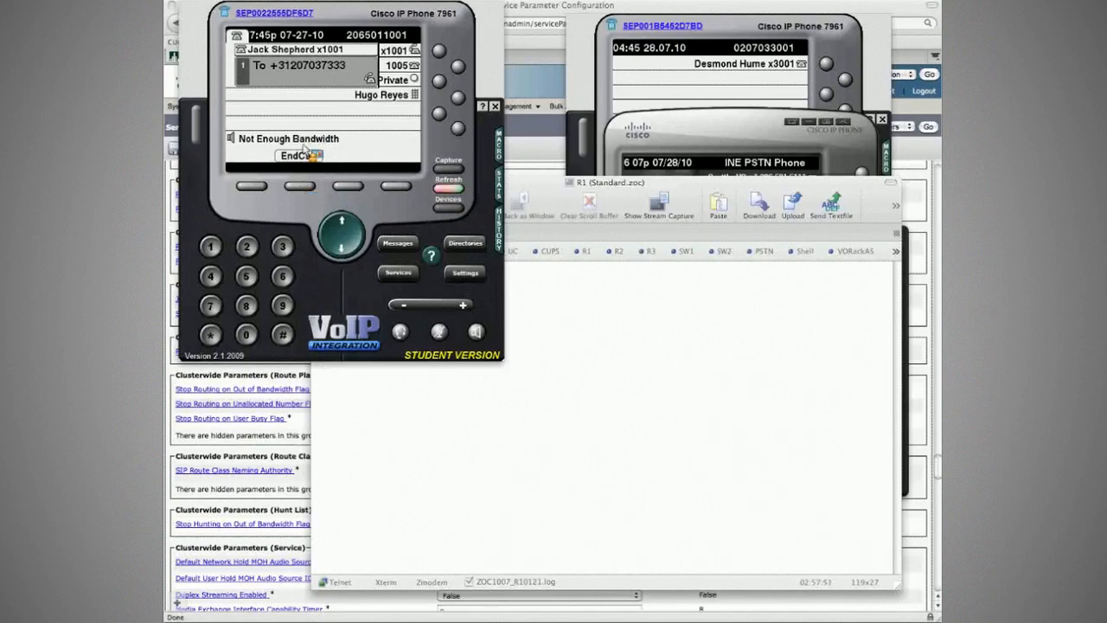
{"action": "left_click", "coordinate": [305, 150]}
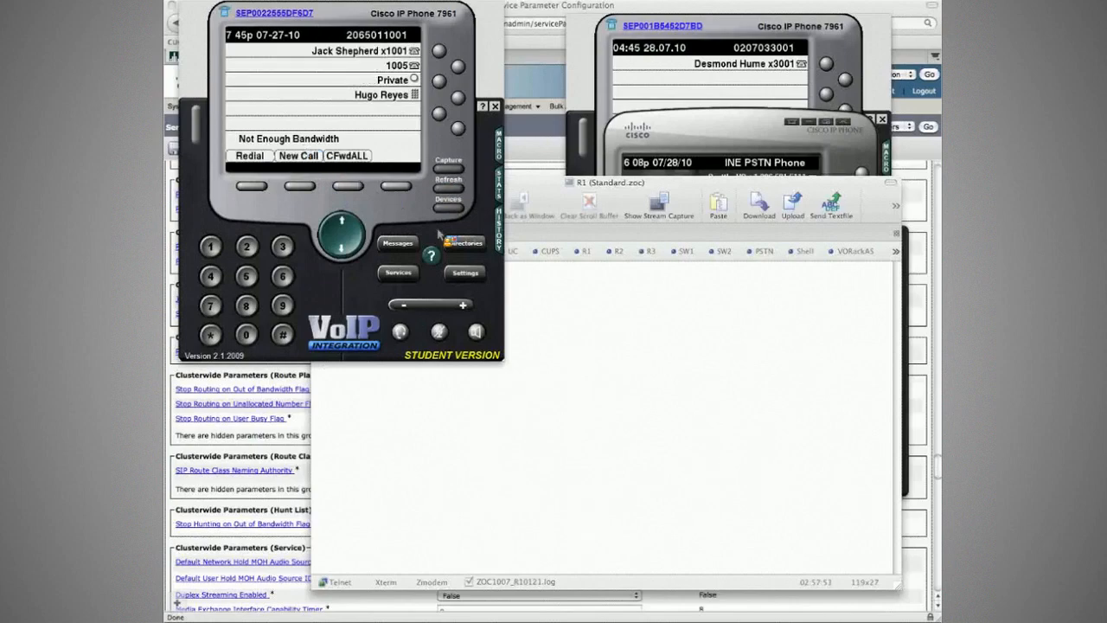
- Switch to the lab tasks PDF and read tasks 11.4 and 11.5, including the note on resetting Locations bandwidth
{"action": "key", "text": "super+Tab"}
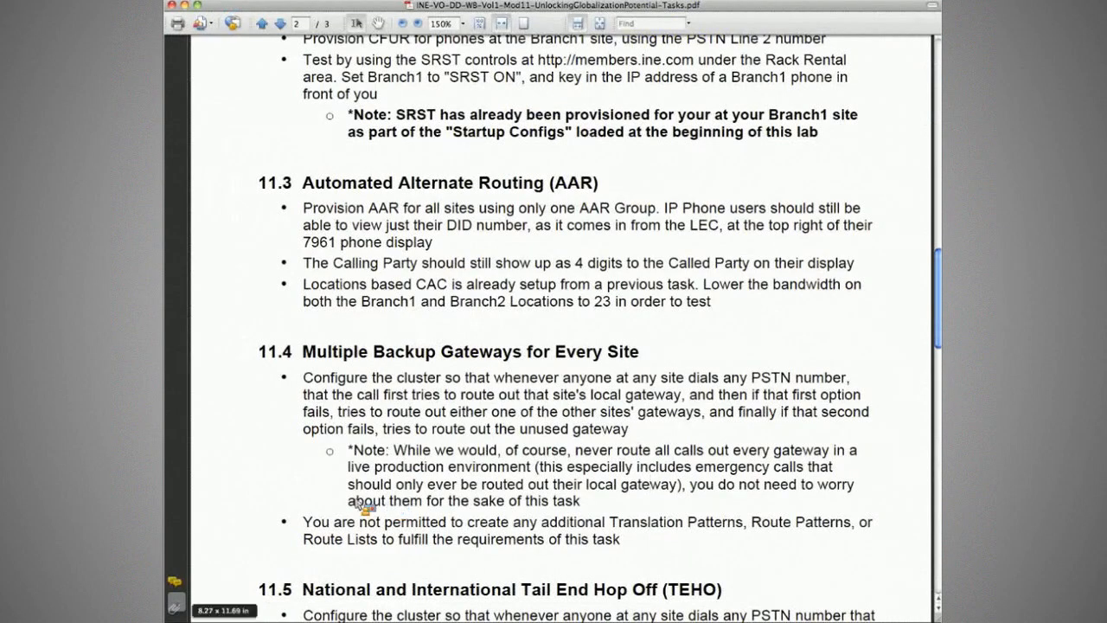
{"action": "scroll", "coordinate": [298, 497], "scroll_direction": "down", "scroll_amount": 2}
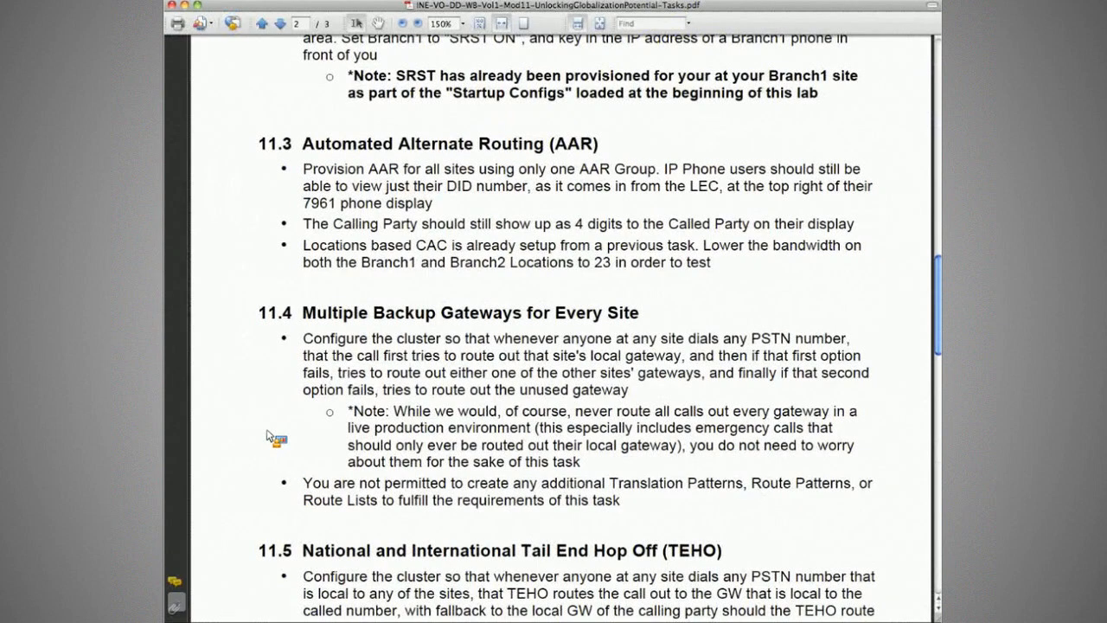
{"action": "scroll", "coordinate": [298, 400], "scroll_direction": "down", "scroll_amount": 5}
{"action": "left_click_drag", "start_coordinate": [308, 354], "coordinate": [214, 365]}
{"action": "left_click", "coordinate": [214, 364]}
{"action": "scroll", "coordinate": [212, 363], "scroll_direction": "up", "scroll_amount": 2}
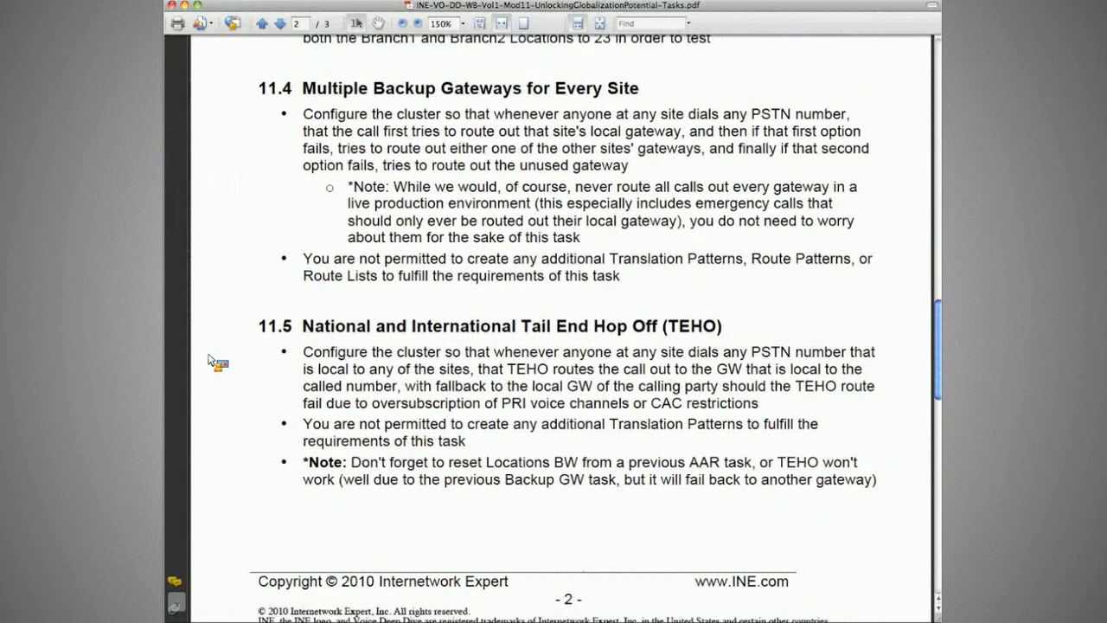
{"action": "scroll", "coordinate": [210, 361], "scroll_direction": "up", "scroll_amount": 3}
- Switch to Cisco Unified CM Administration, set the L_Branch1 location's audio bandwidth to 400 kbps, save it and resync the bandwidth
{"action": "key", "text": "super+Tab"}
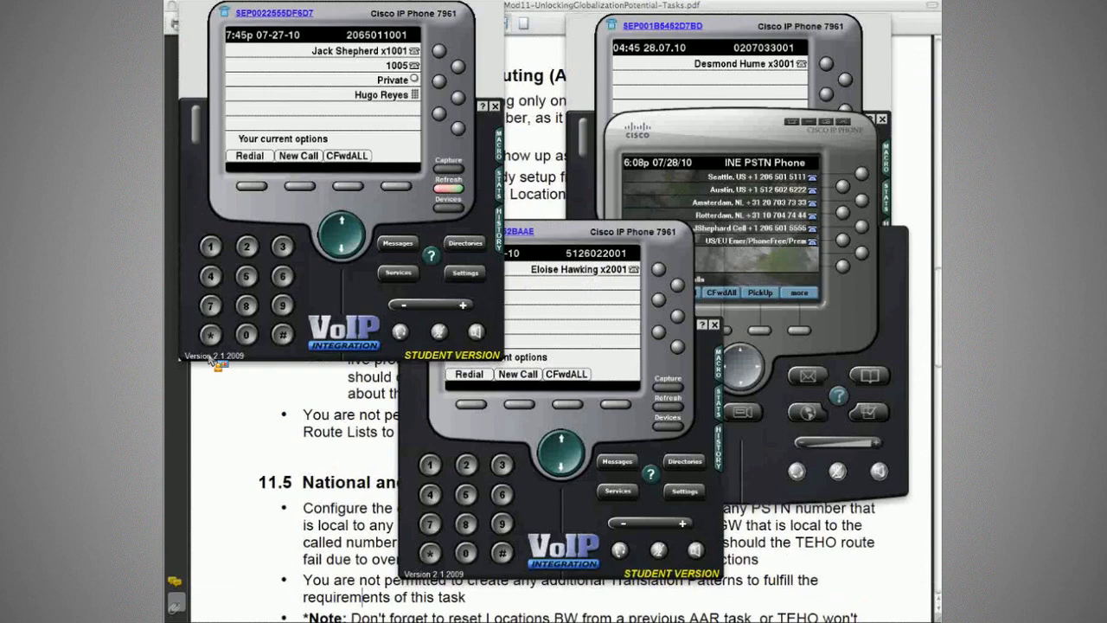
{"action": "key", "text": "super+Tab"}
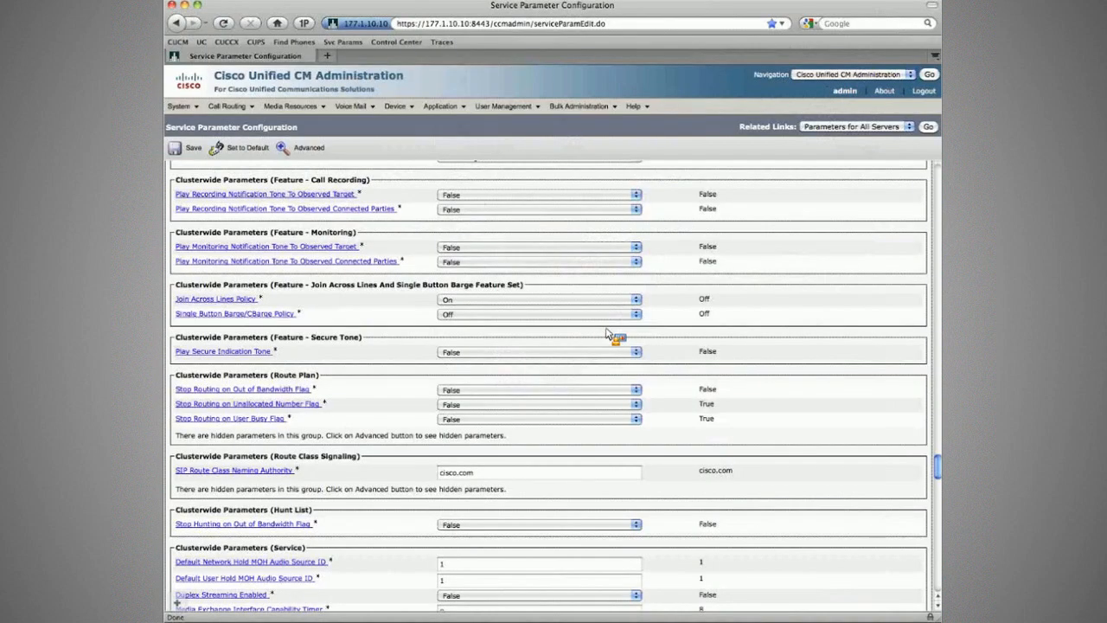
{"action": "left_click", "coordinate": [181, 106]}
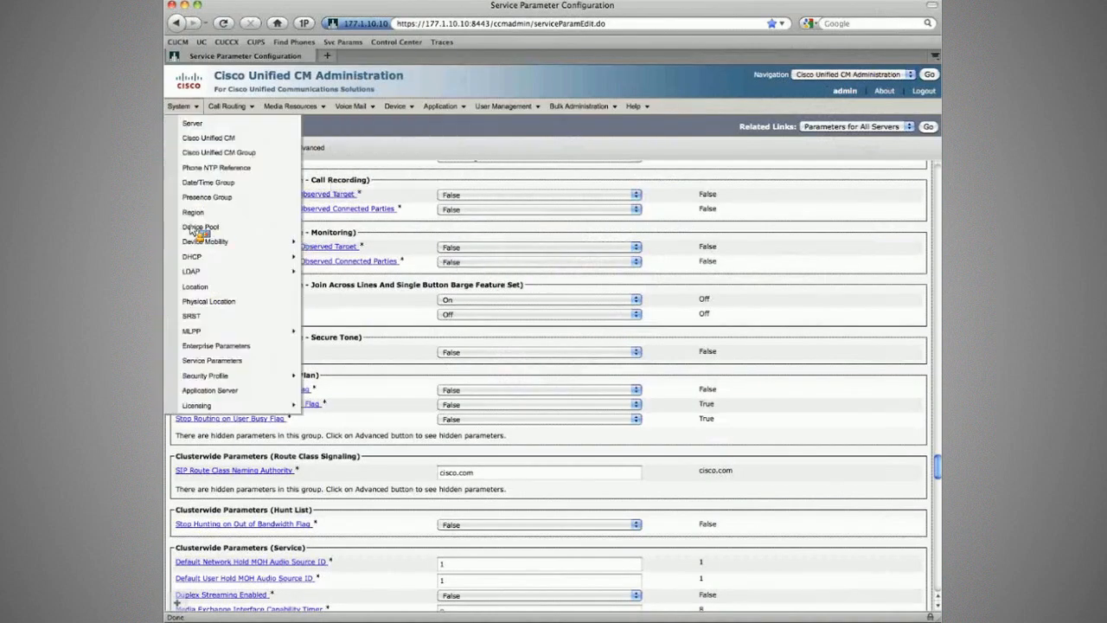
{"action": "left_click", "coordinate": [213, 287]}
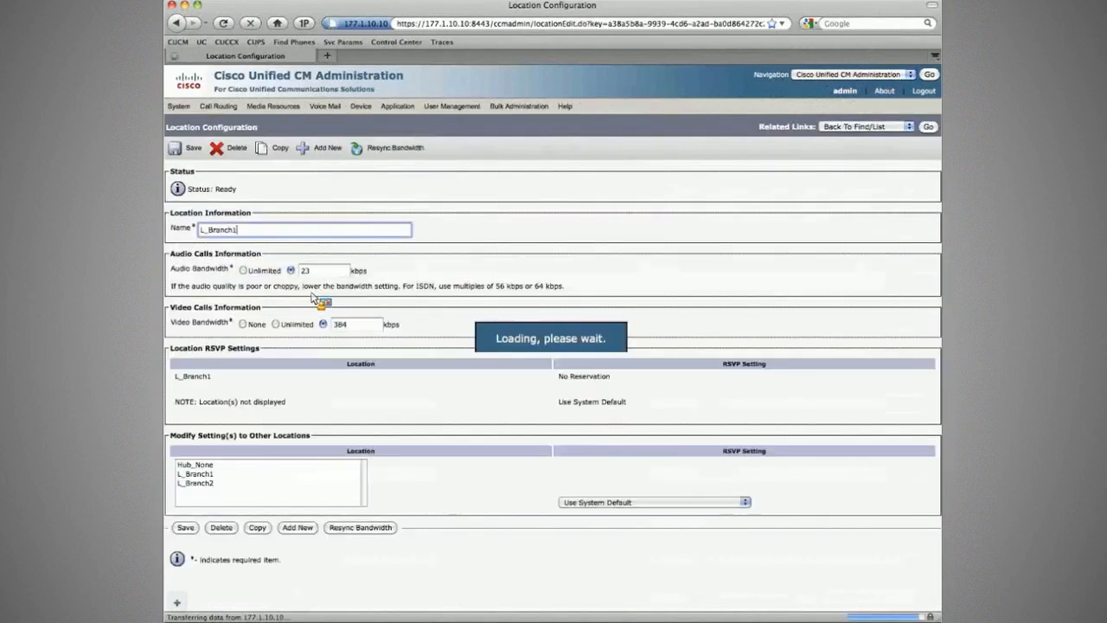
{"action": "key", "text": "Tab"}
{"action": "type", "text": "400"}
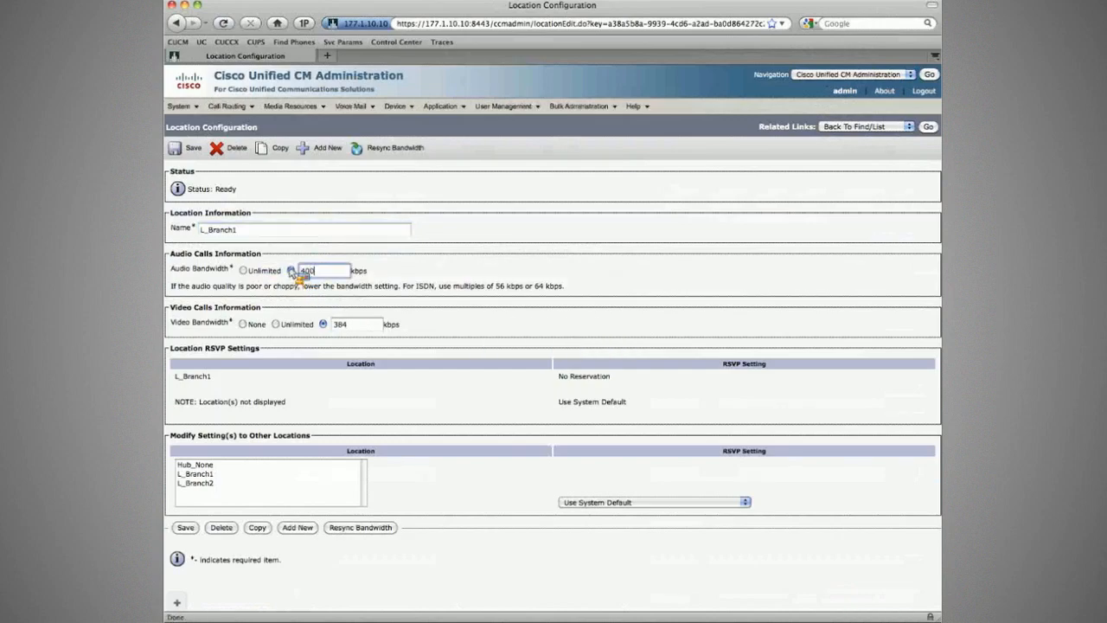
{"action": "left_click", "coordinate": [373, 149]}
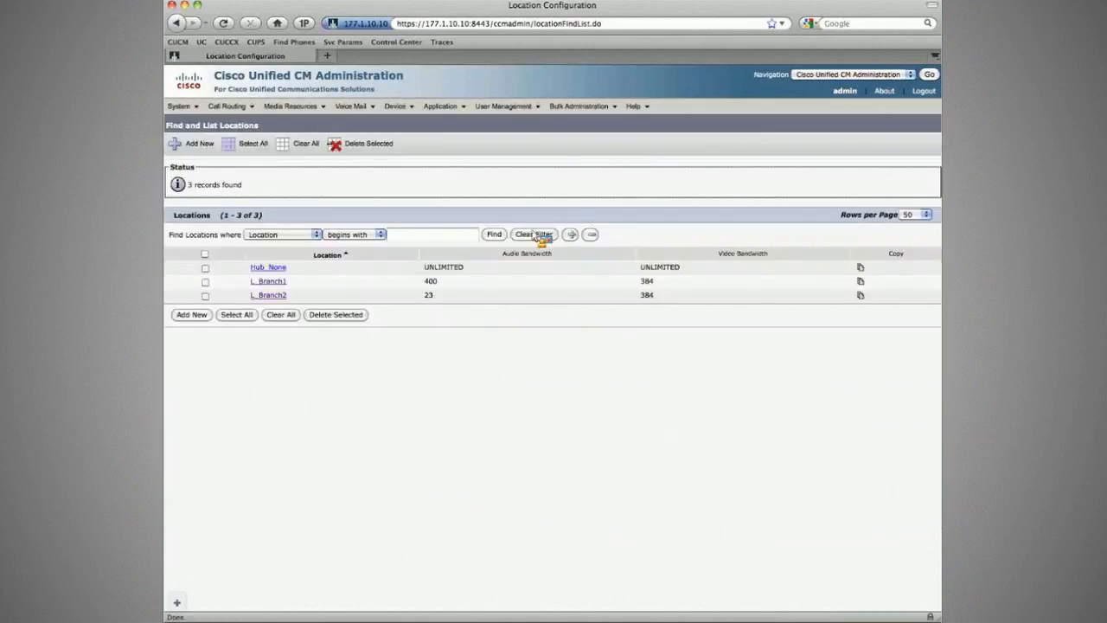
- Set the L_Branch2 location's audio bandwidth to 400 kbps, save it and resync the bandwidth
{"action": "left_click", "coordinate": [269, 295]}
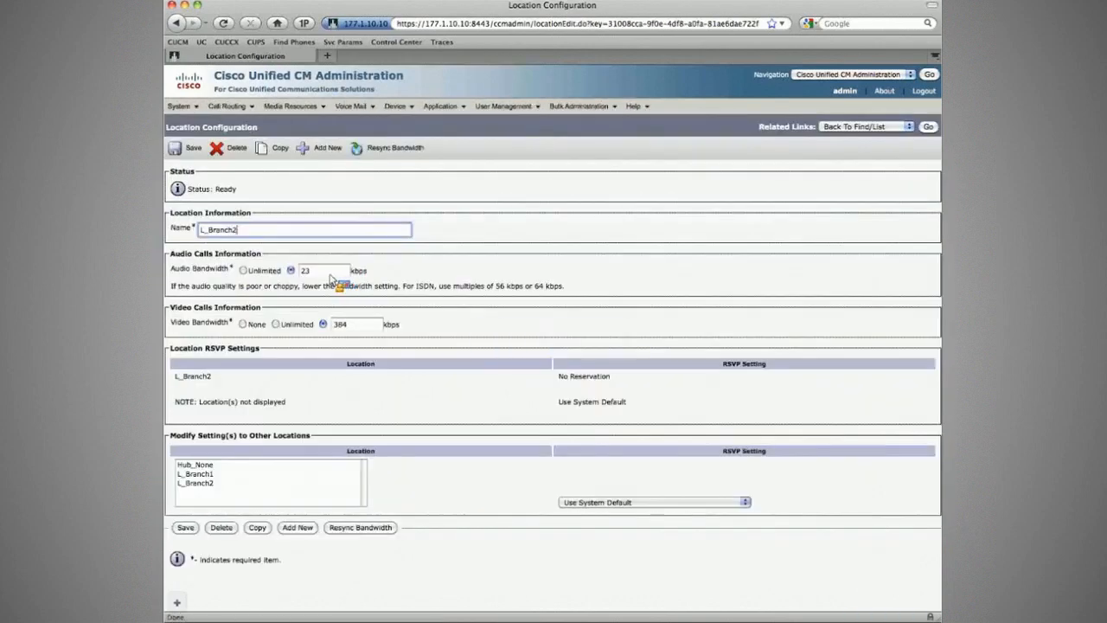
{"action": "double_click", "coordinate": [326, 271]}
{"action": "type", "text": "400"}
{"action": "left_click", "coordinate": [192, 149]}
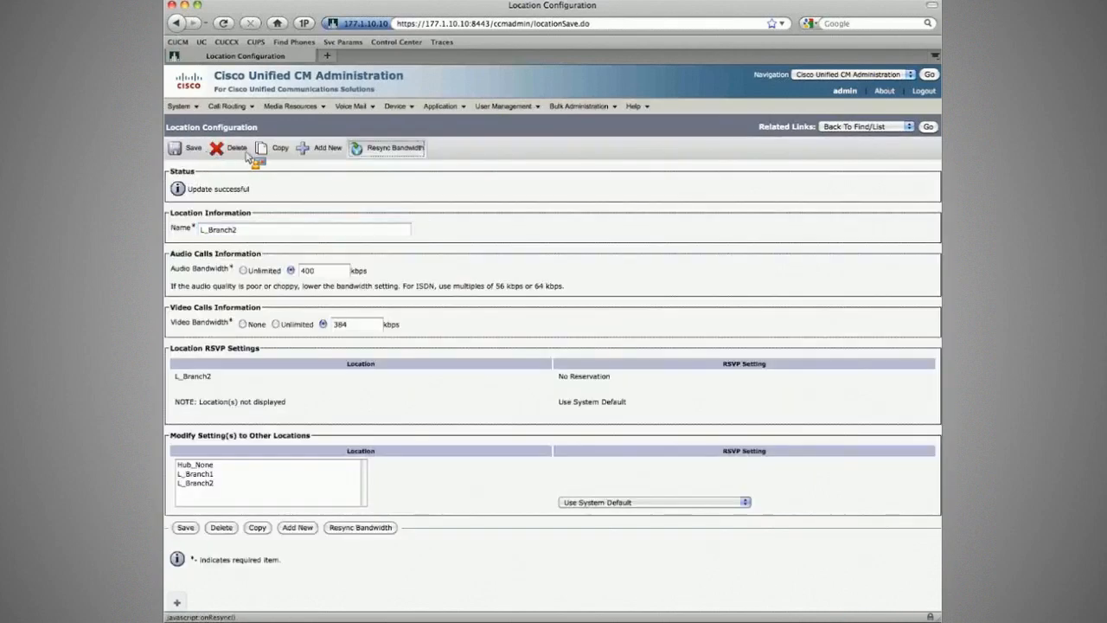
{"action": "left_click", "coordinate": [387, 148]}
{"action": "key", "text": "Return"}
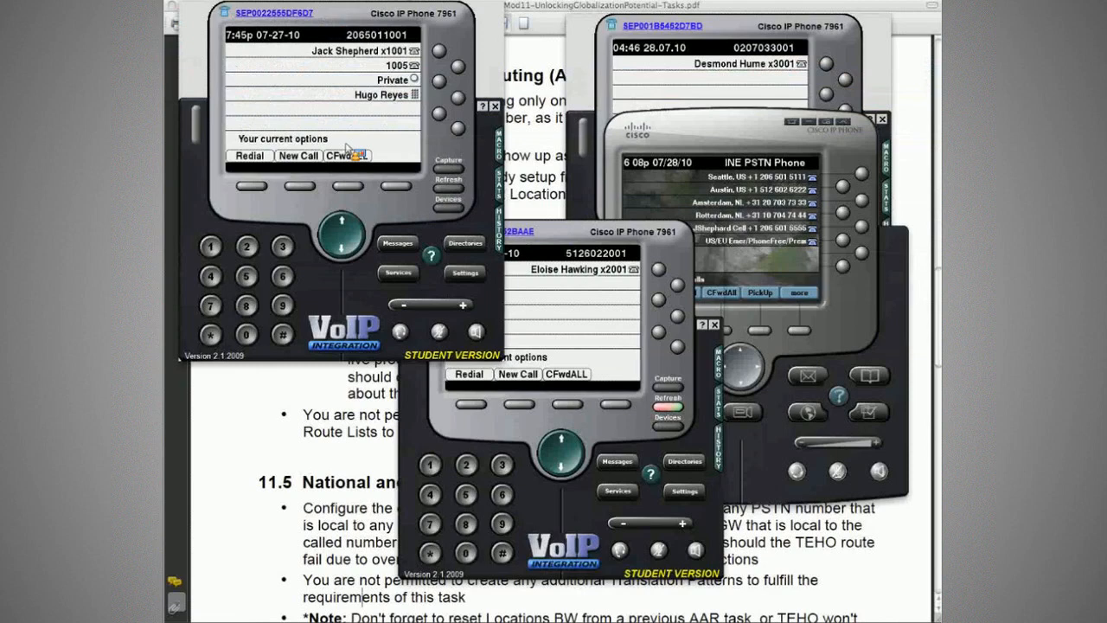
- Redial the Amsterdam number from the CorpHQ phone, examine the call's Q931 messages in the ZOC R2 session and end the call
{"action": "key", "text": "super+Tab"}
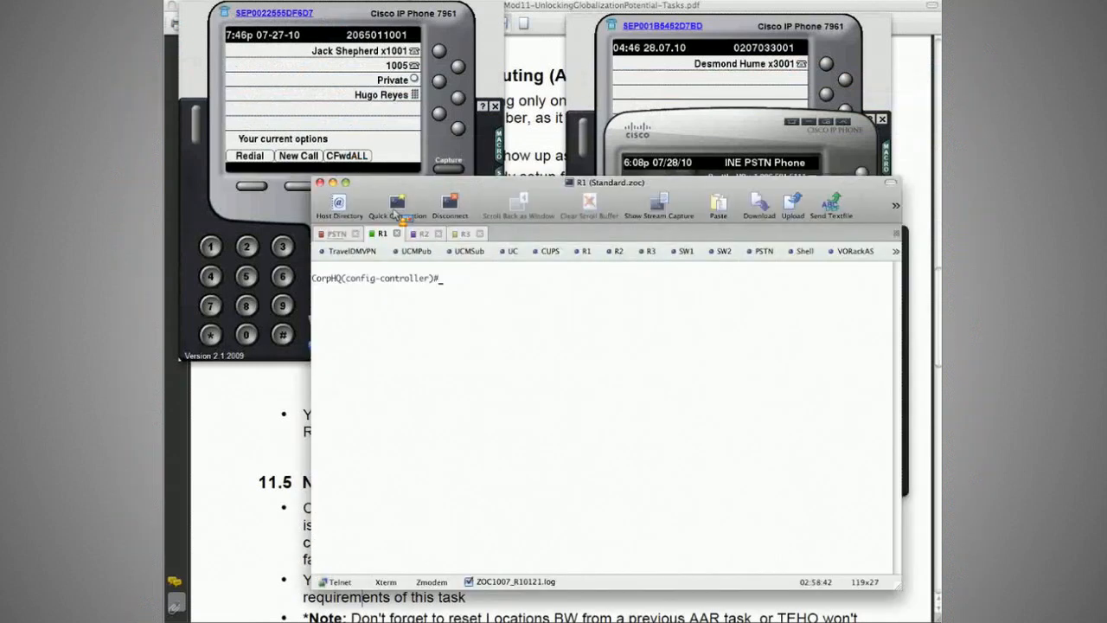
{"action": "left_click", "coordinate": [251, 189]}
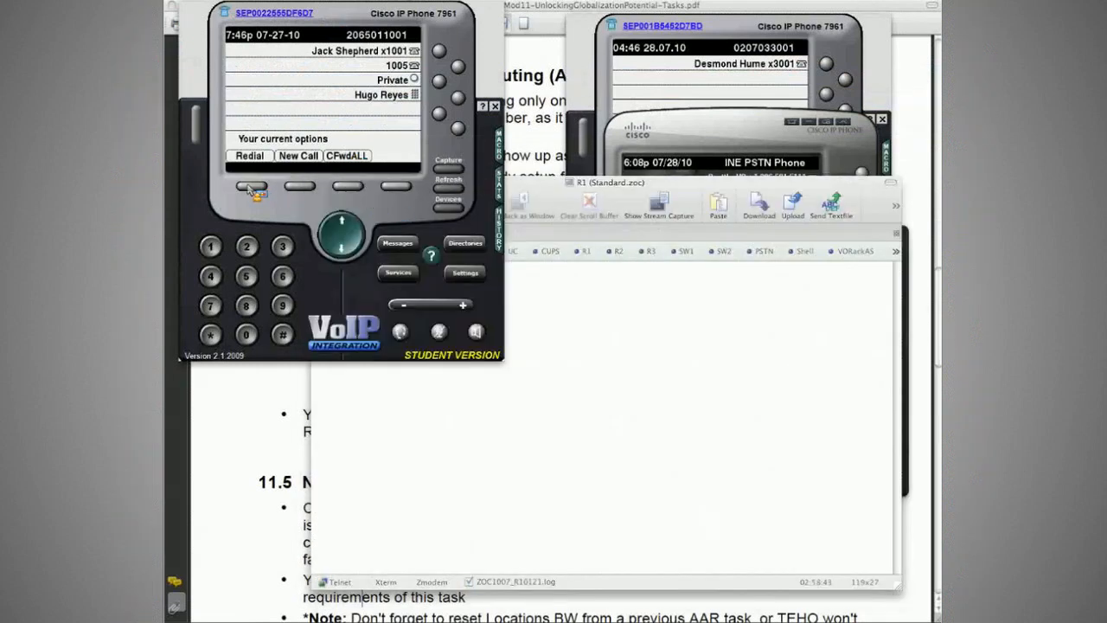
{"action": "left_click", "coordinate": [505, 353]}
{"action": "key", "text": "ctrl+Tab"}
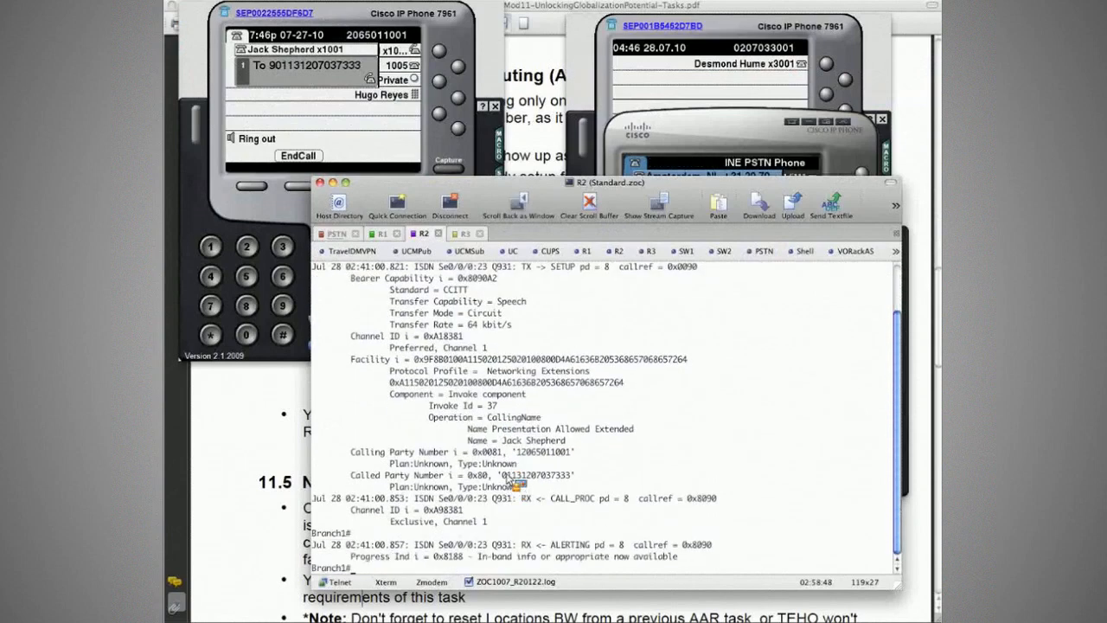
{"action": "left_click_drag", "start_coordinate": [502, 475], "coordinate": [377, 226]}
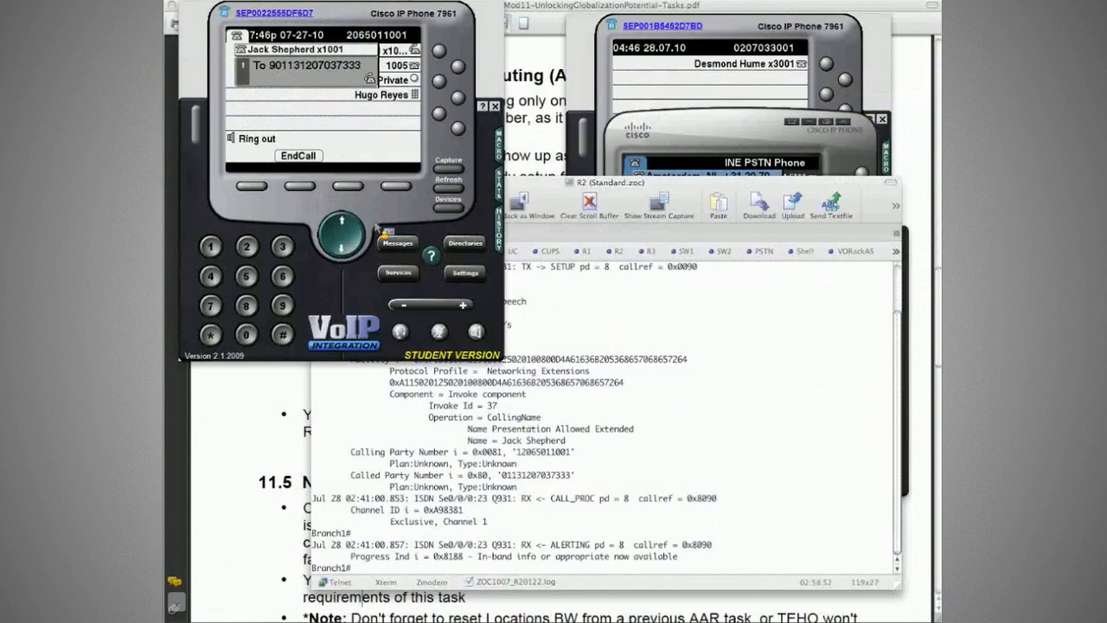
- Enter configuration mode on the Branch1 router in the R2 session and shut down controller t1 0/0/0
{"action": "left_click", "coordinate": [585, 372]}
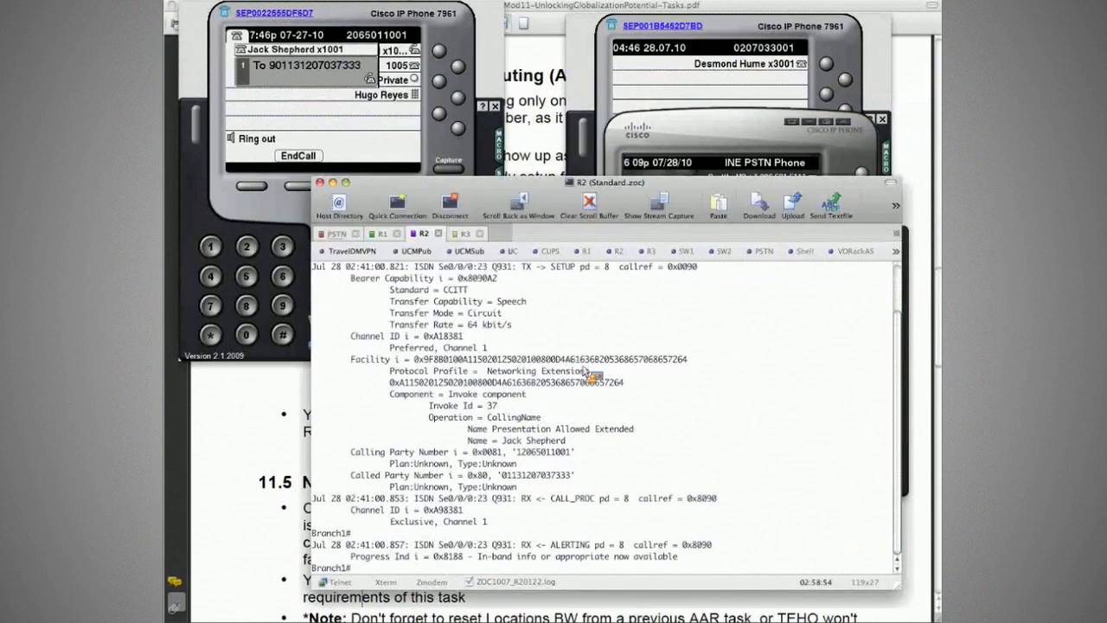
{"action": "type", "text": "conf t"}
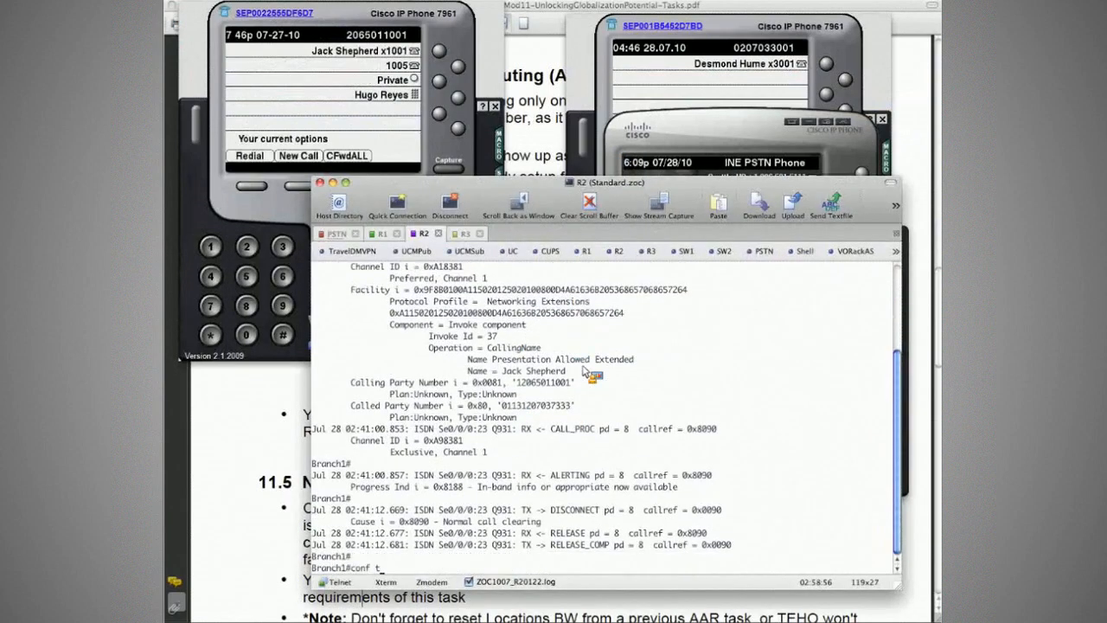
{"action": "key", "text": "Return"}
{"action": "type", "text": "contr"}
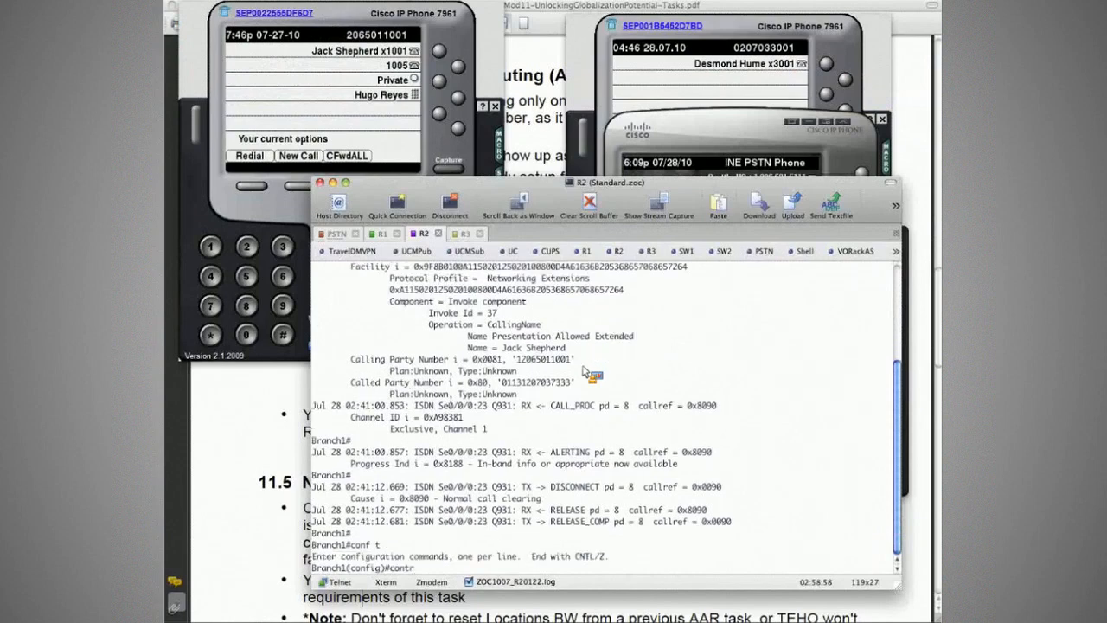
{"action": "type", "text": "oller t1 0/0/0"}
{"action": "key", "text": "Return"}
{"action": "type", "text": "s"}
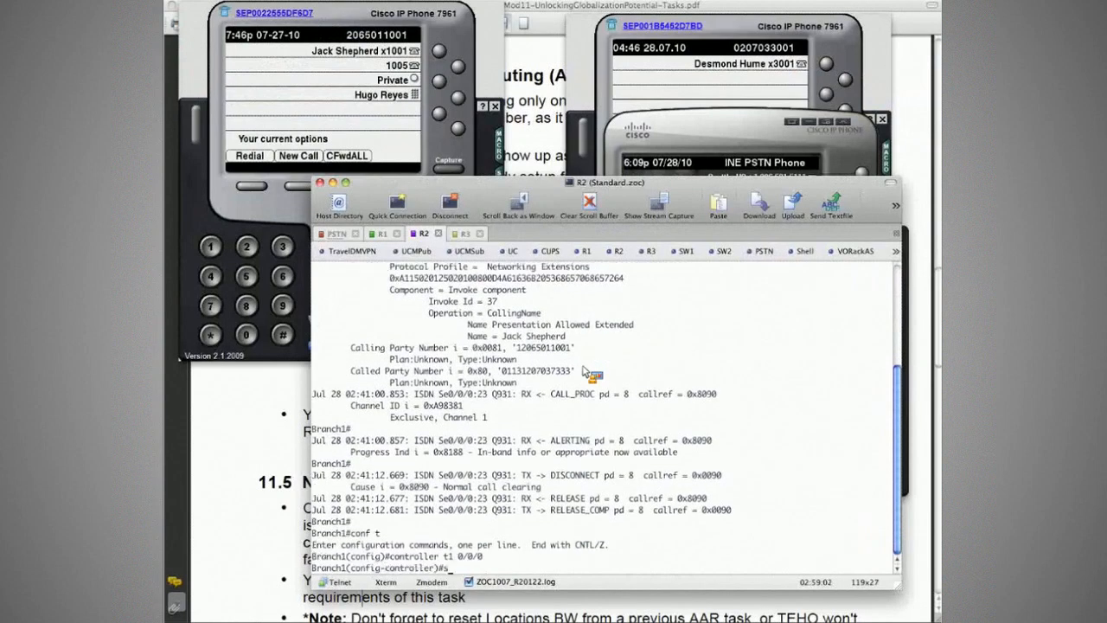
{"action": "type", "text": "hut"}
{"action": "key", "text": "Return"}
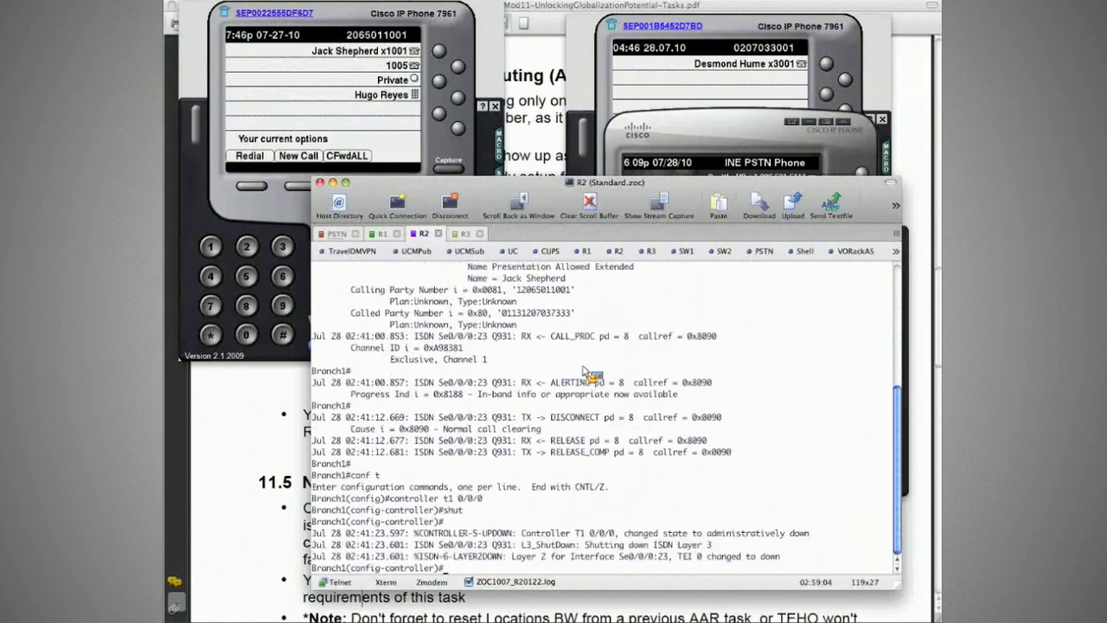
- Run do sh isdn st on the Branch1 router to check its ISDN layer status
{"action": "type", "text": "do s"}
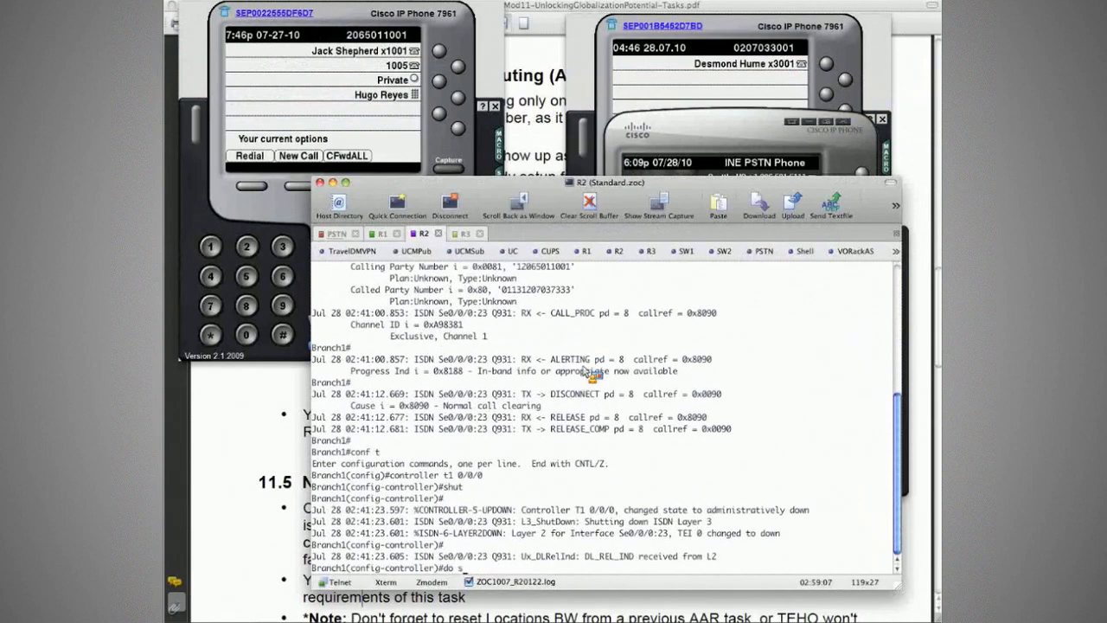
{"action": "type", "text": "h isdn st"}
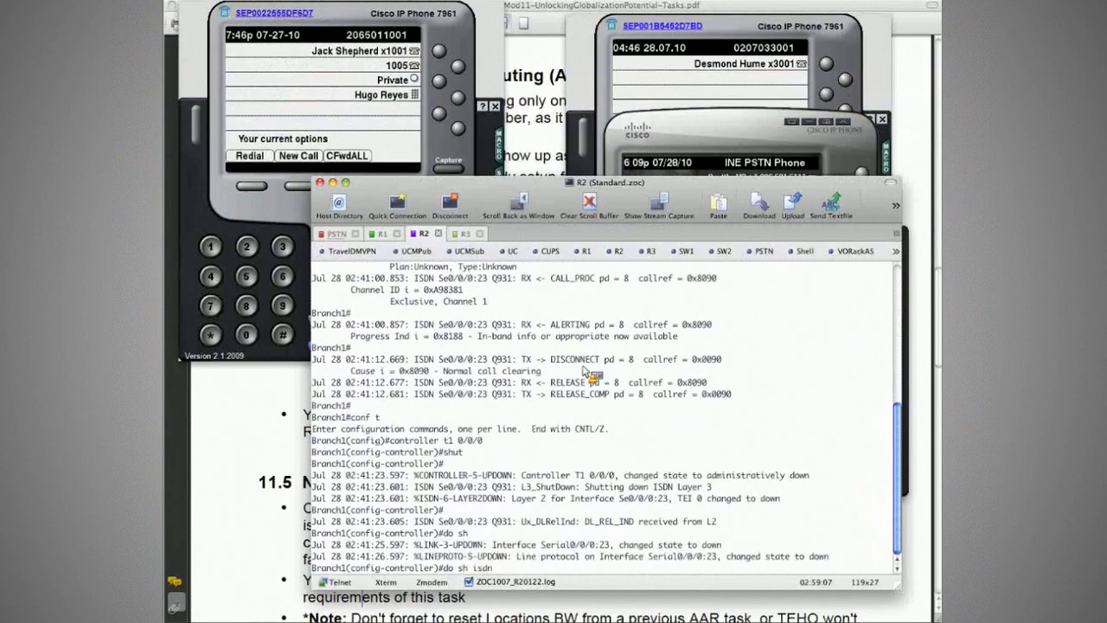
{"action": "key", "text": "Return"}
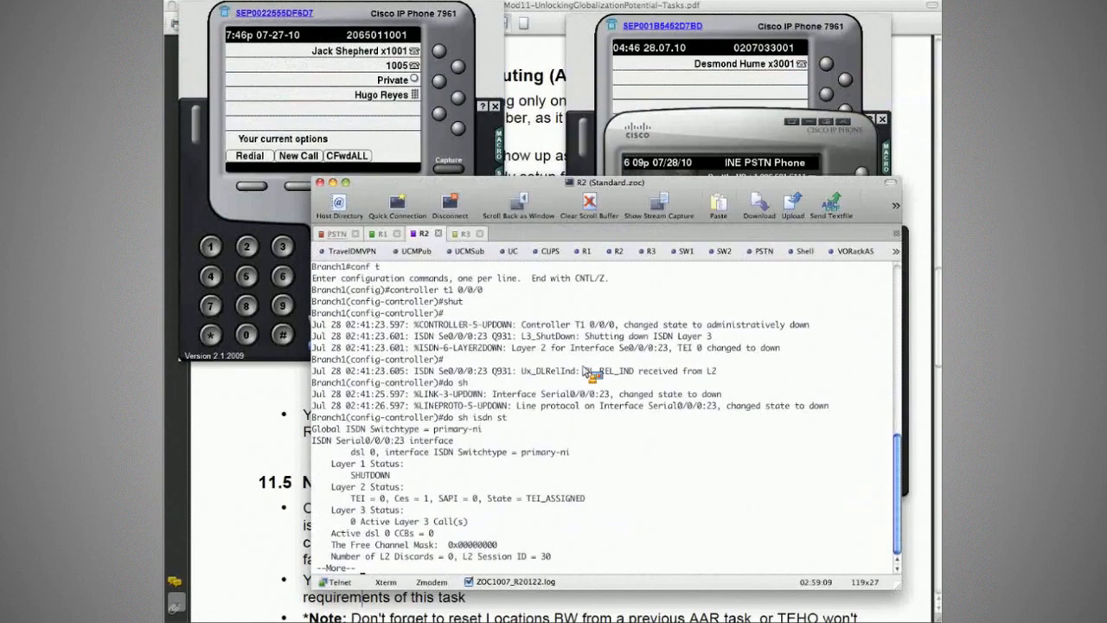
- Clear the R2 output, redial the Amsterdam number from the CorpHQ phone and find the call's Q931 messages among the R1, R2 and R3 sessions
{"action": "key", "text": "super+k"}
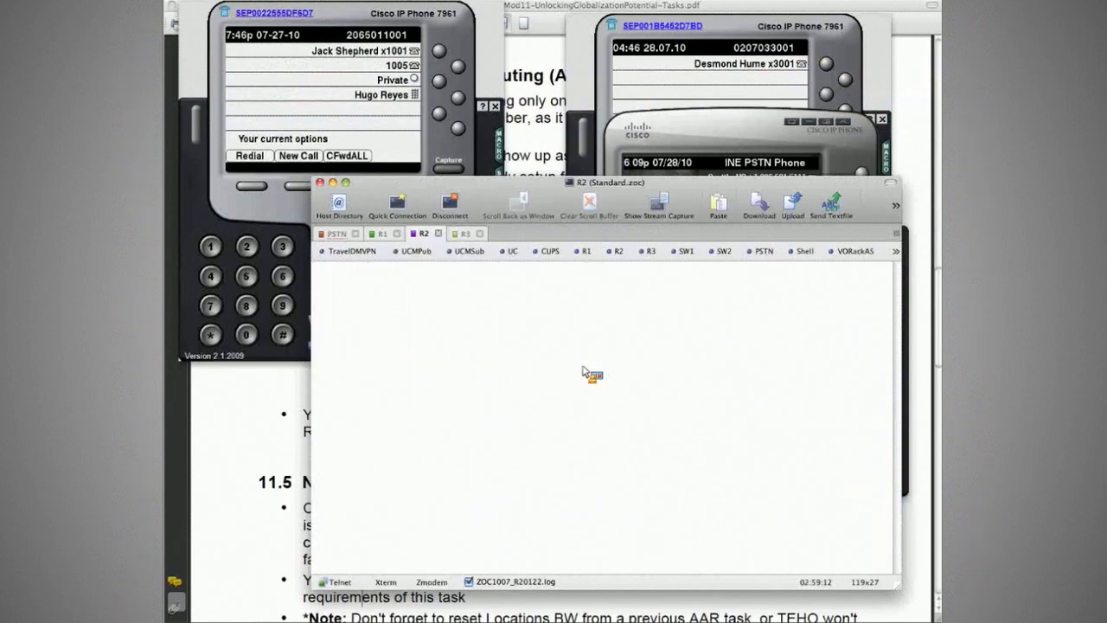
{"action": "key", "text": "Return"}
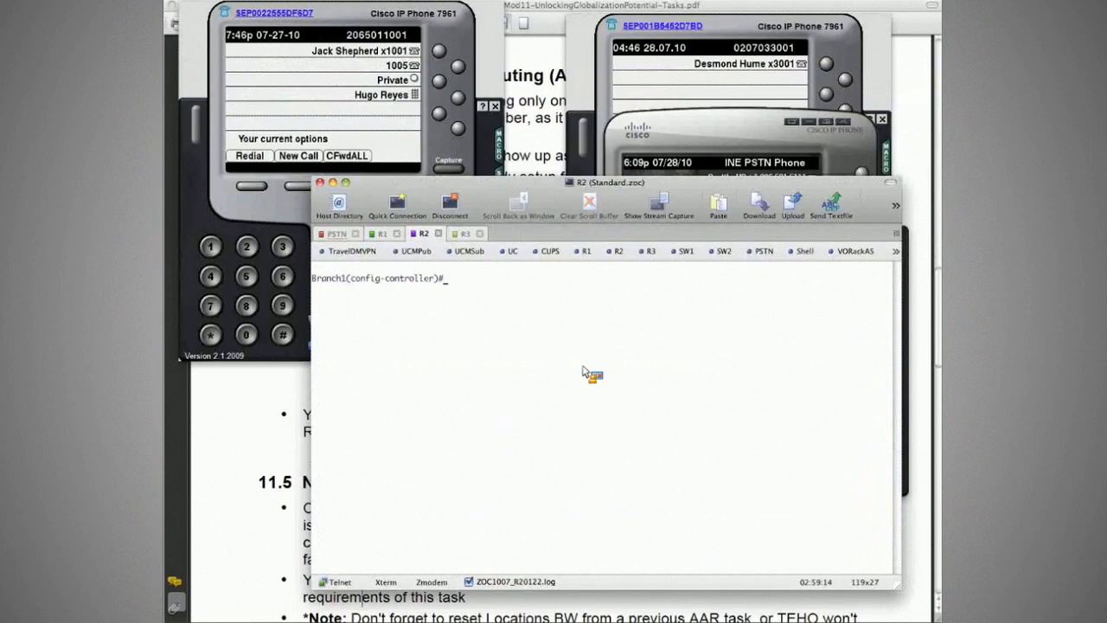
{"action": "left_click", "coordinate": [214, 146]}
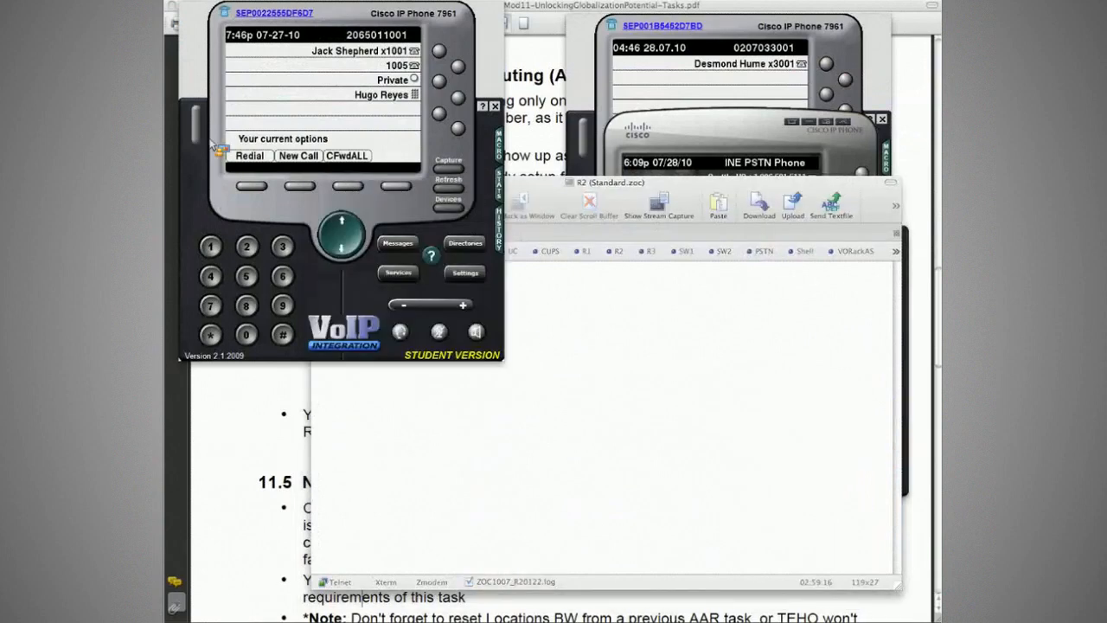
{"action": "left_click", "coordinate": [689, 412]}
{"action": "left_click", "coordinate": [383, 233]}
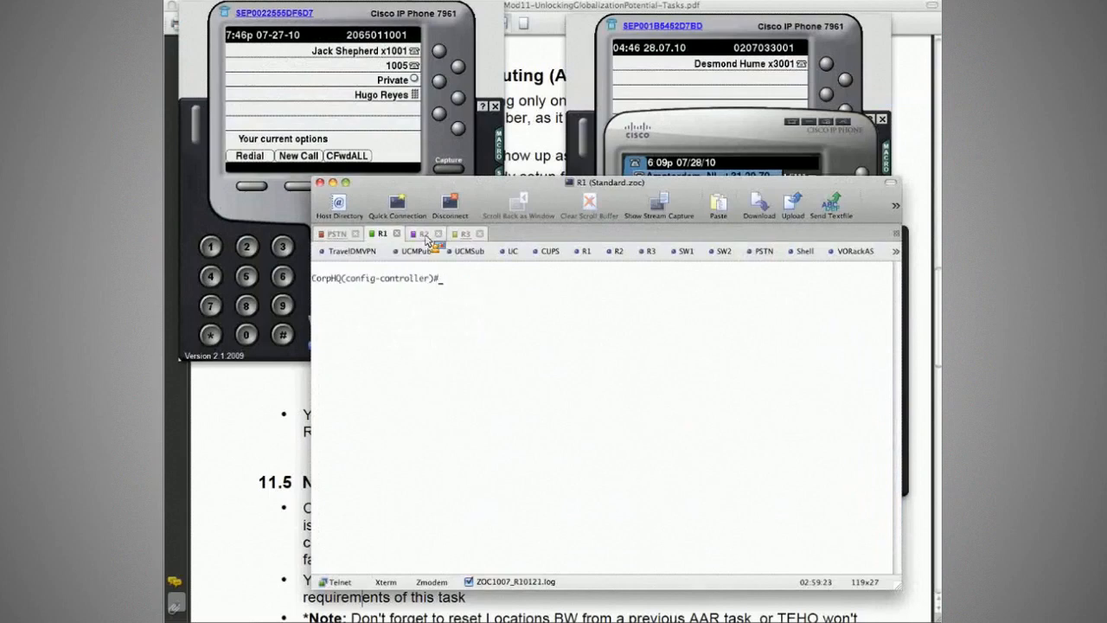
{"action": "left_click", "coordinate": [425, 234]}
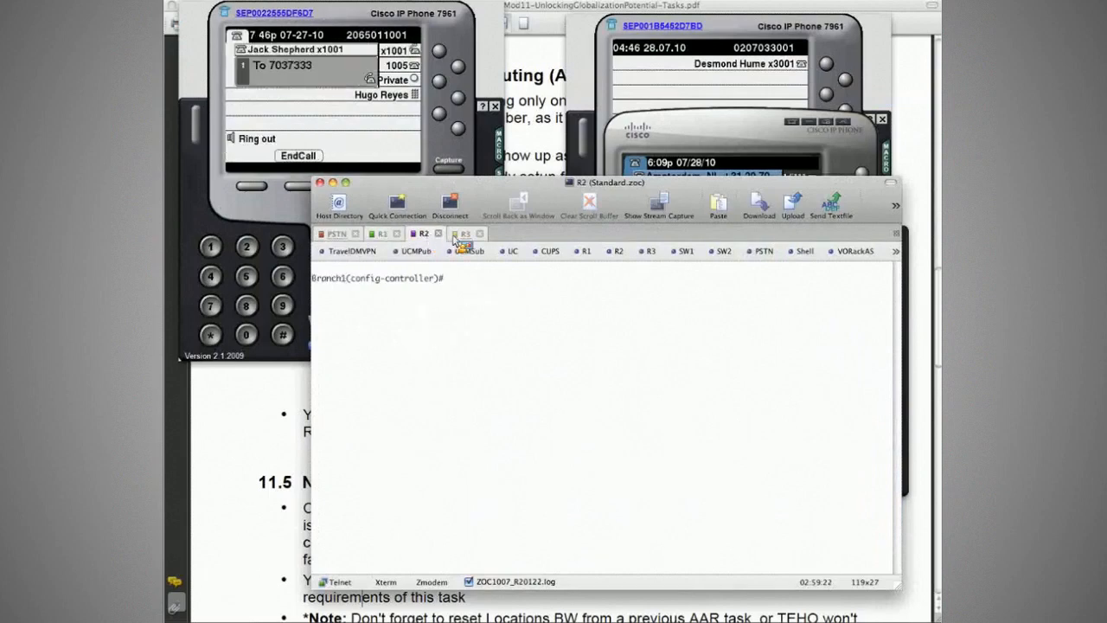
{"action": "left_click", "coordinate": [463, 235]}
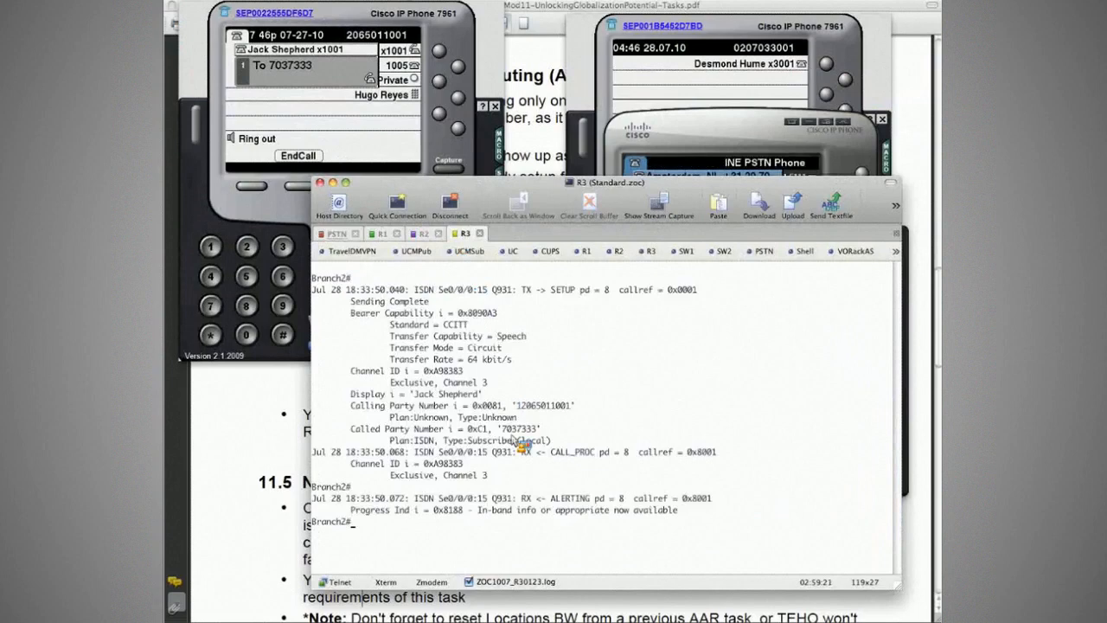
- Highlight the called party number in the Branch2 router's Q931 SETUP message, end the call and bring the PSTN phone forward
{"action": "double_click", "coordinate": [519, 431]}
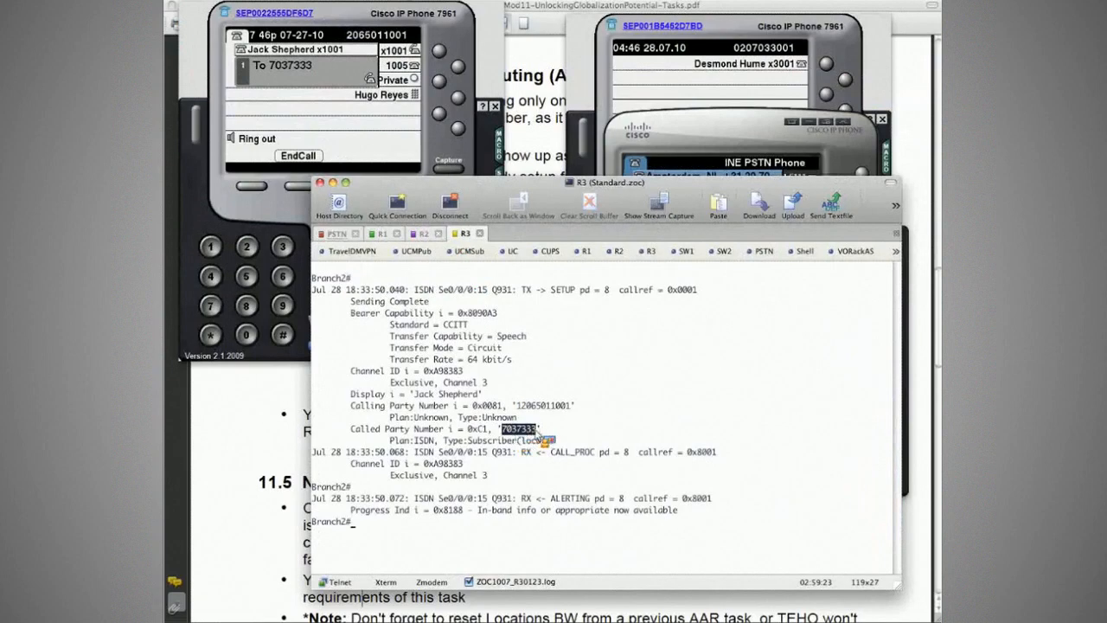
{"action": "left_click_drag", "start_coordinate": [536, 430], "coordinate": [299, 186]}
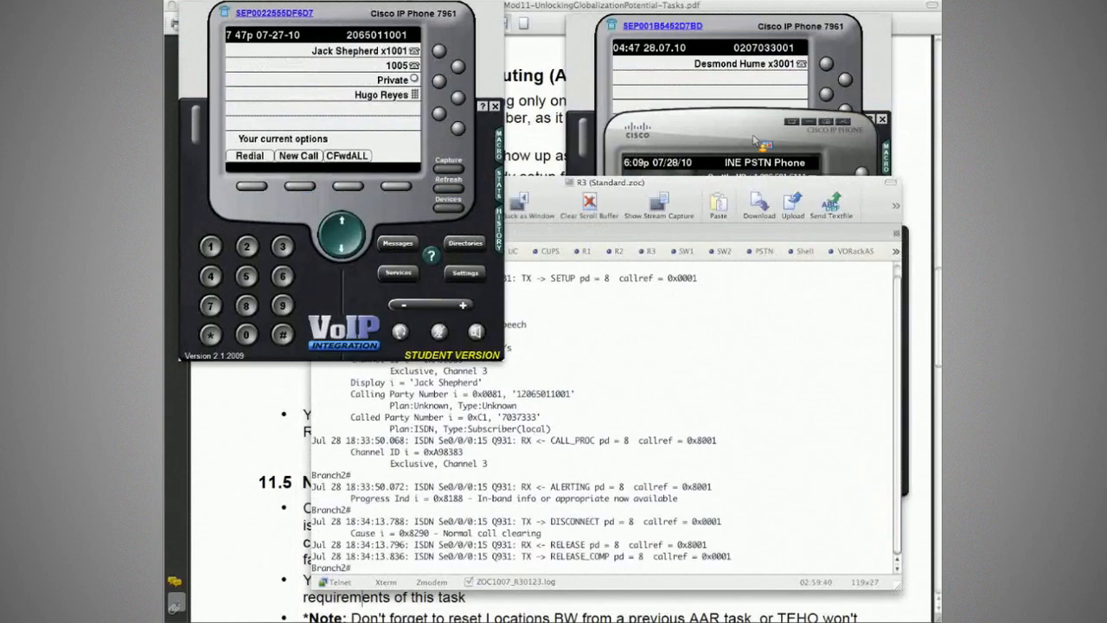
{"action": "left_click", "coordinate": [731, 142]}
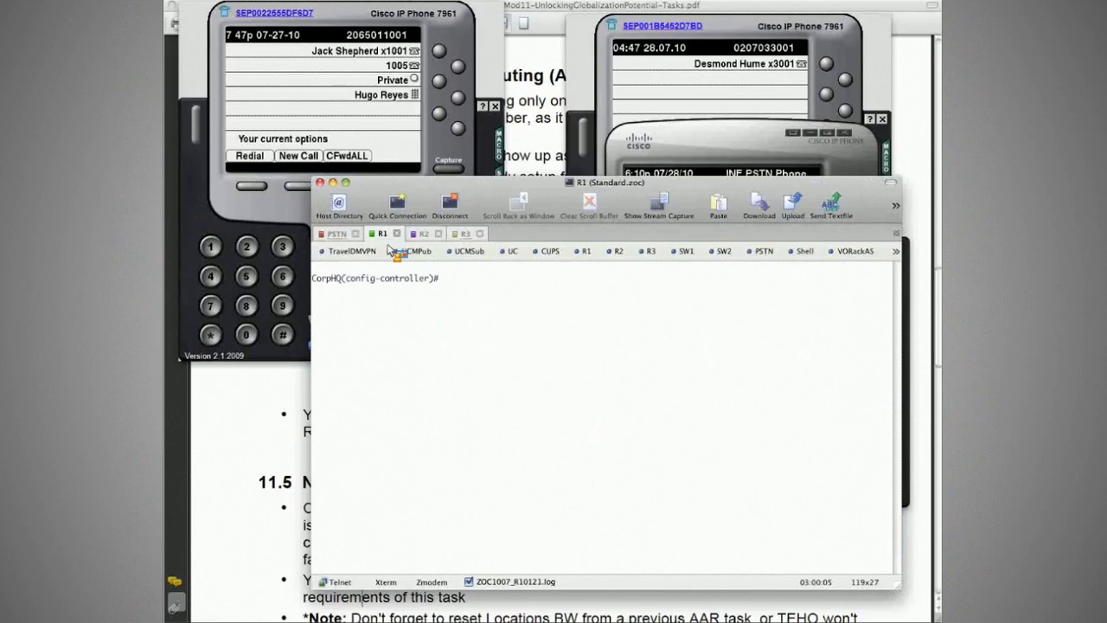
- Bring the CorpHQ router's T1 controller back up with no shut in the R1 session, and advance the prompt in the R3 session
{"action": "type", "text": "no shut"}
{"action": "key", "text": "Return"}
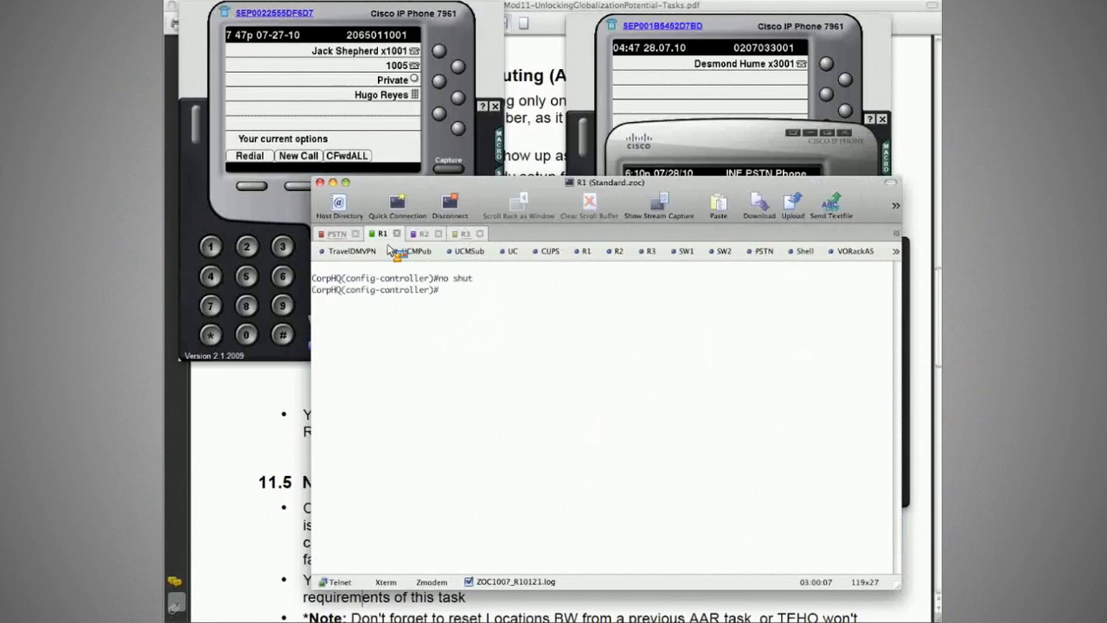
{"action": "key", "text": "super+4"}
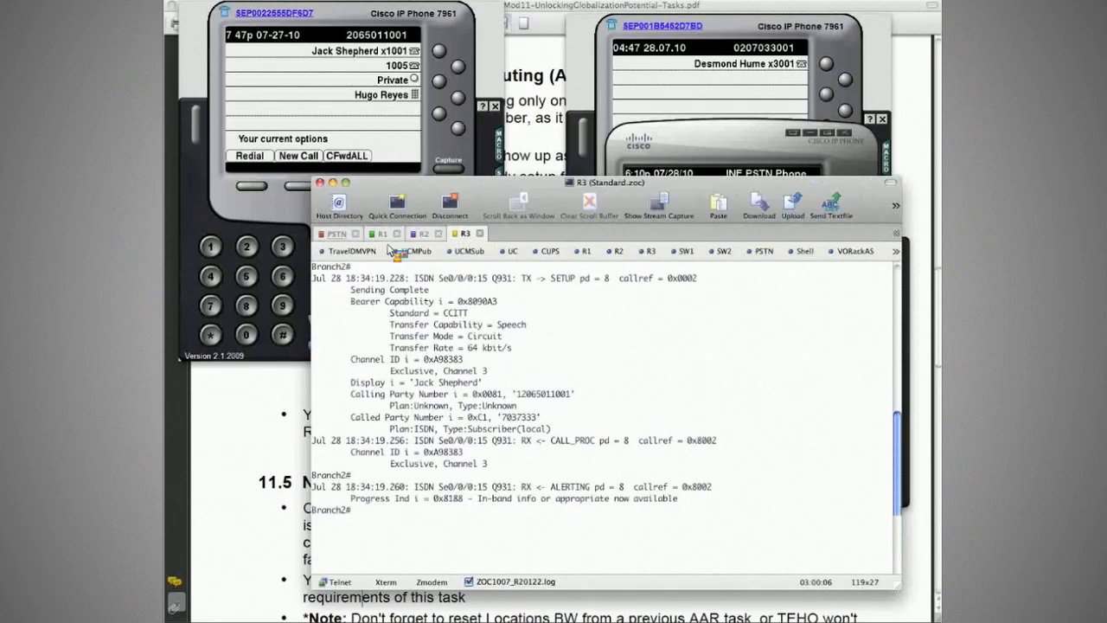
{"action": "key", "text": "Return"}
{"action": "key", "text": "Return"}
{"action": "key", "text": "Return"}
{"action": "key", "text": "Return"}
{"action": "key", "text": "Return"}
{"action": "key", "text": "Return"}
{"action": "key", "text": "Return"}
{"action": "key", "text": "Return"}
{"action": "key", "text": "Return"}
{"action": "key", "text": "Return"}
{"action": "key", "text": "Return"}
{"action": "key", "text": "Return"}
{"action": "key", "text": "Return"}
{"action": "key", "text": "Return"}
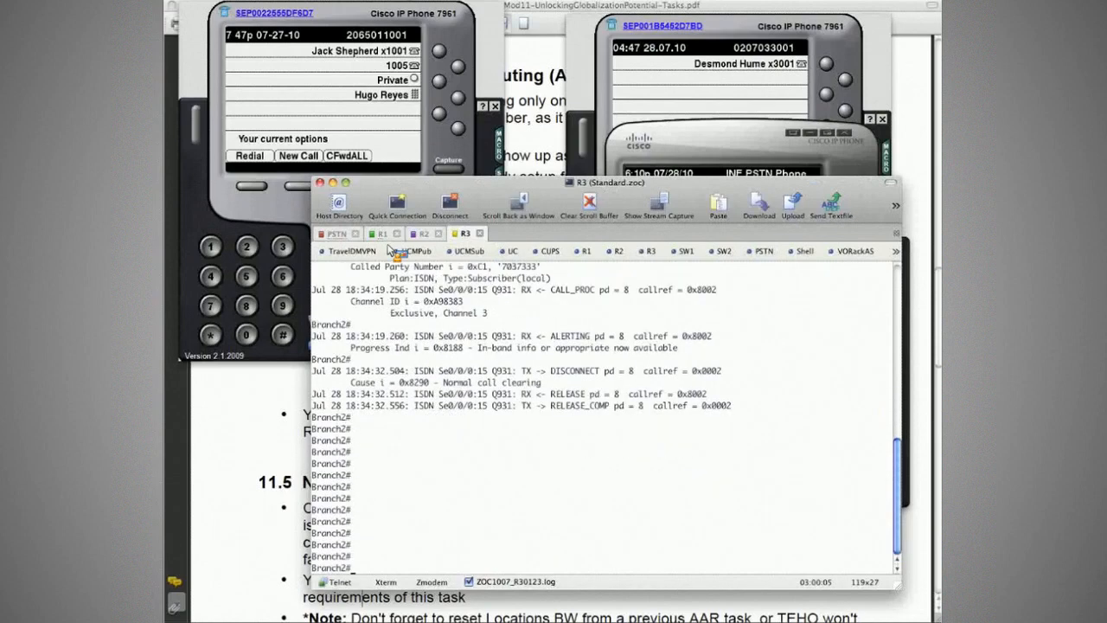
- Run do sh isdn st on the CorpHQ router to check its ISDN layer status
{"action": "key", "text": "super+2"}
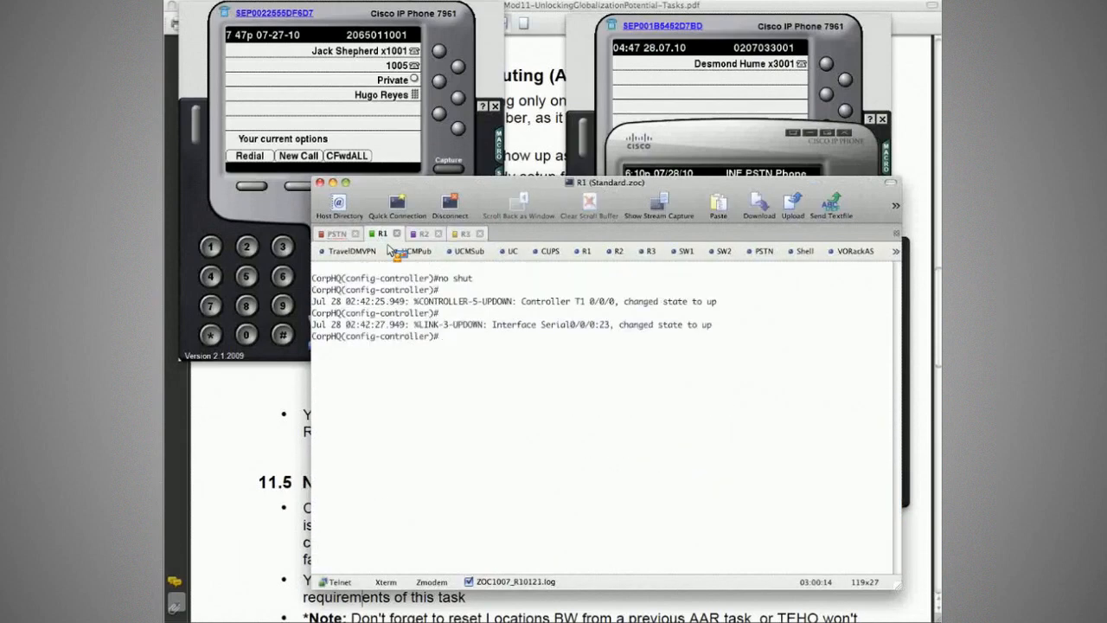
{"action": "key", "text": "Up"}
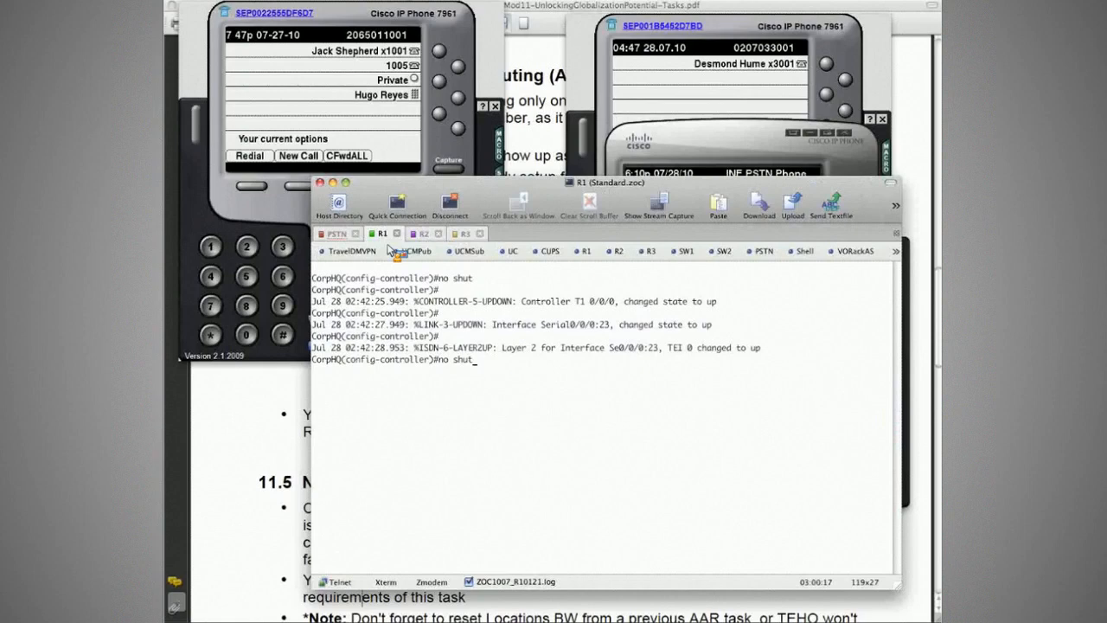
{"action": "key", "text": "Up"}
{"action": "key", "text": "Return"}
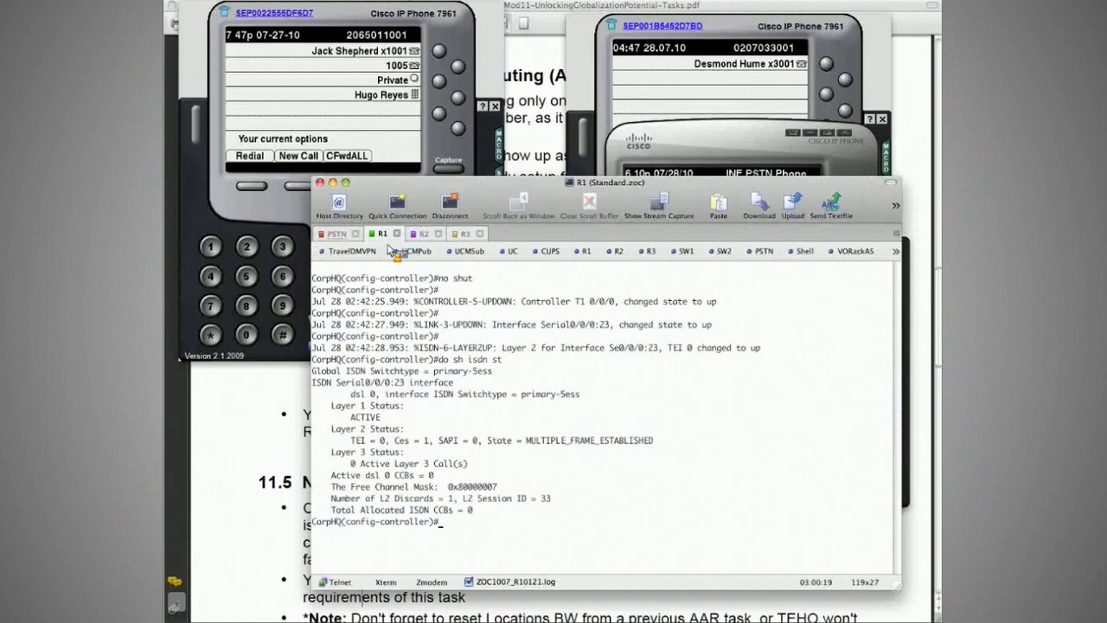
- Clear the R1 output, redial the Amsterdam number from the CorpHQ phone to test the restored circuit and end the call
{"action": "key", "text": "super+k"}
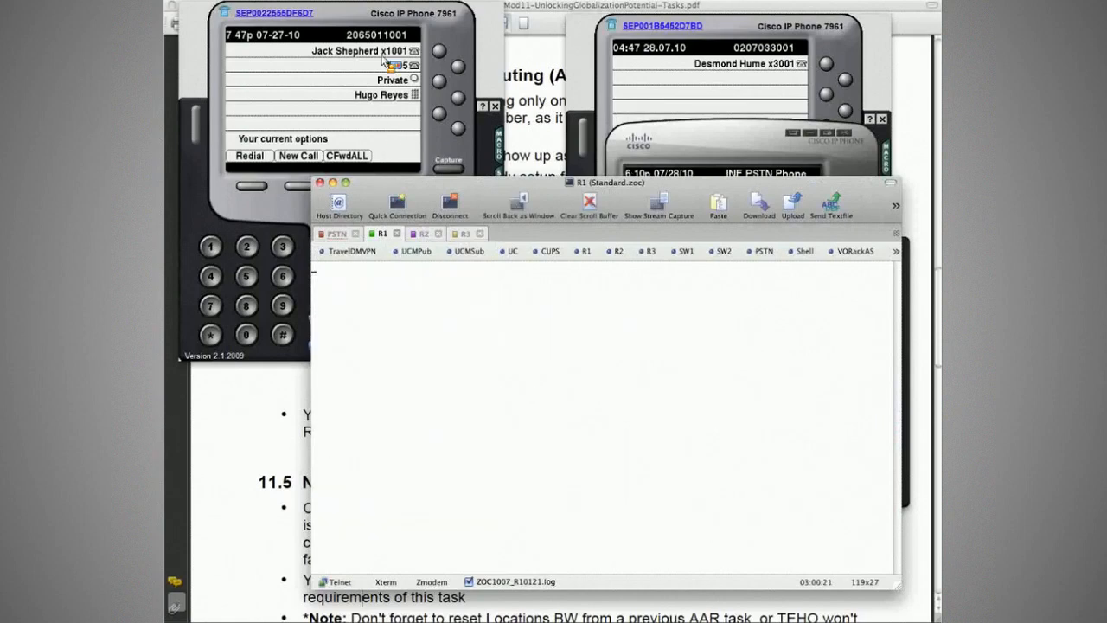
{"action": "key", "text": "Return"}
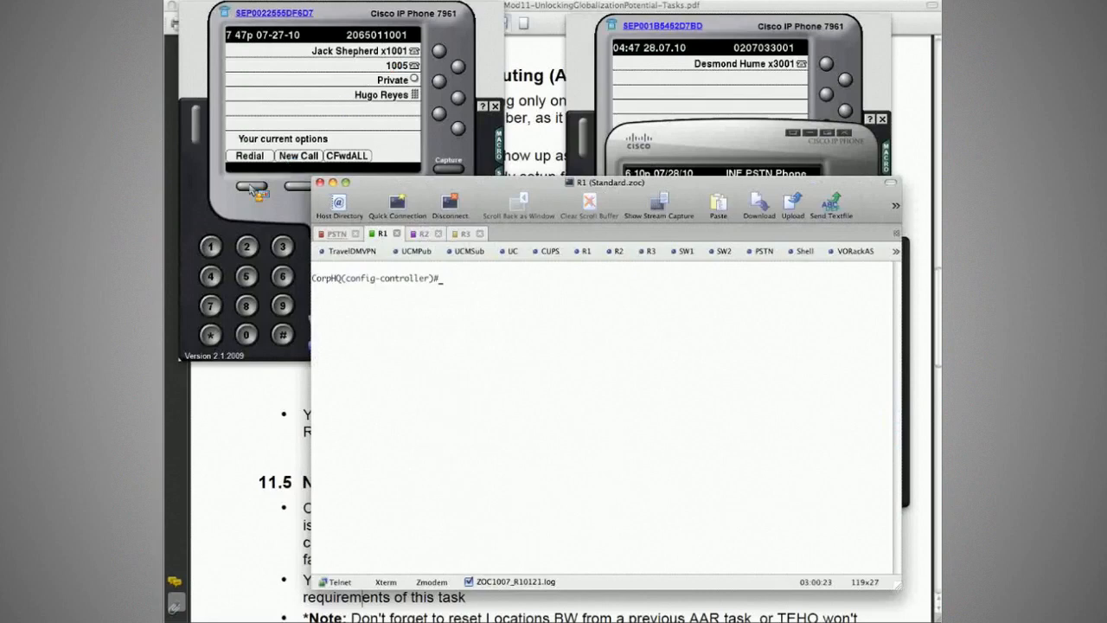
{"action": "left_click", "coordinate": [253, 188]}
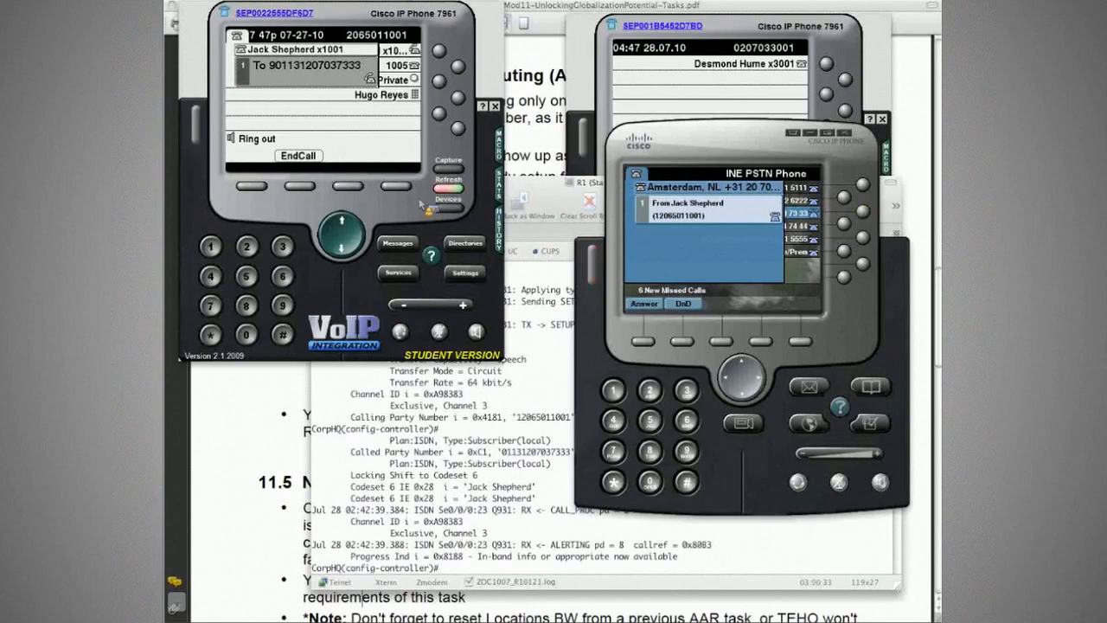
{"action": "left_click", "coordinate": [299, 186]}
{"action": "left_click", "coordinate": [546, 324]}
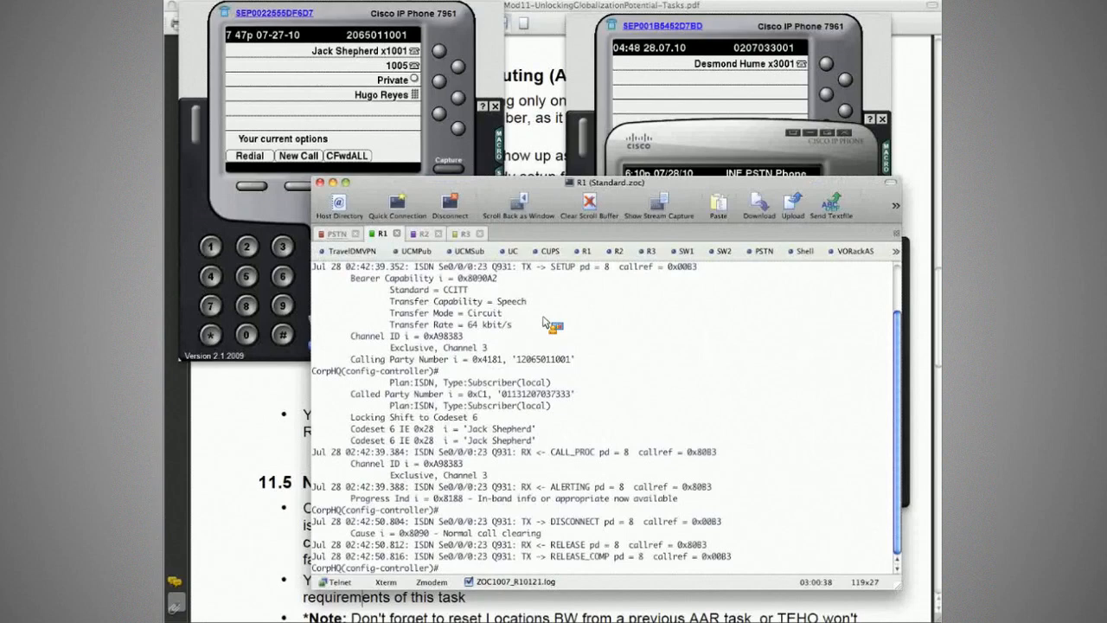
- Clear the R1 output and dial the Seattle PSTN number from the CorpHQ phone
{"action": "key", "text": "super+k"}
{"action": "key", "text": "ctrl+Tab"}
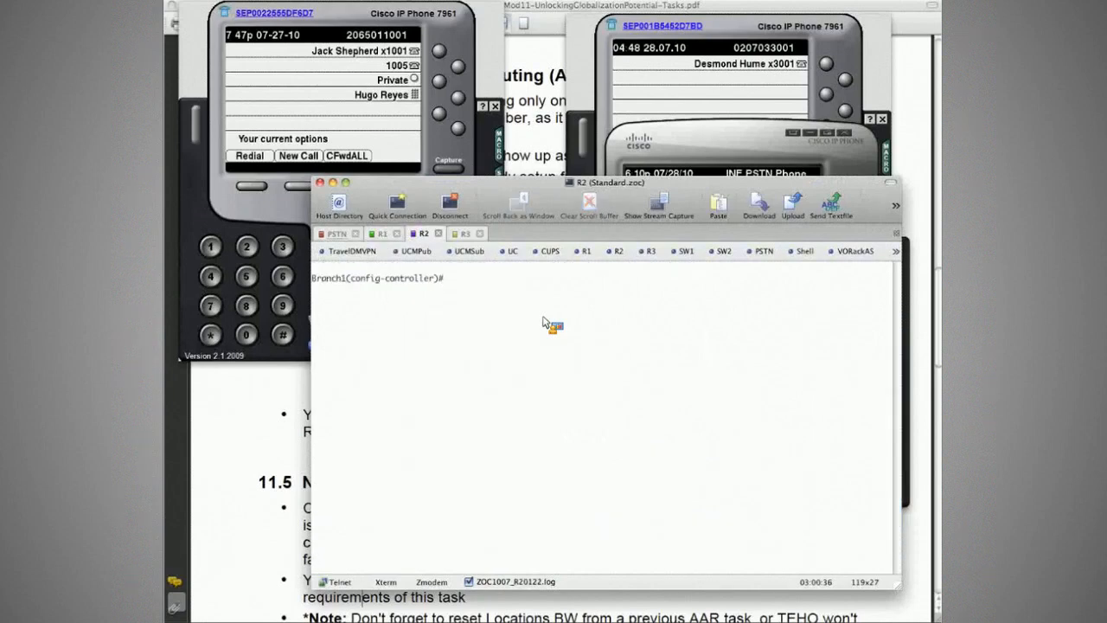
{"action": "key", "text": "ctrl+Tab"}
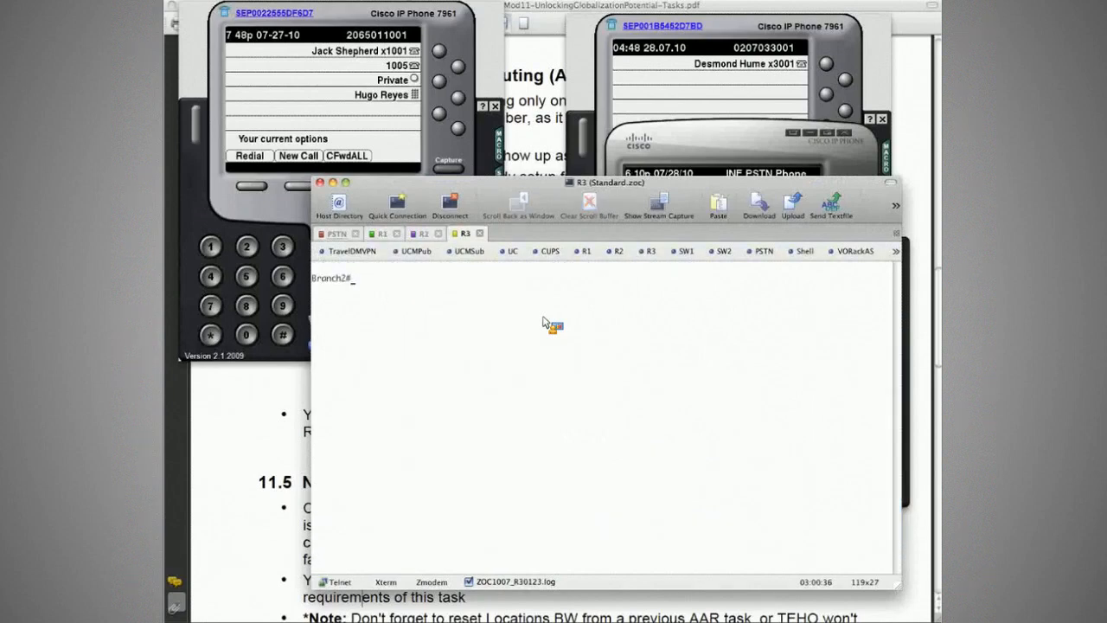
{"action": "left_click", "coordinate": [361, 99]}
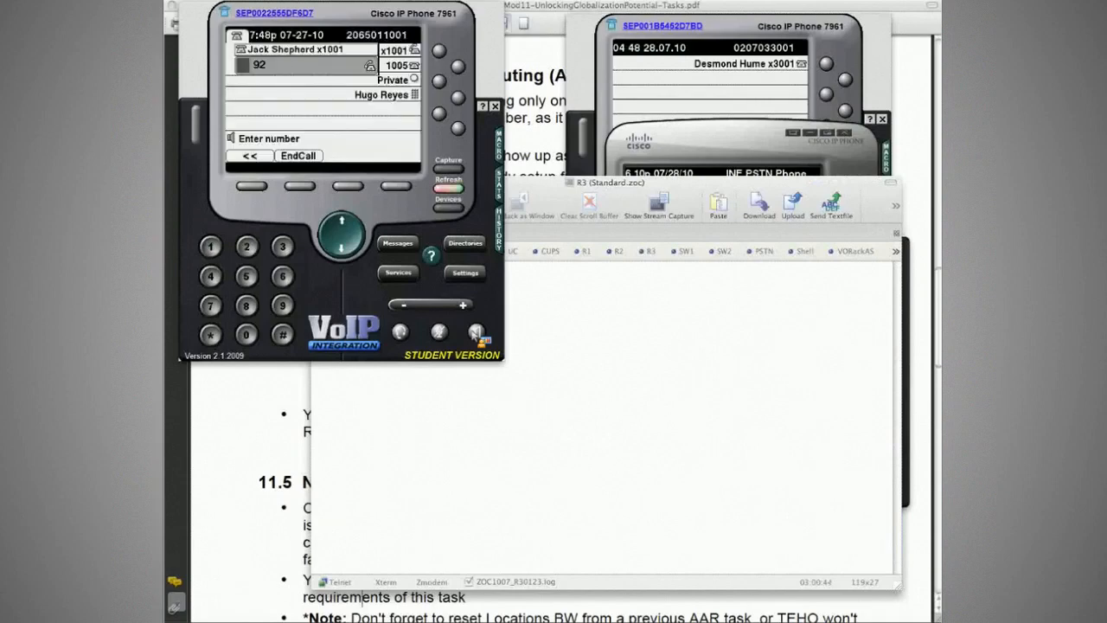
{"action": "type", "text": "065015111"}
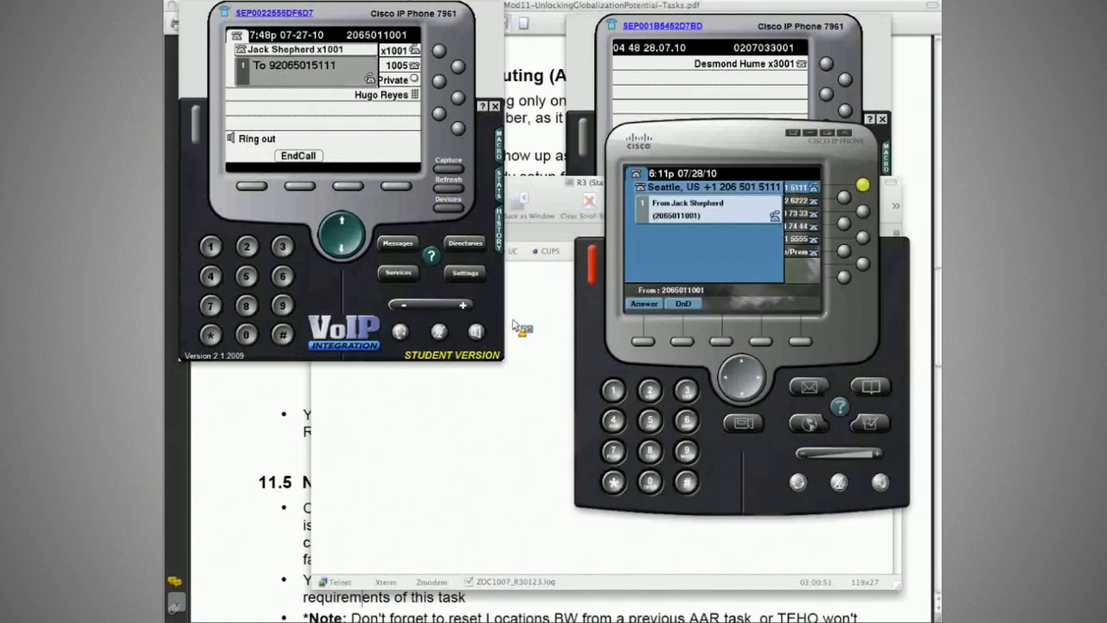
- Examine the Seattle call's Q931 messages in the R1 session, copying the called and calling party numbers
{"action": "left_click", "coordinate": [515, 327]}
{"action": "key", "text": "super+2"}
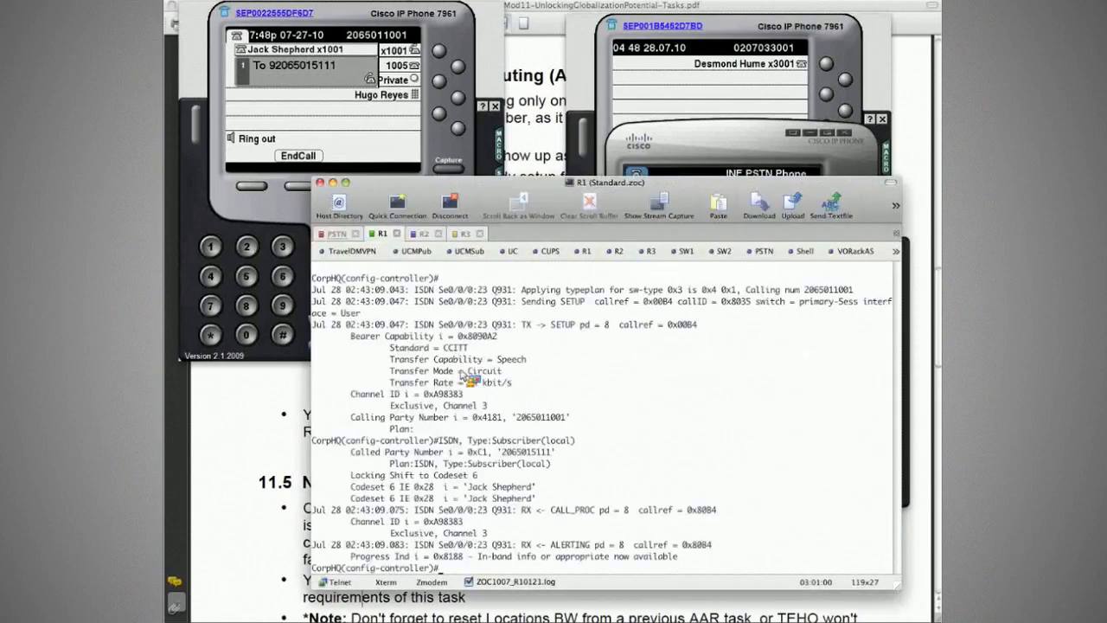
{"action": "left_click_drag", "start_coordinate": [502, 452], "coordinate": [548, 456]}
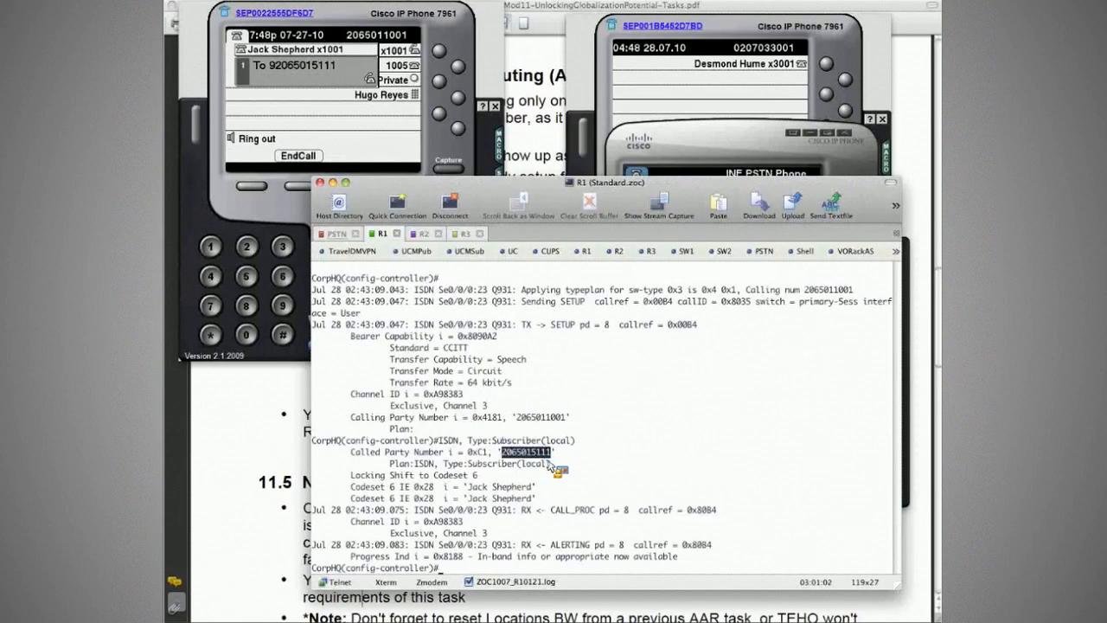
{"action": "key", "text": "super+c"}
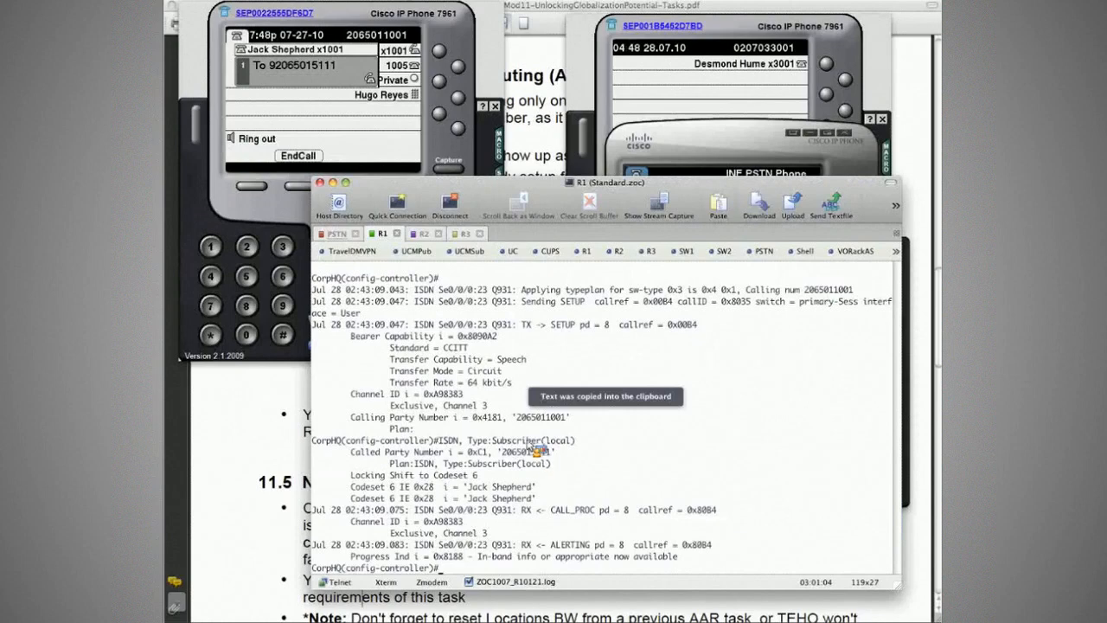
{"action": "left_click_drag", "start_coordinate": [516, 417], "coordinate": [567, 422]}
{"action": "key", "text": "super+c"}
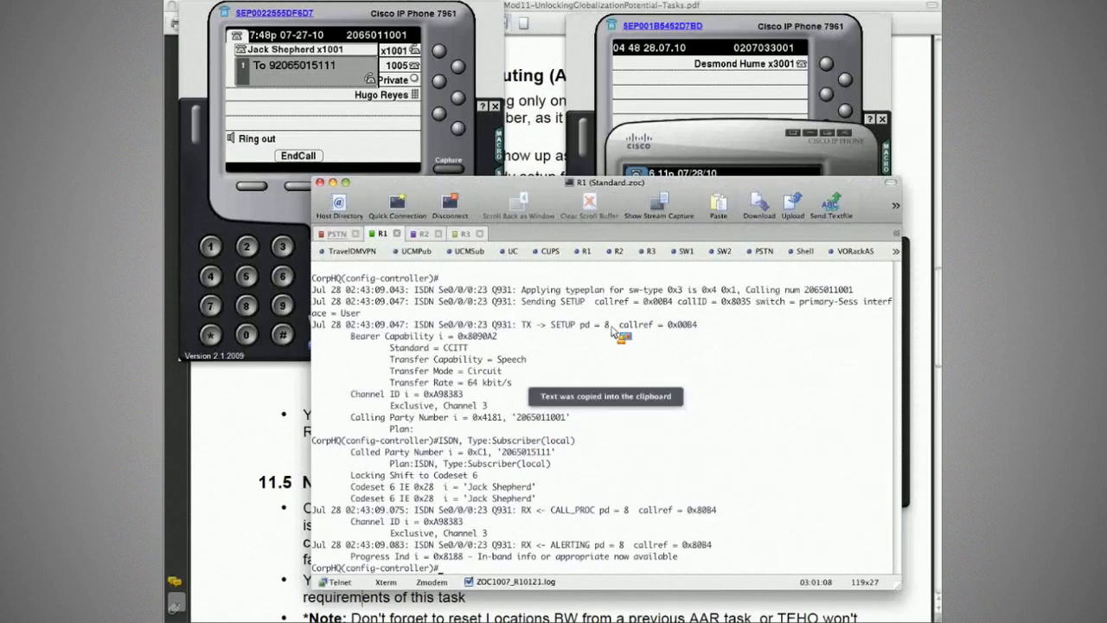
- Check the incoming Seattle call's caller ID on the PSTN phone and end the call from the CorpHQ phone
{"action": "left_click", "coordinate": [722, 147]}
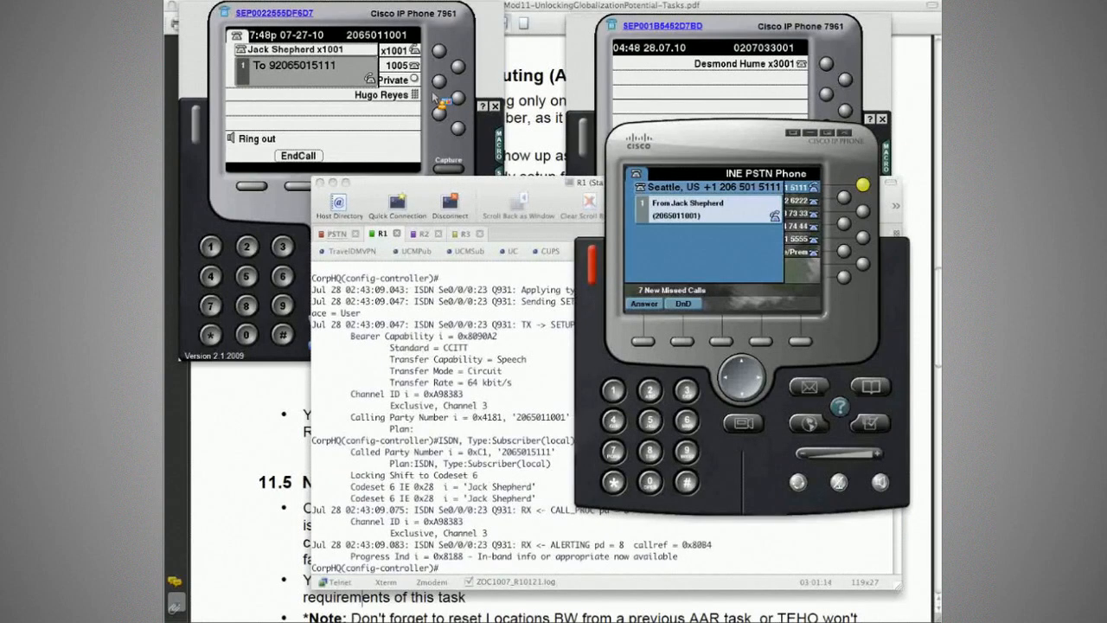
{"action": "left_click", "coordinate": [441, 102]}
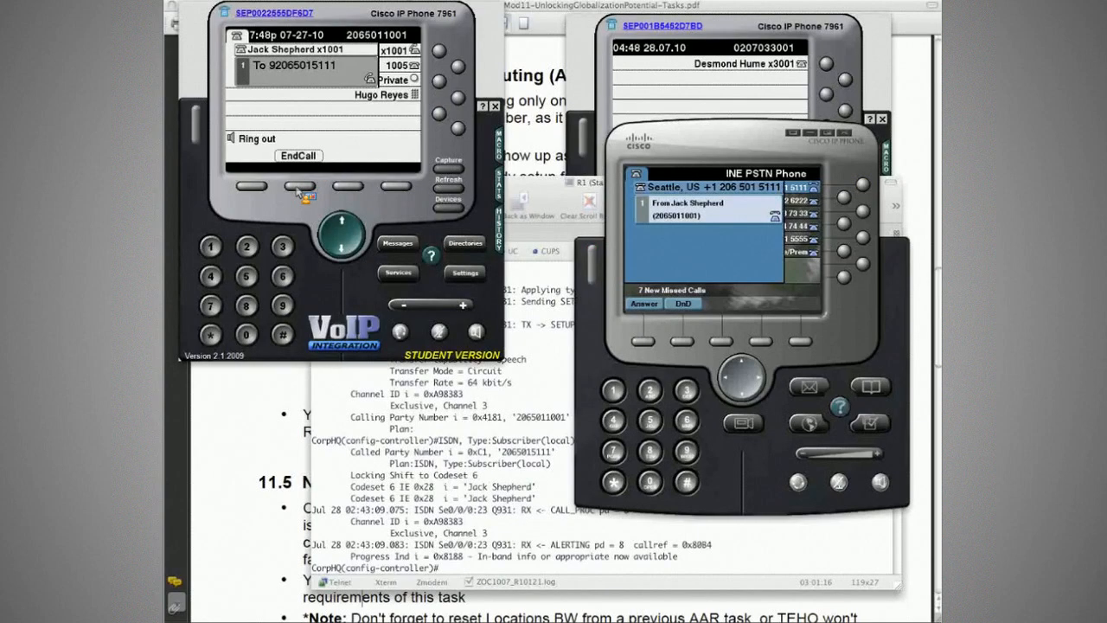
{"action": "left_click", "coordinate": [300, 187]}
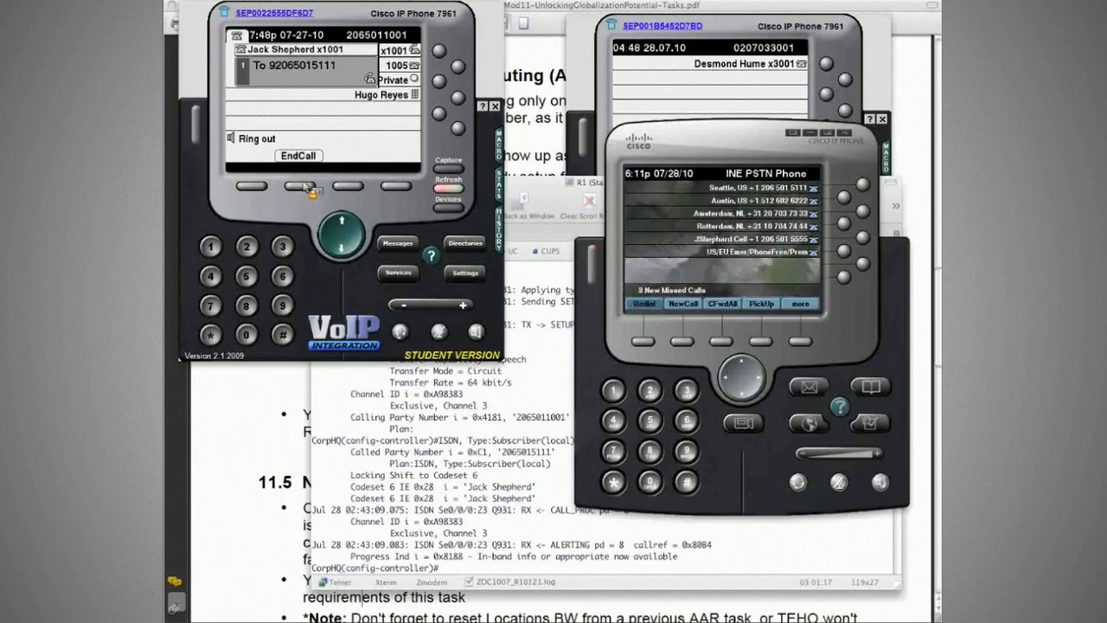
- Shut down the CorpHQ router's T1 controller again in the R1 session
{"action": "left_click", "coordinate": [554, 330]}
{"action": "key", "text": "Return"}
{"action": "type", "text": "sh"}
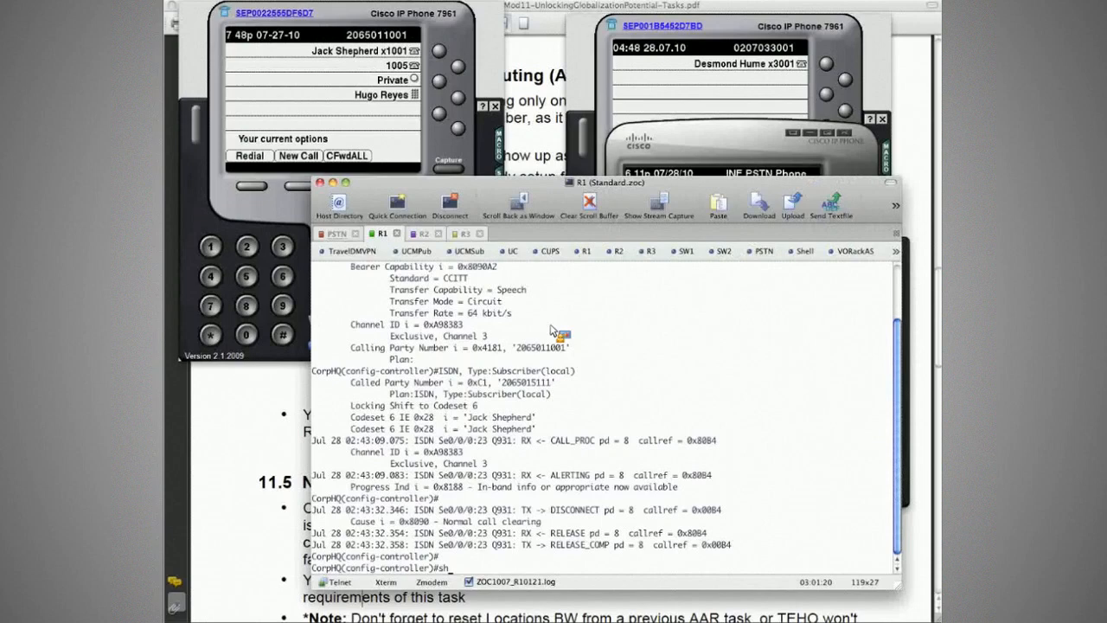
{"action": "type", "text": "ut"}
{"action": "key", "text": "Return"}
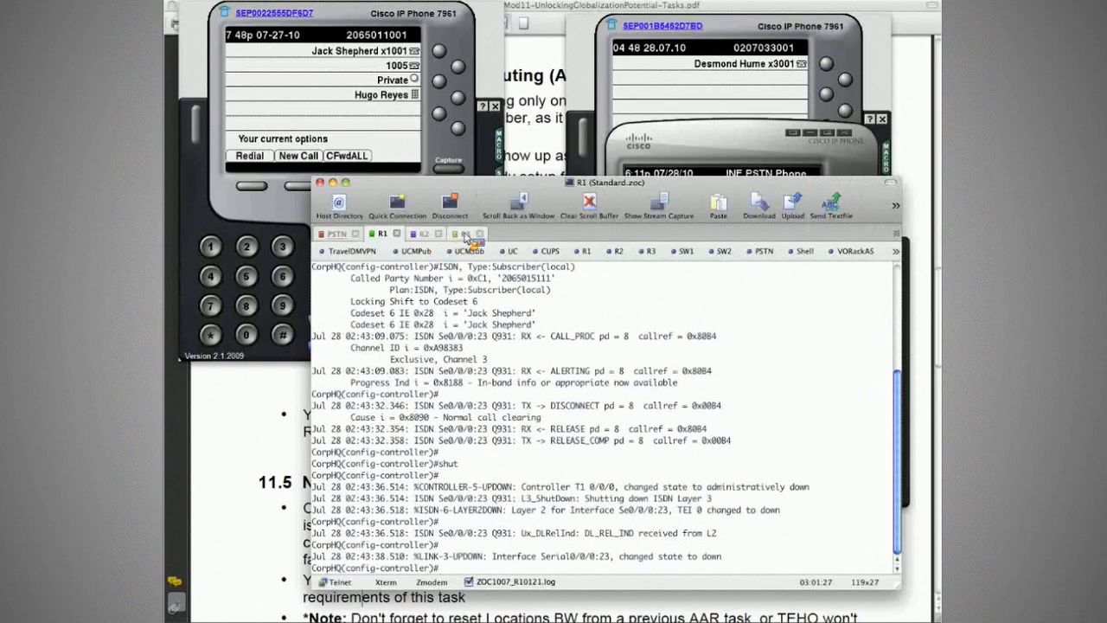
- Redial the Seattle number from the CorpHQ phone, examine the call's Q931 messages in the R3 session and end the call
{"action": "left_click", "coordinate": [465, 237]}
{"action": "key", "text": "super+2"}
{"action": "left_click", "coordinate": [325, 130]}
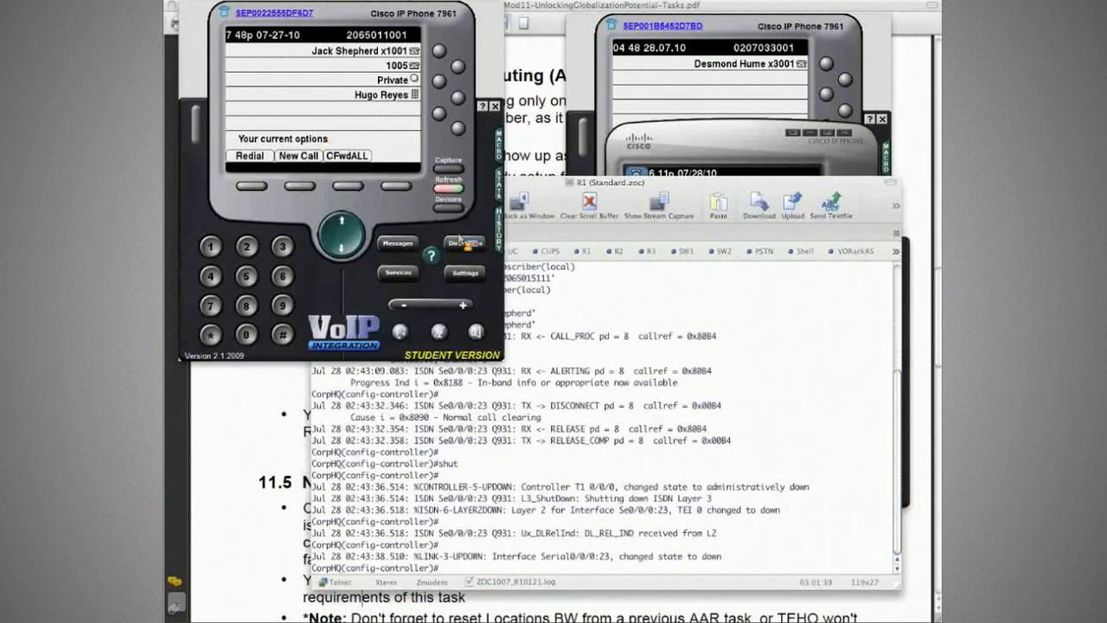
{"action": "left_click", "coordinate": [562, 314]}
{"action": "key", "text": "super+4"}
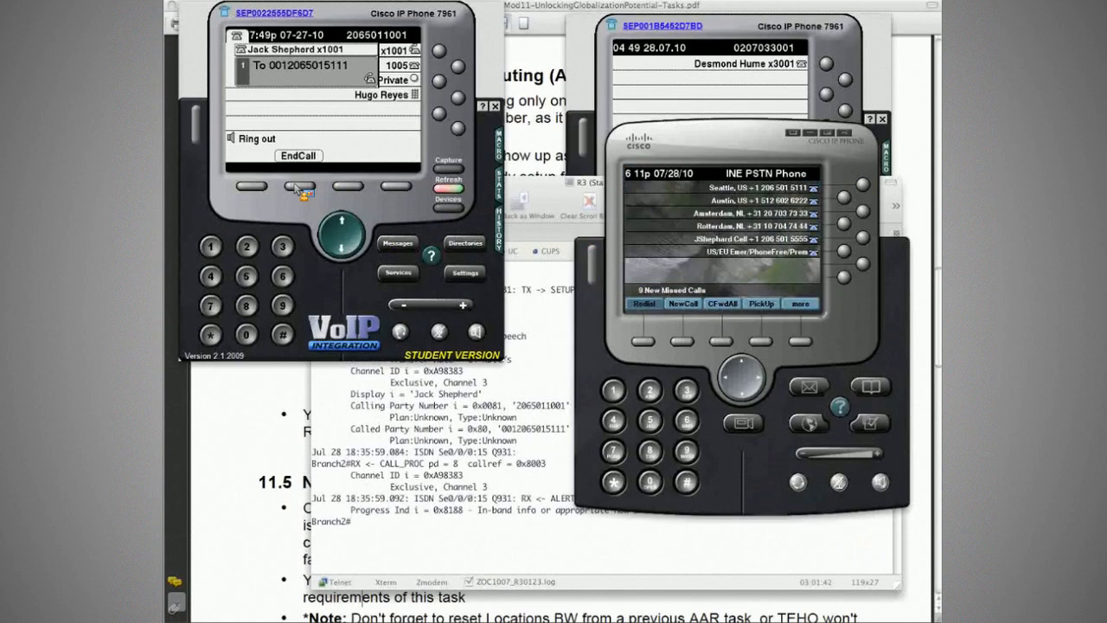
{"action": "left_click", "coordinate": [300, 185]}
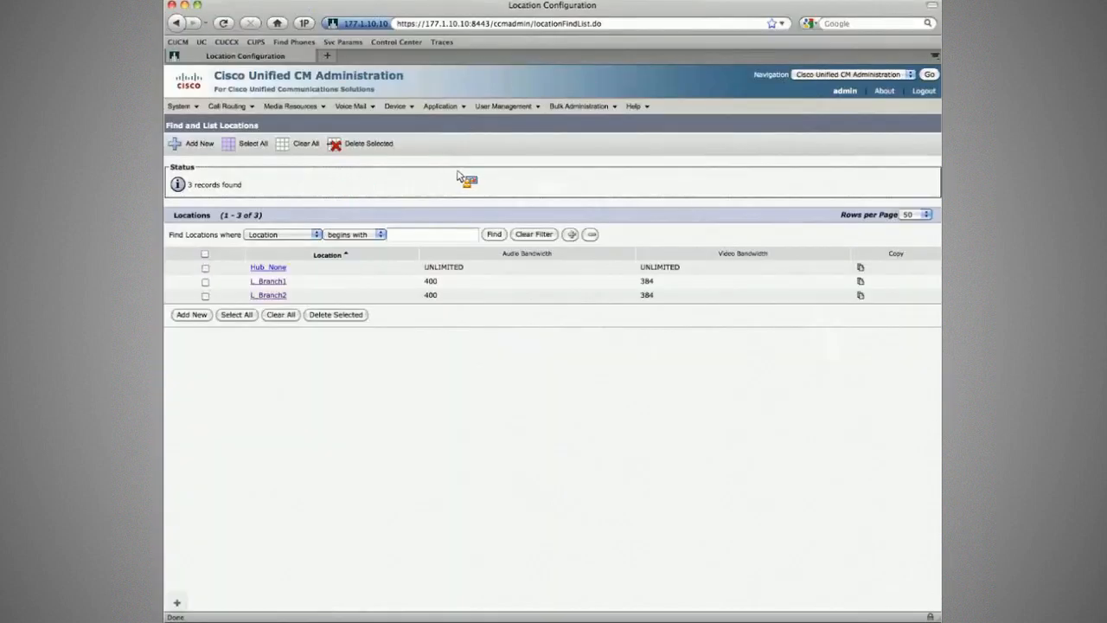
- Open the Branch2 MGCP E1 port gateway and check its calling party transformation CSS for outbound calls
{"action": "mouse_move", "coordinate": [395, 106]}
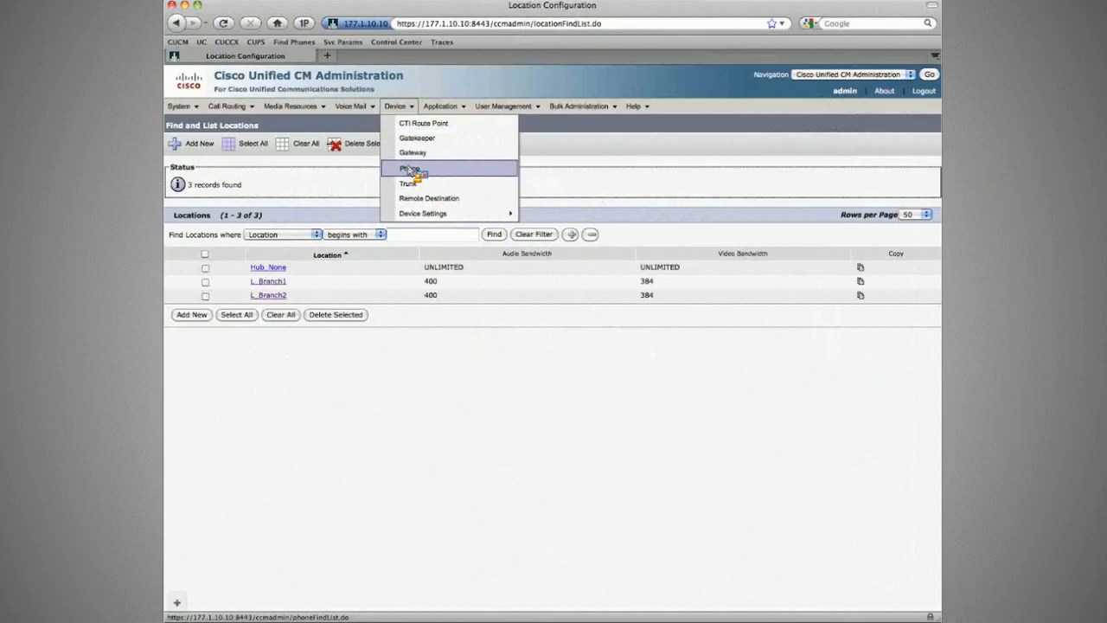
{"action": "left_click", "coordinate": [413, 155]}
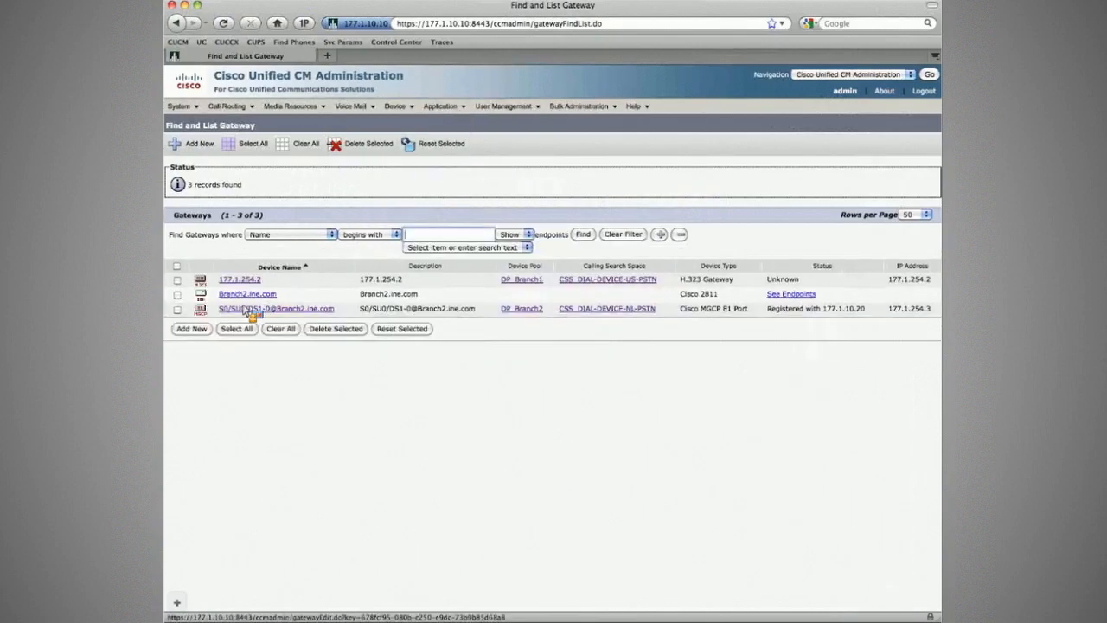
{"action": "left_click", "coordinate": [248, 310]}
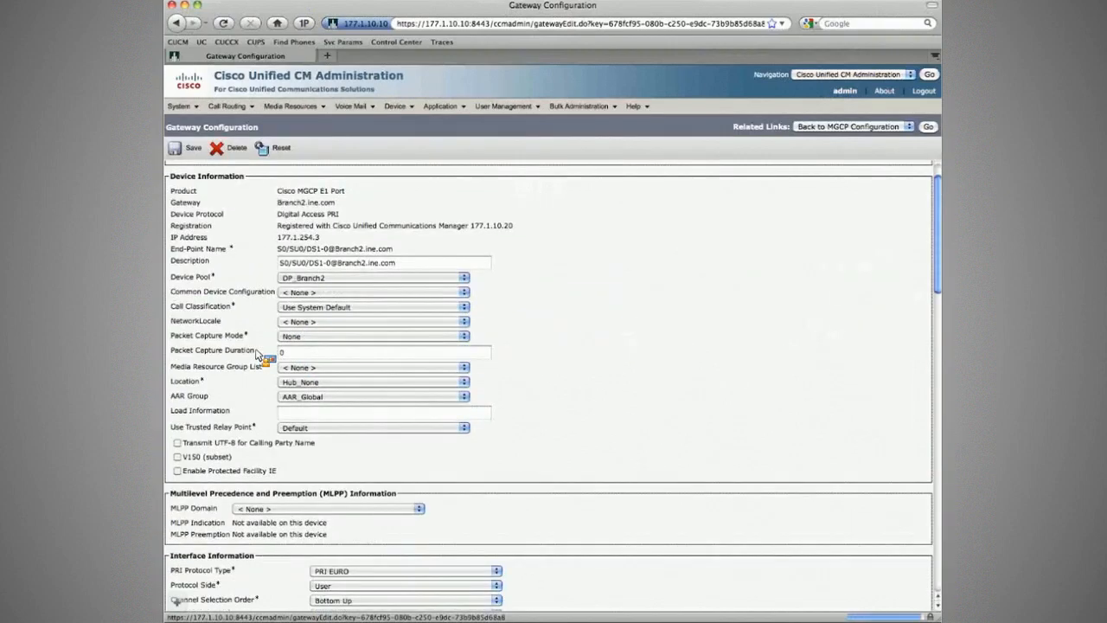
{"action": "scroll", "coordinate": [259, 353], "scroll_direction": "down", "scroll_amount": 10}
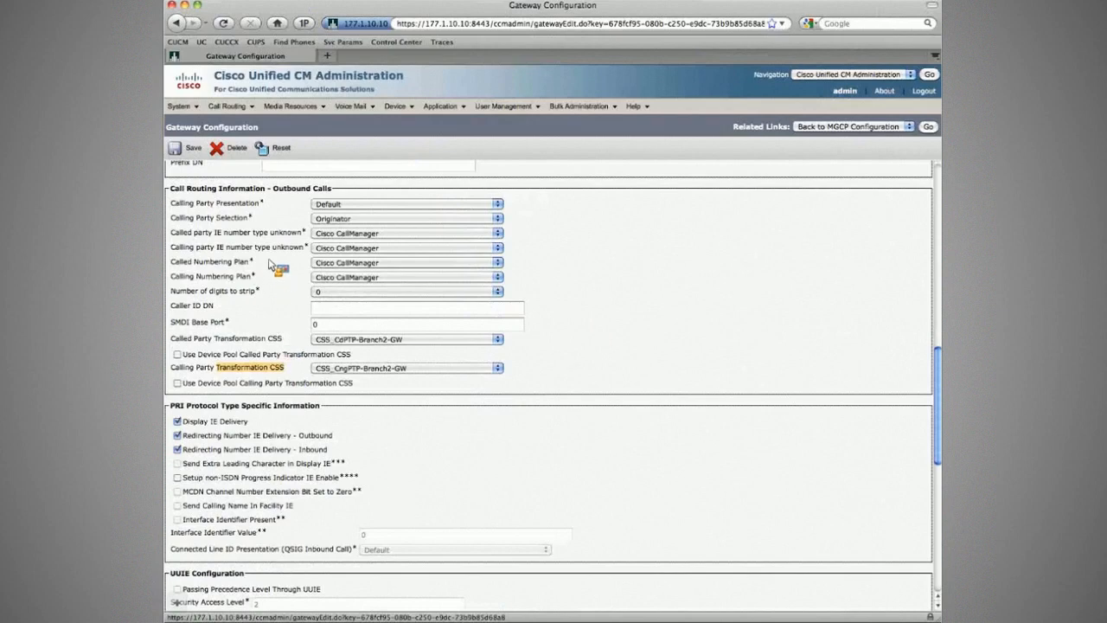
- List all existing calling party transformation patterns
{"action": "mouse_move", "coordinate": [229, 107]}
{"action": "mouse_move", "coordinate": [277, 377]}
{"action": "left_click", "coordinate": [386, 378]}
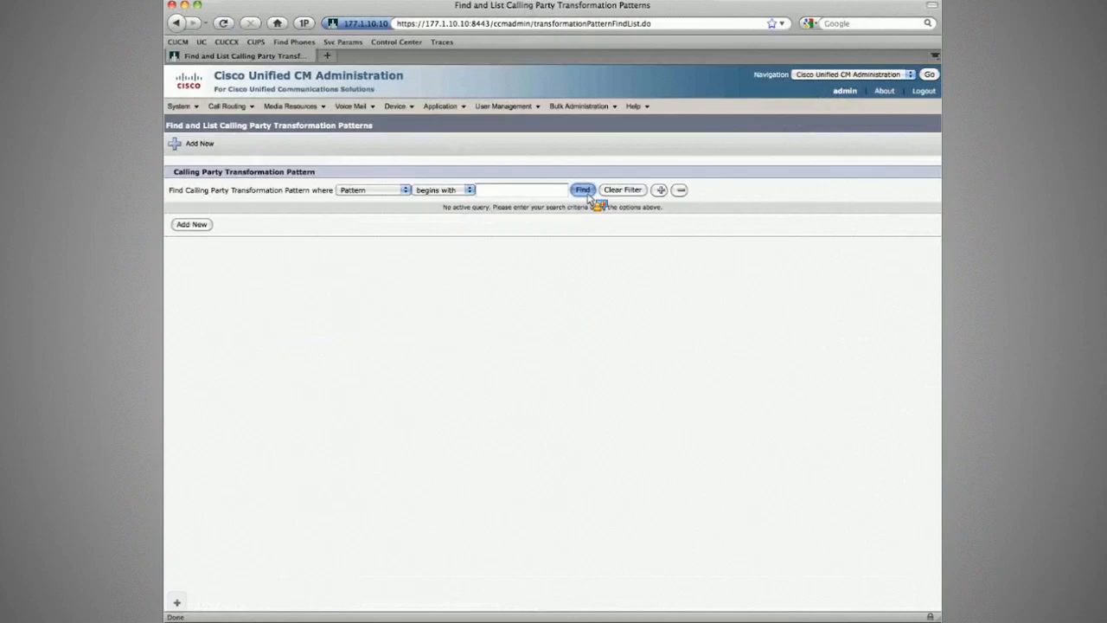
{"action": "left_click", "coordinate": [584, 190]}
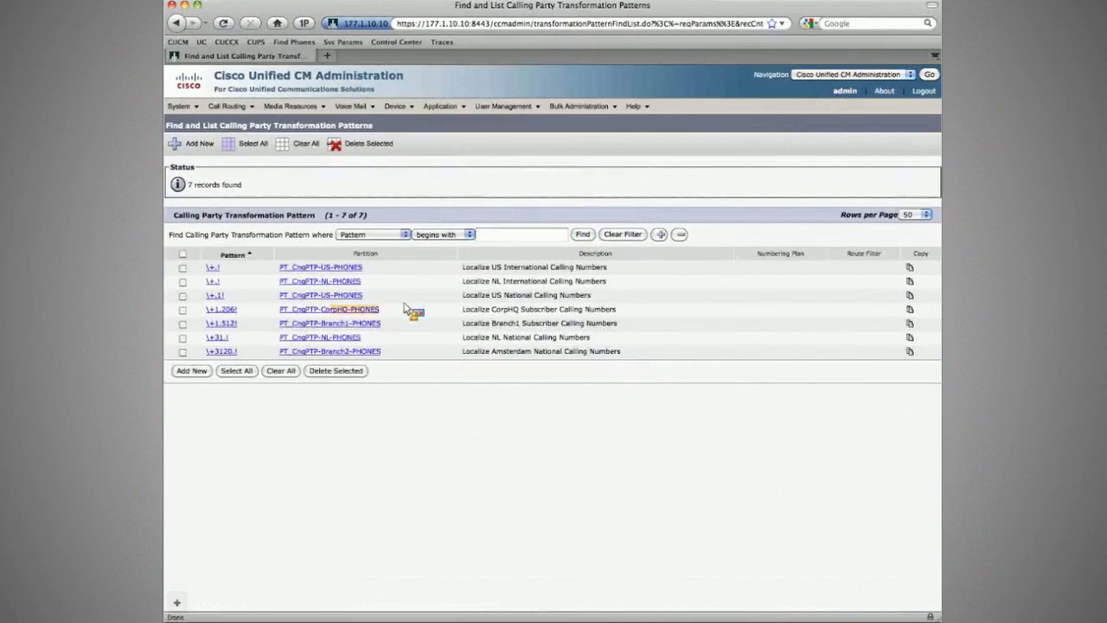
- Add a calling party transformation pattern 2065011XXX in the partition PT_CngPTP-Branch2-GW
{"action": "left_click", "coordinate": [200, 143]}
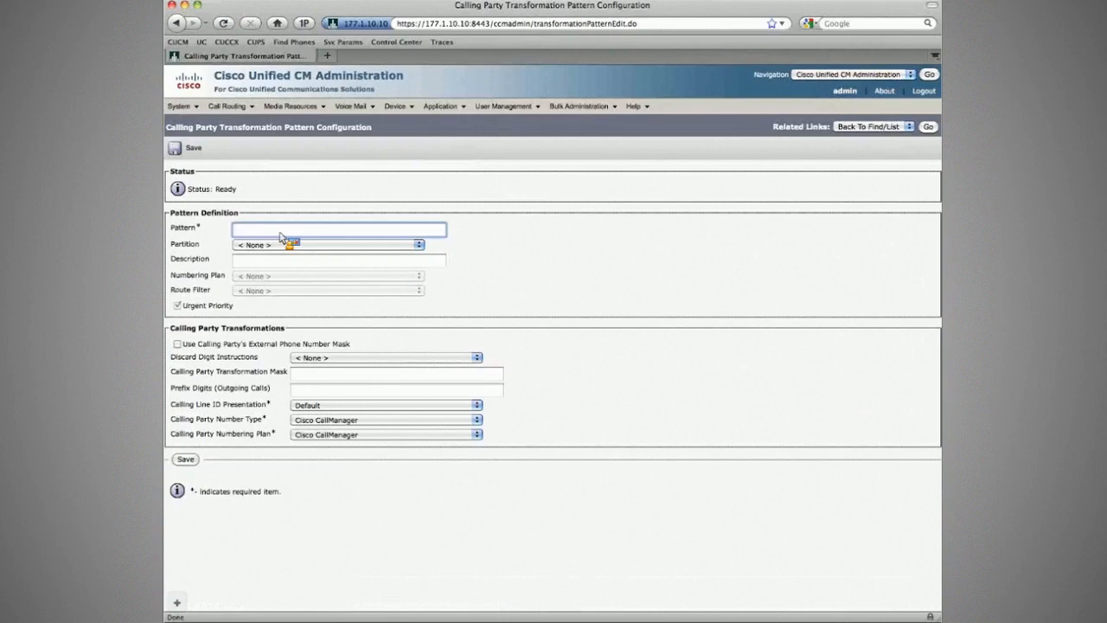
{"action": "type", "text": "206"}
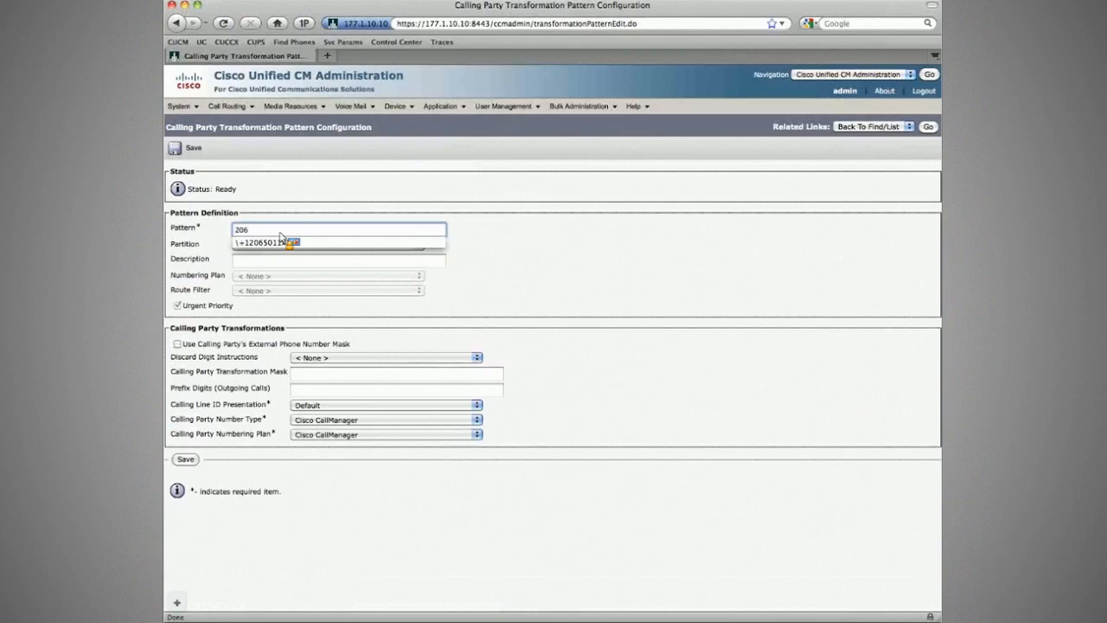
{"action": "type", "text": "5011XXX"}
{"action": "key", "text": "Tab"}
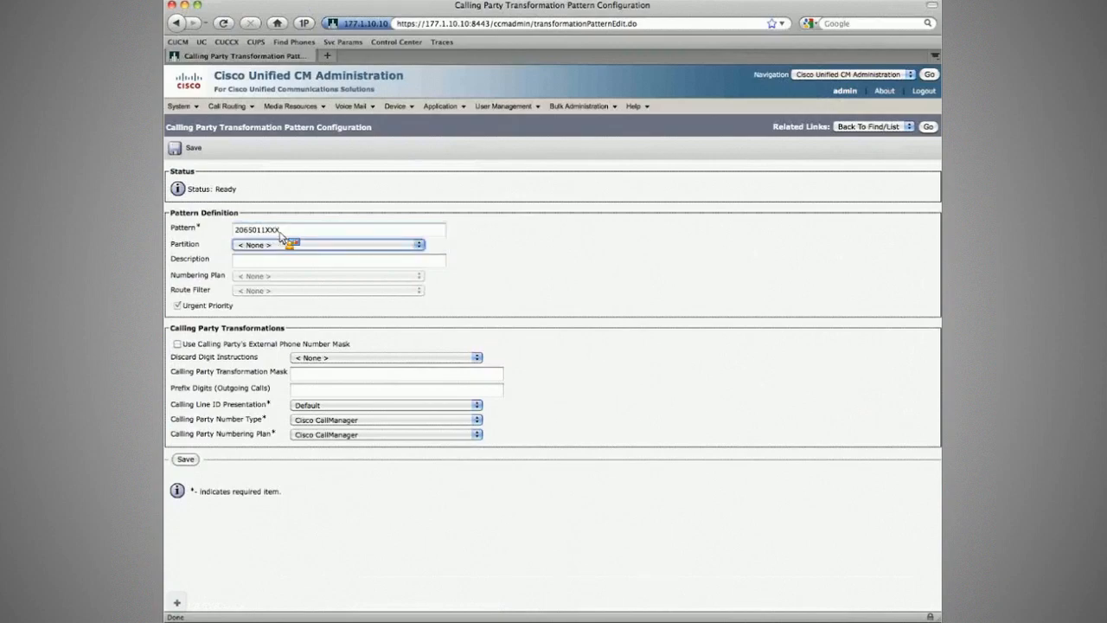
{"action": "left_click", "coordinate": [288, 245]}
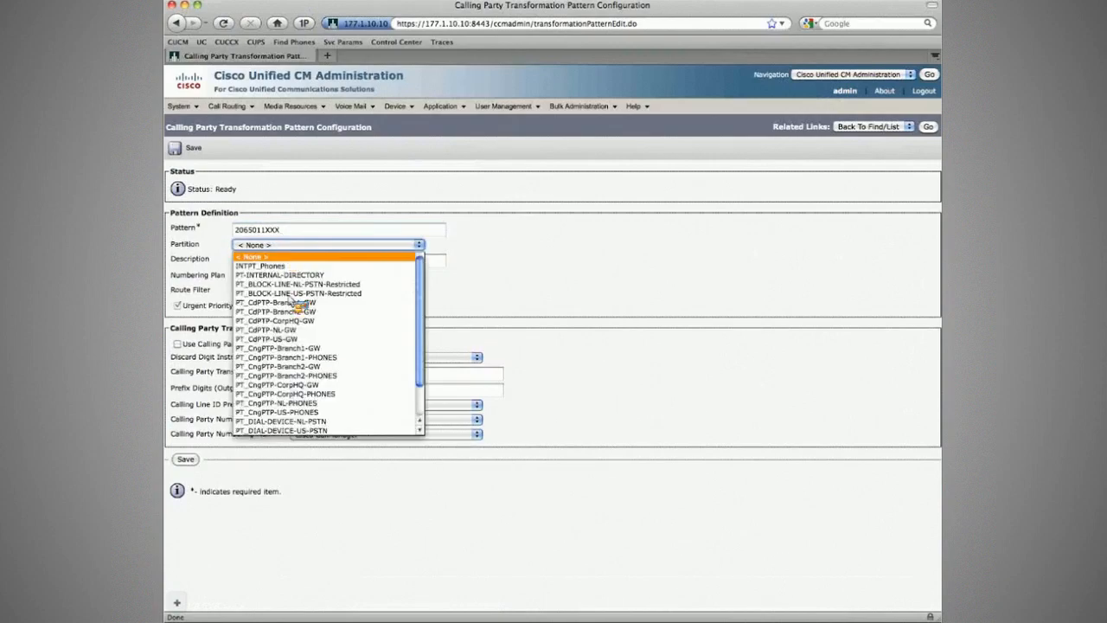
{"action": "left_click", "coordinate": [282, 388]}
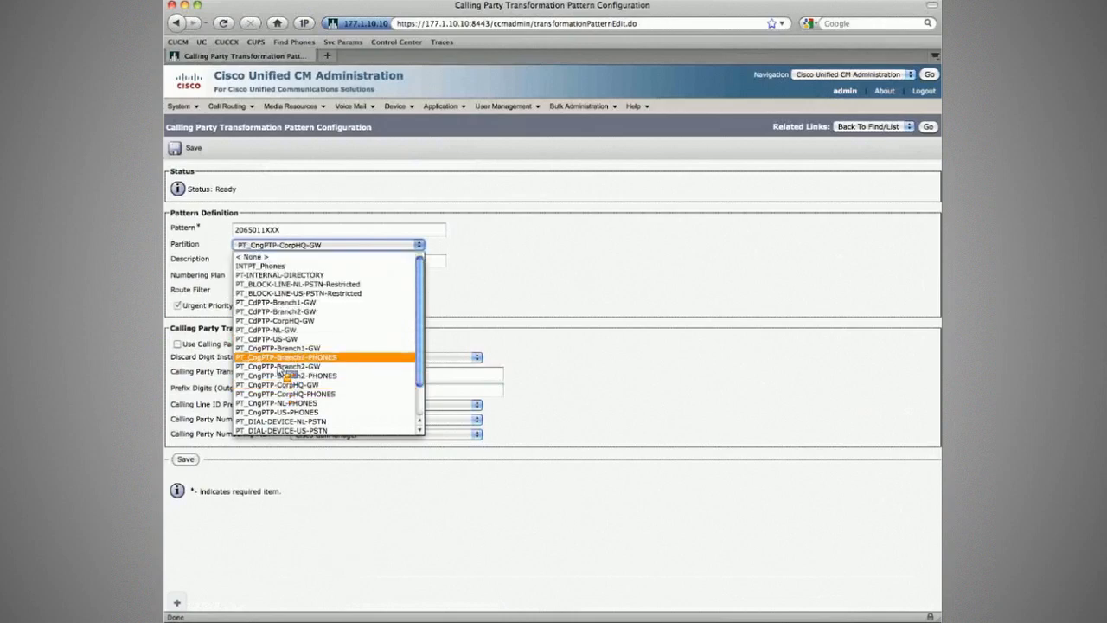
{"action": "left_click", "coordinate": [279, 366]}
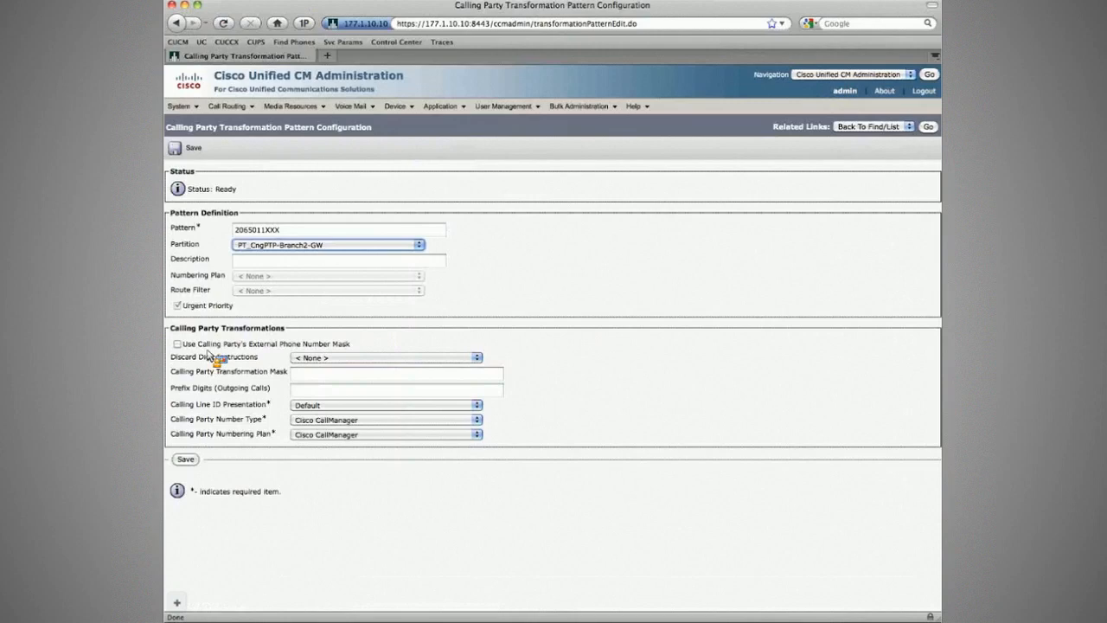
- Set the new pattern's outgoing prefix digits to 1, leaving the external phone number mask unused, and save it
{"action": "left_click", "coordinate": [178, 345]}
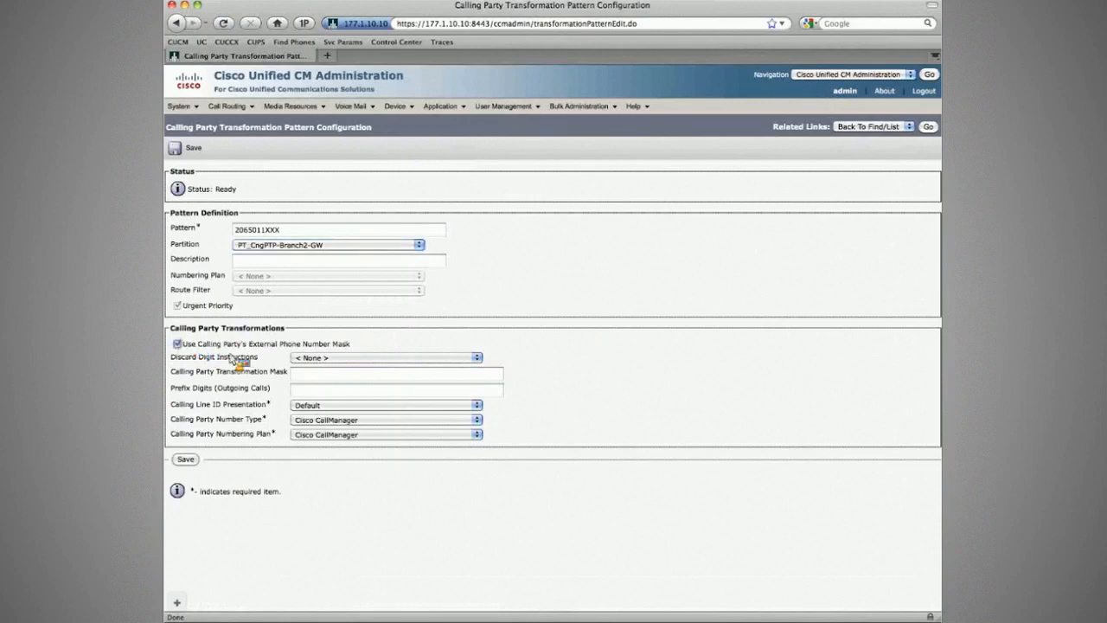
{"action": "left_click", "coordinate": [178, 345]}
{"action": "left_click", "coordinate": [374, 391]}
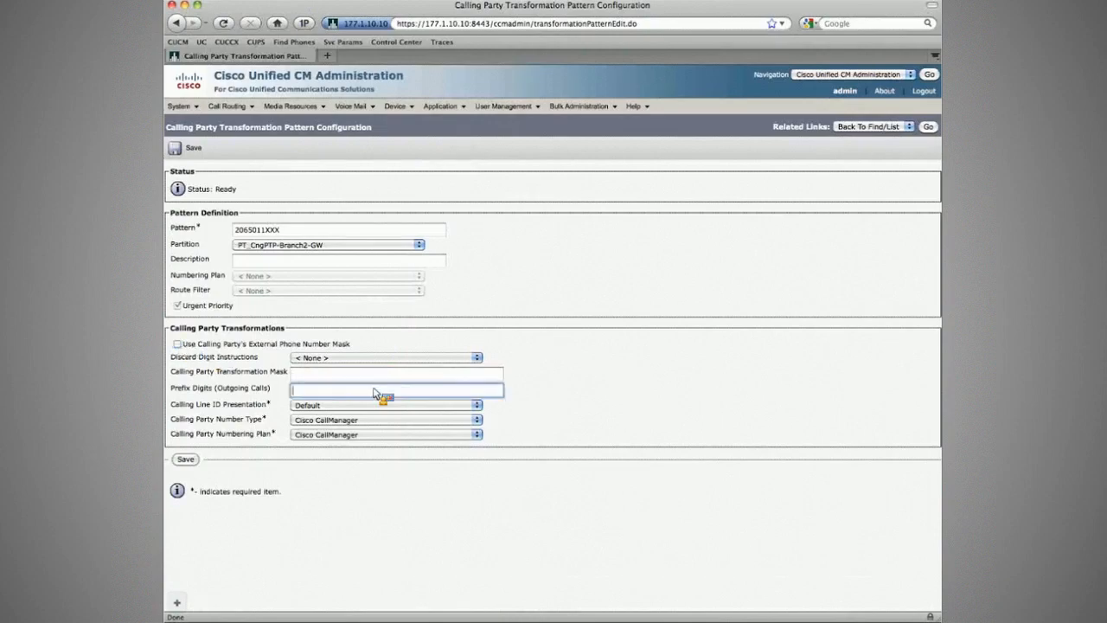
{"action": "type", "text": "1"}
{"action": "left_click", "coordinate": [189, 150]}
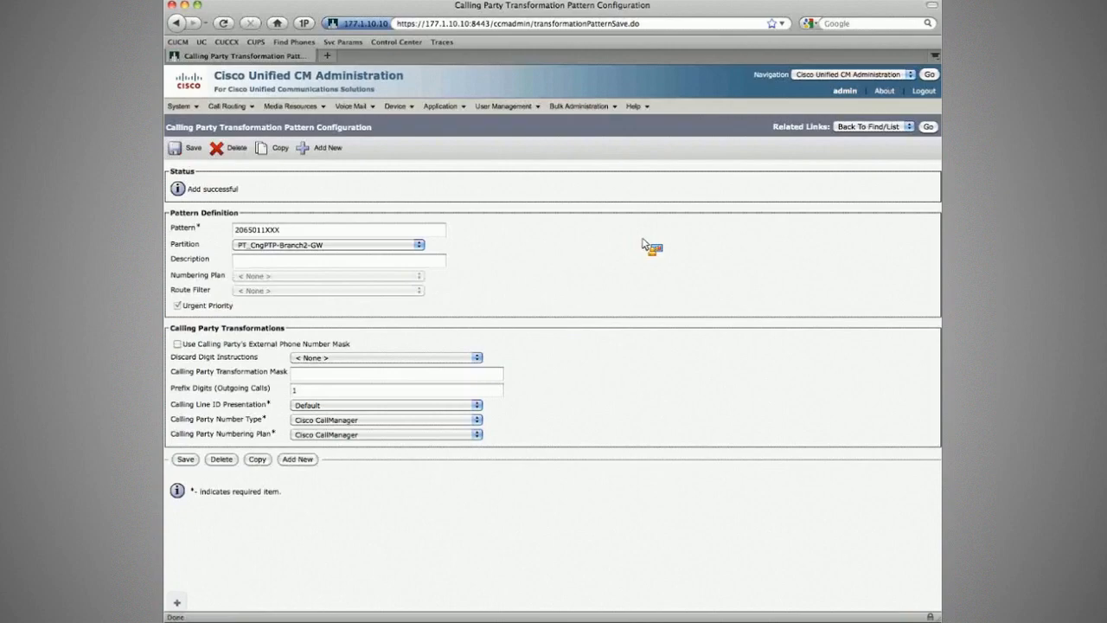
- Redial the Seattle number from the CorpHQ phone and check the calling number in the R3 session's Q931 messages and on the PSTN phone
{"action": "key", "text": "super+Tab"}
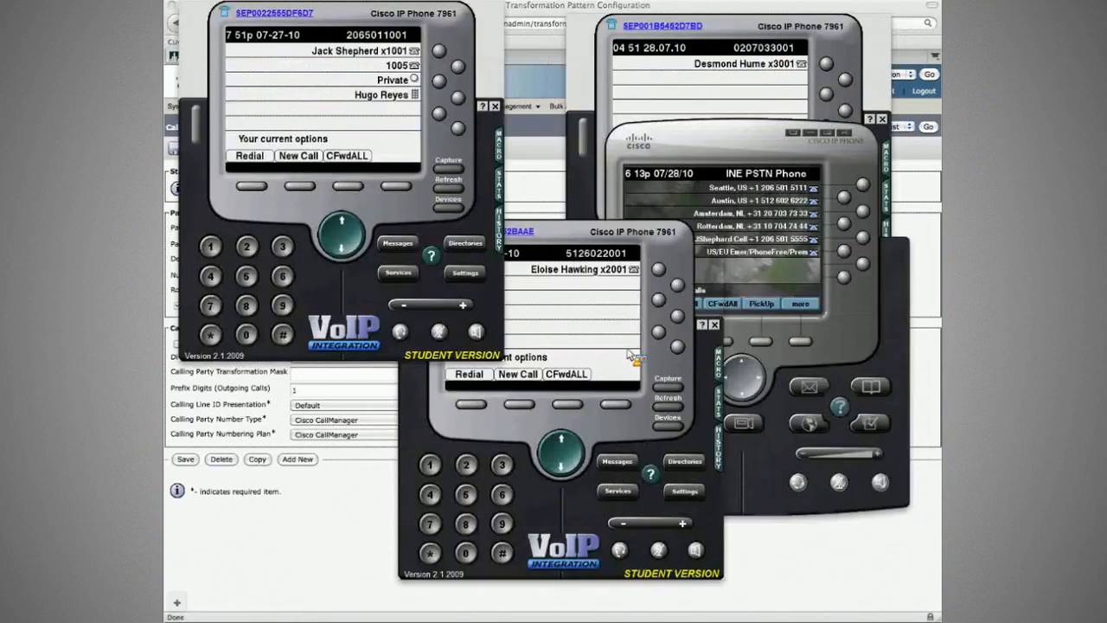
{"action": "key", "text": "super+Tab"}
{"action": "left_click_drag", "start_coordinate": [516, 393], "coordinate": [566, 398]}
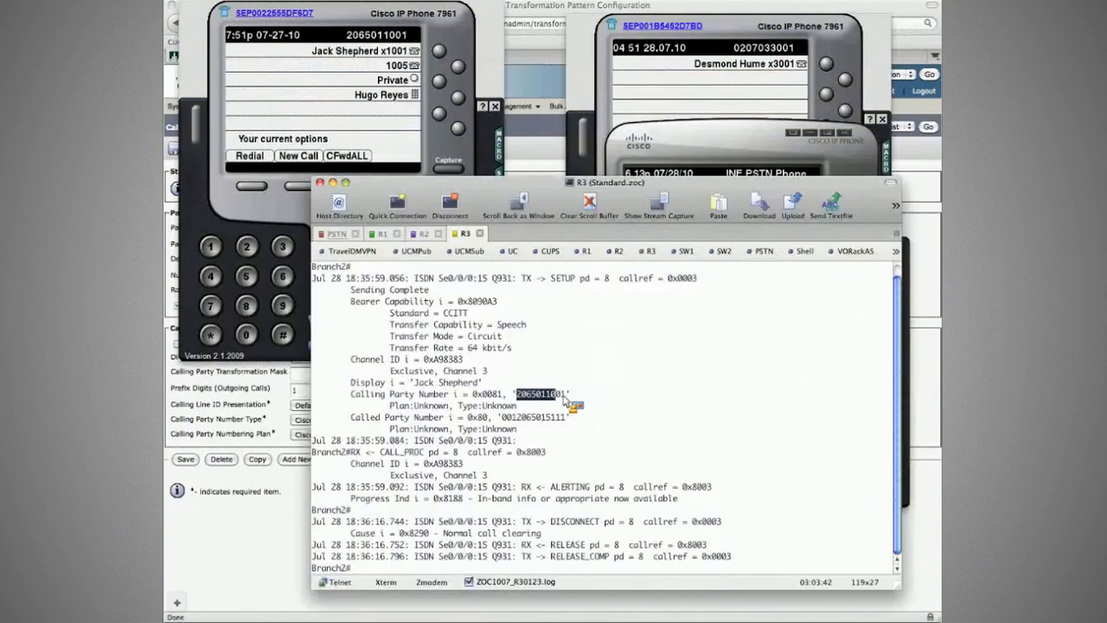
{"action": "key", "text": "super+Tab"}
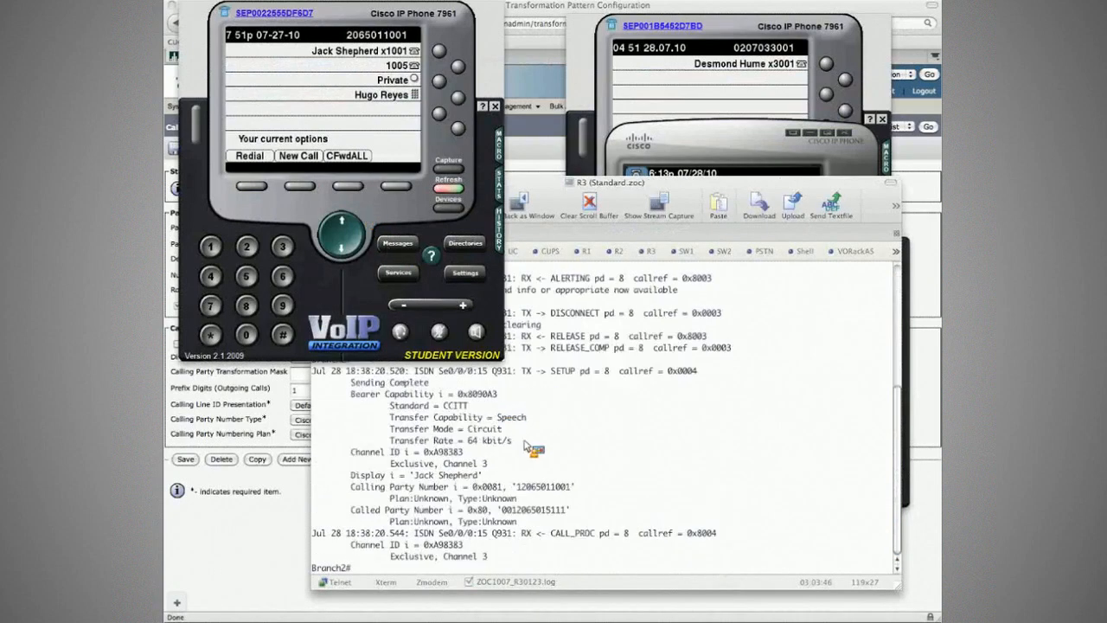
{"action": "left_click", "coordinate": [527, 447]}
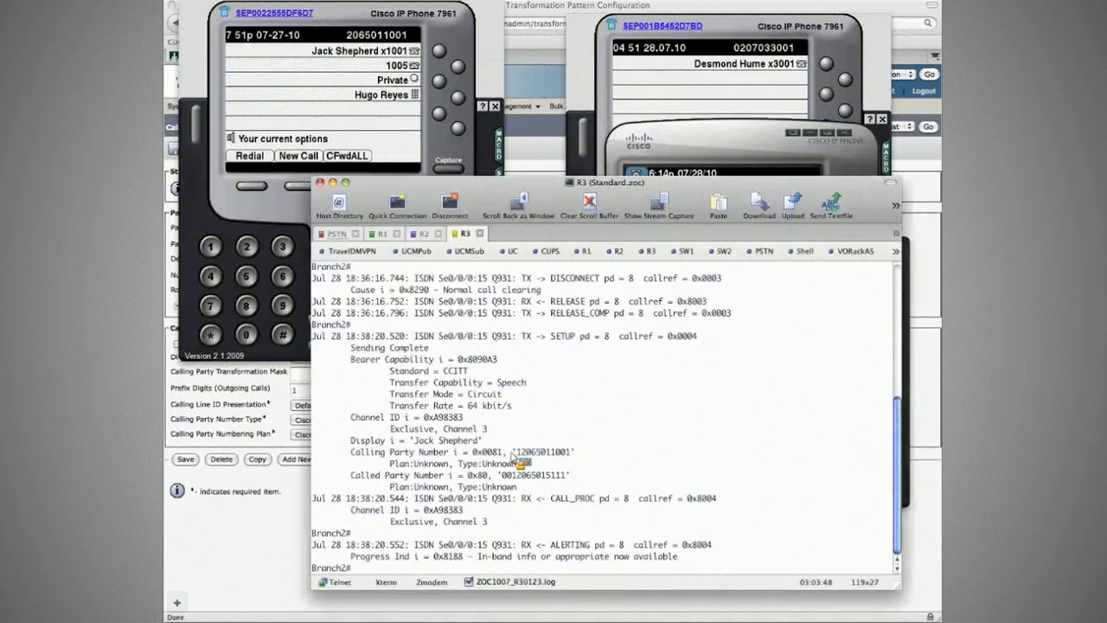
{"action": "double_click", "coordinate": [512, 451]}
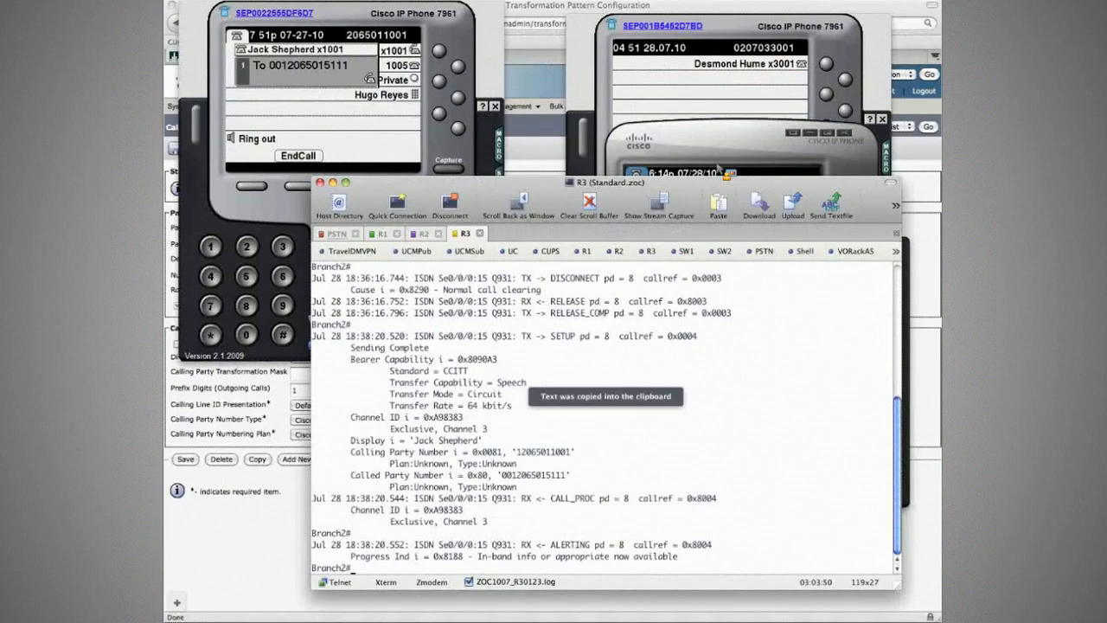
{"action": "left_click", "coordinate": [741, 140]}
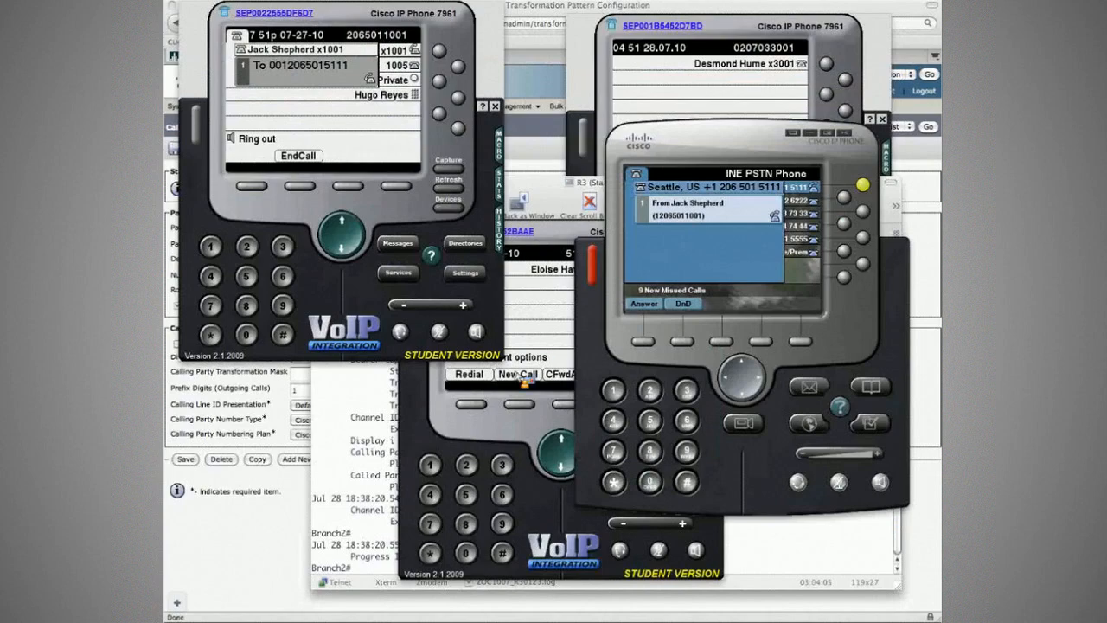
{"action": "key", "text": "super+Tab"}
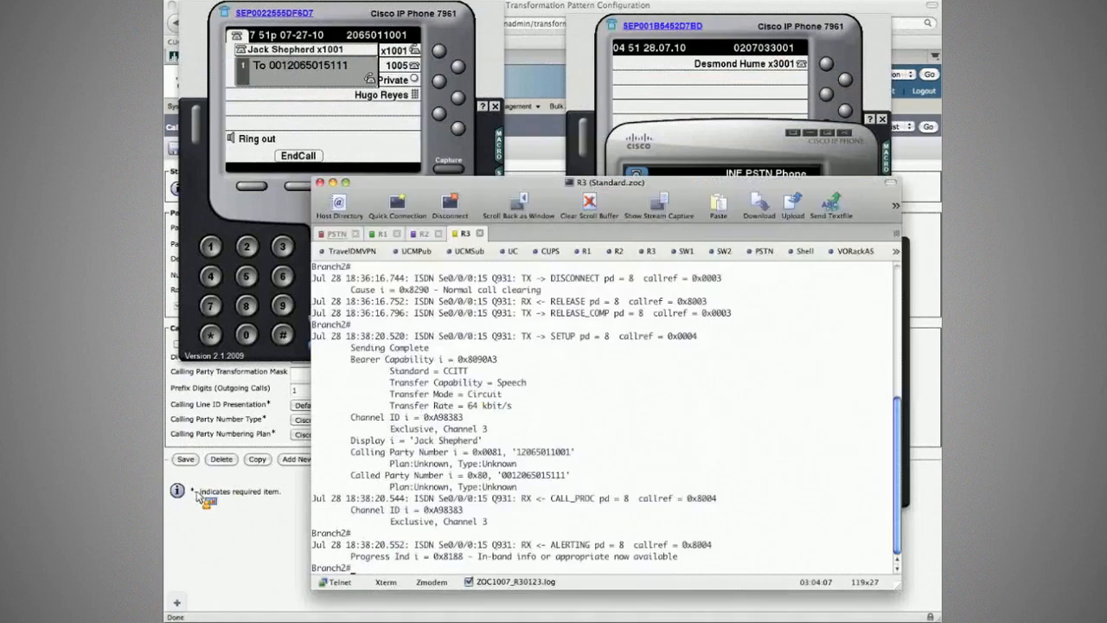
- Copy the saved 2065011XXX transformation pattern, set the copy's pattern to 5126022XXX and save it
{"action": "left_click", "coordinate": [243, 355]}
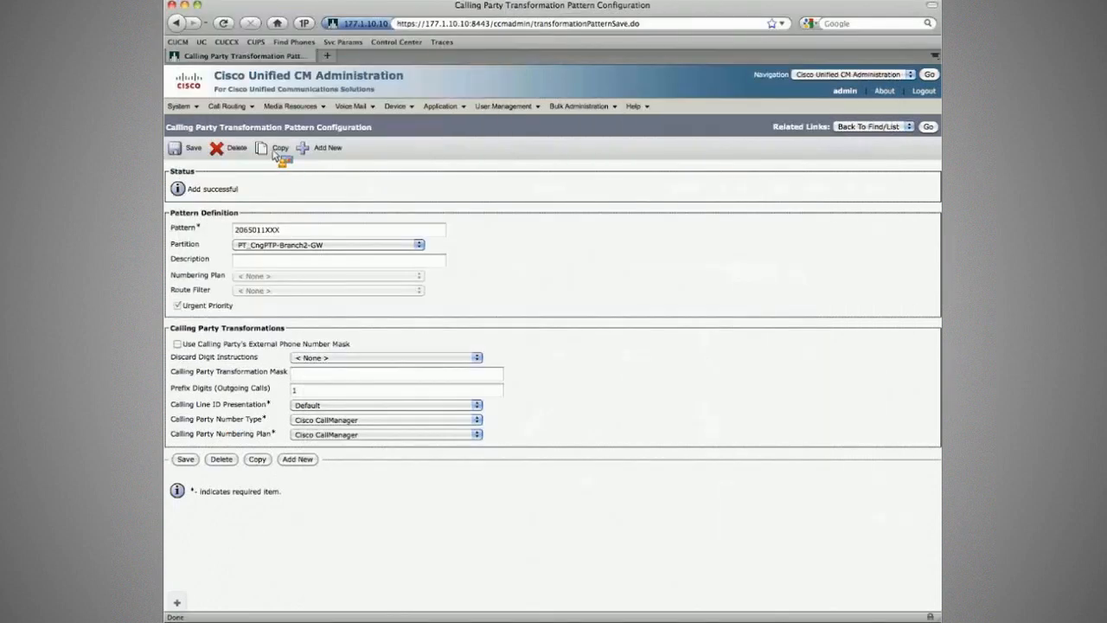
{"action": "left_click", "coordinate": [277, 149]}
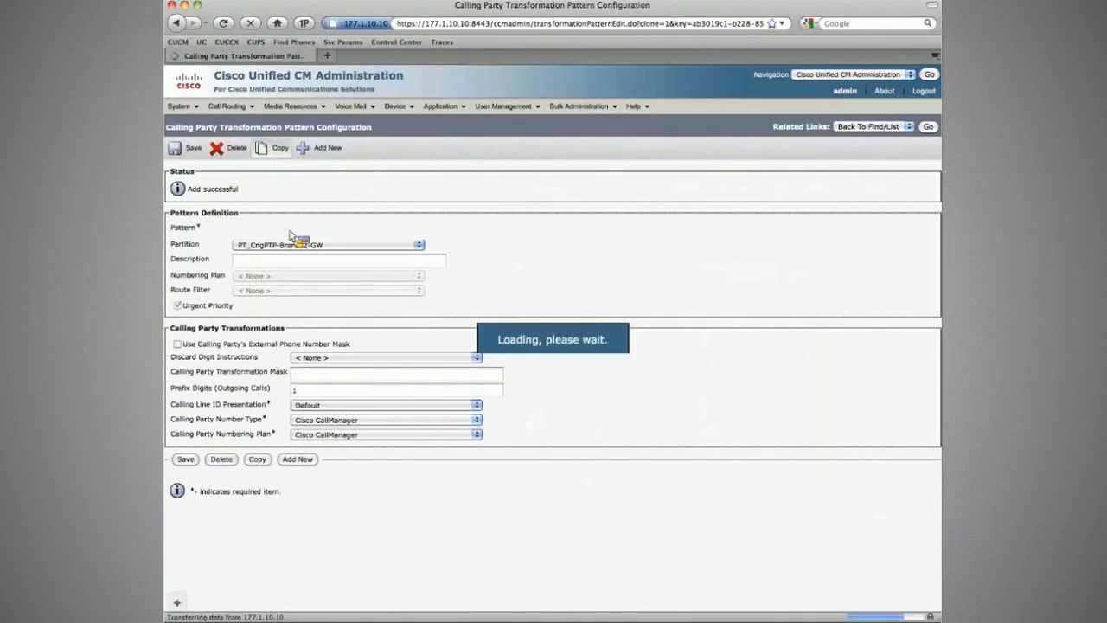
{"action": "double_click", "coordinate": [297, 233]}
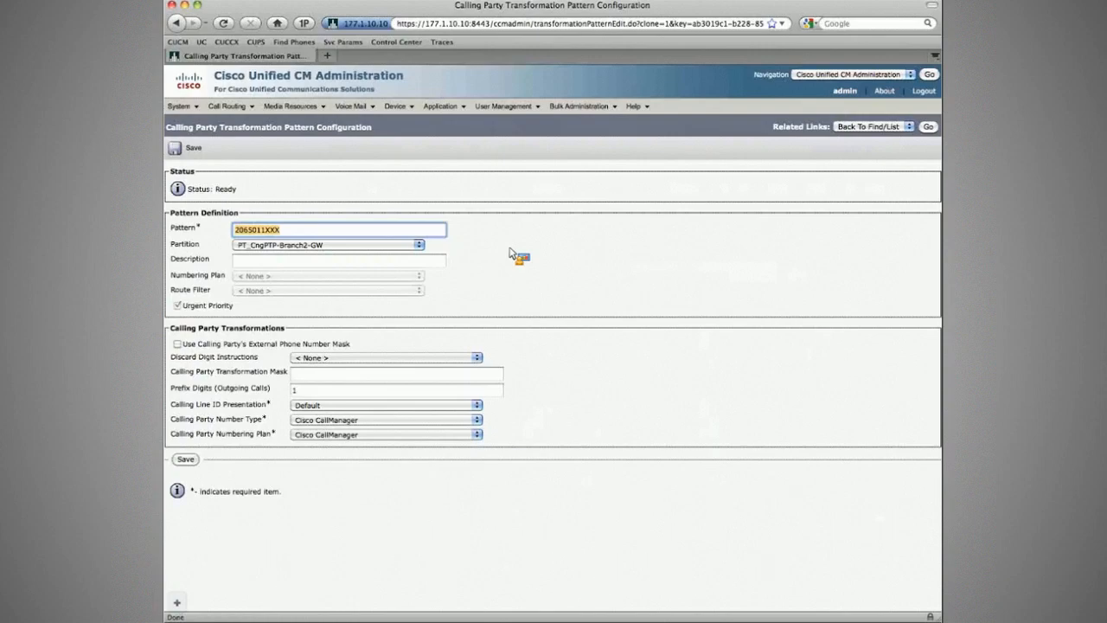
{"action": "type", "text": "501"}
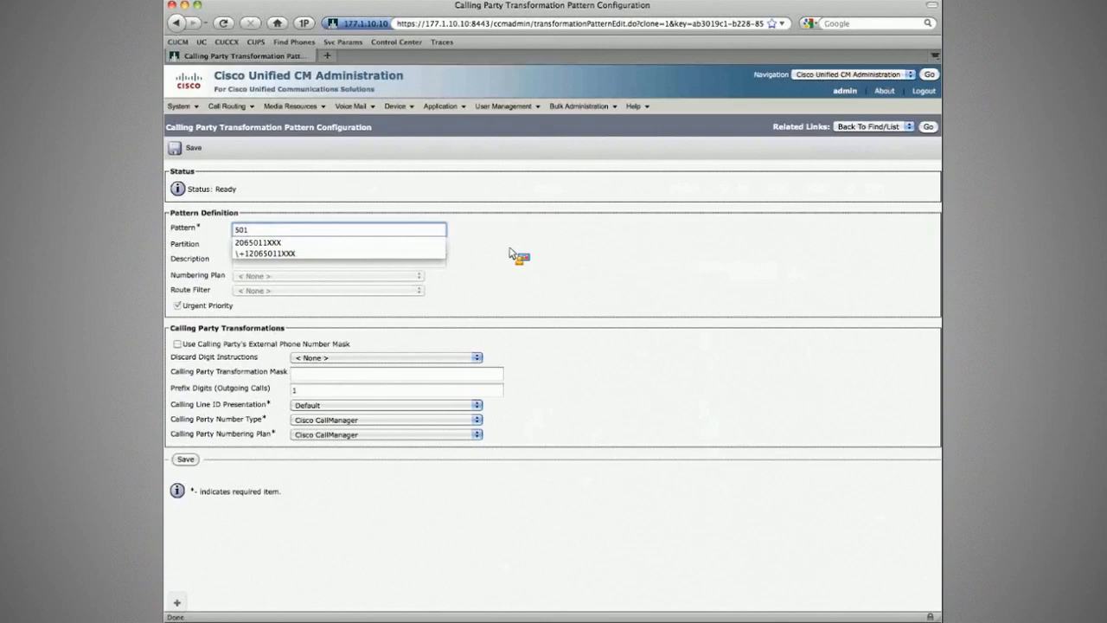
{"action": "key", "text": "BackSpace"}
{"action": "key", "text": "BackSpace"}
{"action": "type", "text": "12"}
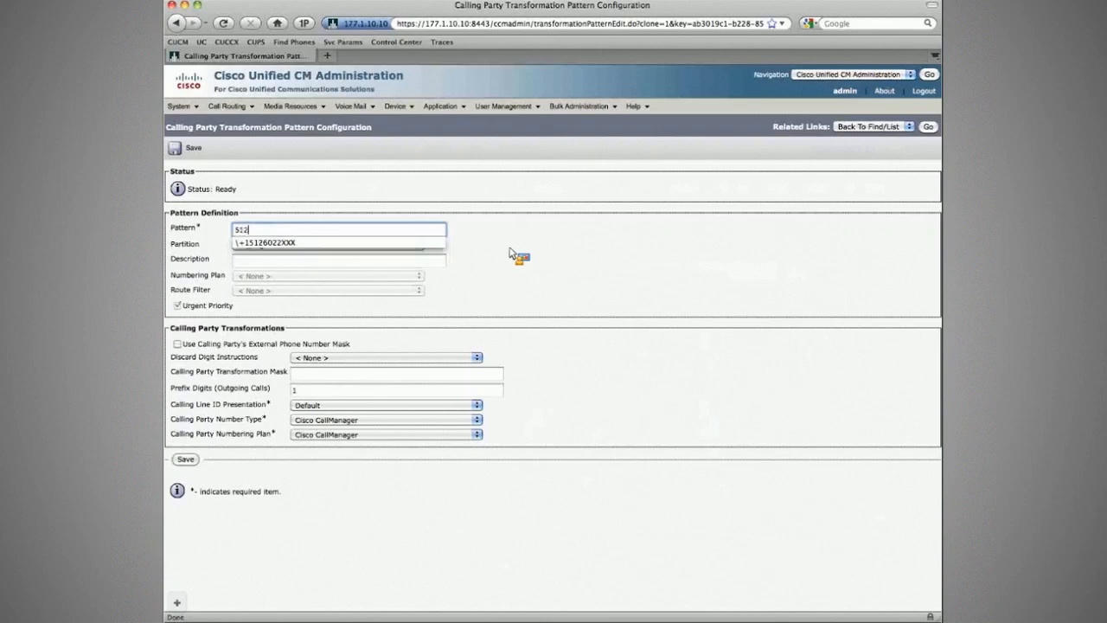
{"action": "type", "text": "6022XXX"}
{"action": "key", "text": "Tab"}
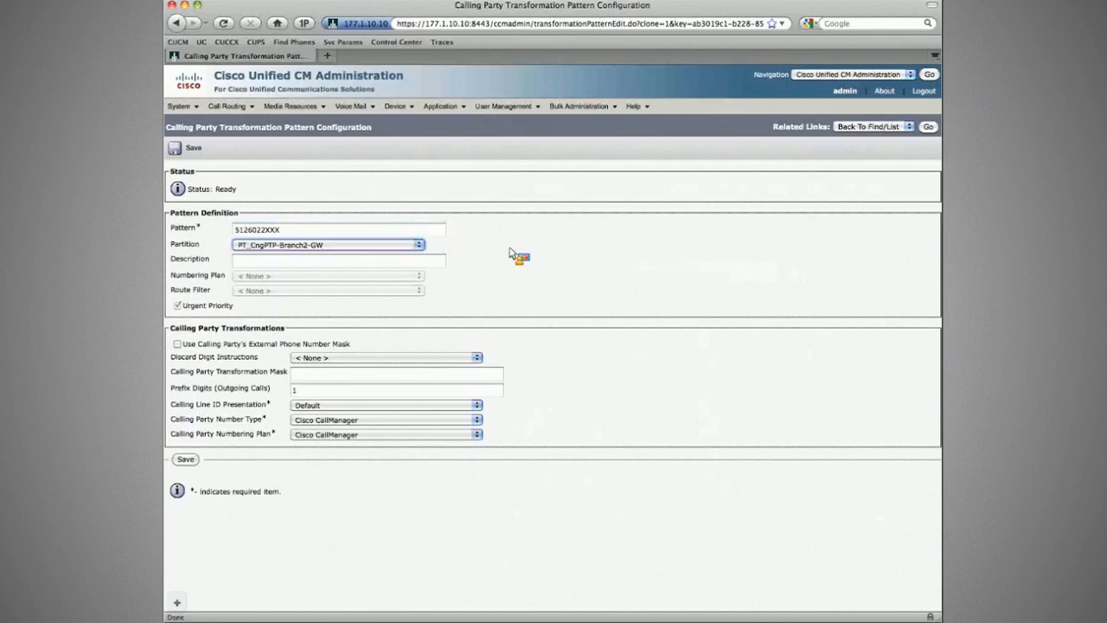
{"action": "left_click", "coordinate": [191, 150]}
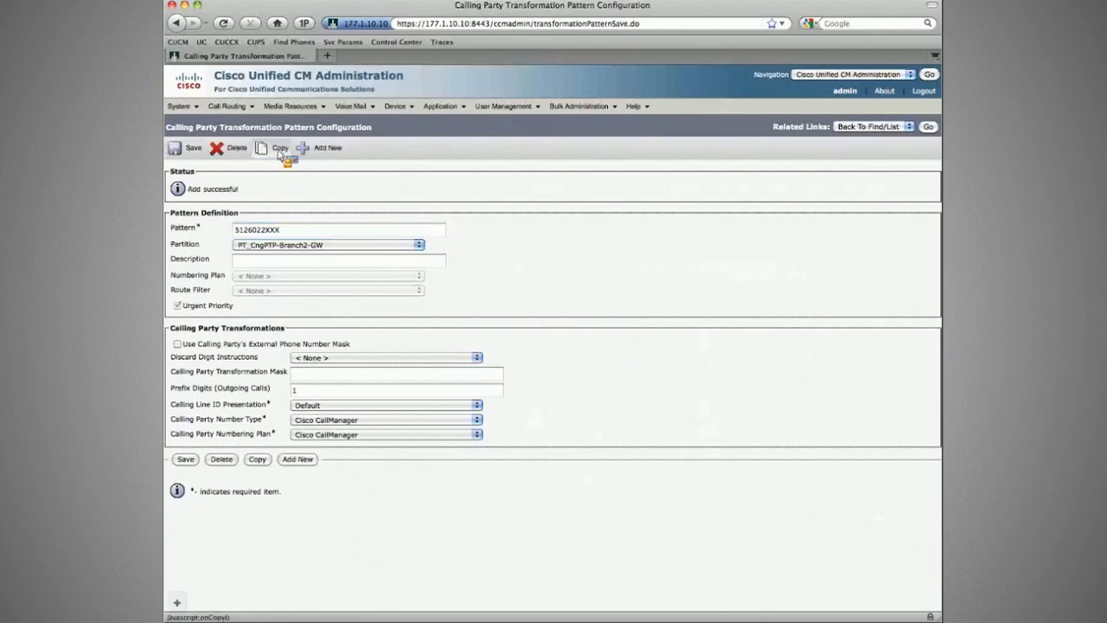
- Copy the saved 5126022XXX transformation pattern and set the copy's pattern to 31207033XXX
{"action": "left_click", "coordinate": [281, 150]}
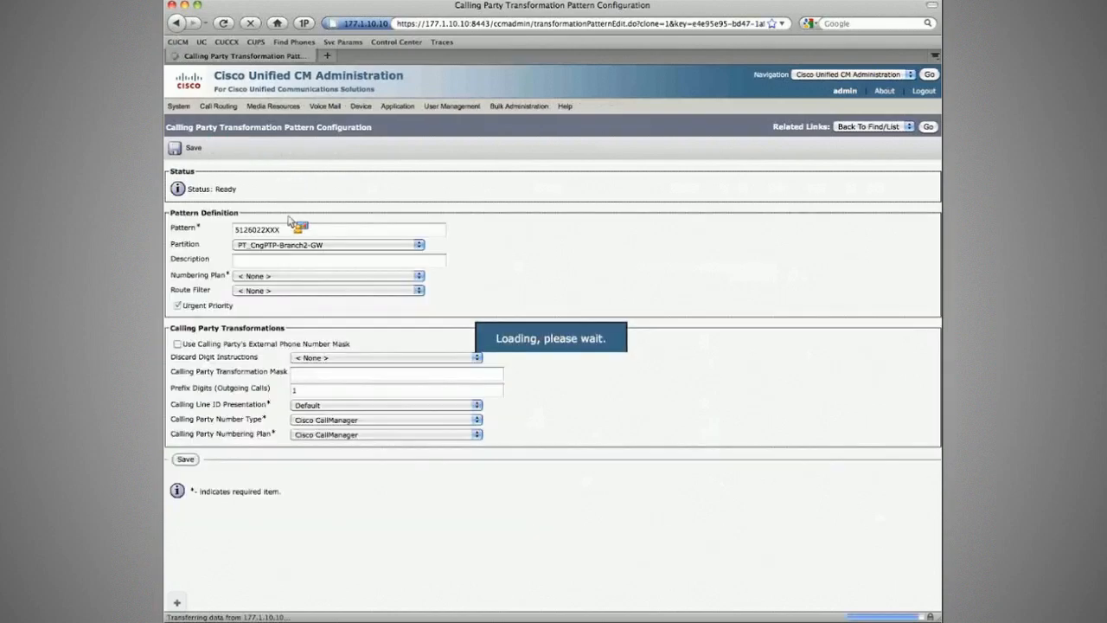
{"action": "double_click", "coordinate": [292, 234]}
{"action": "type", "text": "31"}
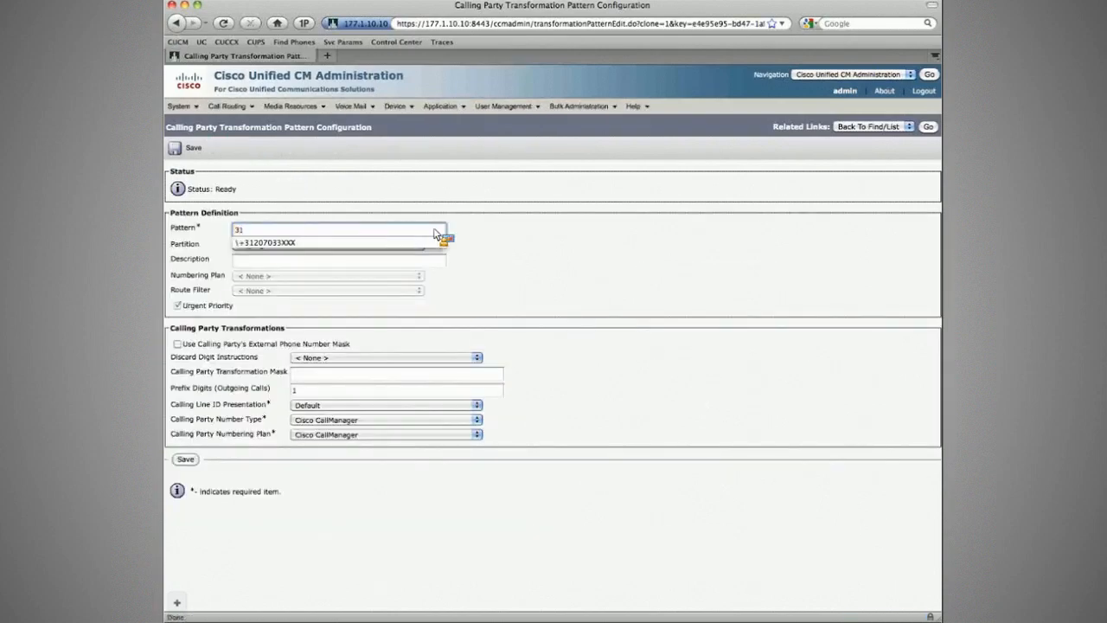
{"action": "type", "text": "20"}
{"action": "key", "text": "Down"}
{"action": "key", "text": "Return"}
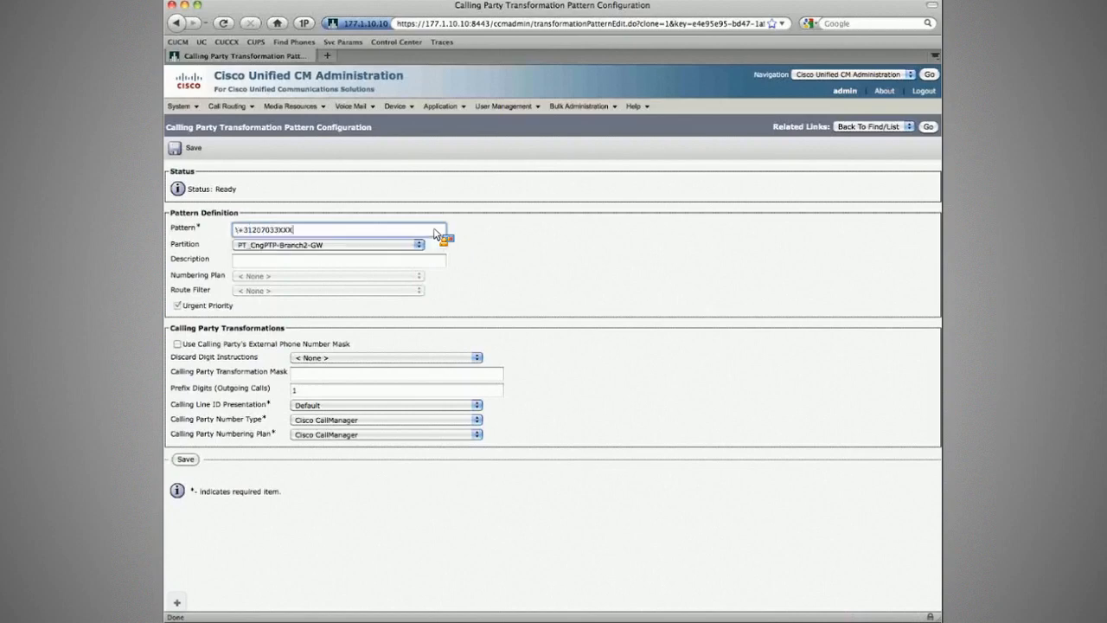
{"action": "key", "text": "Home"}
{"action": "key", "text": "Delete"}
{"action": "key", "text": "Delete"}
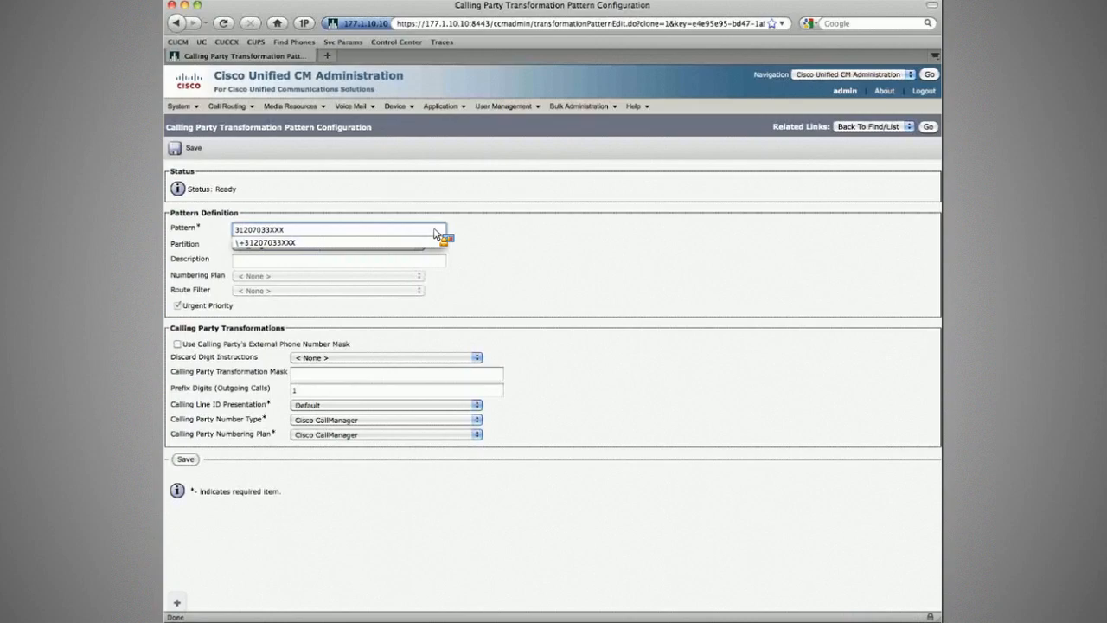
{"action": "key", "text": "Tab"}
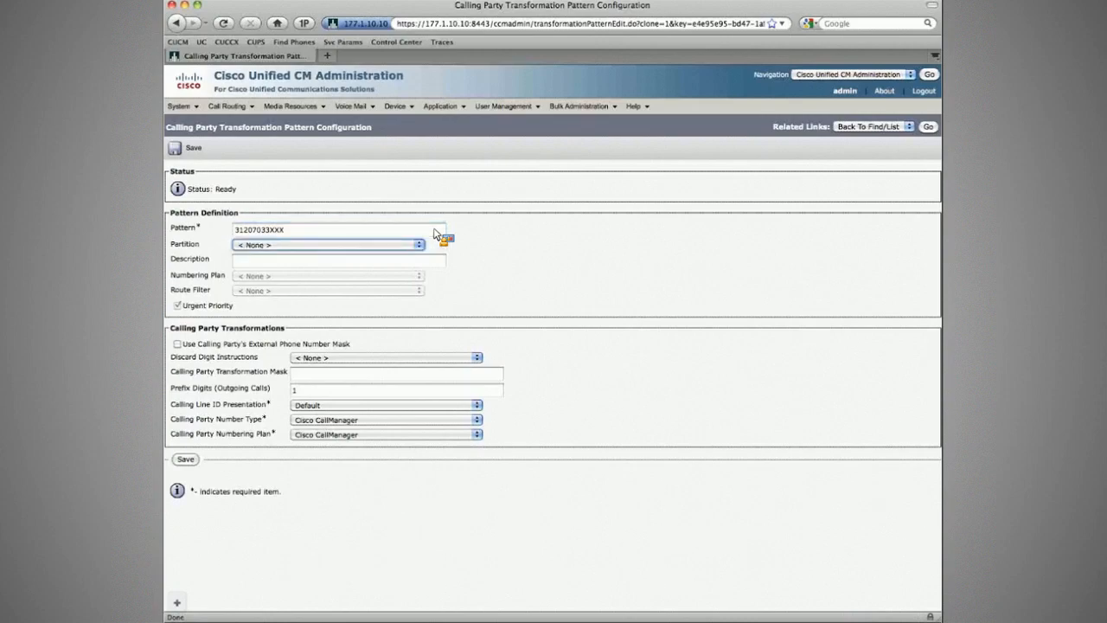
- Assign the copied pattern to the partition PT_CngPTP-Branch1-GW and change its pattern to 0207033XXX
{"action": "left_click", "coordinate": [405, 245]}
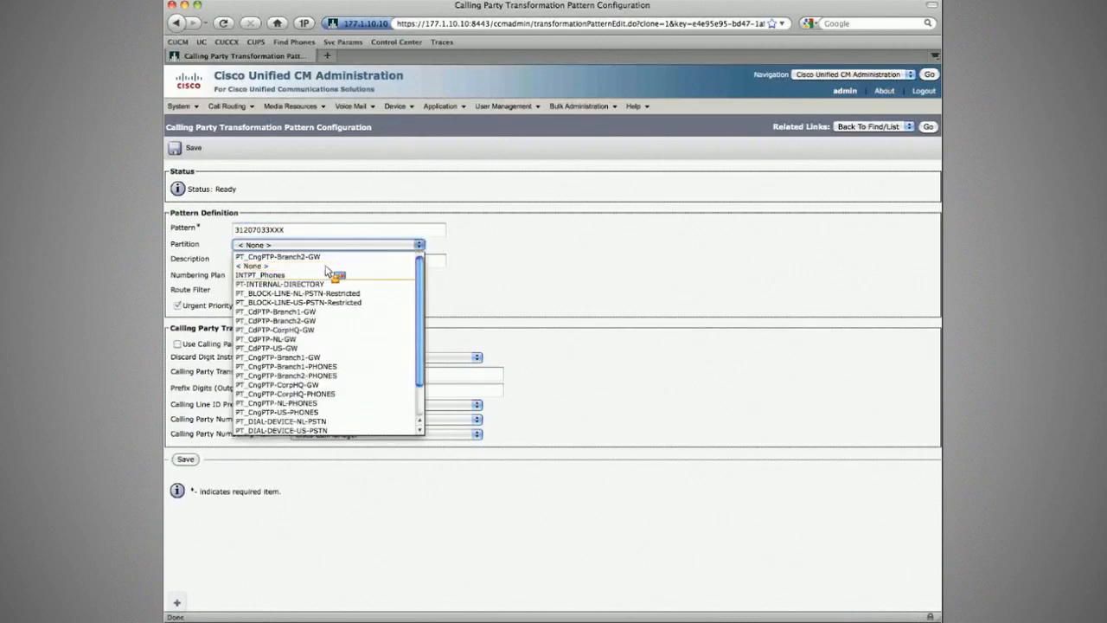
{"action": "left_click", "coordinate": [313, 359]}
{"action": "left_click", "coordinate": [293, 387]}
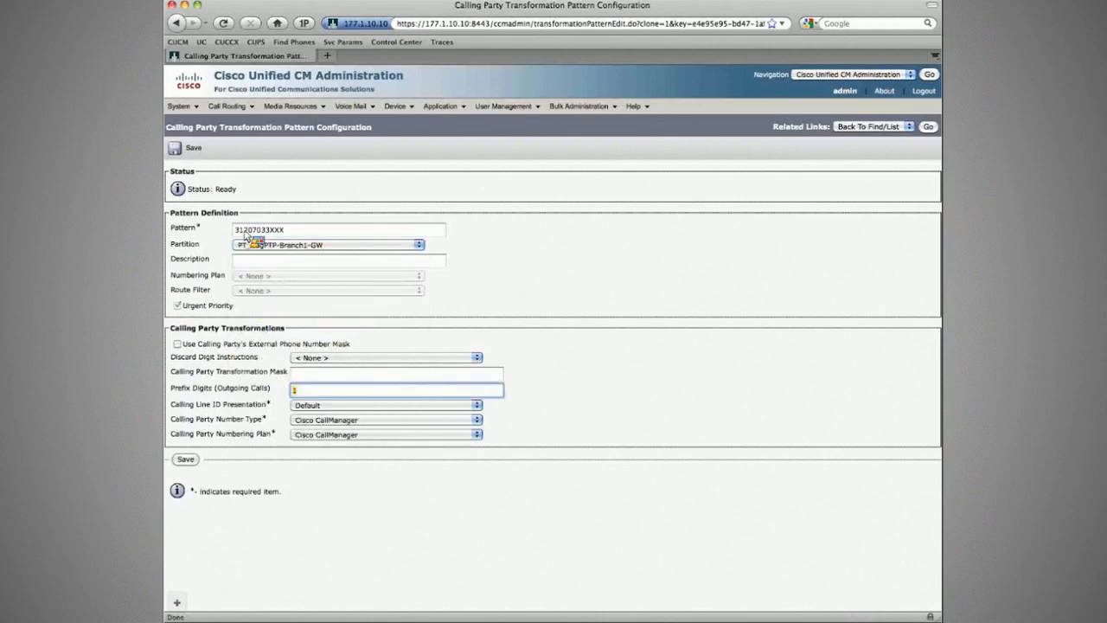
{"action": "left_click_drag", "start_coordinate": [244, 231], "coordinate": [219, 231]}
{"action": "type", "text": "0"}
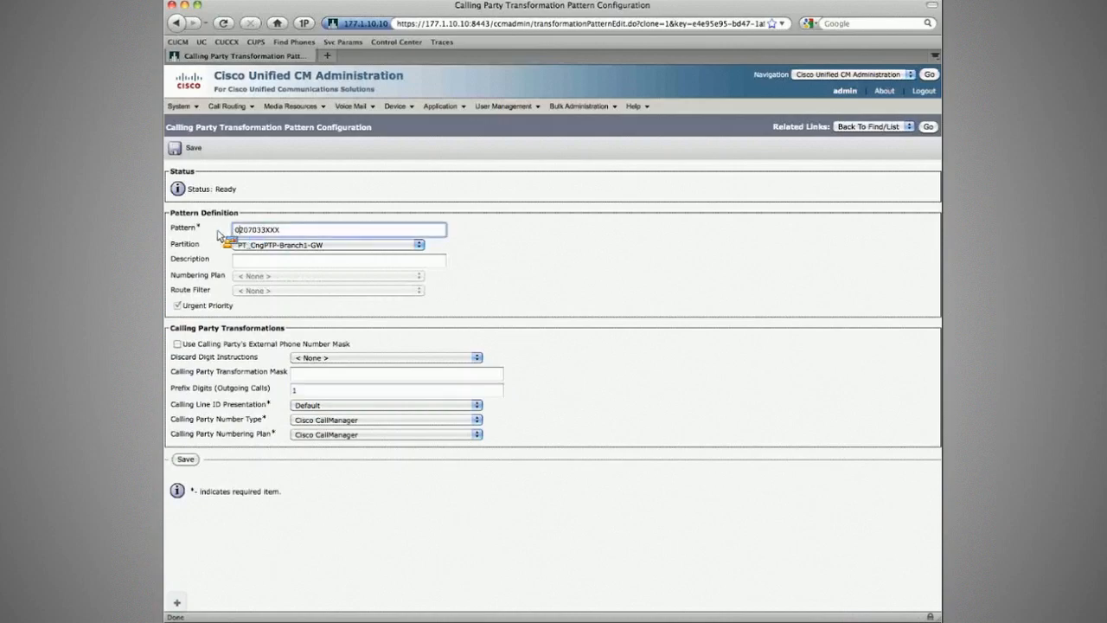
- Set the outgoing prefix digits to 31 and the calling party transformation mask to XXXXXXXXX, and save the pattern
{"action": "key", "text": "Tab"}
{"action": "key", "text": "Tab"}
{"action": "key", "text": "Tab"}
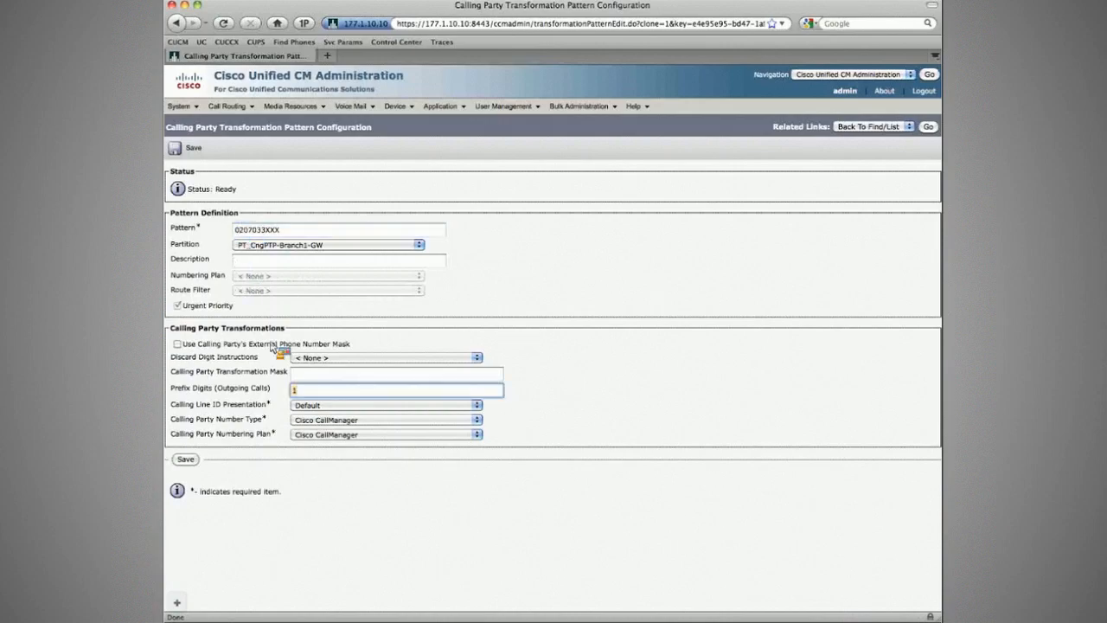
{"action": "type", "text": "31"}
{"action": "left_click", "coordinate": [313, 378]}
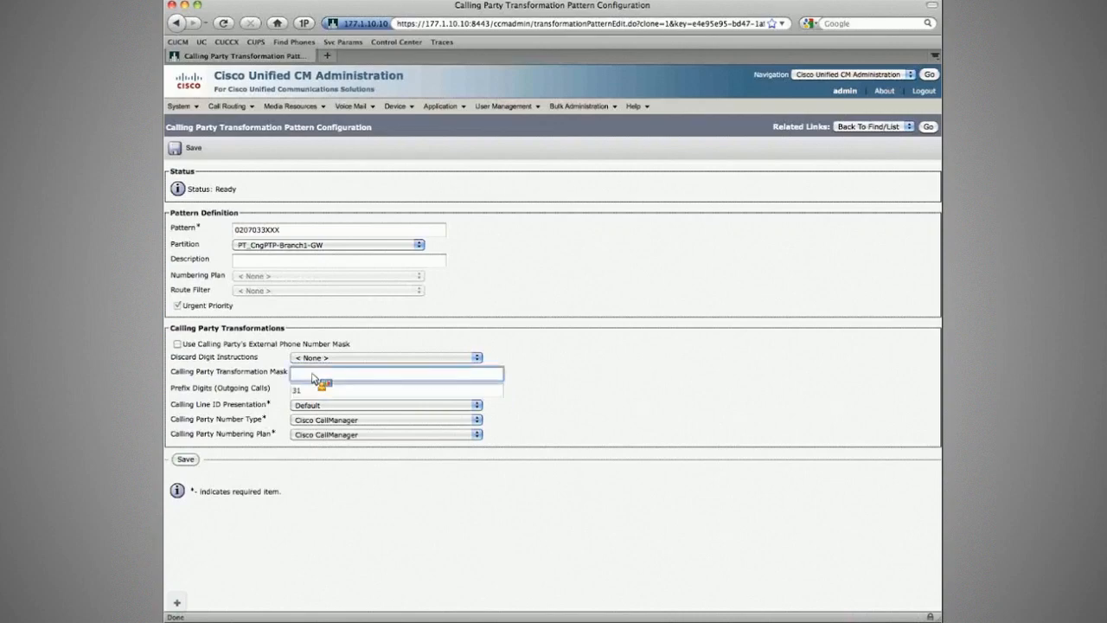
{"action": "type", "text": "XXXXXXXXXX"}
{"action": "left_click", "coordinate": [183, 152]}
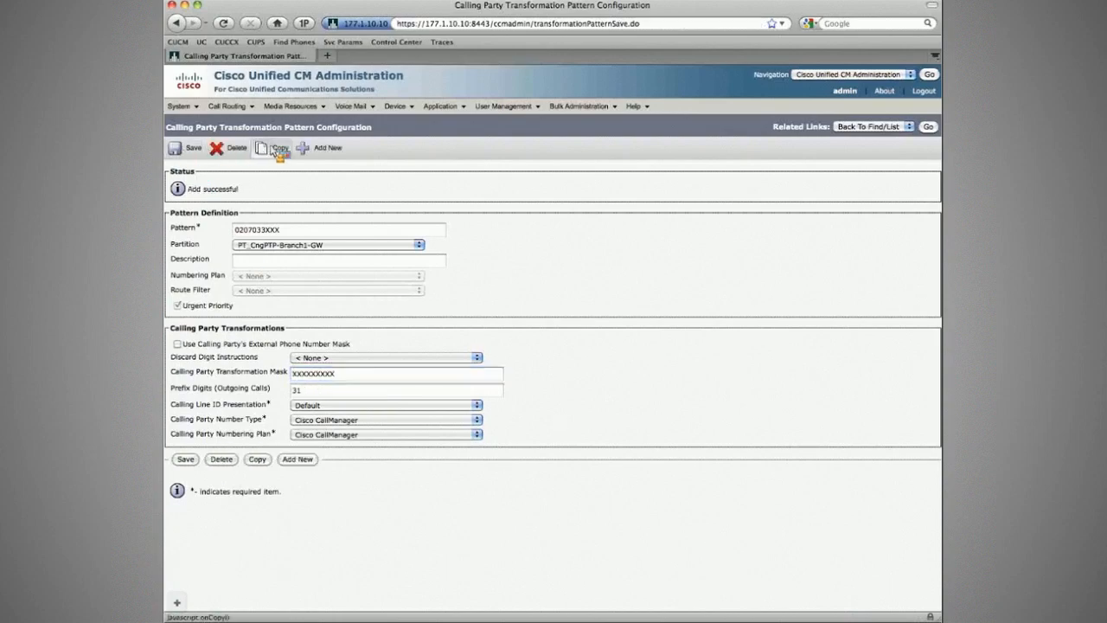
- Copy the saved 0207033XXX transformation pattern, assign the copy to the partition PT_CngPTP-CorpHQ-GW and save it
{"action": "left_click", "coordinate": [276, 151]}
{"action": "left_click", "coordinate": [294, 245]}
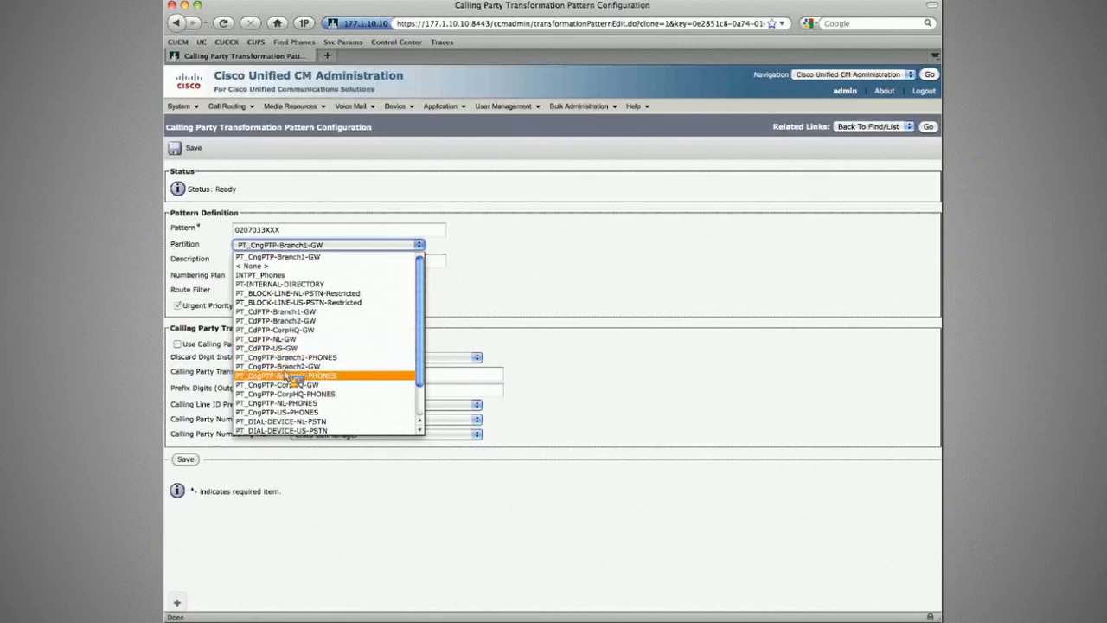
{"action": "left_click", "coordinate": [288, 384]}
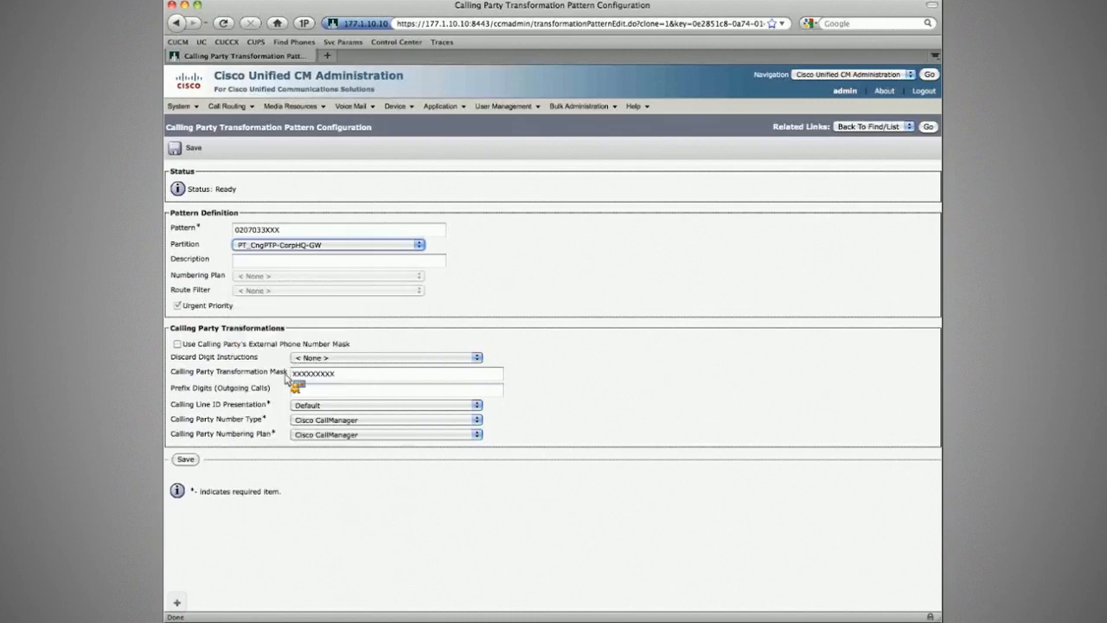
{"action": "left_click", "coordinate": [204, 153]}
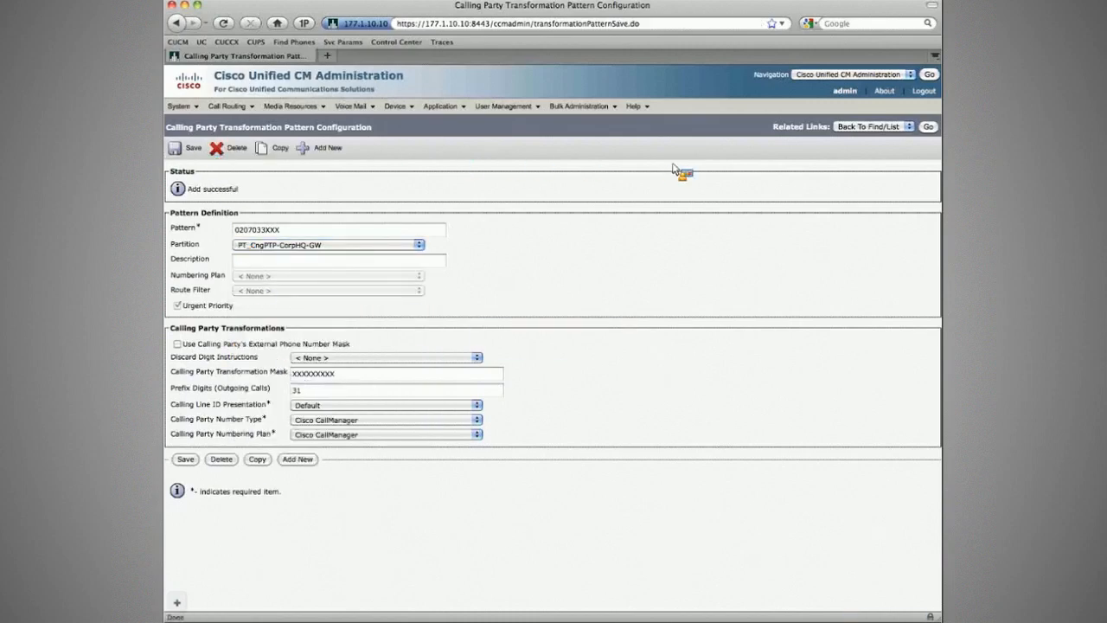
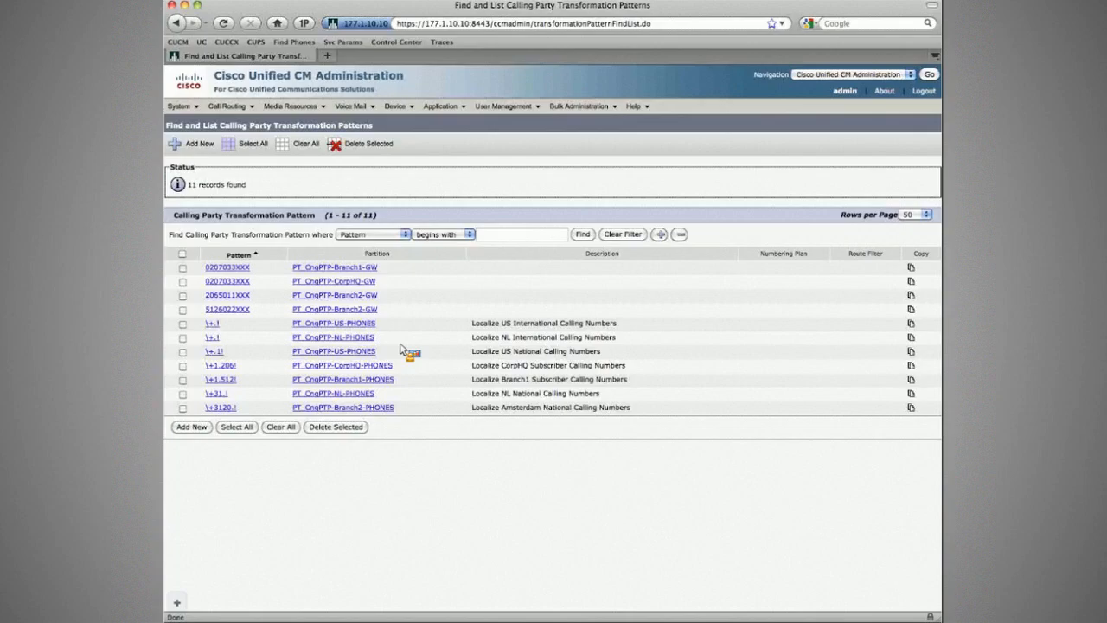
- Switch to the ZOC terminal and re-enable the T1 controllers on R2 (Branch1) and R1 (CorpHQ) with no shut
{"action": "key", "text": "super+Tab"}
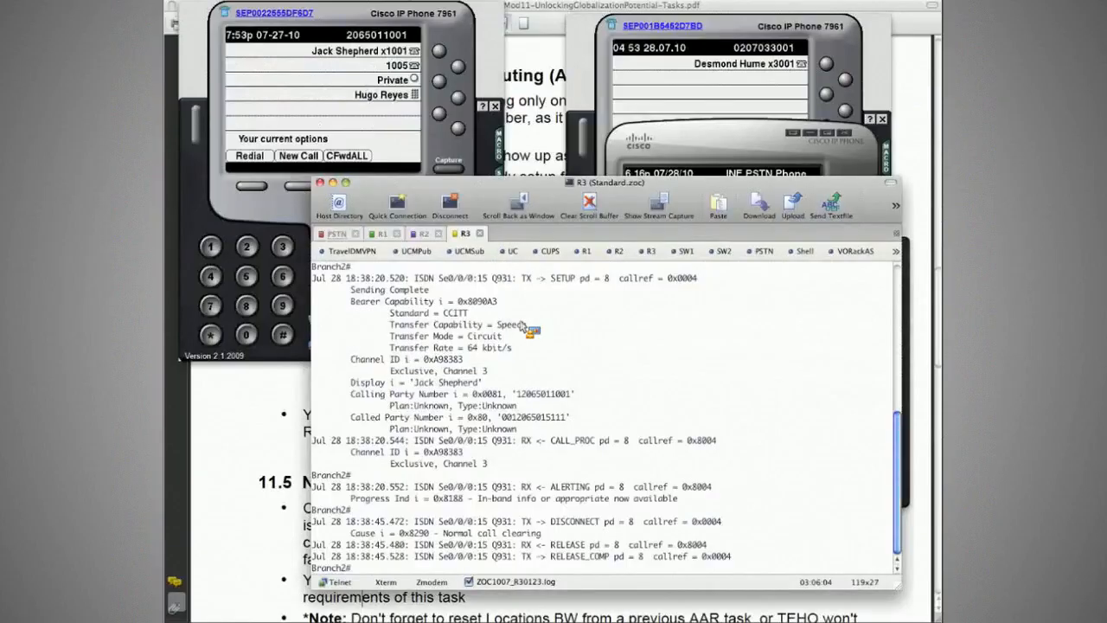
{"action": "left_click", "coordinate": [355, 138]}
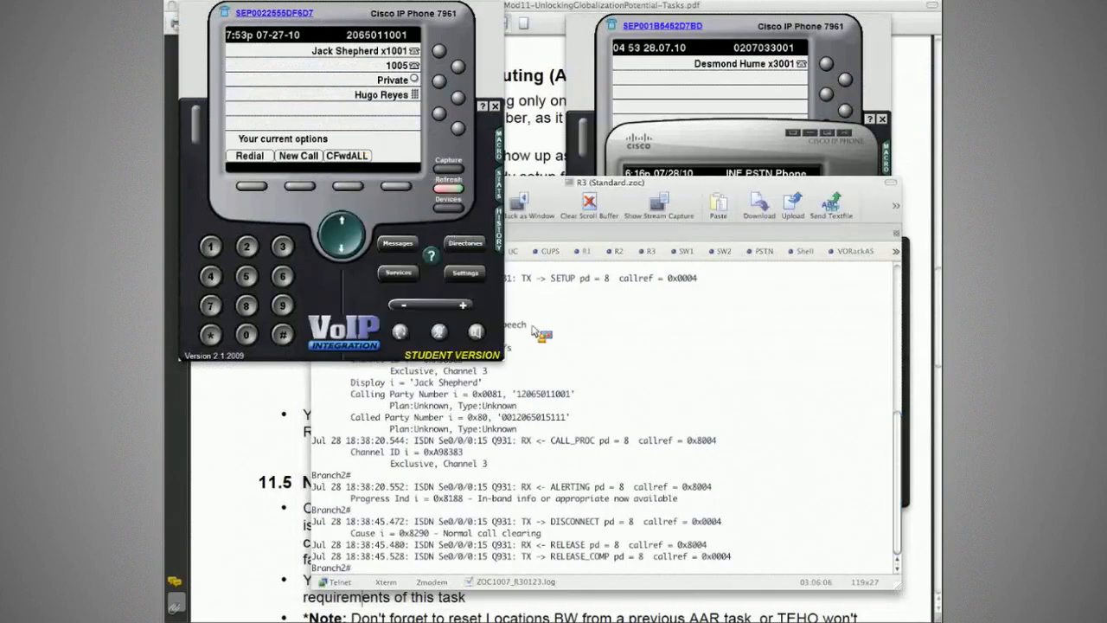
{"action": "left_click", "coordinate": [578, 383]}
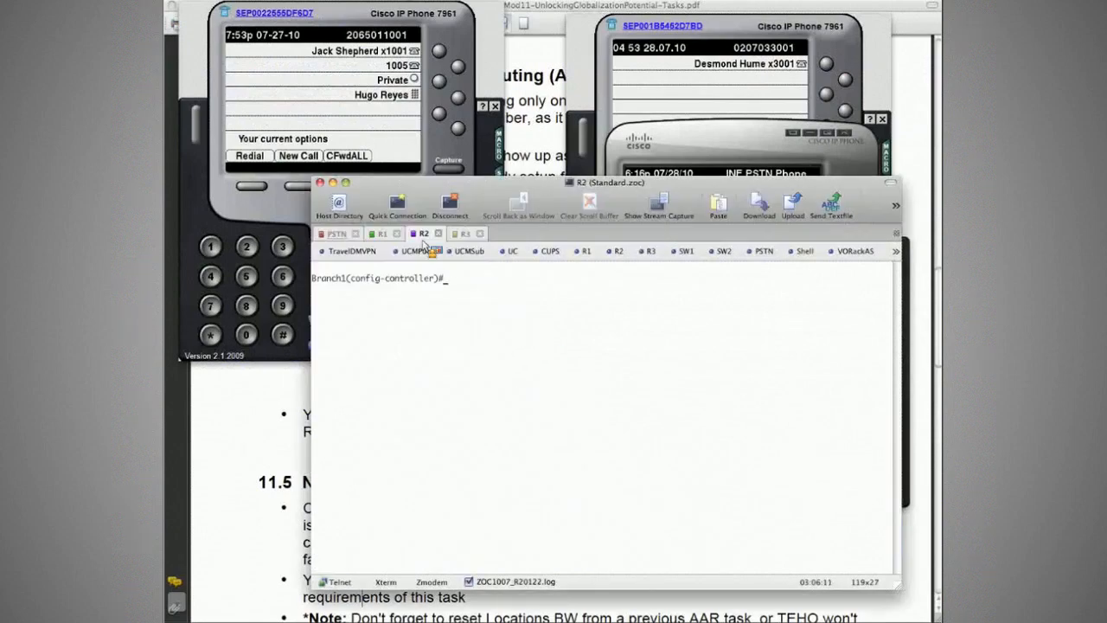
{"action": "type", "text": "no shut"}
{"action": "key", "text": "Return"}
{"action": "key", "text": "ctrl+shift+Tab"}
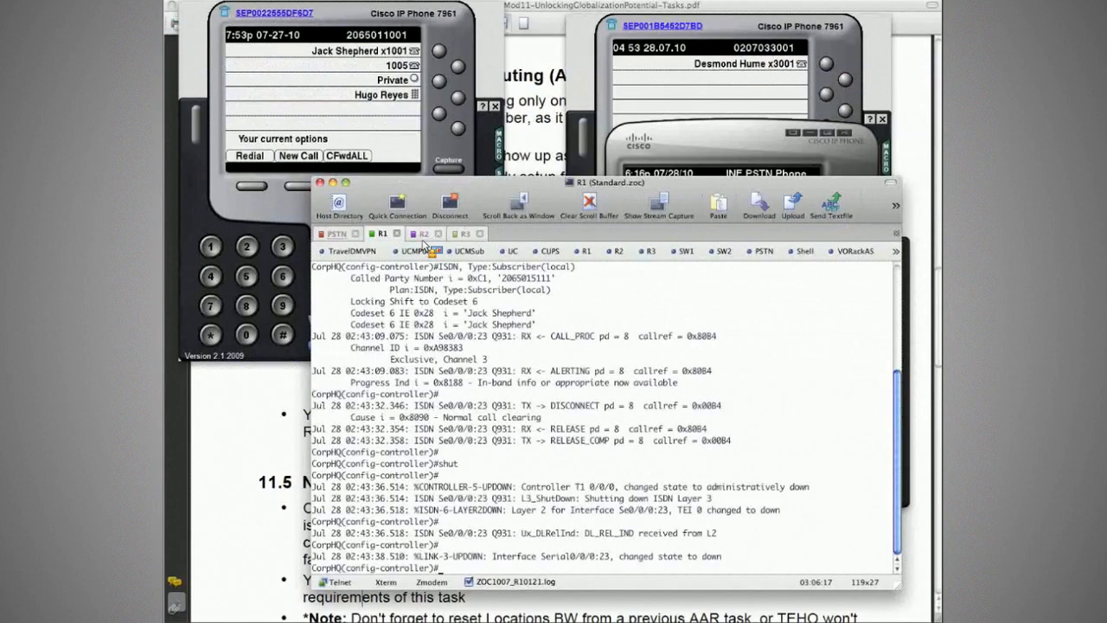
{"action": "type", "text": "no shut"}
{"action": "key", "text": "Return"}
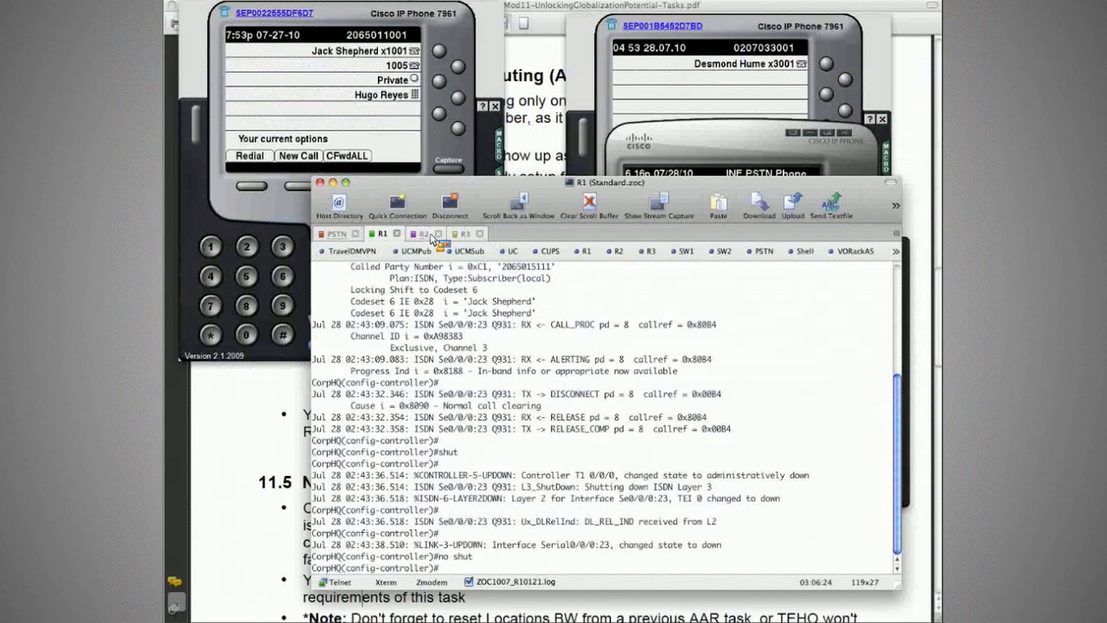
- Check the ISDN status on R1 (CorpHQ) and R2 (Branch1) with do sh isdn st
{"action": "type", "text": "do sh isdn st"}
{"action": "key", "text": "Return"}
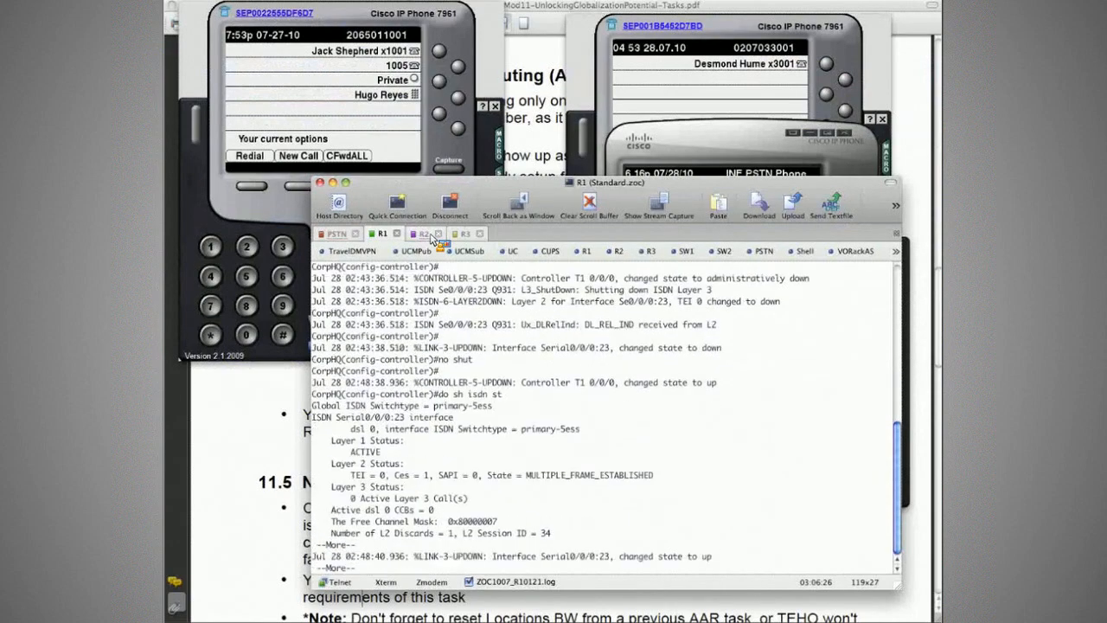
{"action": "key", "text": "space"}
{"action": "left_click", "coordinate": [431, 235]}
{"action": "type", "text": "do sh "}
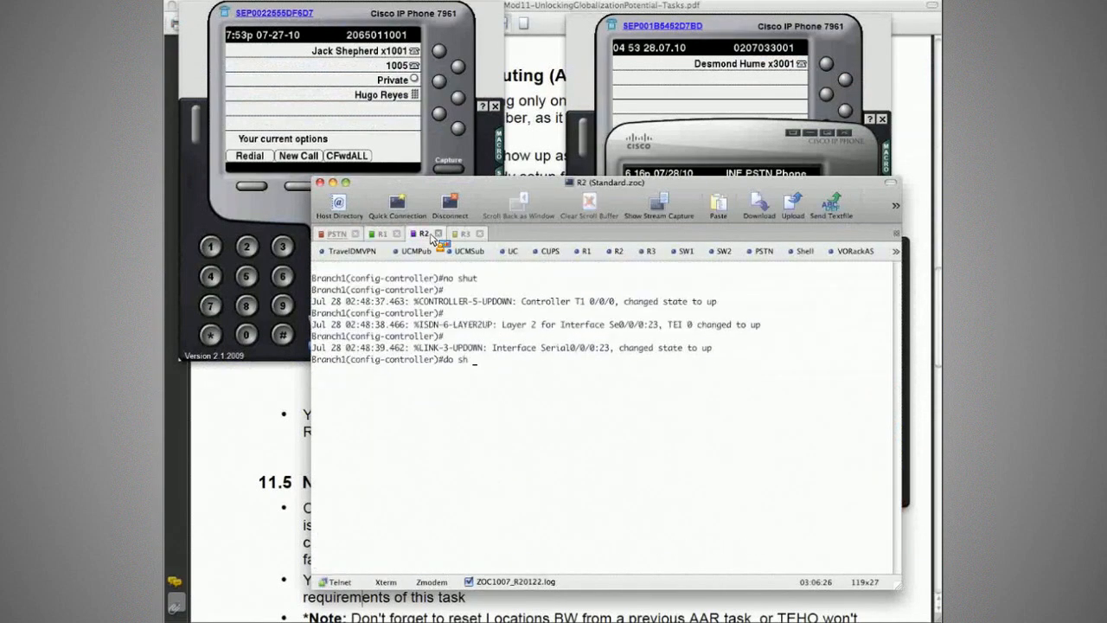
{"action": "type", "text": "isdn st"}
{"action": "key", "text": "Return"}
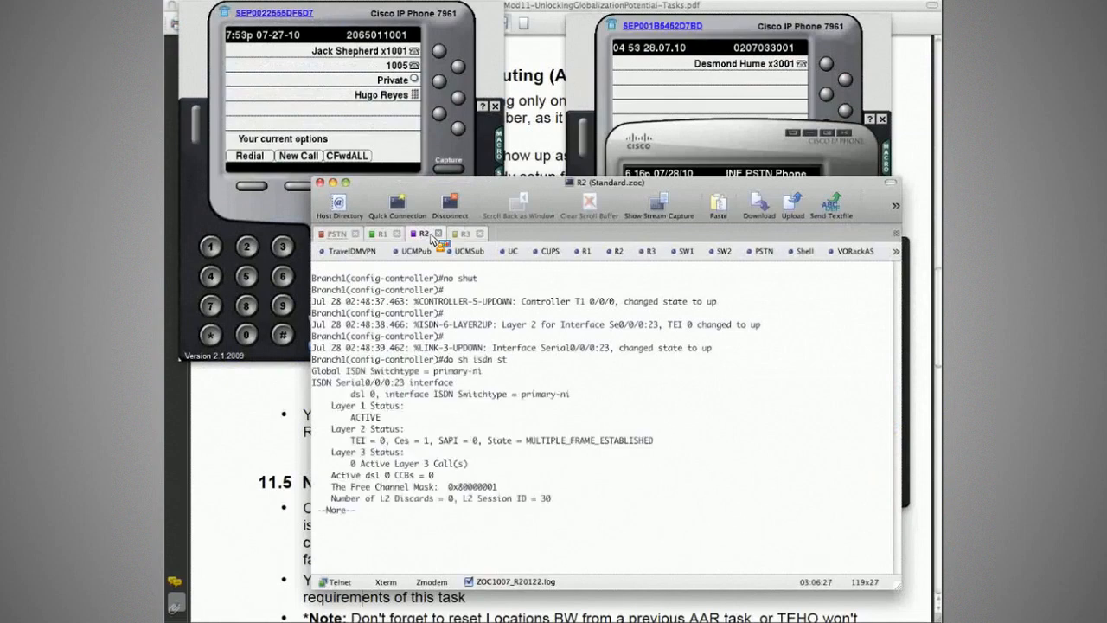
{"action": "key", "text": "space"}
- Check the ISDN status on the R3 (Branch2) router with sh isdn st
{"action": "key", "text": "ctrl+Tab"}
{"action": "type", "text": "d"}
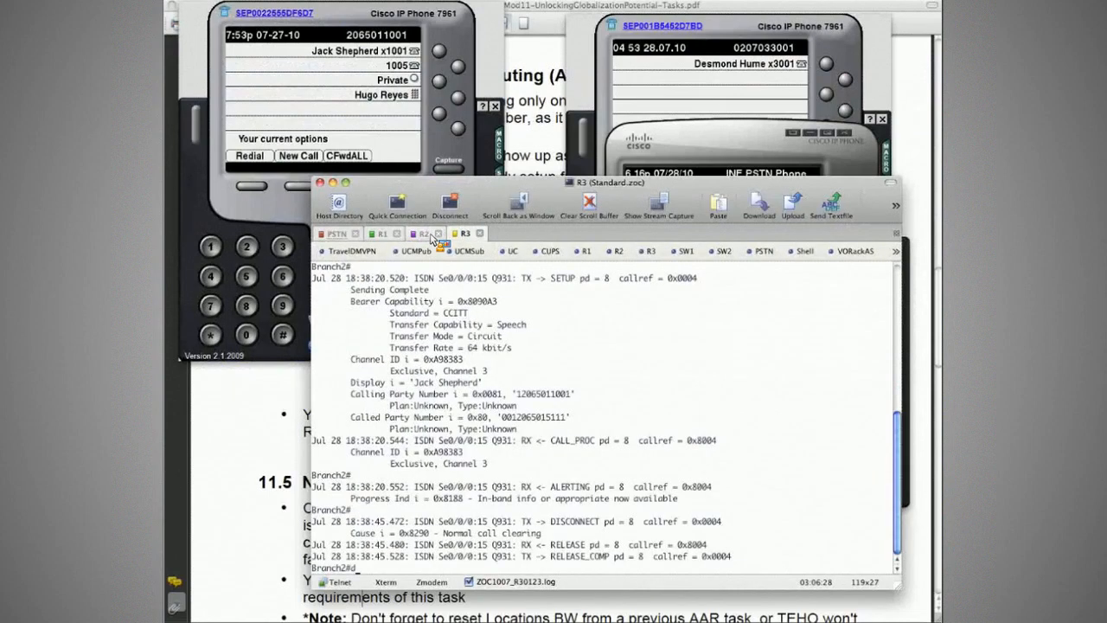
{"action": "type", "text": "o sh"}
{"action": "key", "text": "Return"}
{"action": "type", "text": "sh "}
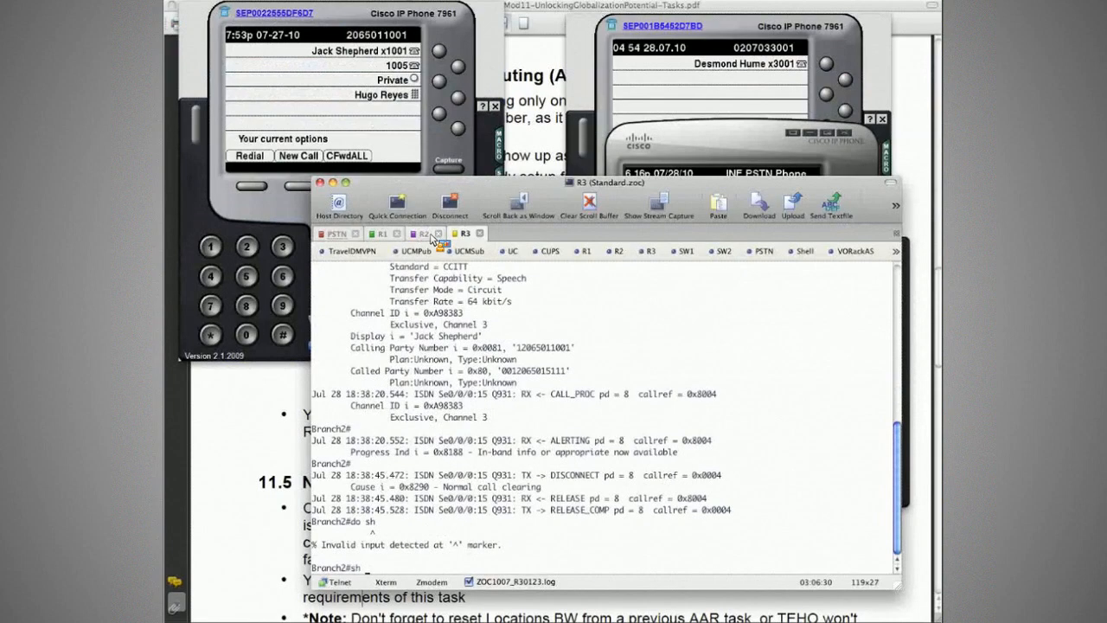
{"action": "type", "text": "isdn st"}
{"action": "key", "text": "Return"}
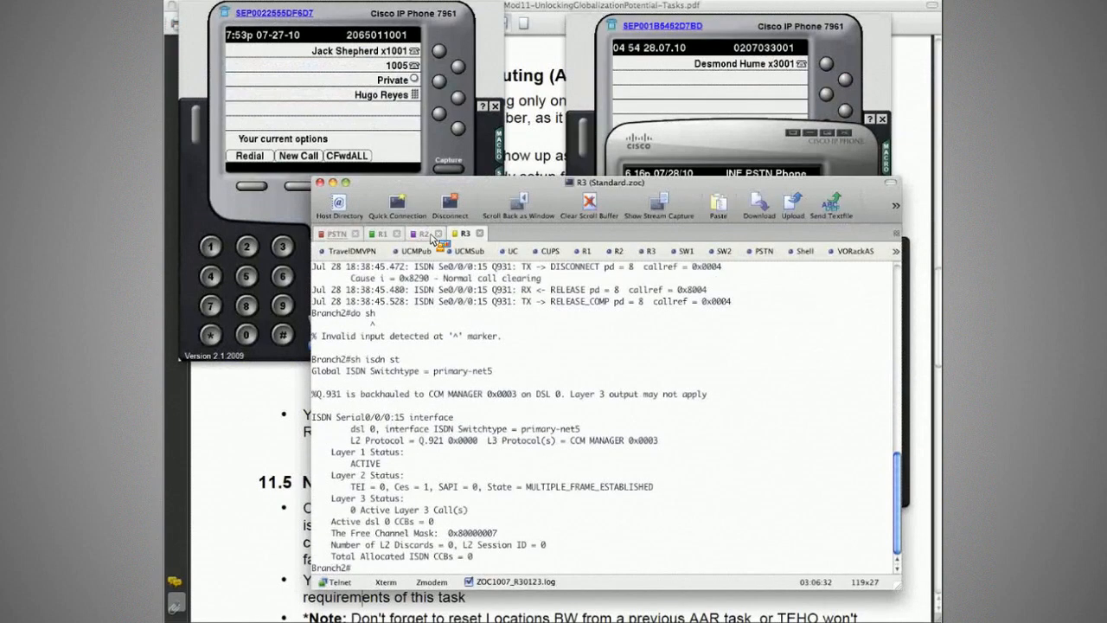
- Check the Call Manager registration of the R3 (Branch2) MGCP gateway with sh ccm
{"action": "type", "text": "sh ccm"}
{"action": "key", "text": "Return"}
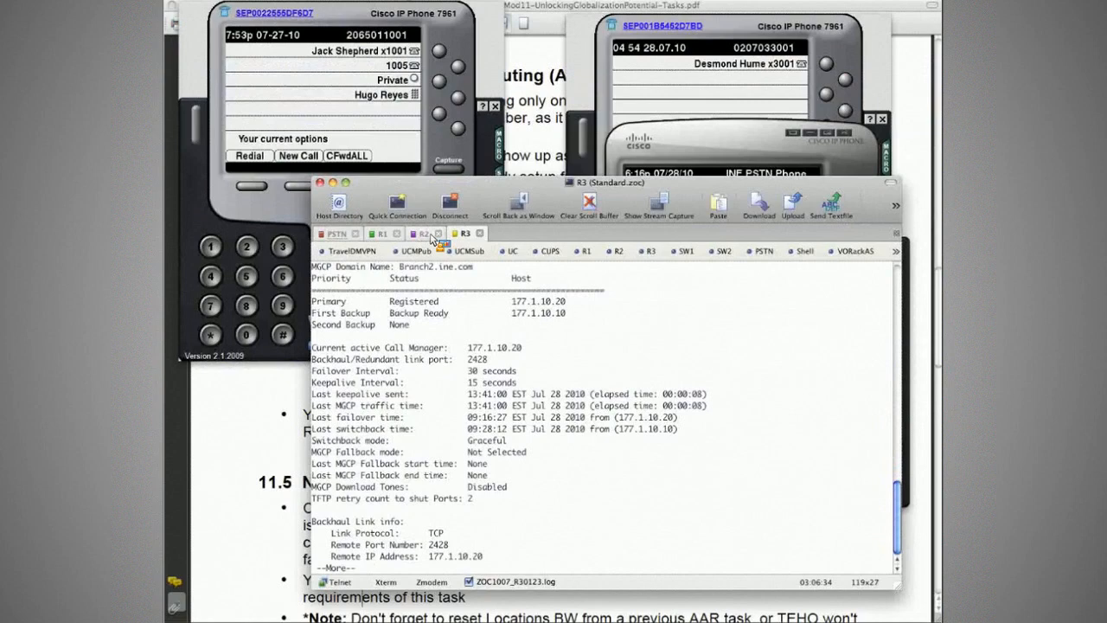
{"action": "key", "text": "space"}
{"action": "key", "text": "Return"}
{"action": "key", "text": "Return"}
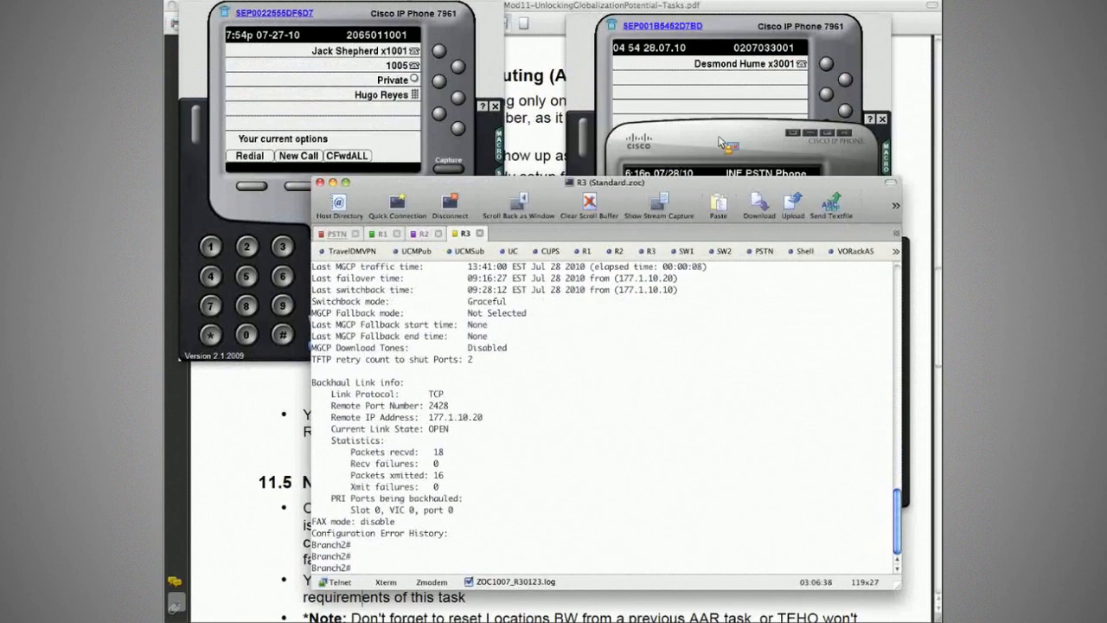
- Place a test call from the Branch2 phone x3001 to the Rotterdam PSTN number
{"action": "key", "text": "ctrl+shift+Tab"}
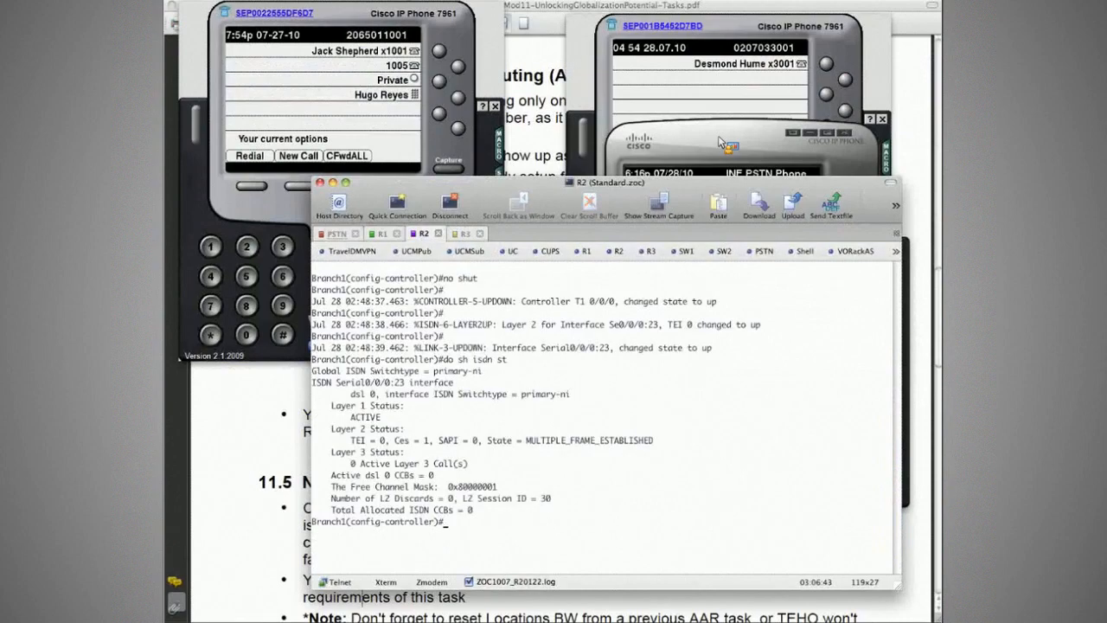
{"action": "key", "text": "ctrl+shift+Tab"}
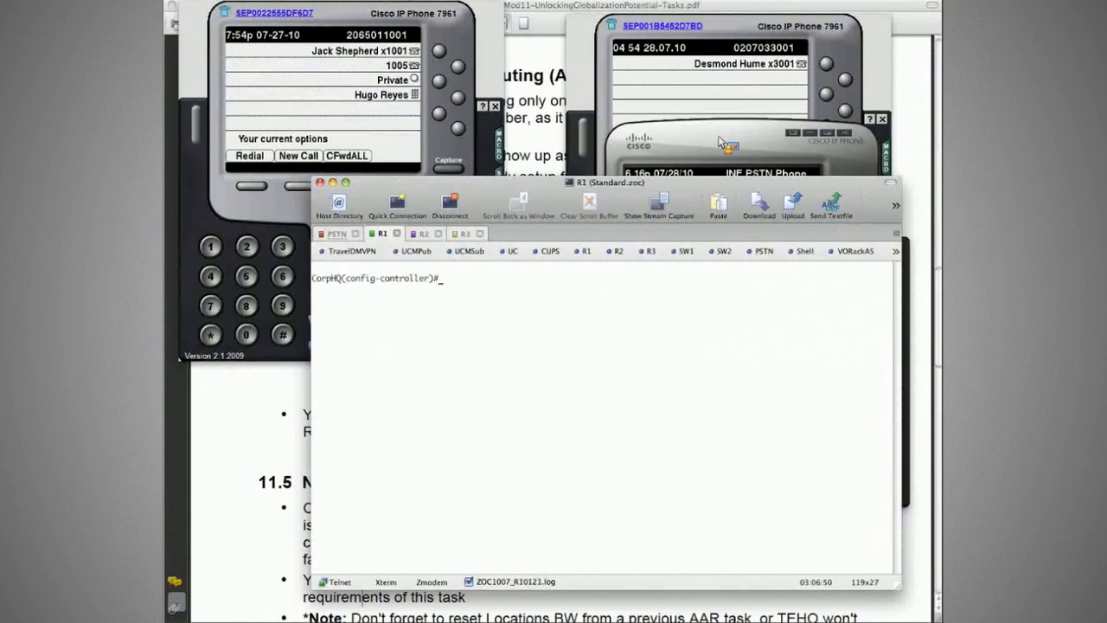
{"action": "left_click", "coordinate": [722, 143]}
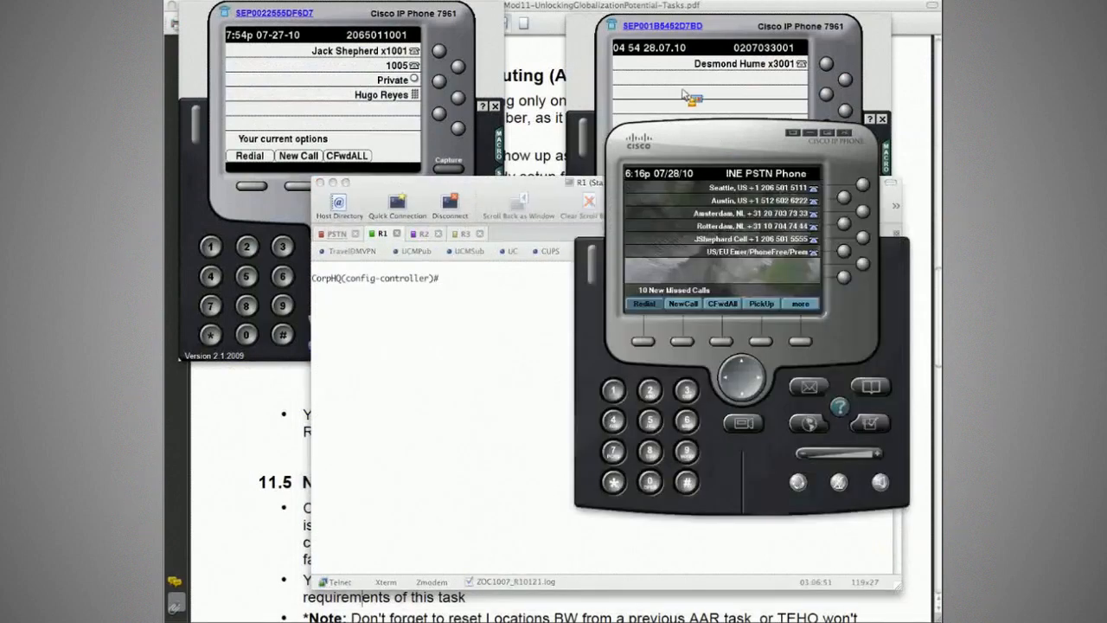
{"action": "left_click", "coordinate": [685, 95]}
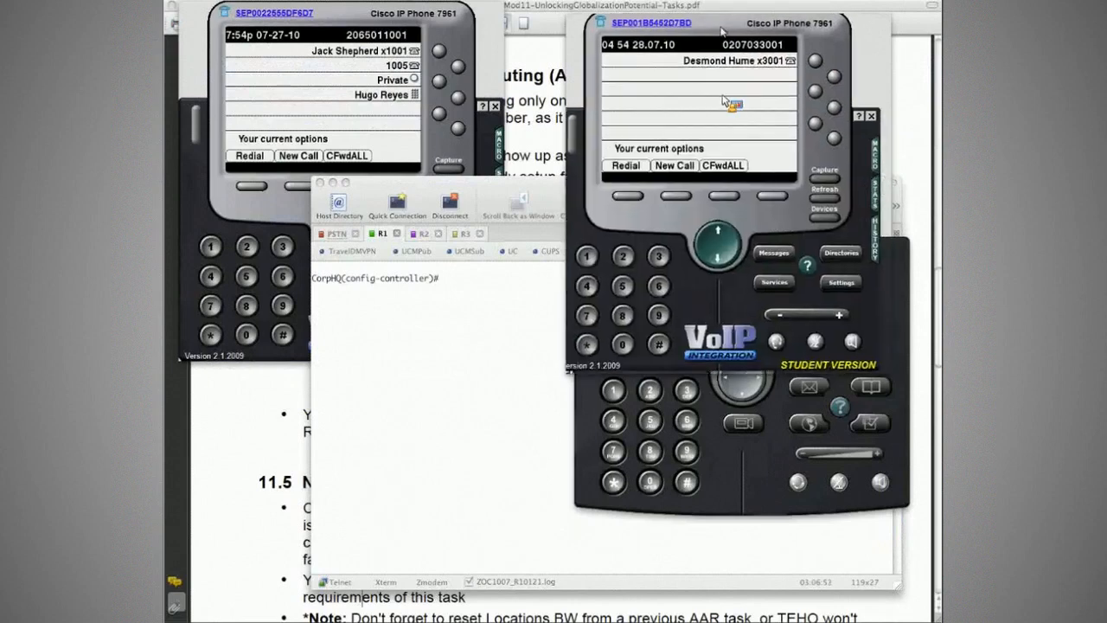
{"action": "left_click_drag", "start_coordinate": [722, 31], "coordinate": [687, 24]}
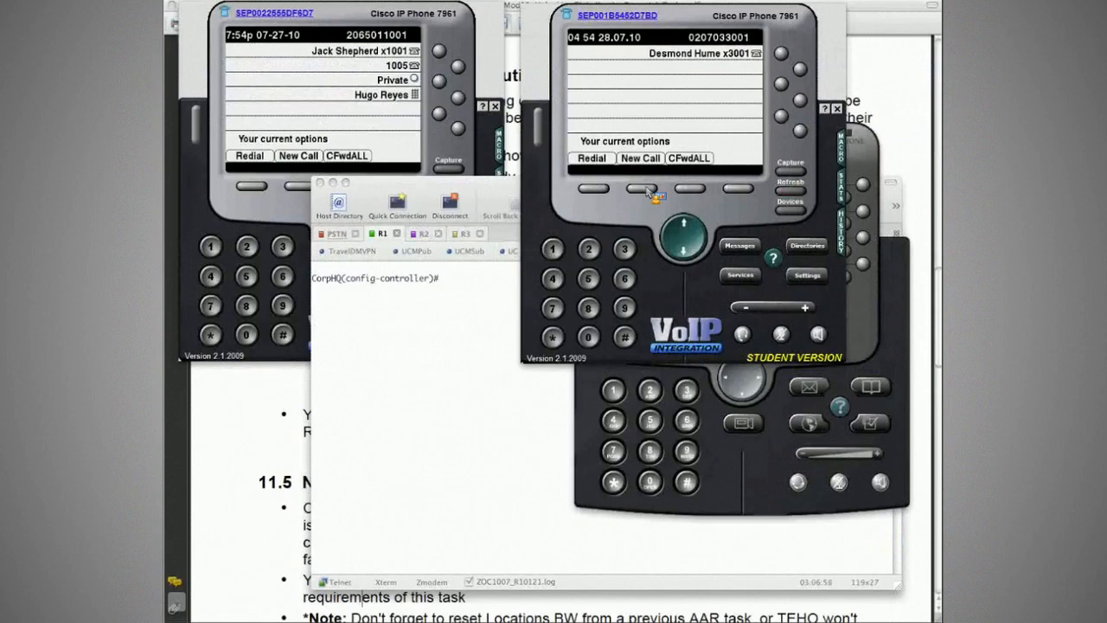
{"action": "left_click", "coordinate": [644, 189]}
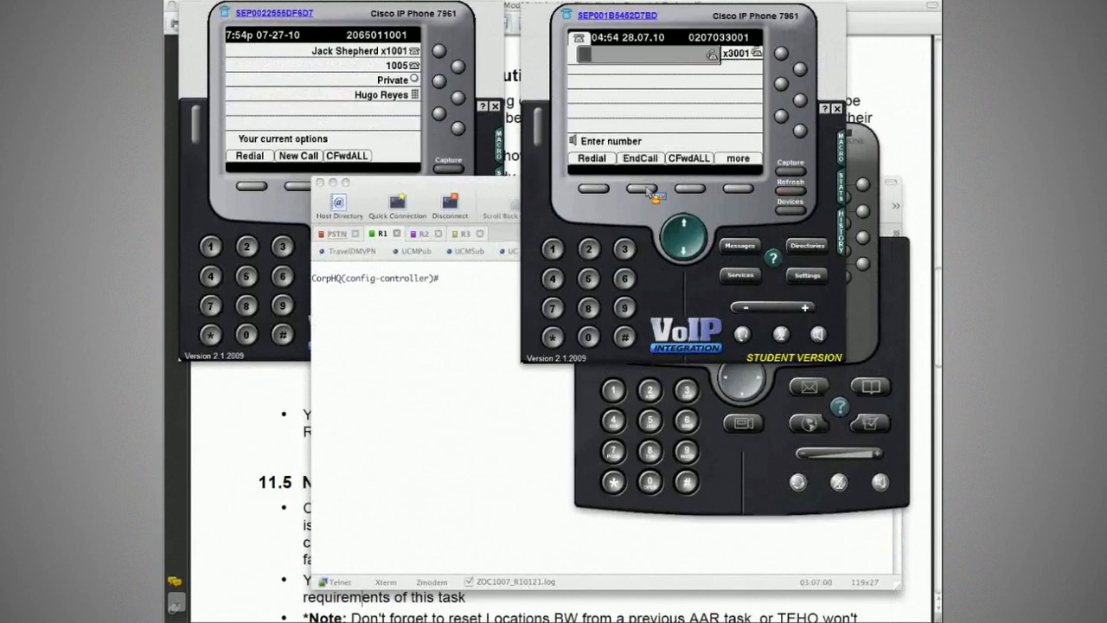
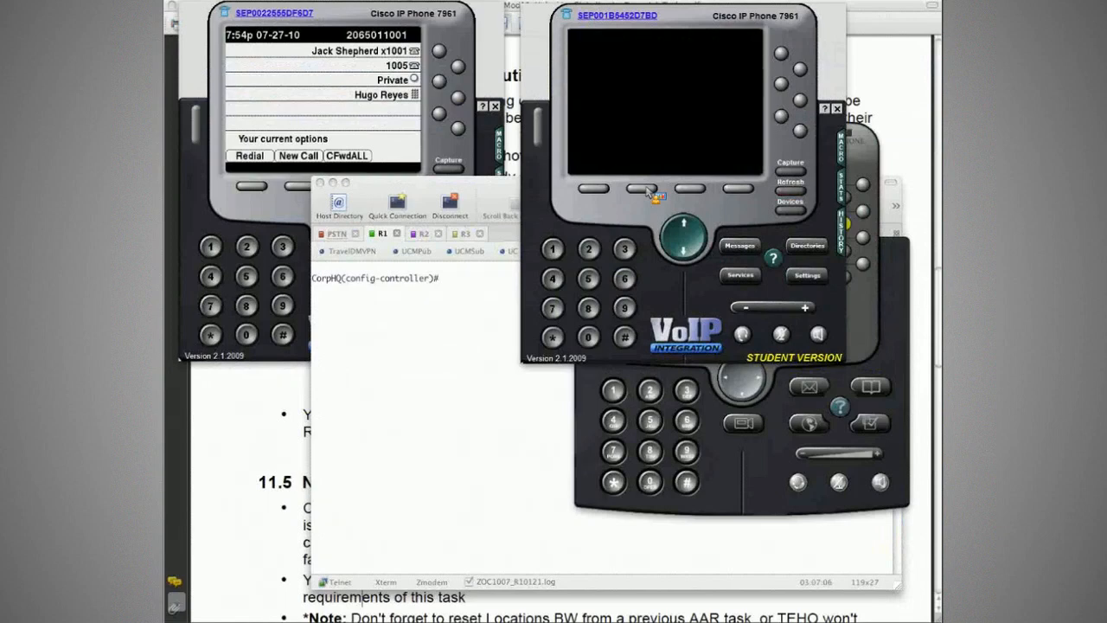
- Examine the called party number in R3's Q.931 debug and the caller ID on the PSTN phone, and end the call
{"action": "left_click", "coordinate": [875, 327]}
{"action": "left_click", "coordinate": [567, 349]}
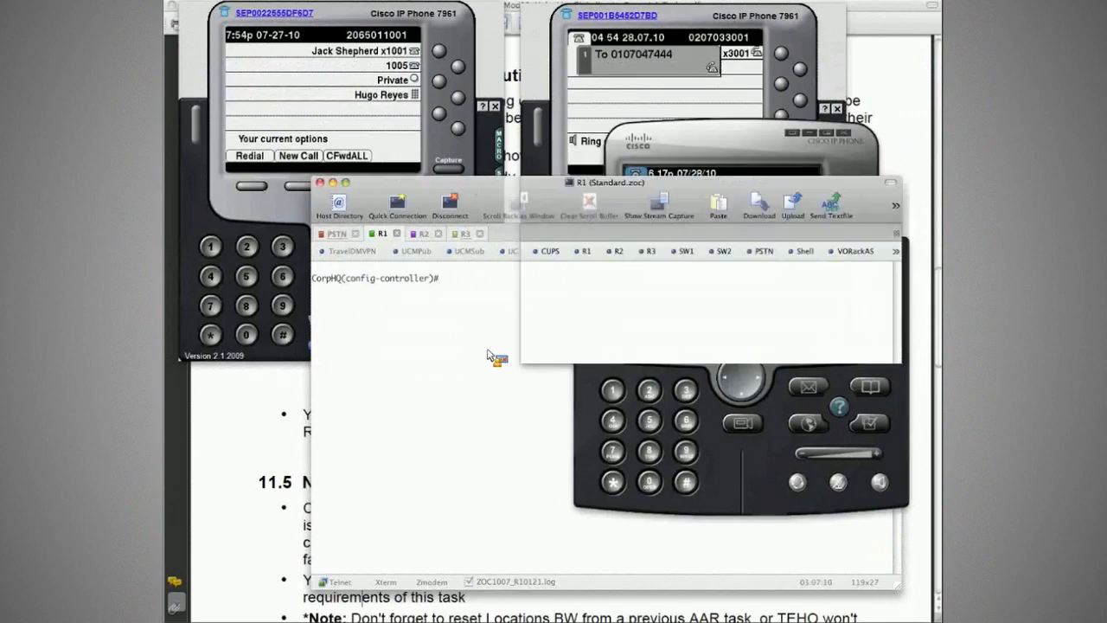
{"action": "key", "text": "super+4"}
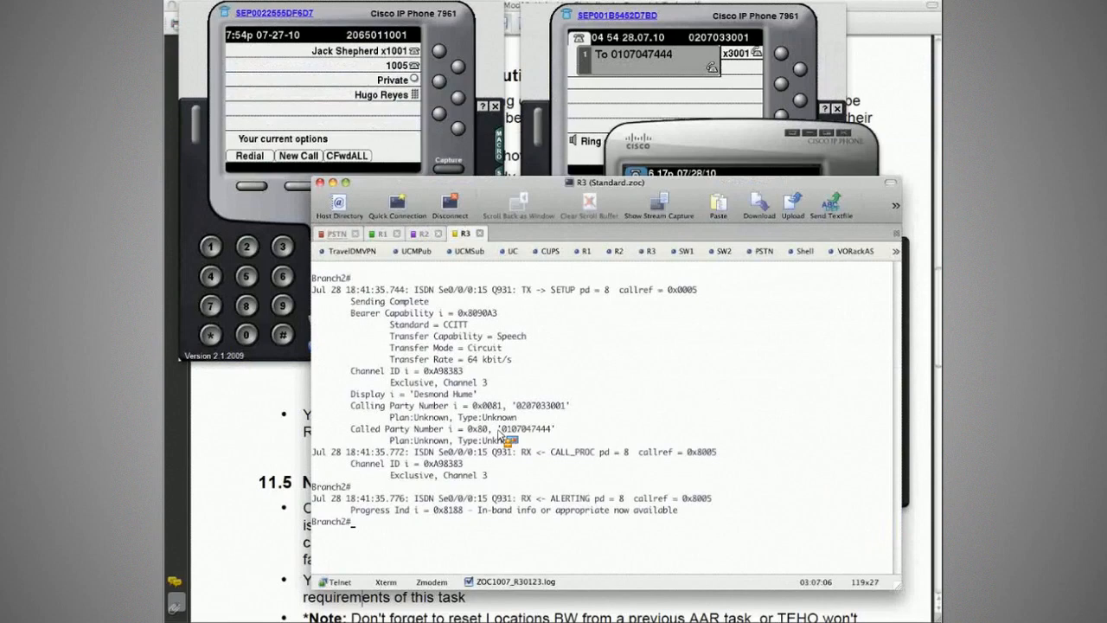
{"action": "left_click_drag", "start_coordinate": [499, 431], "coordinate": [551, 431]}
{"action": "left_click", "coordinate": [679, 156]}
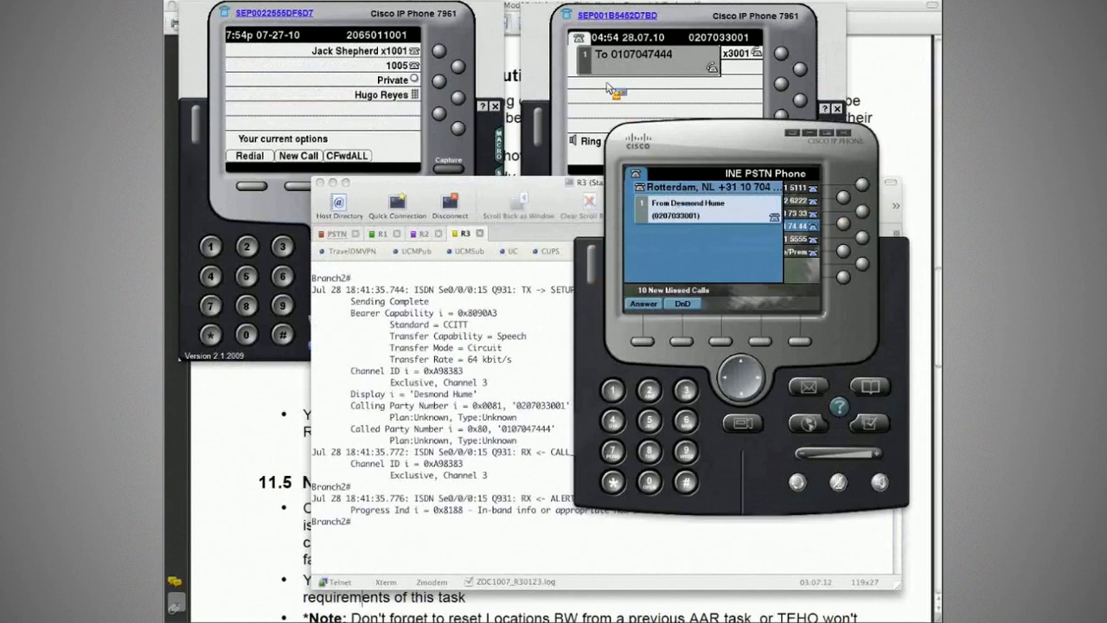
{"action": "left_click", "coordinate": [616, 171]}
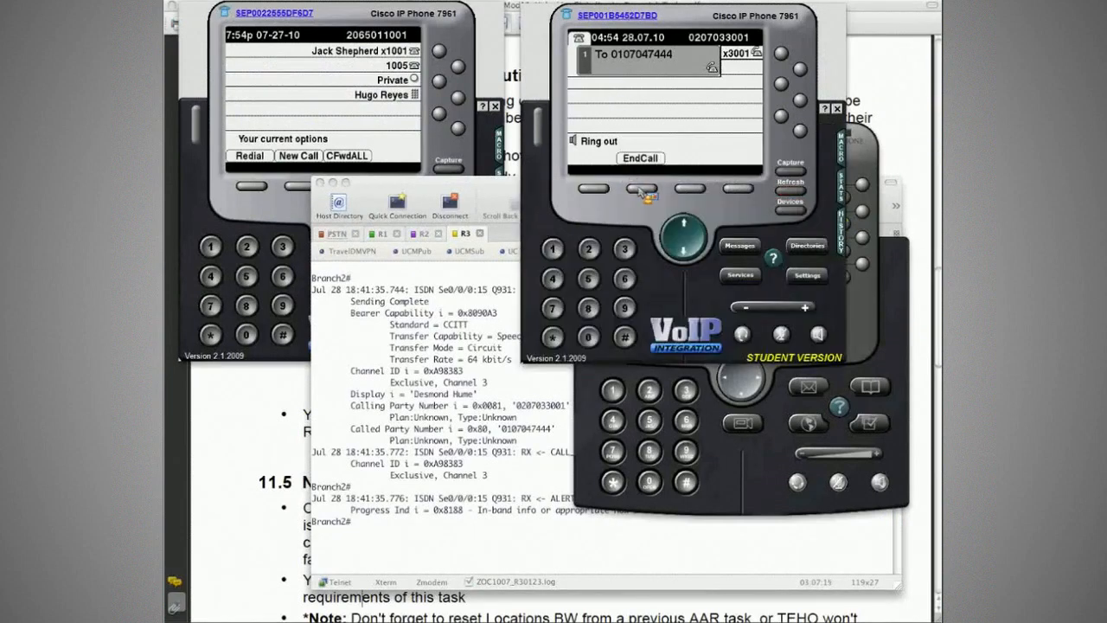
{"action": "left_click", "coordinate": [645, 192]}
- Enter global configuration mode on R3 (Branch2) and shut down MGCP with no mgcp
{"action": "left_click", "coordinate": [429, 358]}
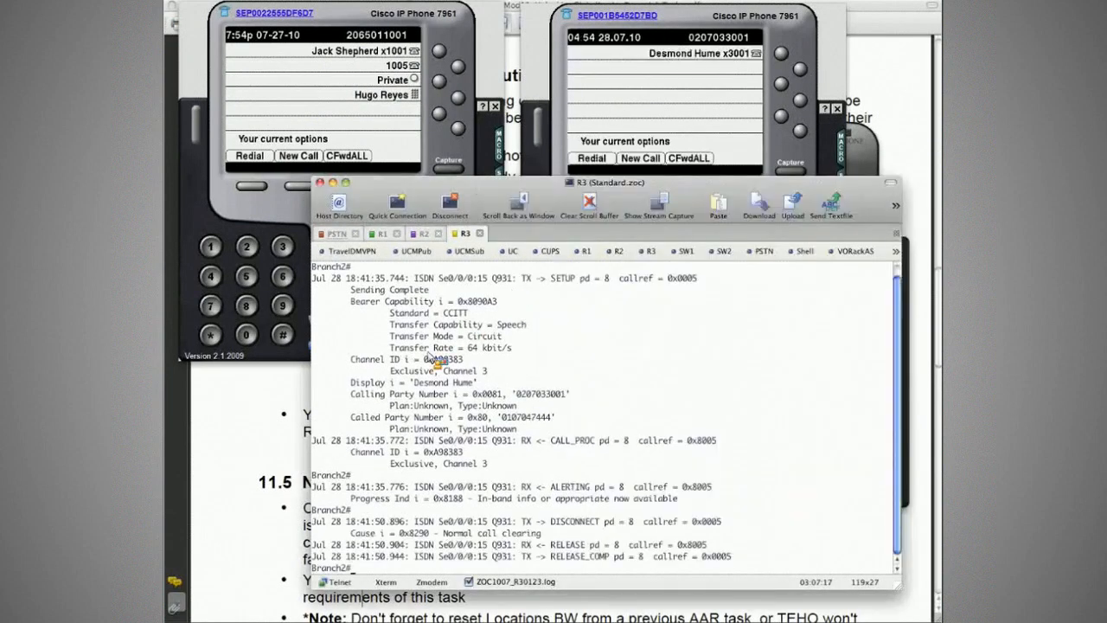
{"action": "type", "text": "conf t"}
{"action": "key", "text": "Return"}
{"action": "type", "text": "no mgcp"}
{"action": "key", "text": "Return"}
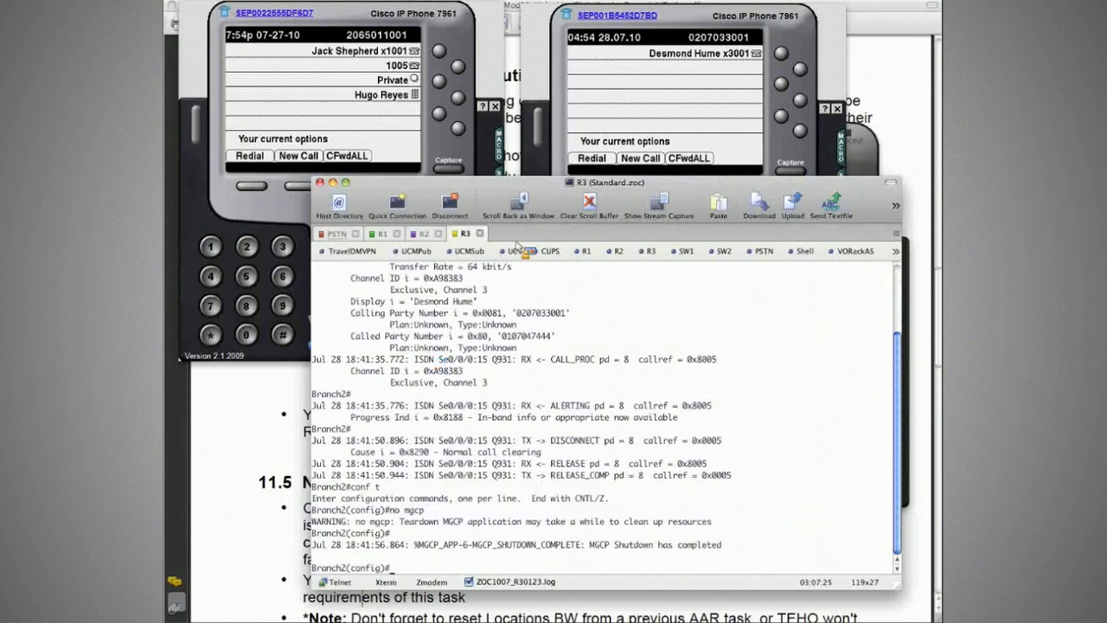
- Check R3's ISDN status with do sh isdn st from configuration mode, examining the Layer 2 state
{"action": "left_click", "coordinate": [622, 119]}
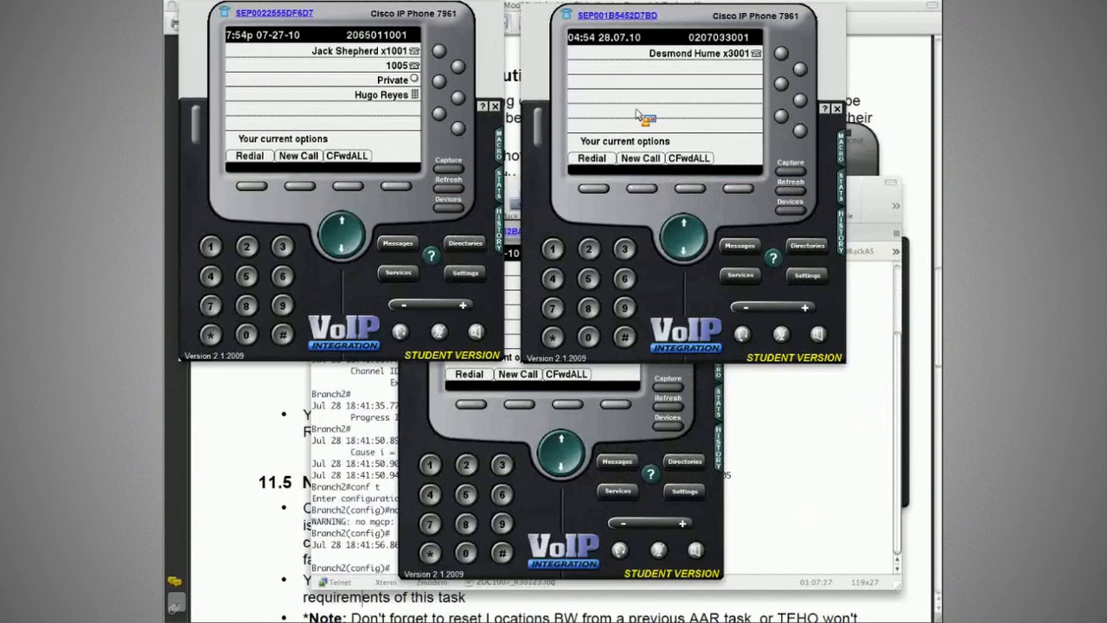
{"action": "left_click", "coordinate": [373, 391]}
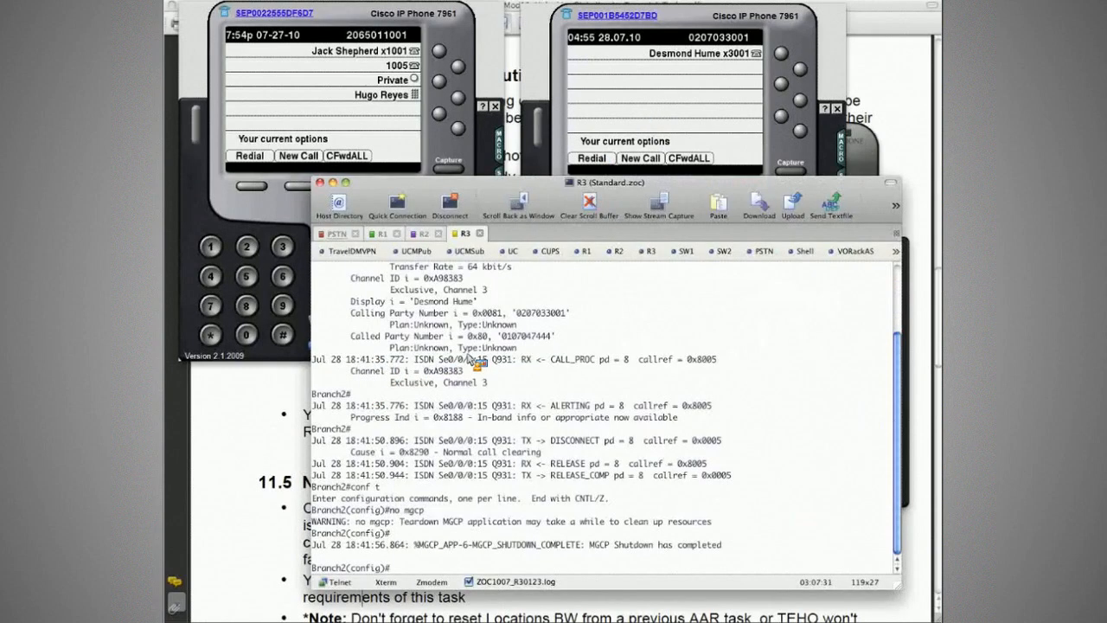
{"action": "key", "text": "Return"}
{"action": "key", "text": "Return"}
{"action": "key", "text": "Return"}
{"action": "key", "text": "Return"}
{"action": "key", "text": "Return"}
{"action": "key", "text": "Return"}
{"action": "type", "text": "sh isdn st"}
{"action": "key", "text": "Return"}
{"action": "type", "text": "do sh isdn st"}
{"action": "key", "text": "Return"}
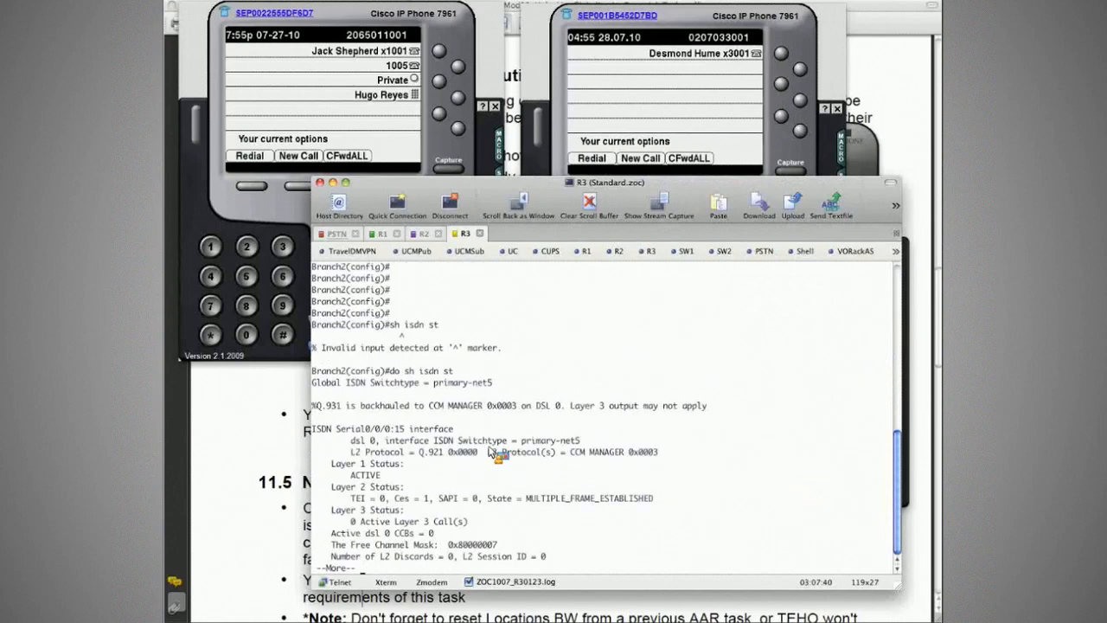
{"action": "key", "text": "space"}
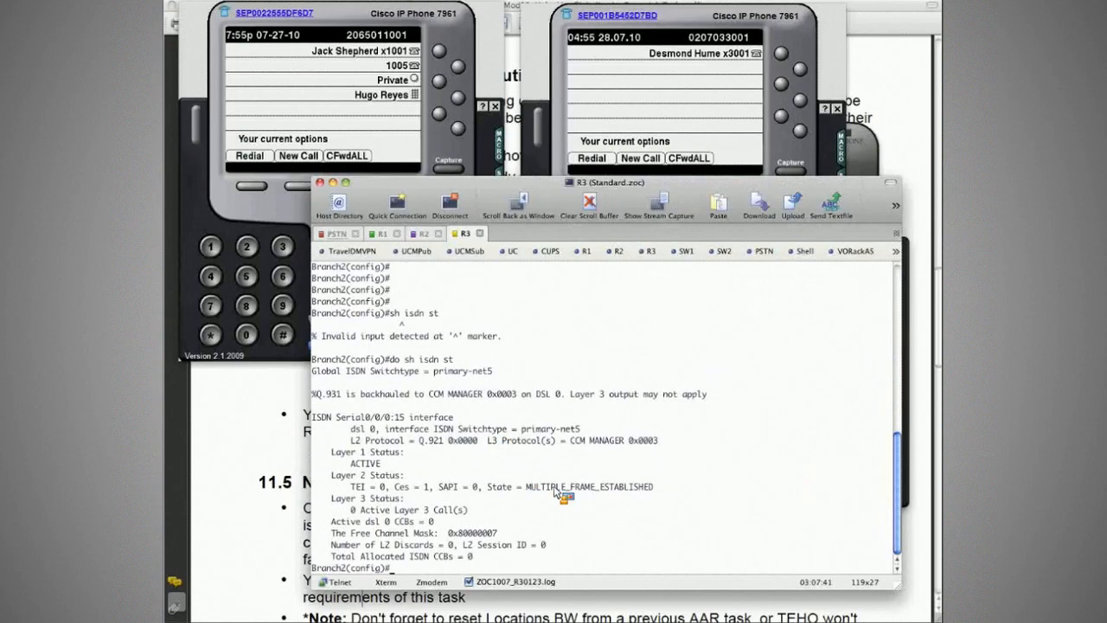
{"action": "left_click_drag", "start_coordinate": [516, 487], "coordinate": [666, 489]}
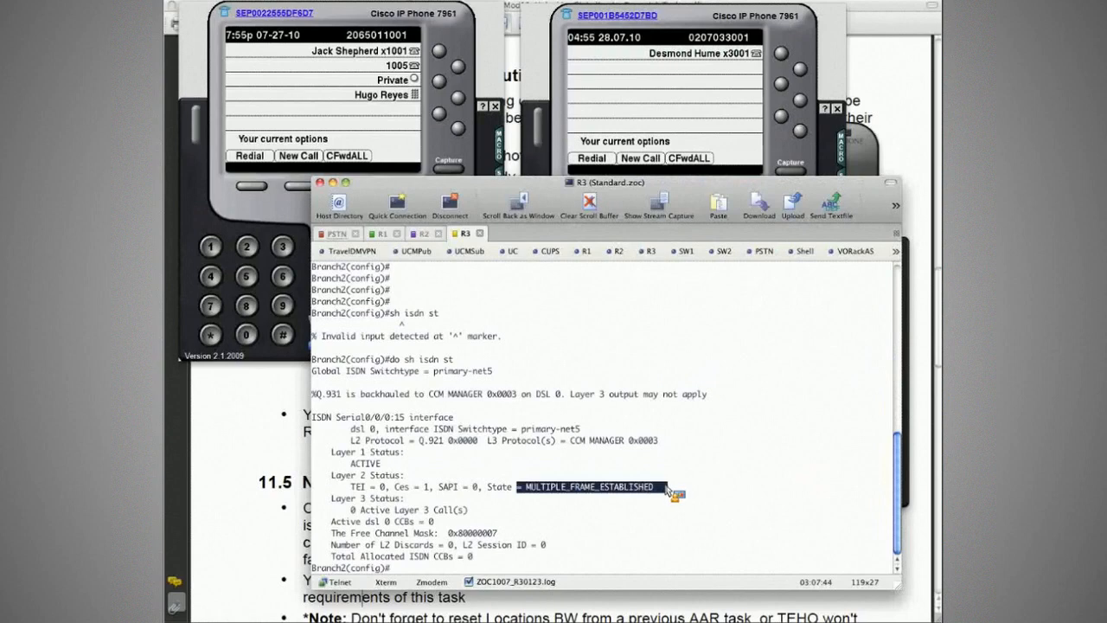
{"action": "left_click", "coordinate": [669, 490]}
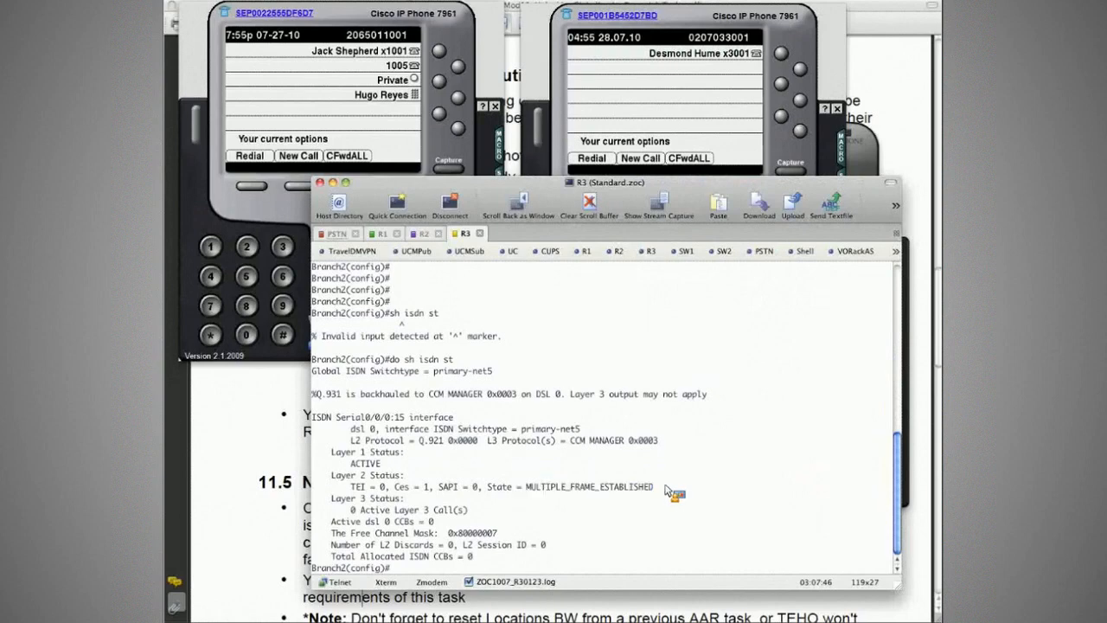
- Check the Call Manager status of R3's MGCP gateway with do sh ccm
{"action": "type", "text": "do sh ccm"}
{"action": "key", "text": "Return"}
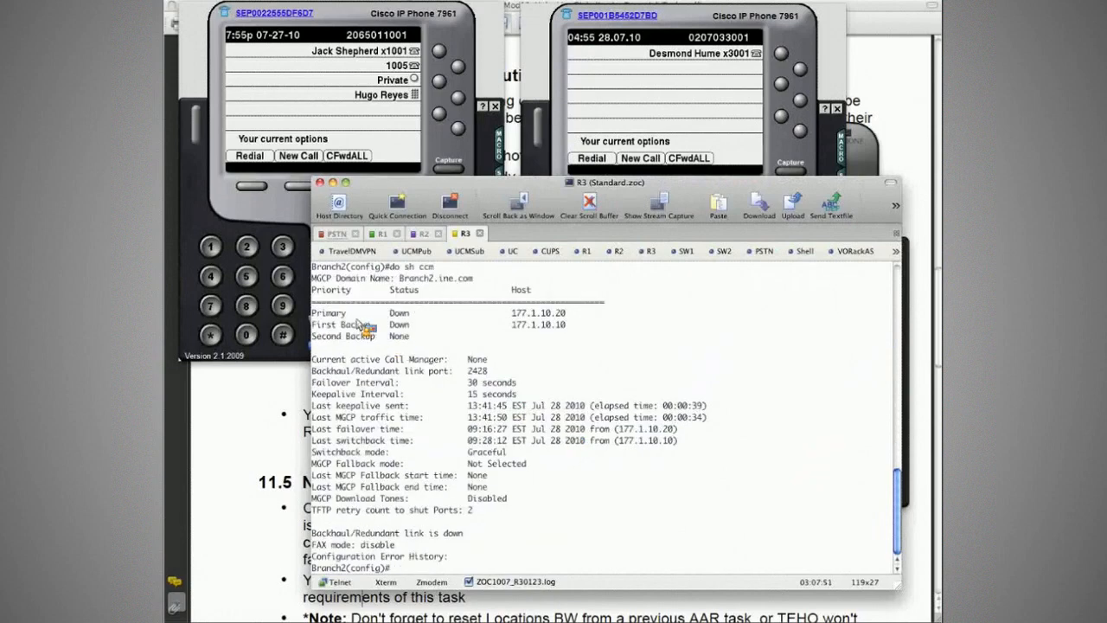
{"action": "left_click", "coordinate": [357, 324]}
{"action": "left_click", "coordinate": [638, 129]}
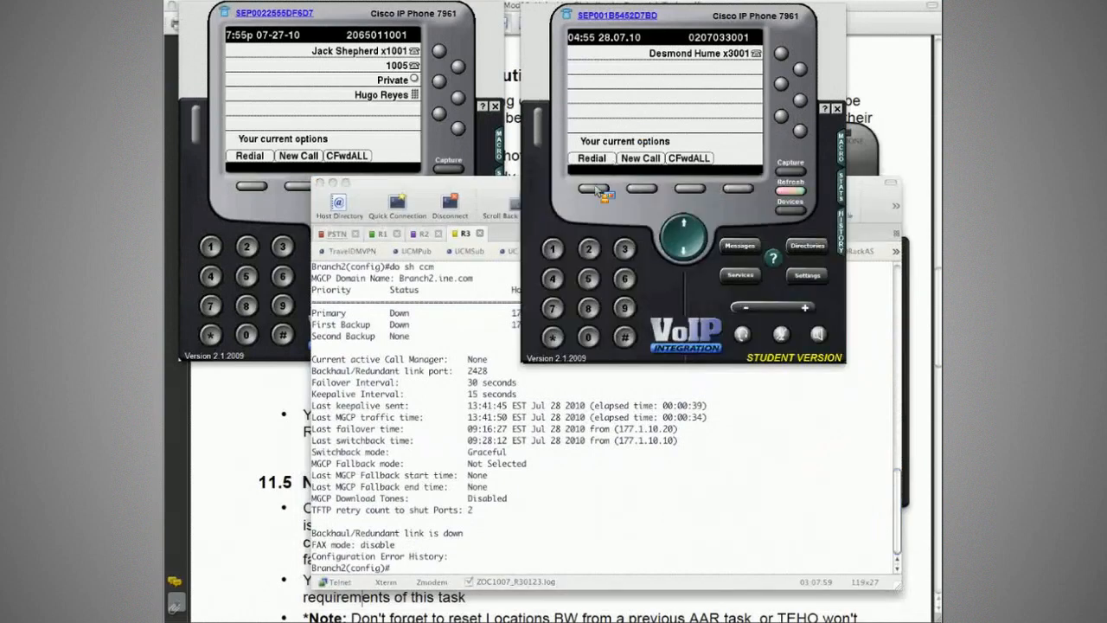
{"action": "left_click", "coordinate": [518, 206]}
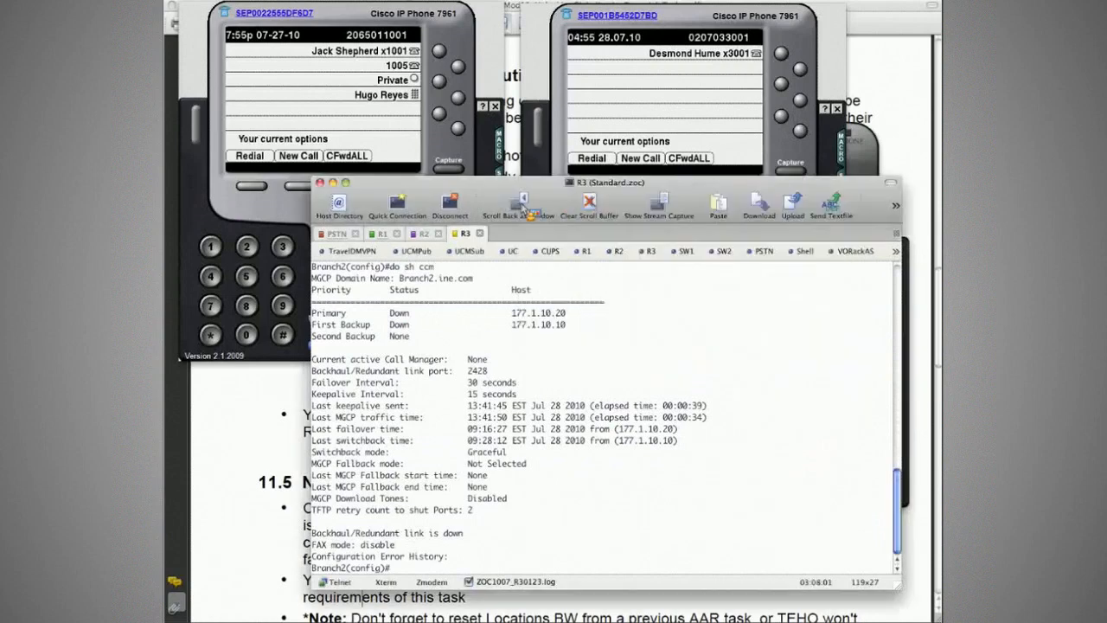
- Examine the calling and called numbers in R1's Q.931 debug and the PSTN phone's caller ID, and end the Branch2 phone's call
{"action": "left_click", "coordinate": [382, 236]}
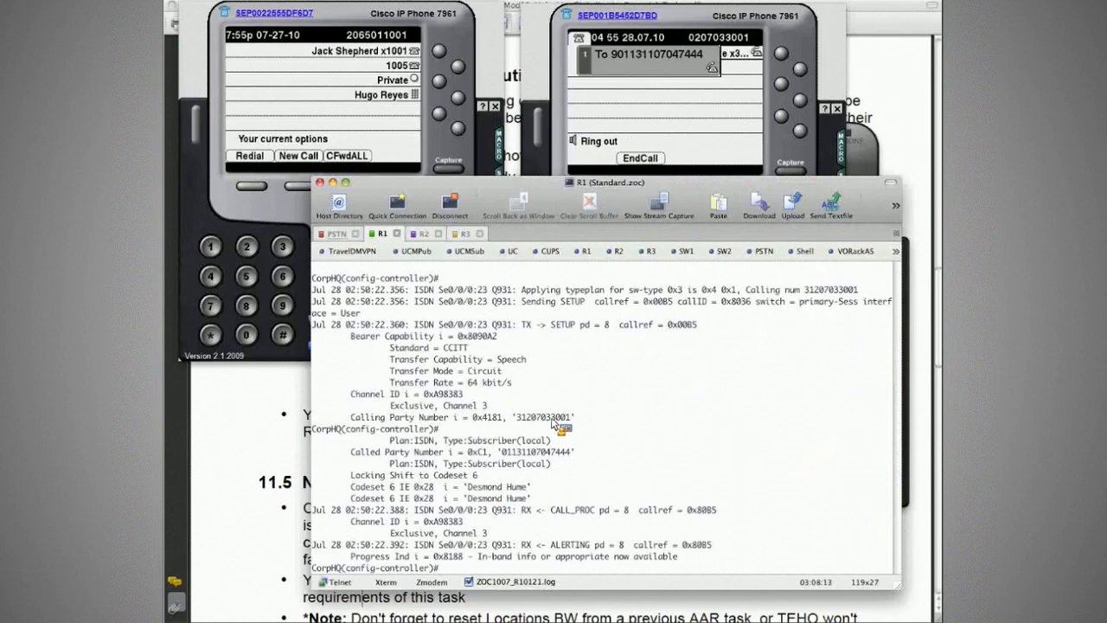
{"action": "key", "text": "super+Tab"}
{"action": "key", "text": "super+Tab"}
{"action": "key", "text": "super+Tab"}
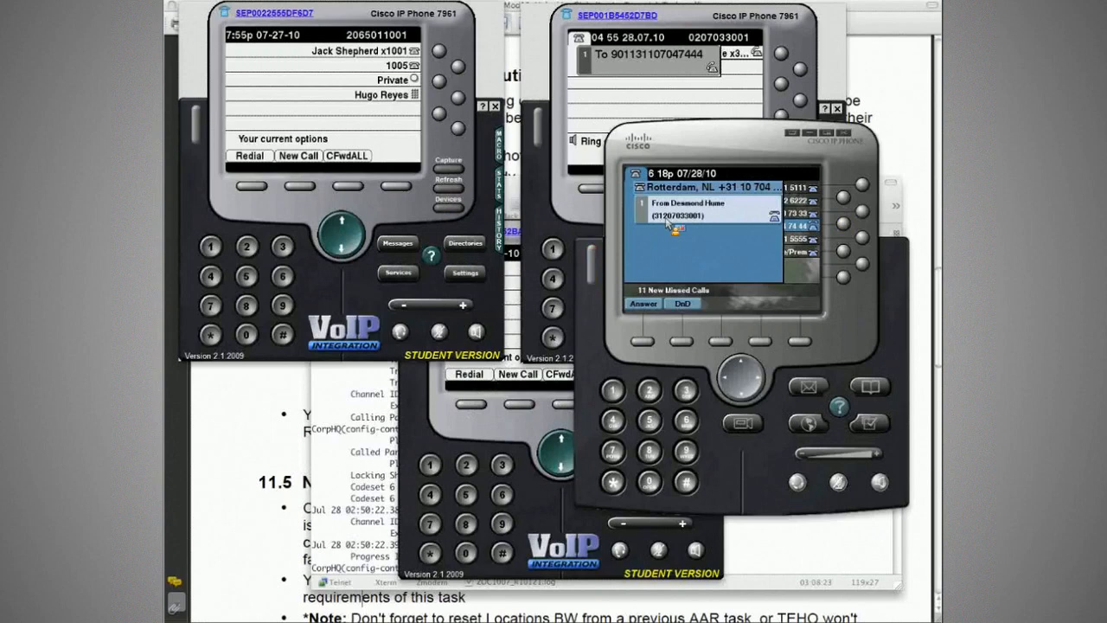
{"action": "key", "text": "super+grave"}
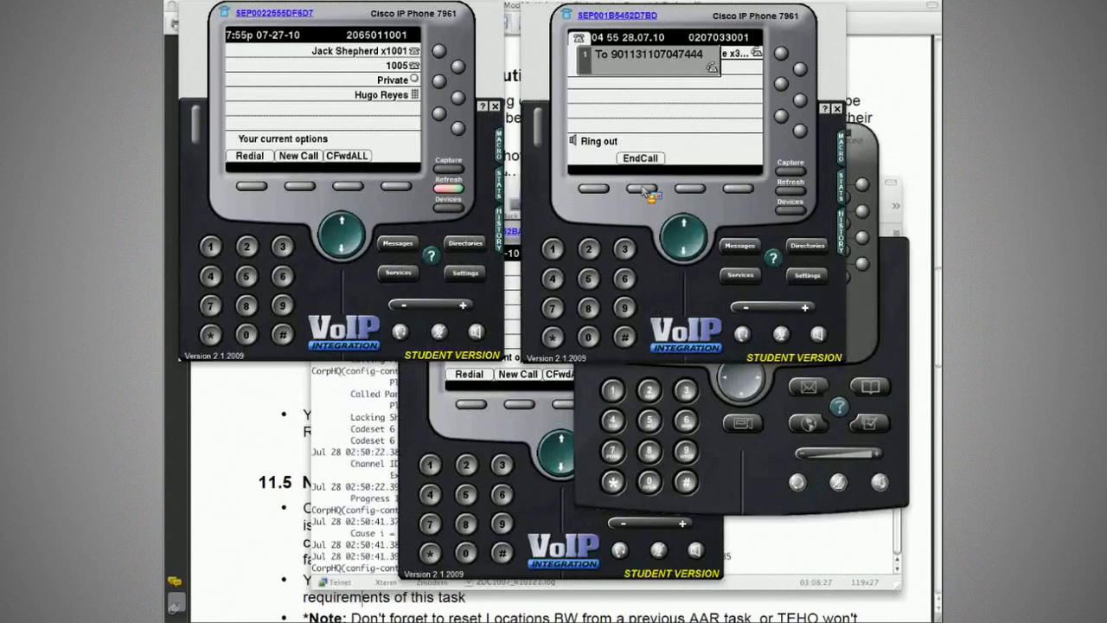
{"action": "left_click", "coordinate": [643, 189]}
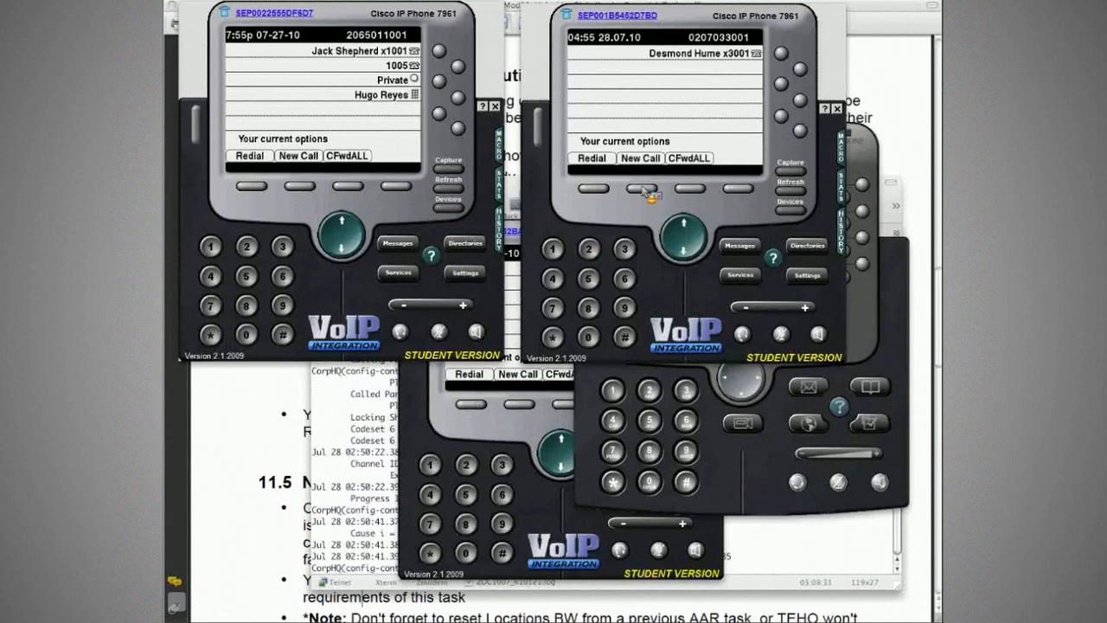
- Shut down the T1 controller on R2 (Branch1) with shut
{"action": "left_click", "coordinate": [719, 376]}
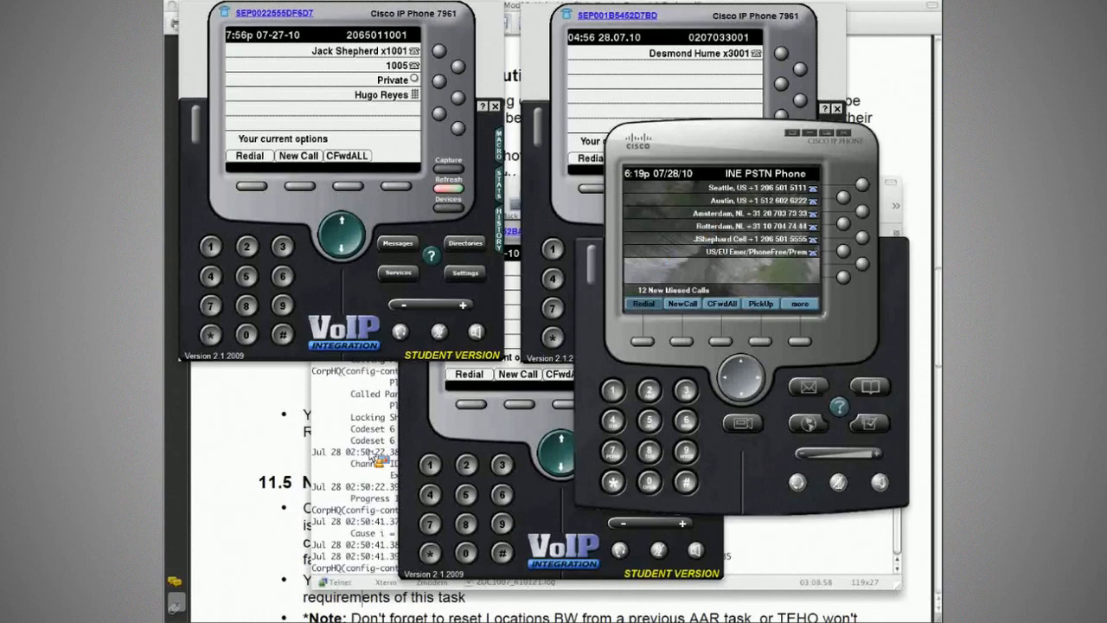
{"action": "left_click", "coordinate": [381, 457]}
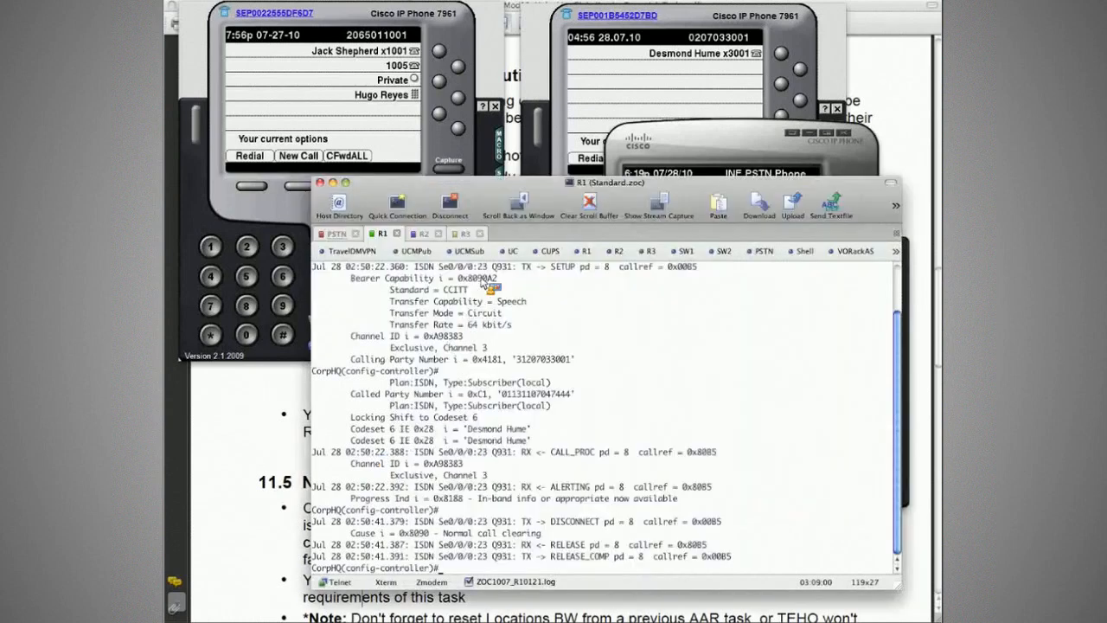
{"action": "left_click", "coordinate": [423, 233]}
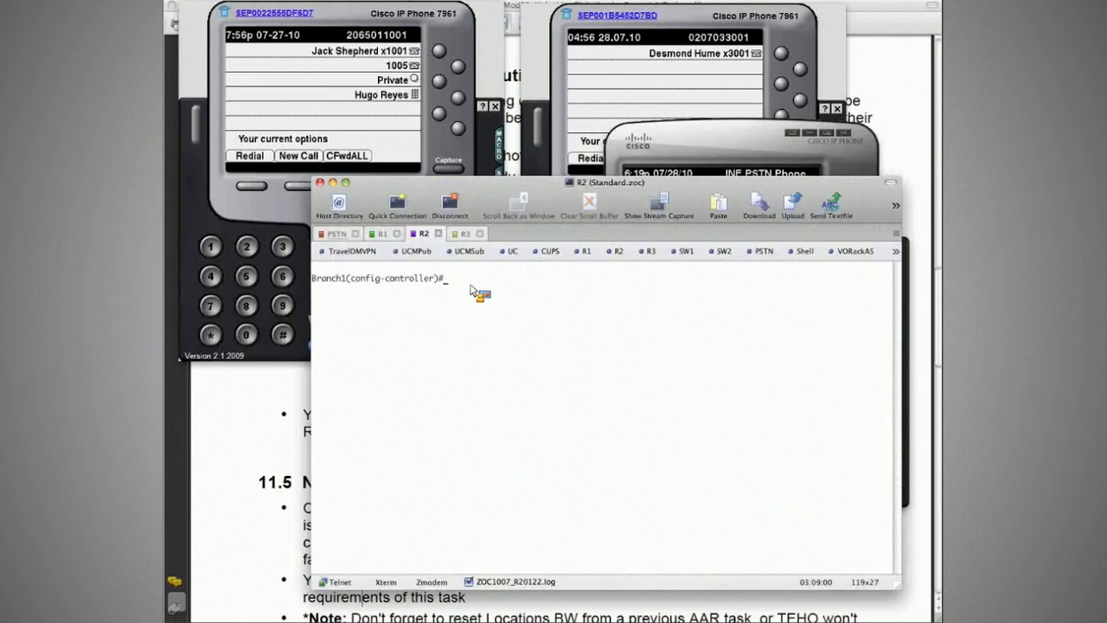
{"action": "type", "text": "shut"}
{"action": "key", "text": "Return"}
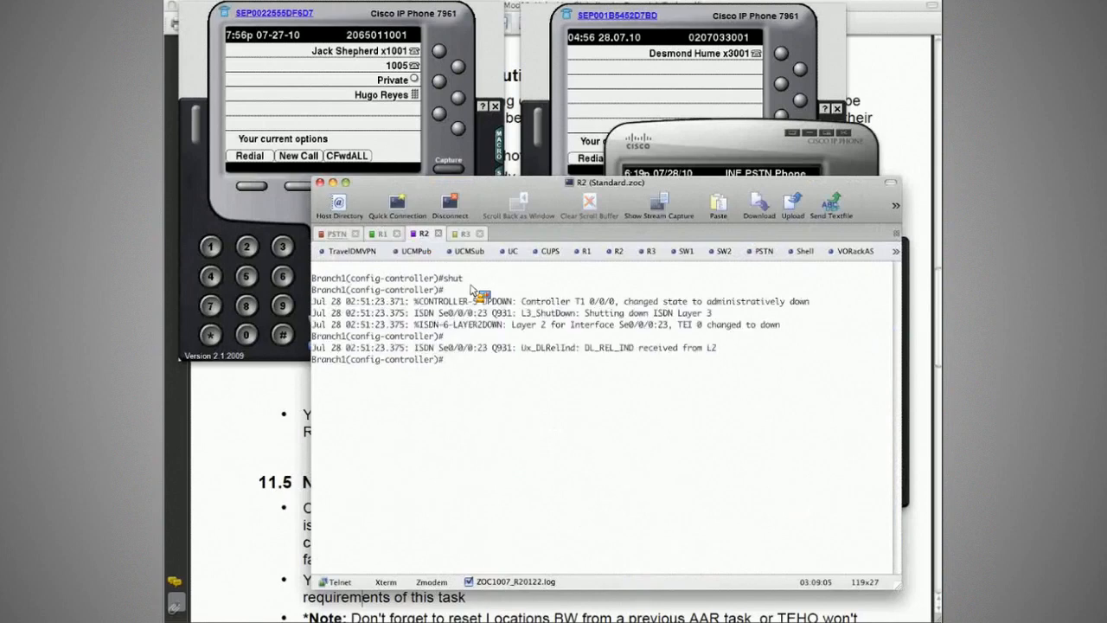
{"action": "left_click", "coordinate": [466, 235]}
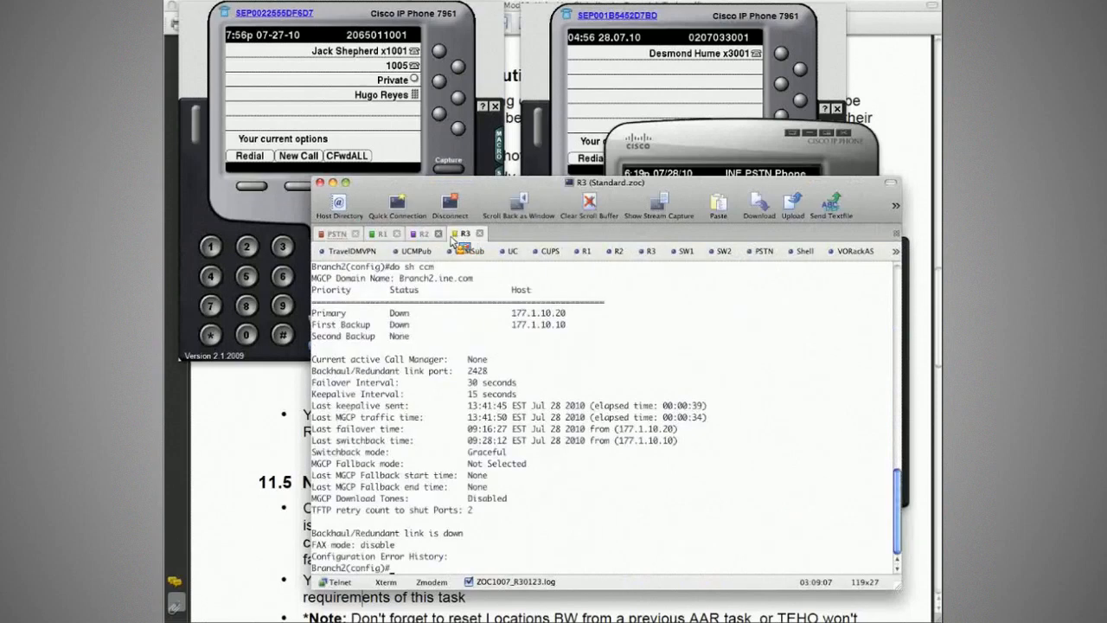
{"action": "left_click", "coordinate": [422, 235]}
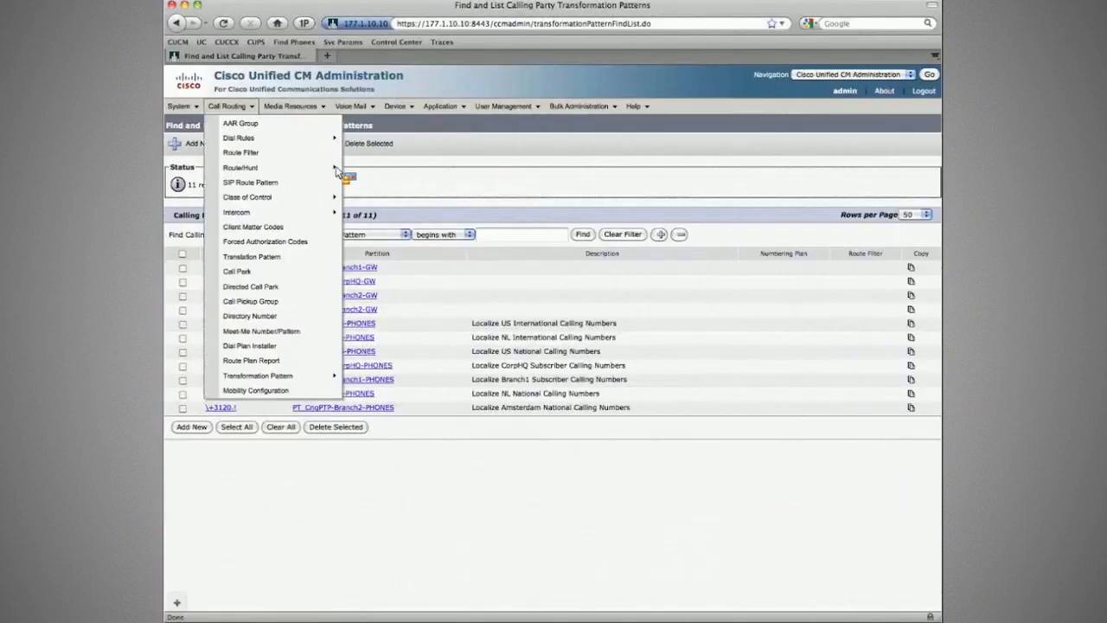
- Open route group RG_Branch1 in Cisco Unified CM Administration and examine the order of its member gateways
{"action": "mouse_move", "coordinate": [310, 171]}
{"action": "left_click", "coordinate": [424, 173]}
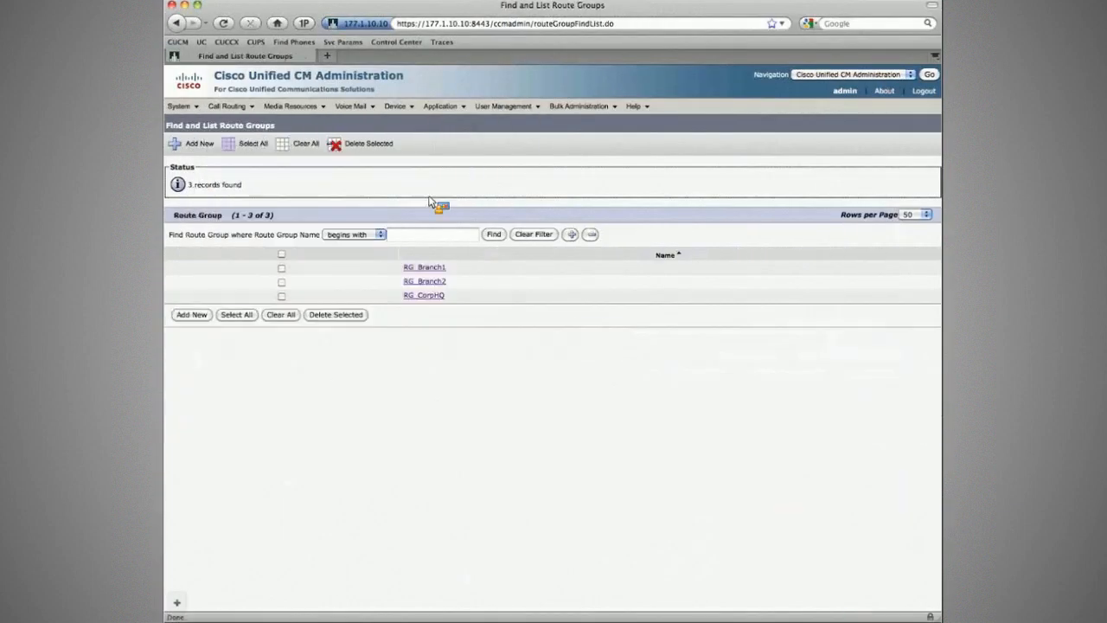
{"action": "left_click", "coordinate": [426, 268]}
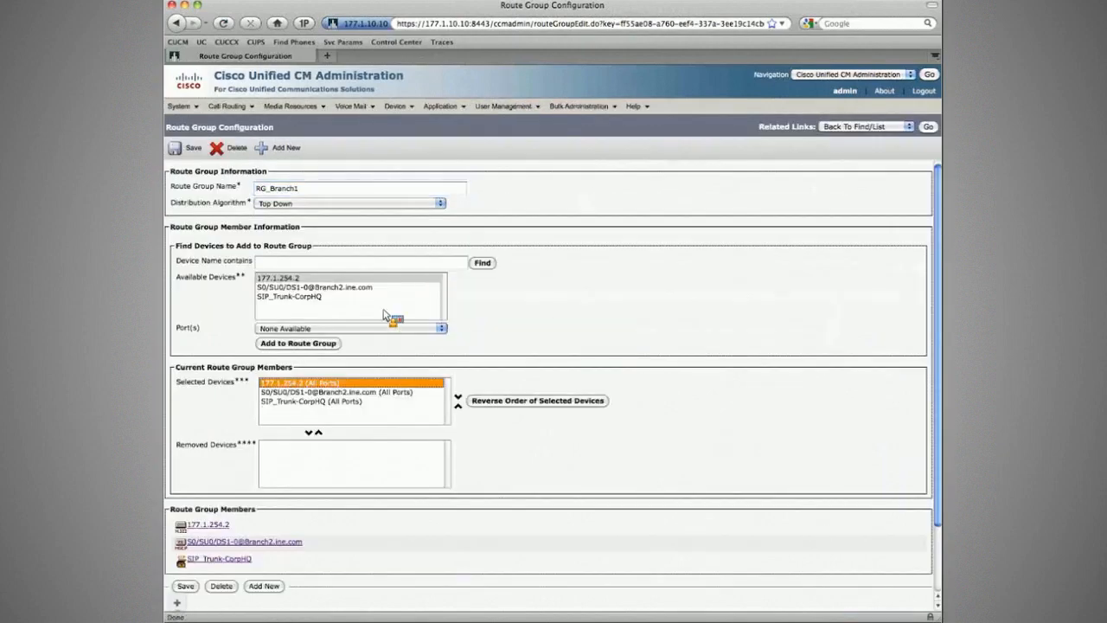
{"action": "left_click", "coordinate": [303, 391]}
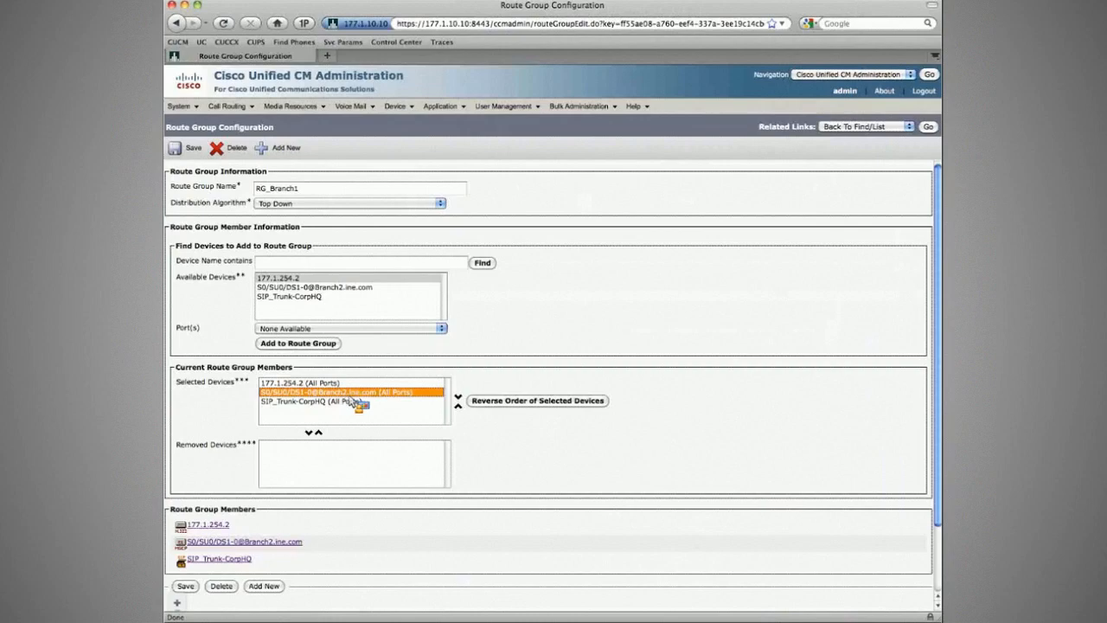
{"action": "left_click", "coordinate": [354, 401]}
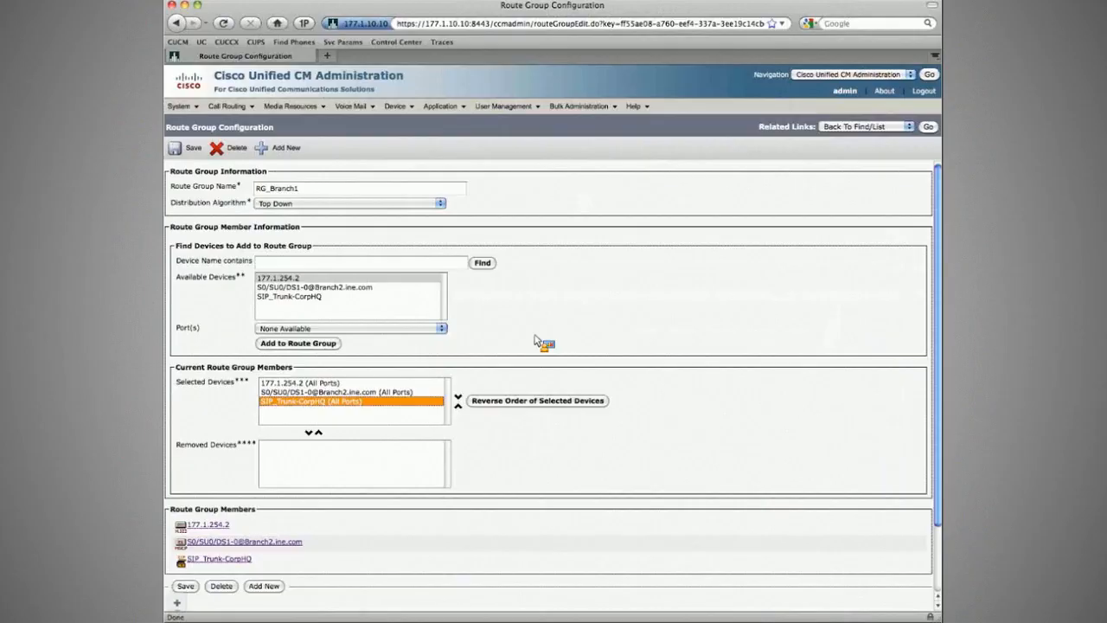
- Place an international test call from the Branch1 phone (x2001) to the Rotterdam PSTN number, ending the dialed digits with #
{"action": "key", "text": "super+Tab"}
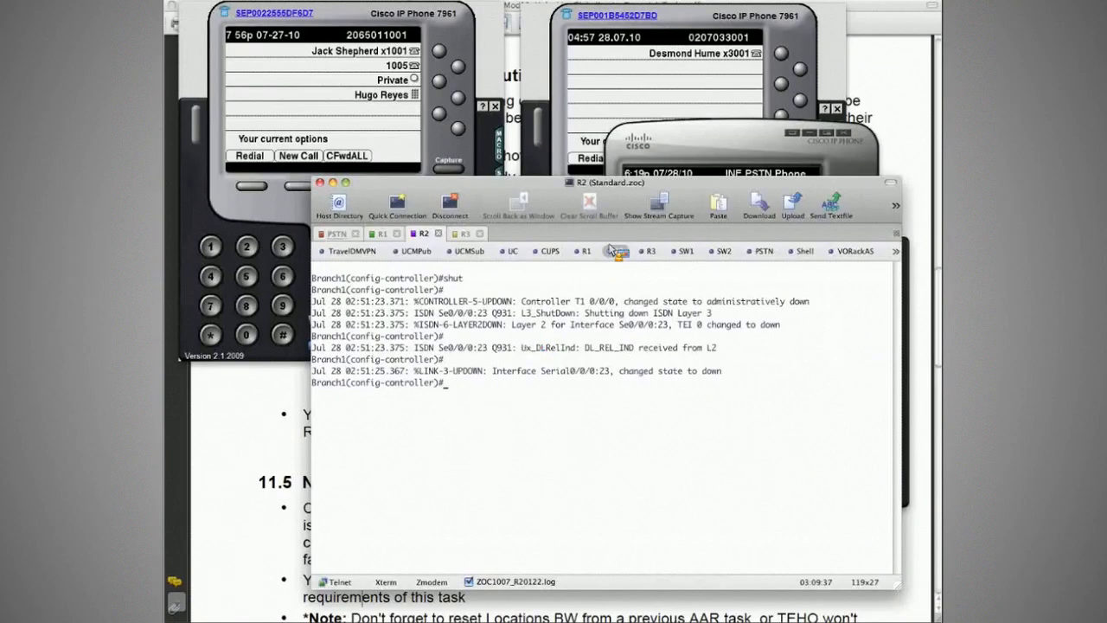
{"action": "key", "text": "super+Tab"}
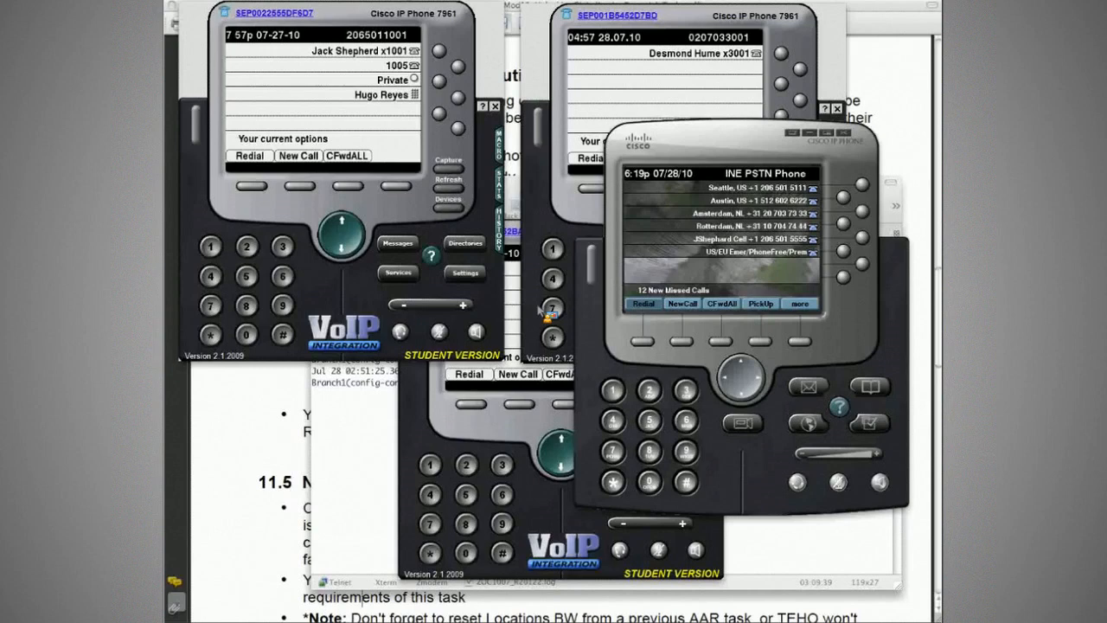
{"action": "left_click", "coordinate": [521, 322]}
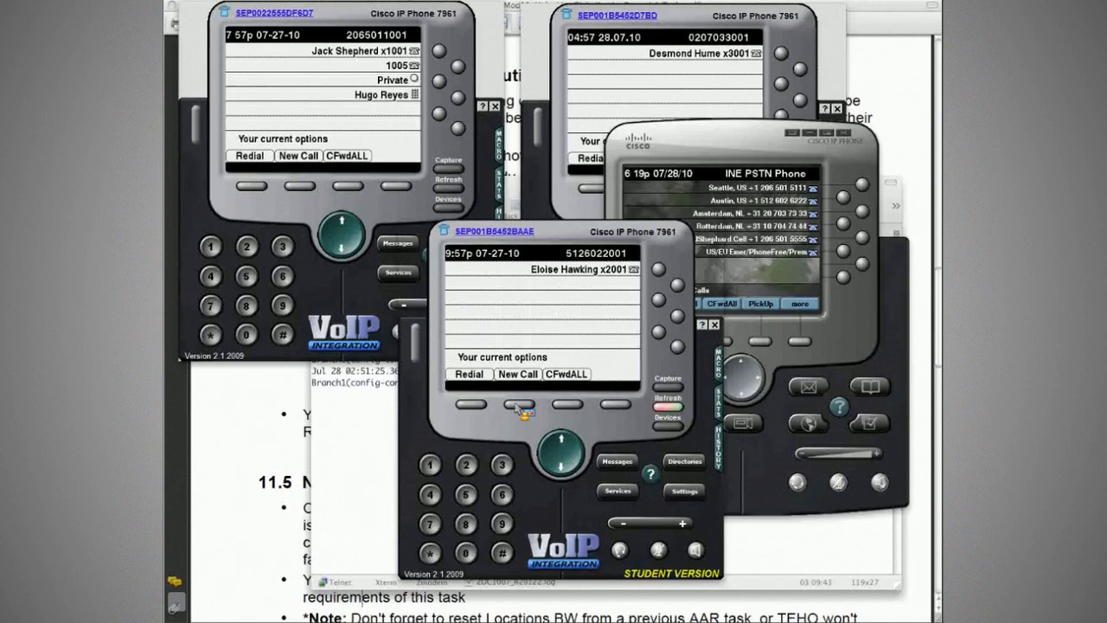
{"action": "left_click", "coordinate": [518, 405]}
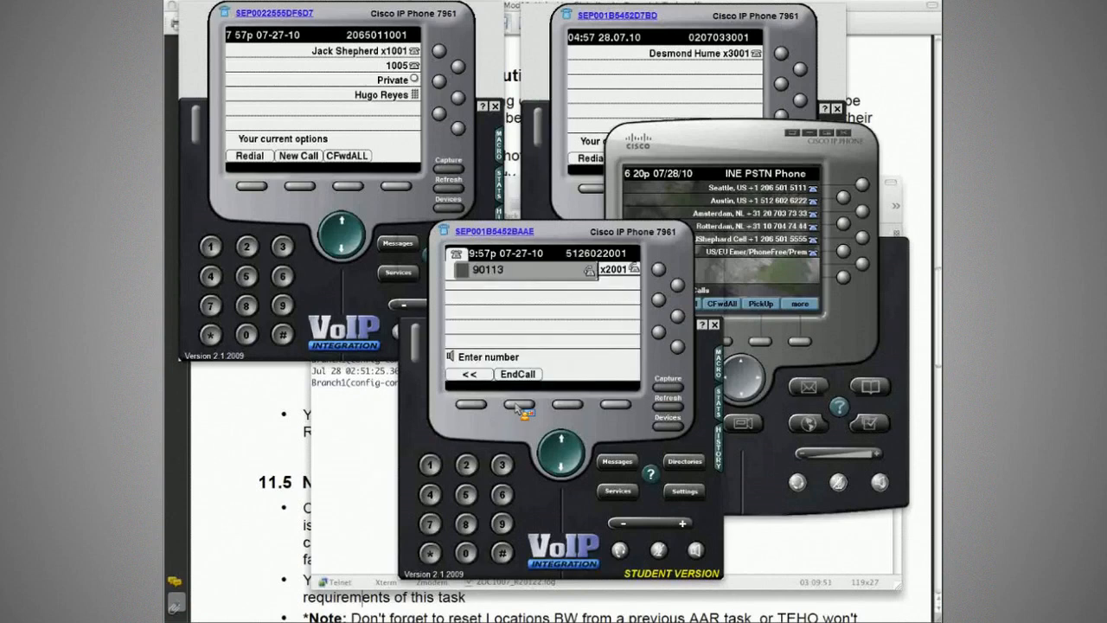
{"action": "type", "text": "07047444#"}
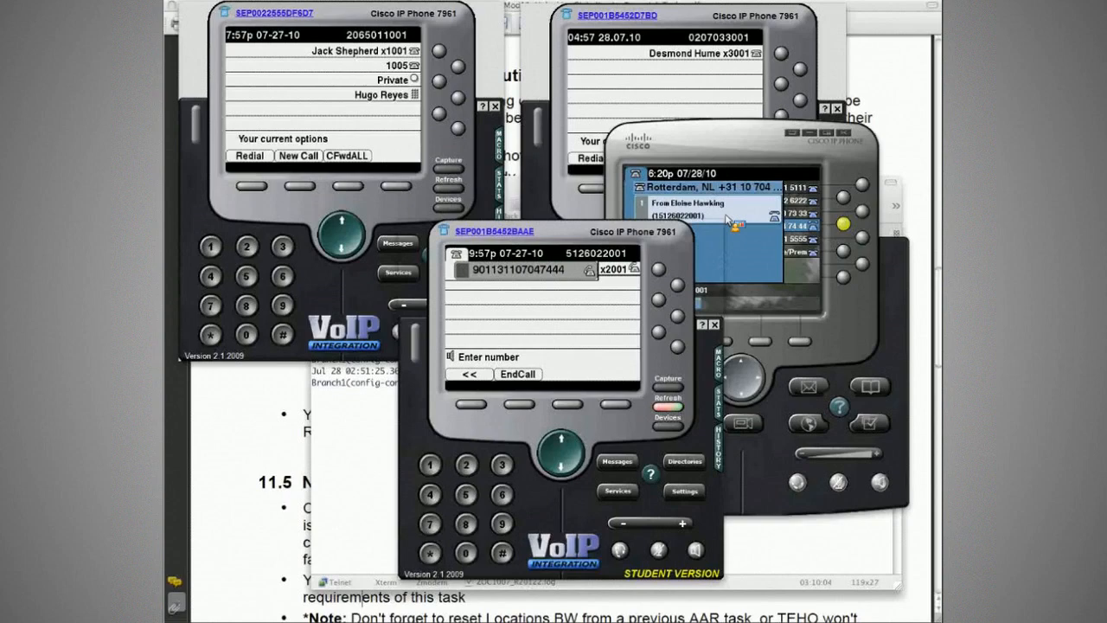
- Examine the caller ID on the PSTN phone and the called party number in R1's Q.931 debug, and end the call
{"action": "left_click", "coordinate": [730, 221]}
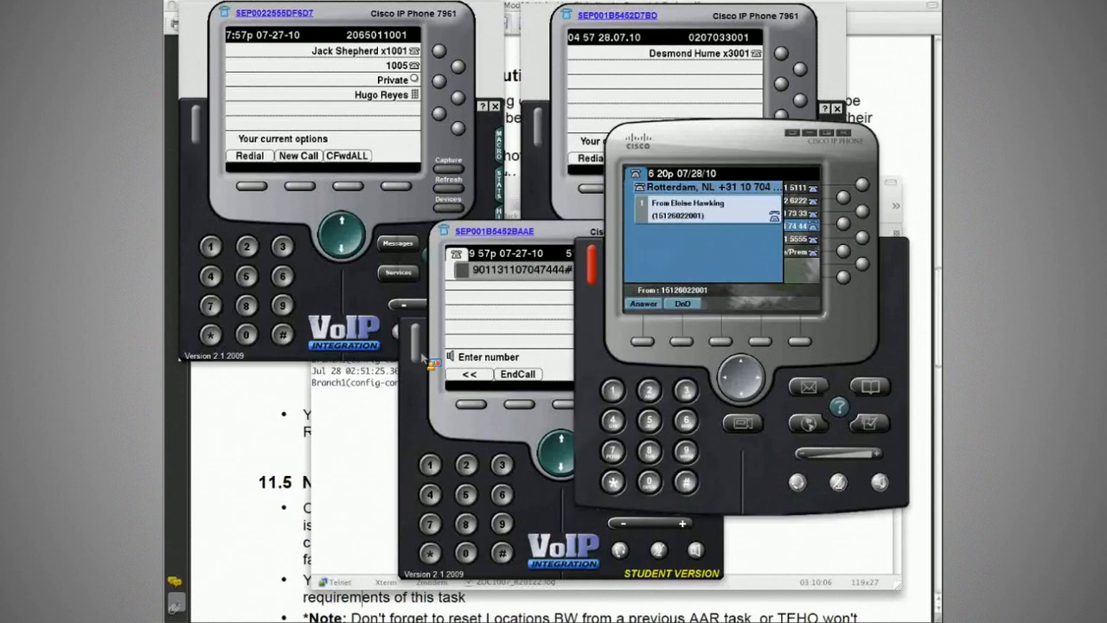
{"action": "left_click", "coordinate": [374, 396]}
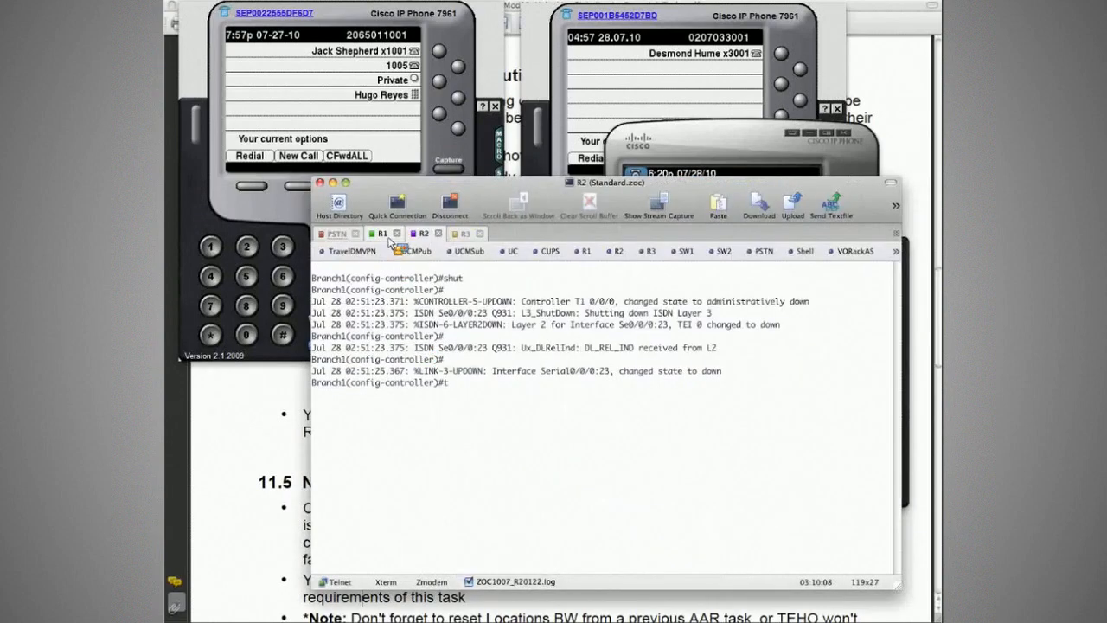
{"action": "left_click", "coordinate": [386, 235]}
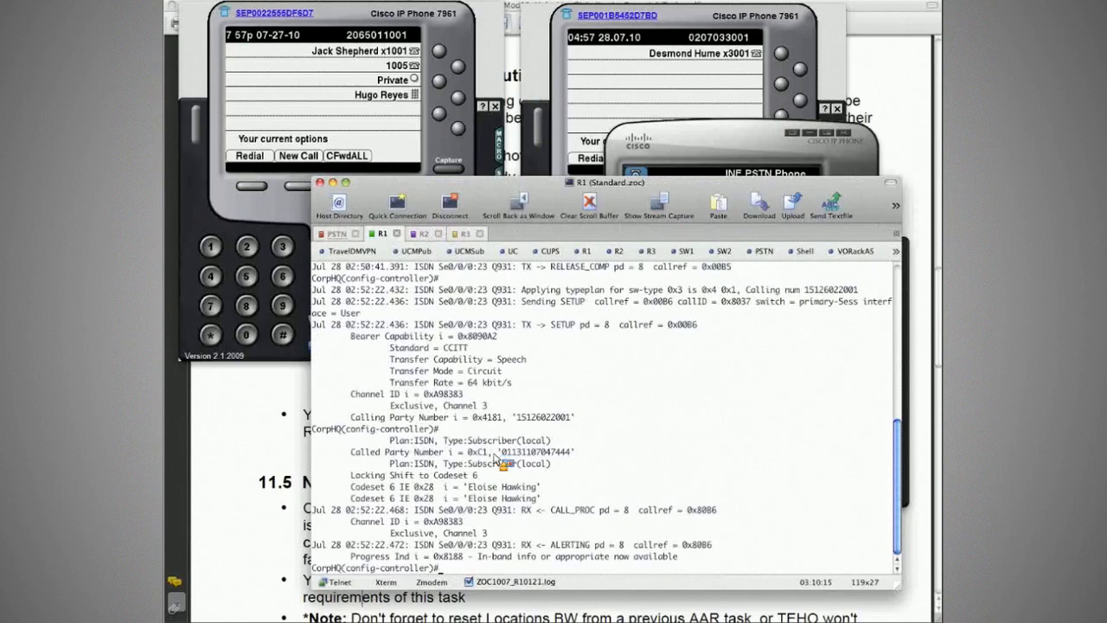
{"action": "left_click_drag", "start_coordinate": [495, 453], "coordinate": [577, 455]}
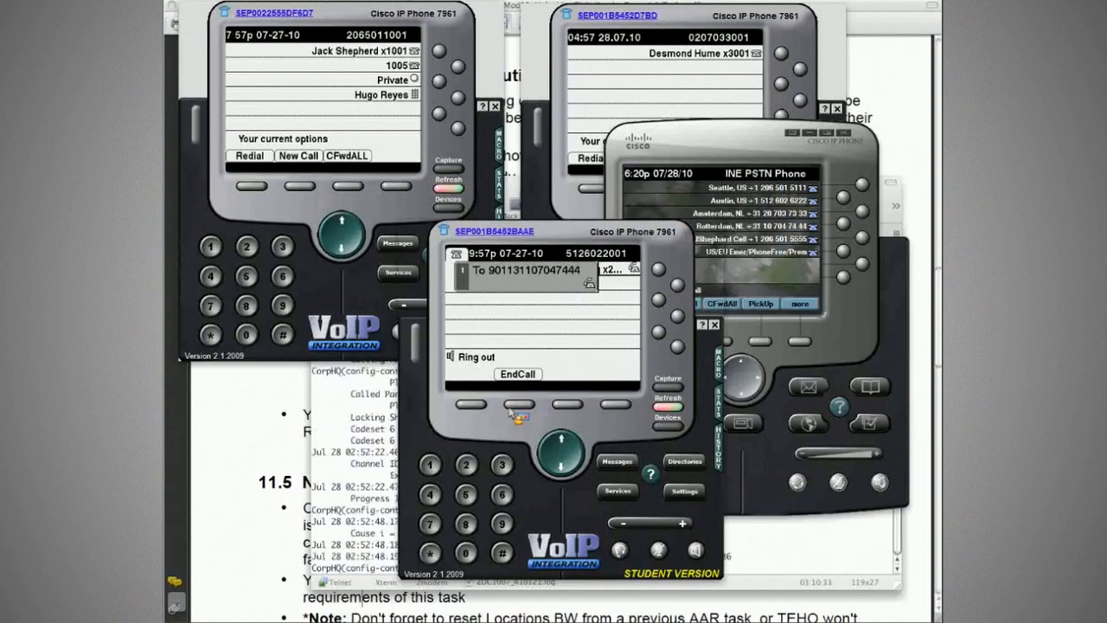
- Bring the T1 controller on R2 (Branch1) back up with no shut
{"action": "left_click", "coordinate": [344, 437]}
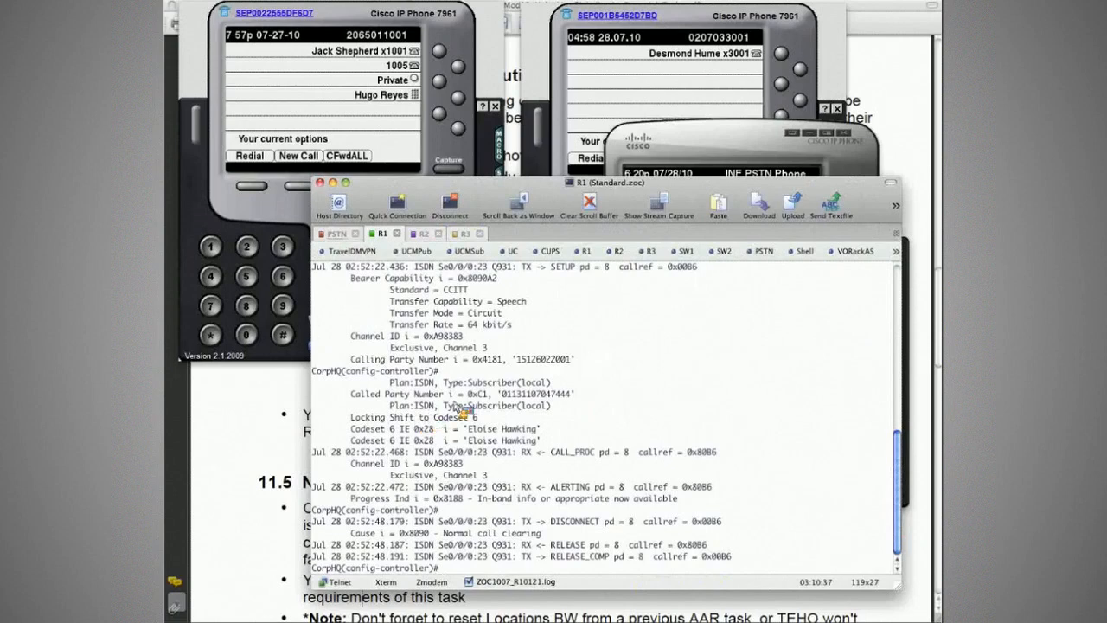
{"action": "key", "text": "Return"}
{"action": "key", "text": "Return"}
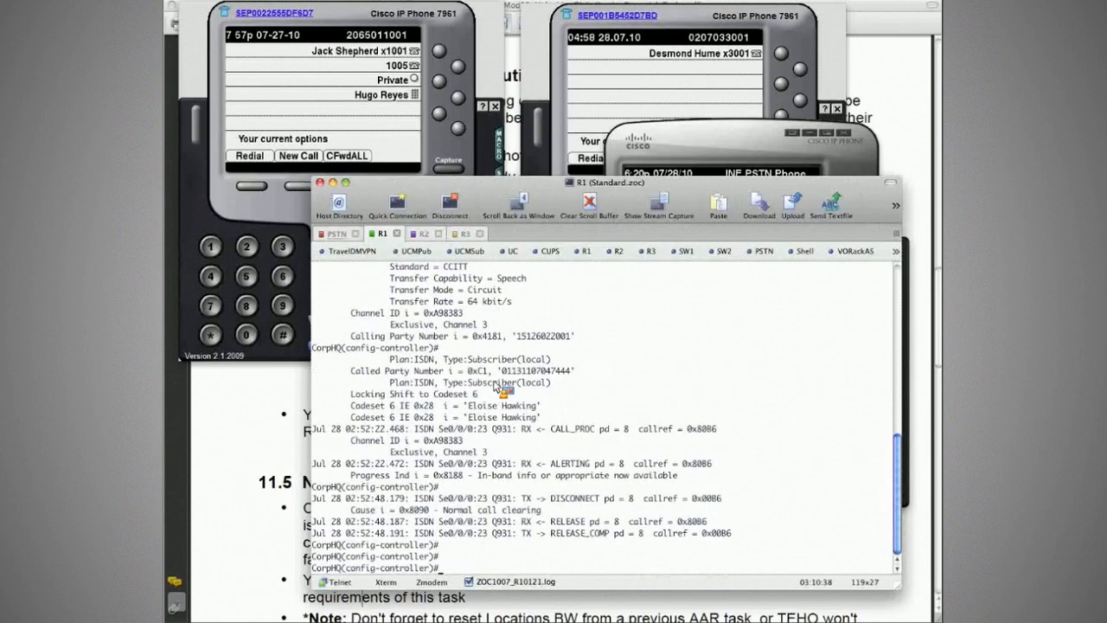
{"action": "key", "text": "ctrl+Tab"}
{"action": "type", "text": "no shut"}
{"action": "key", "text": "ctrl+Tab"}
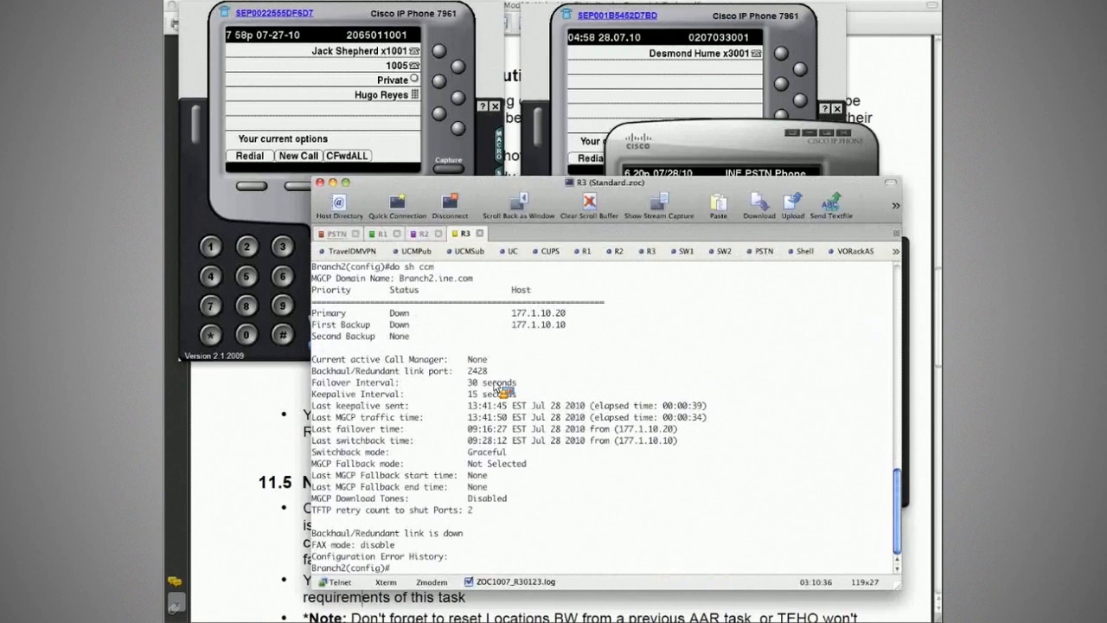
- Re-enable MGCP on R3 (Branch2) with mgcp and leave configuration mode with end
{"action": "type", "text": "mgcp"}
{"action": "key", "text": "Return"}
{"action": "type", "text": "end"}
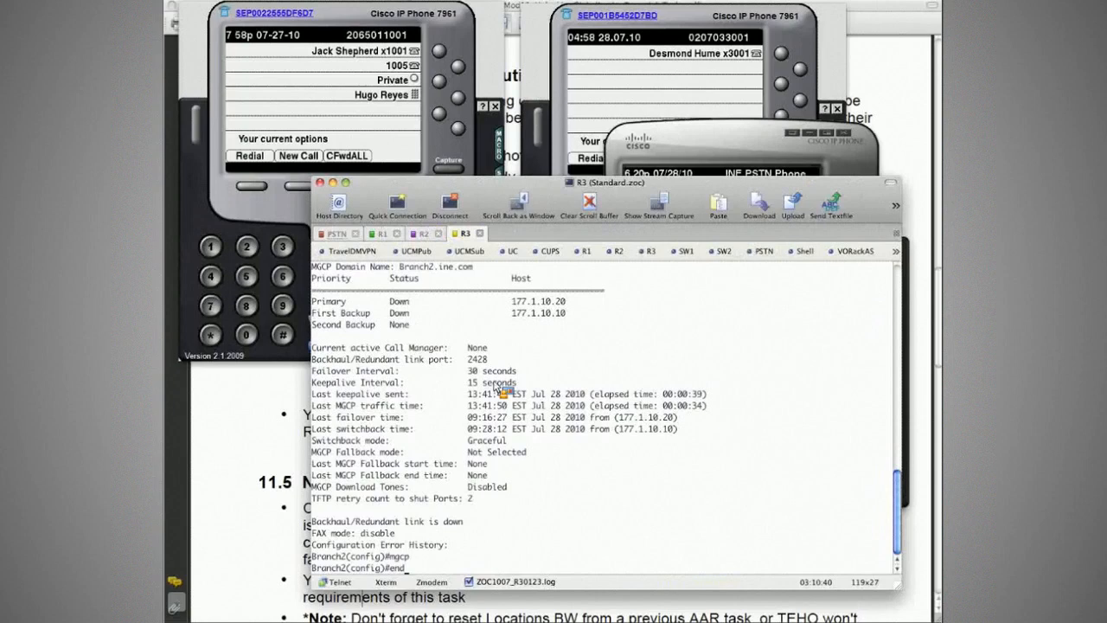
{"action": "key", "text": "Return"}
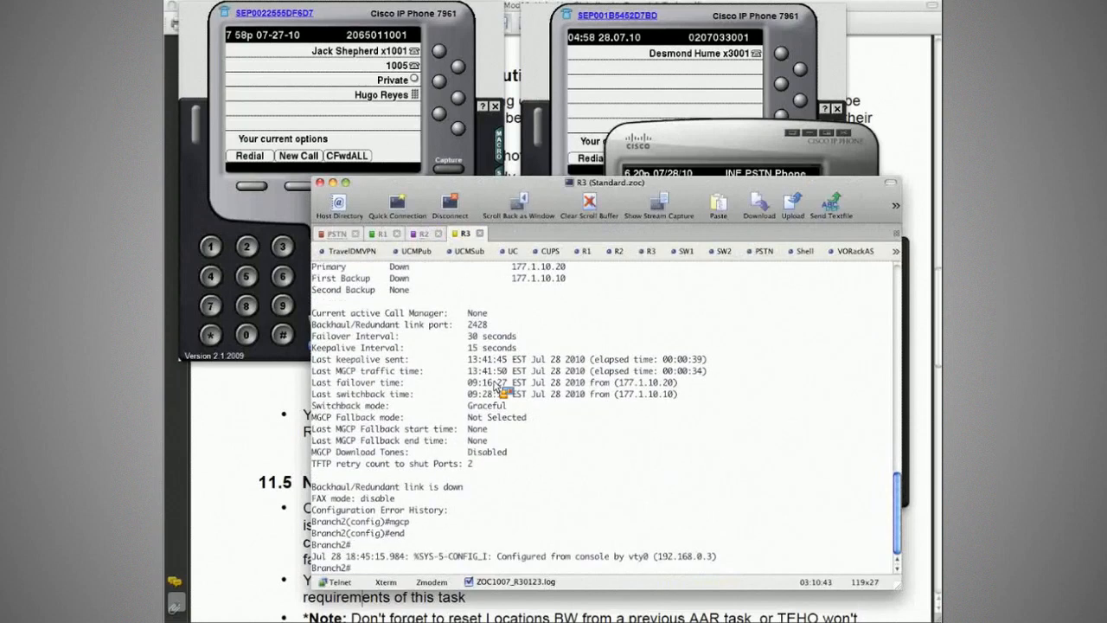
- Leave configuration mode on R2, run no shut on R1's controller, and leave configuration mode there as well
{"action": "key", "text": "ctrl+shift+Tab"}
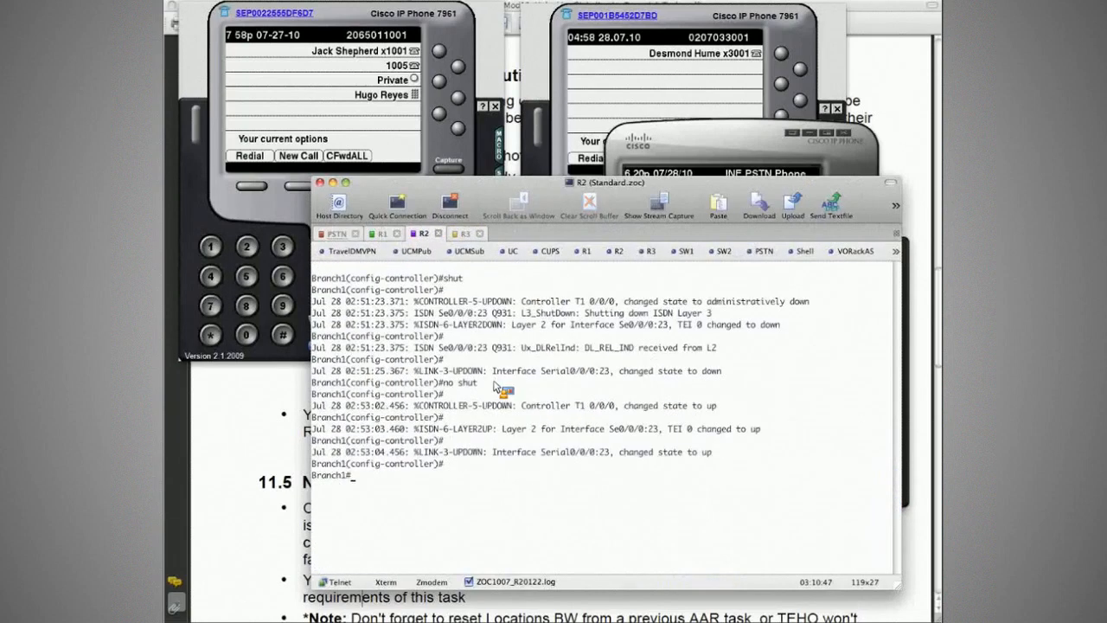
{"action": "key", "text": "ctrl+shift+Tab"}
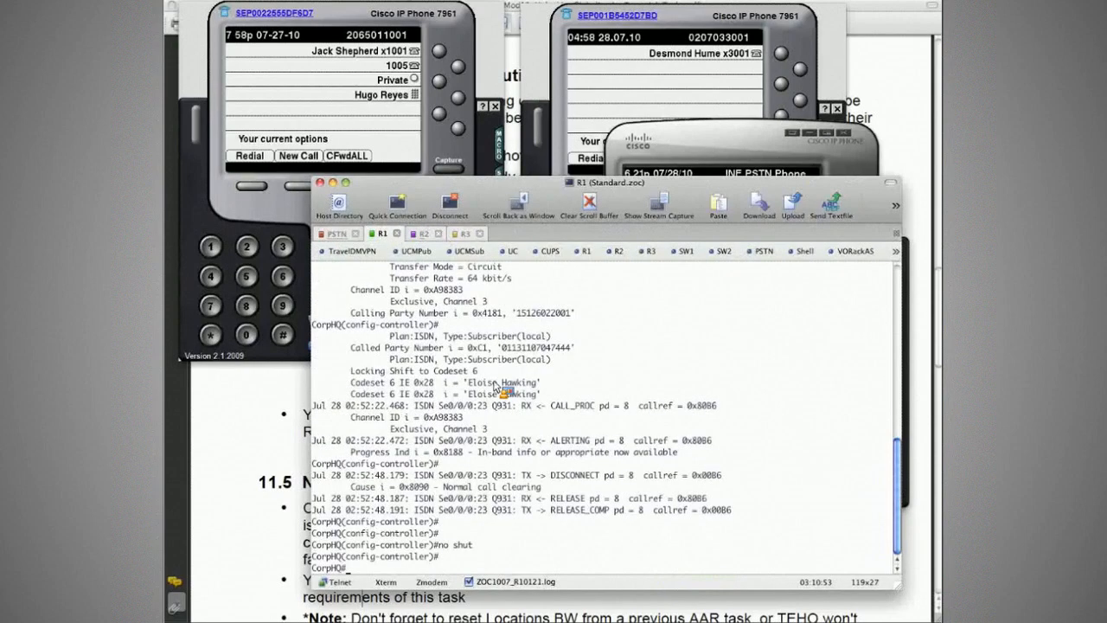
{"action": "key", "text": "ctrl+Tab"}
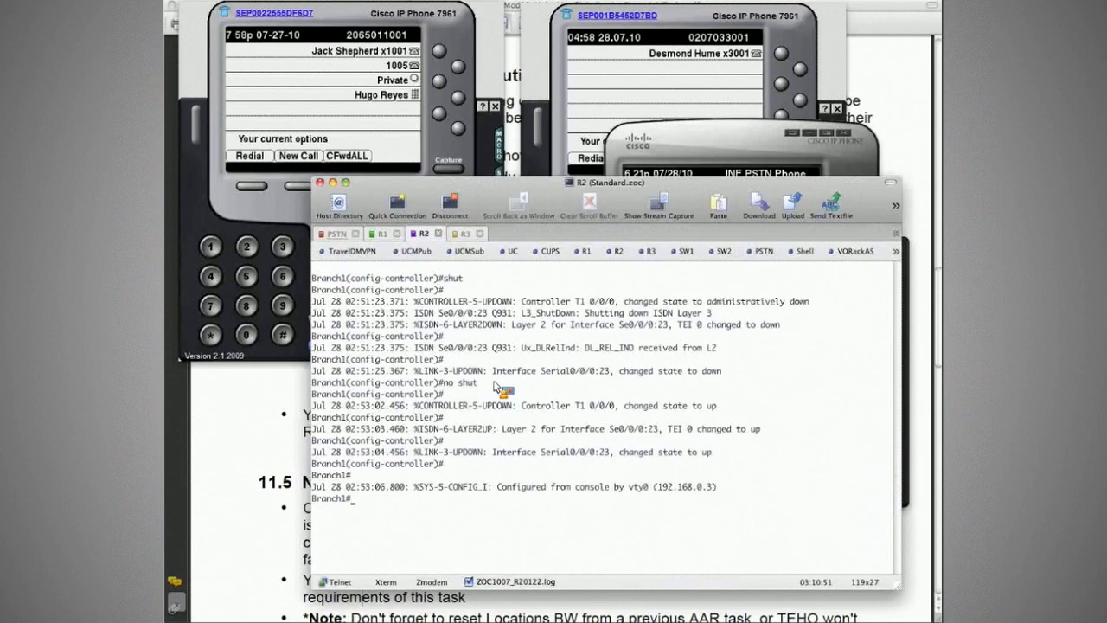
- Clear the R3 and R1 terminal screens, and hide the terminal and the phones to return to the task PDF
{"action": "key", "text": "ctrl+Tab"}
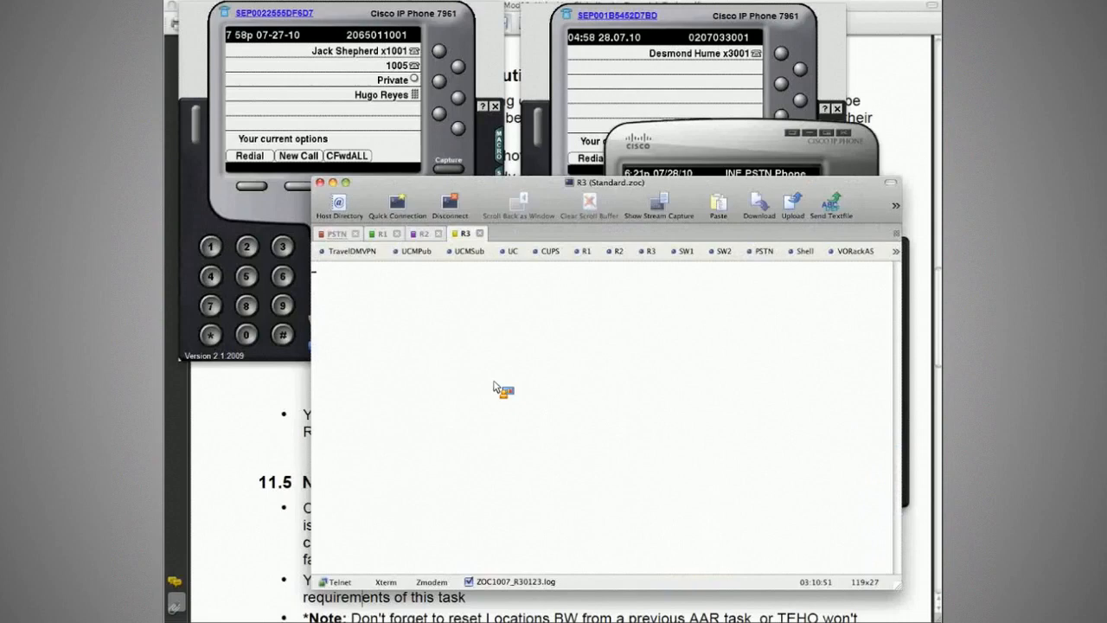
{"action": "key", "text": "Return"}
{"action": "key", "text": "ctrl+shift+Tab"}
{"action": "key", "text": "ctrl+shift+Tab"}
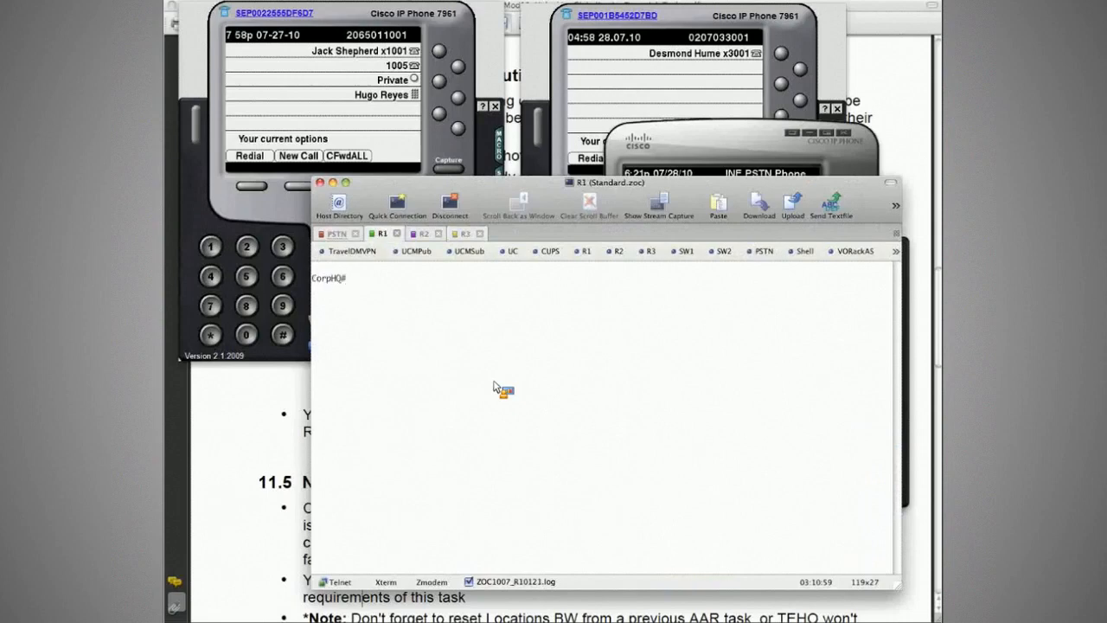
{"action": "key", "text": "super+h"}
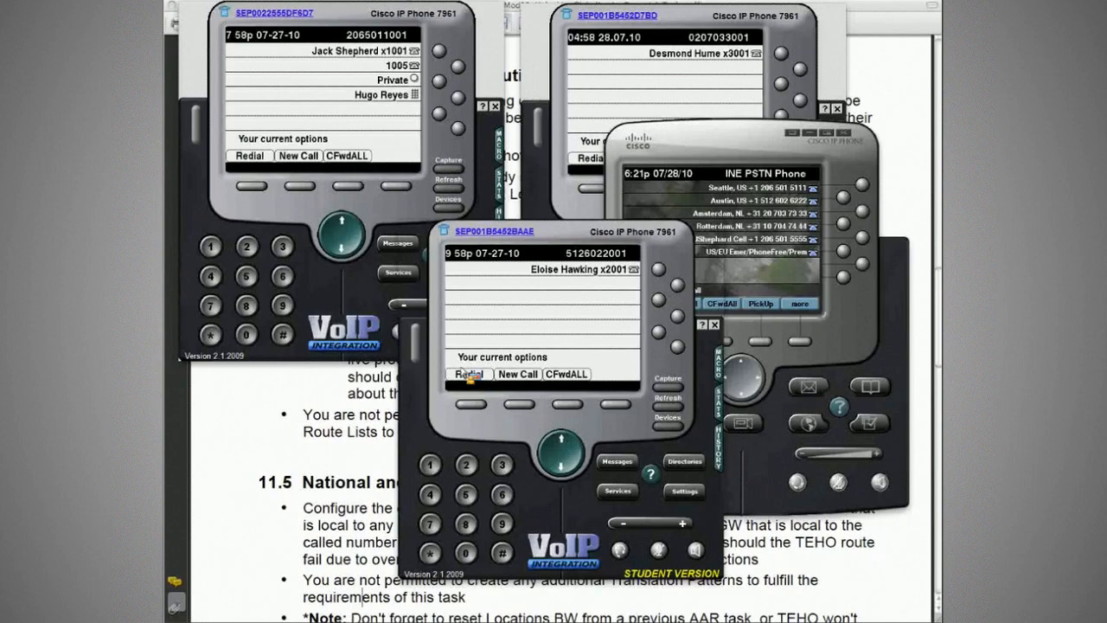
{"action": "key", "text": "super+h"}
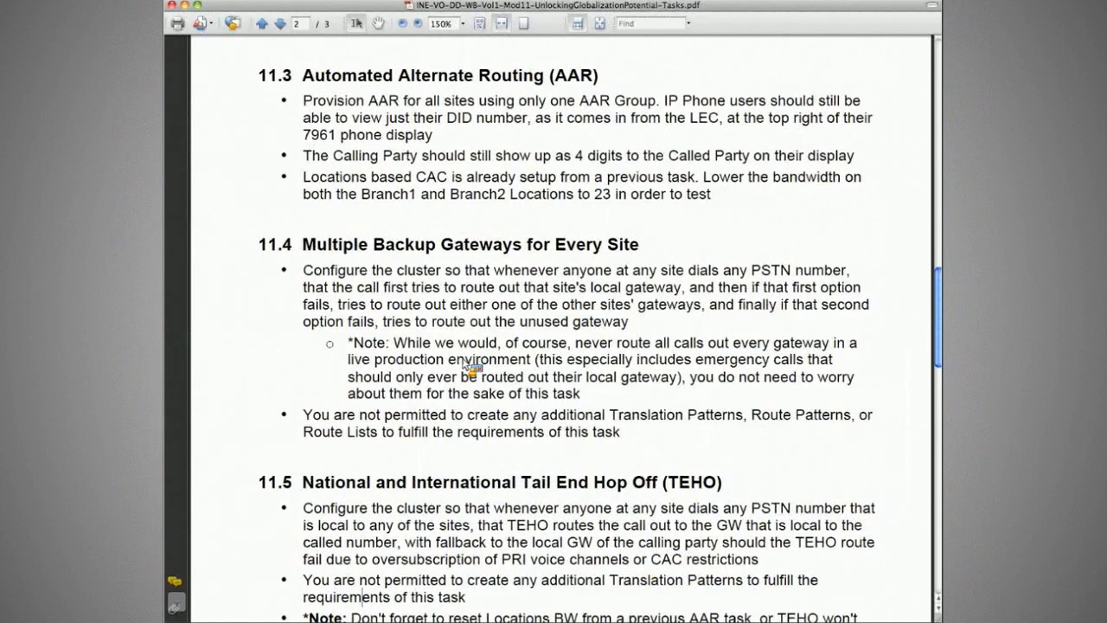